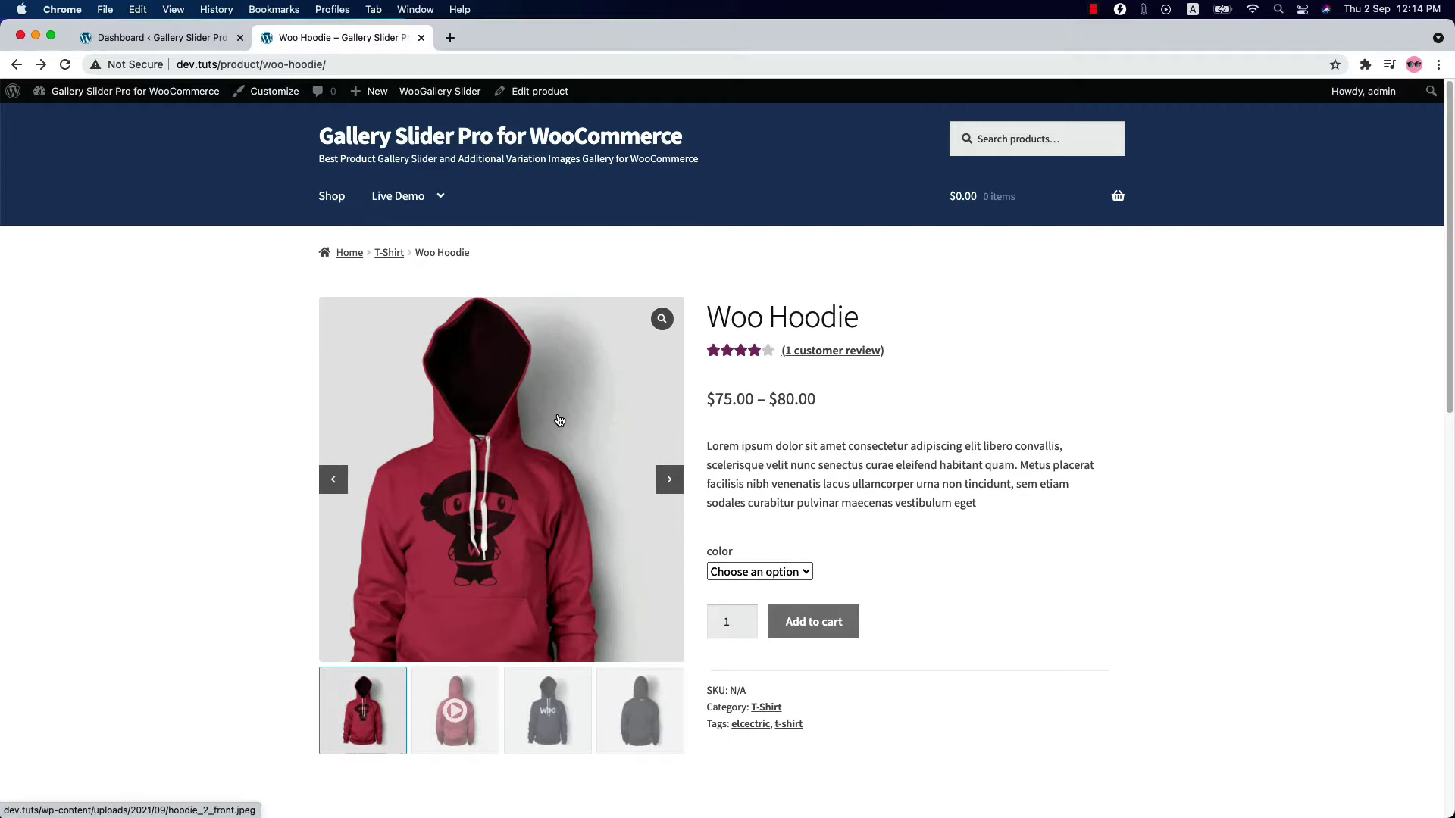
Step: View the hoodie photography video from the product gallery in the lightbox, pause it and close the lightbox
left_click(669, 481)
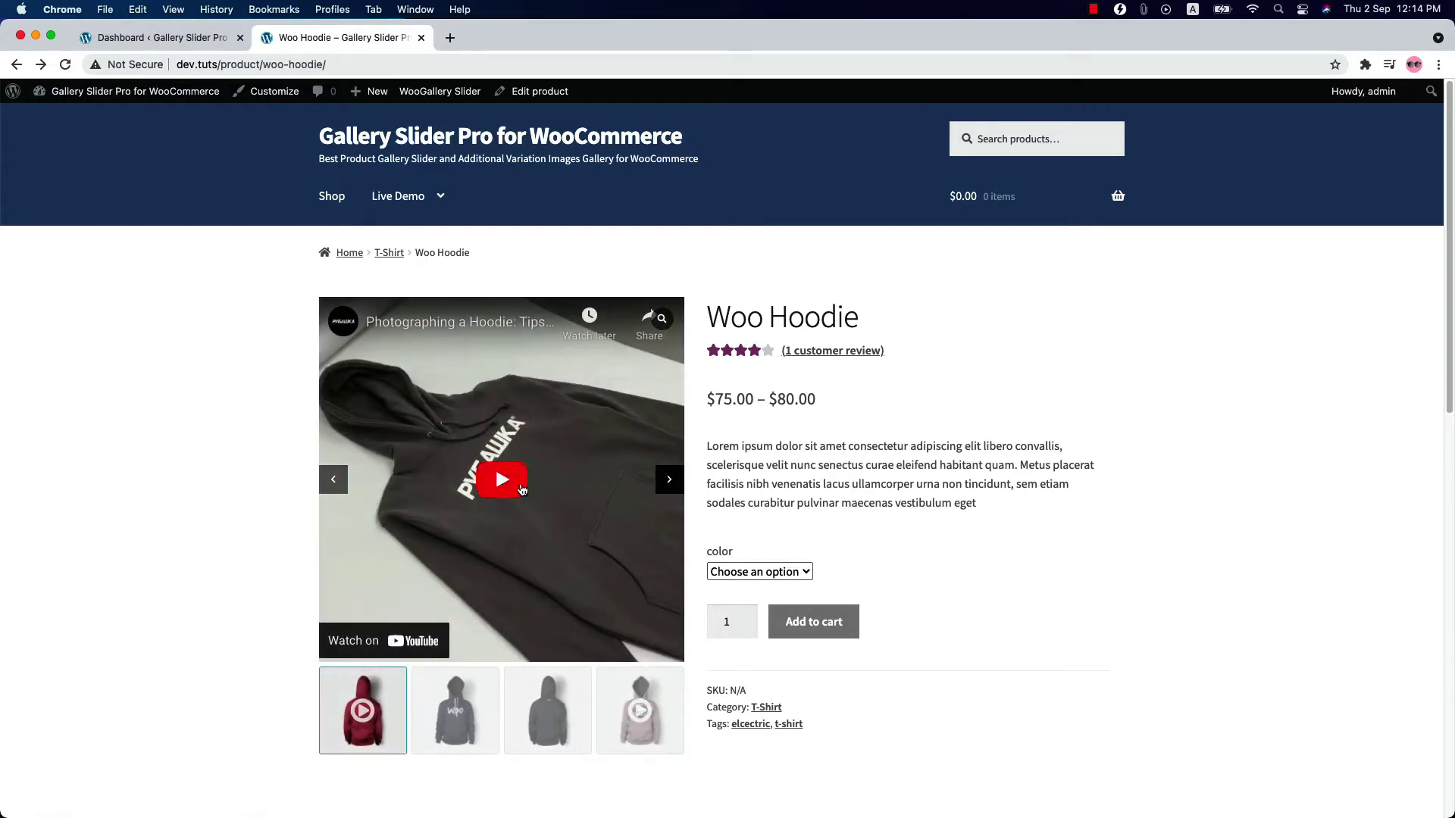
left_click(663, 321)
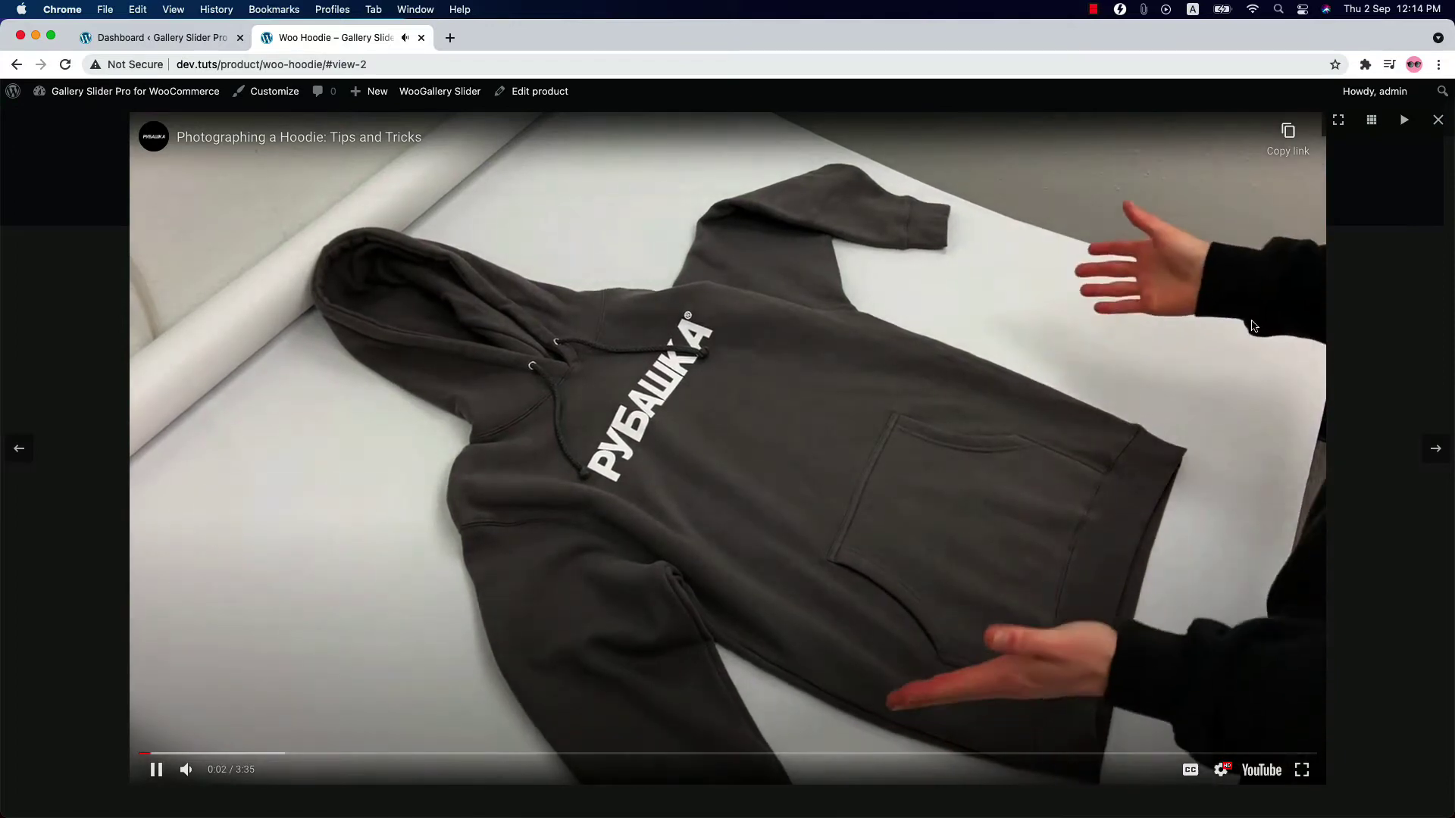
left_click(934, 419)
key("Escape")
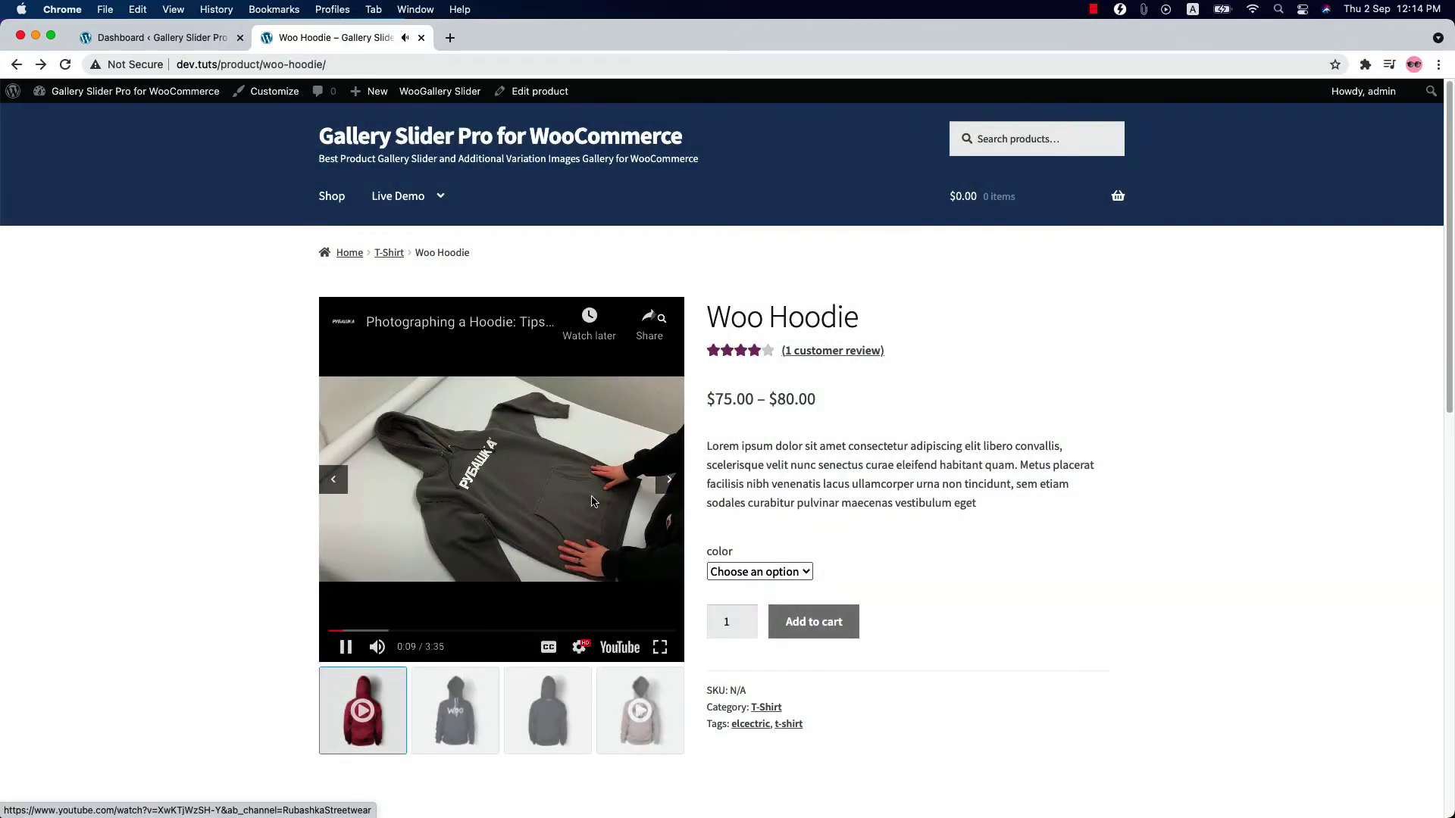
Step: Browse more Woo Hoodie gallery slides and advance through the lightbox to the grey hoodie's back view
left_click(669, 487)
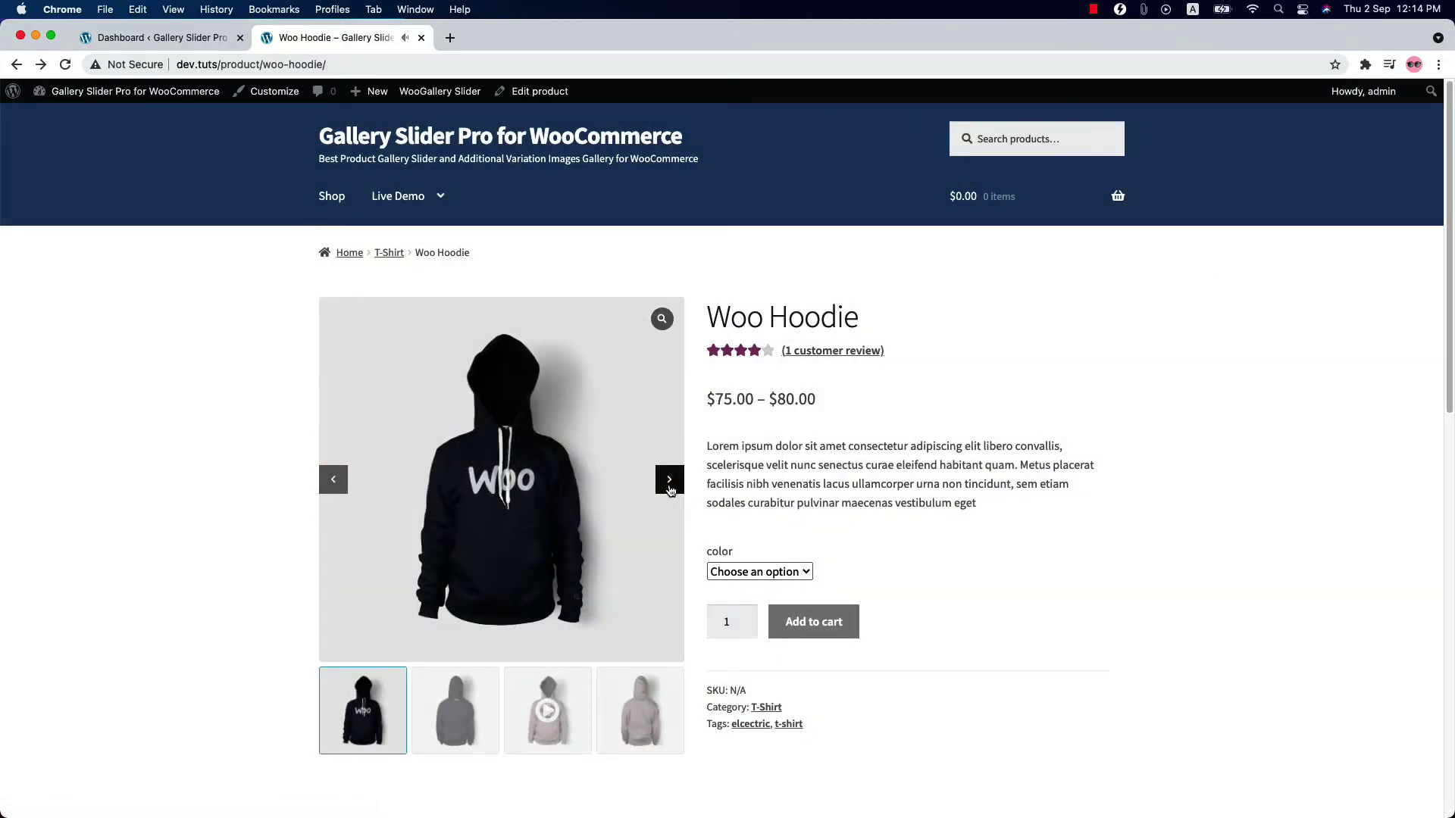
left_click(479, 715)
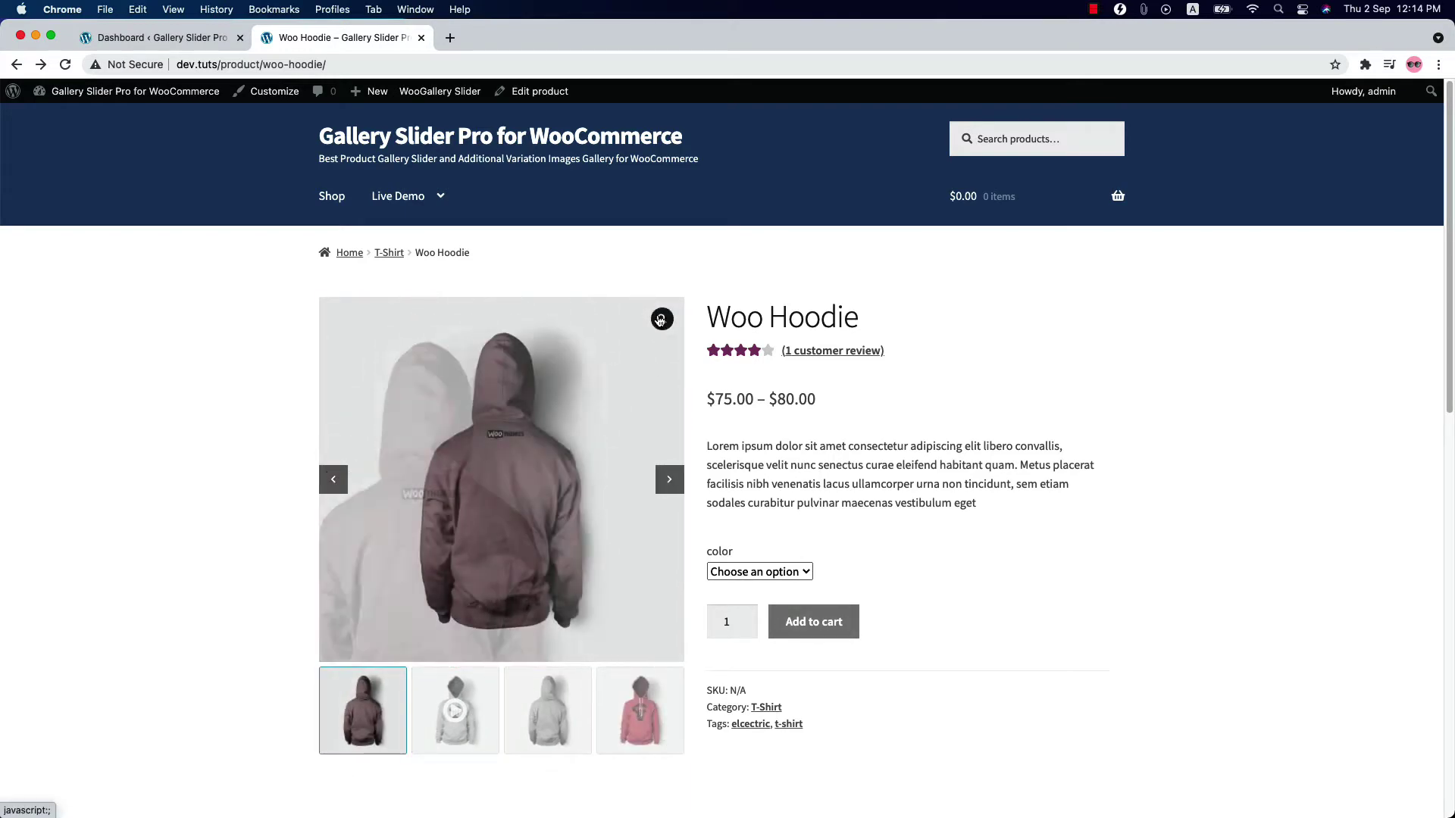
left_click(660, 320)
left_click(1436, 451)
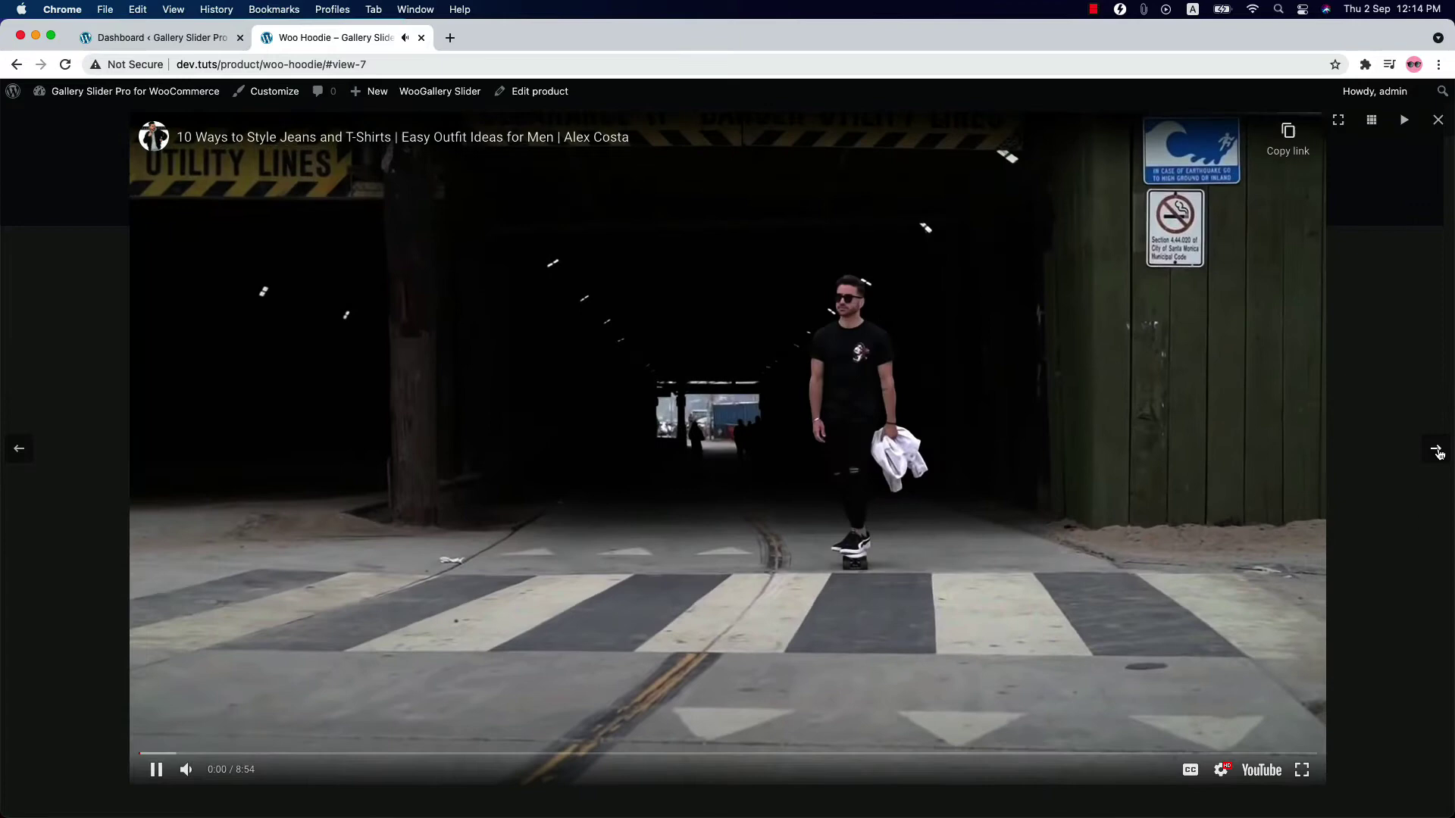
left_click(1437, 450)
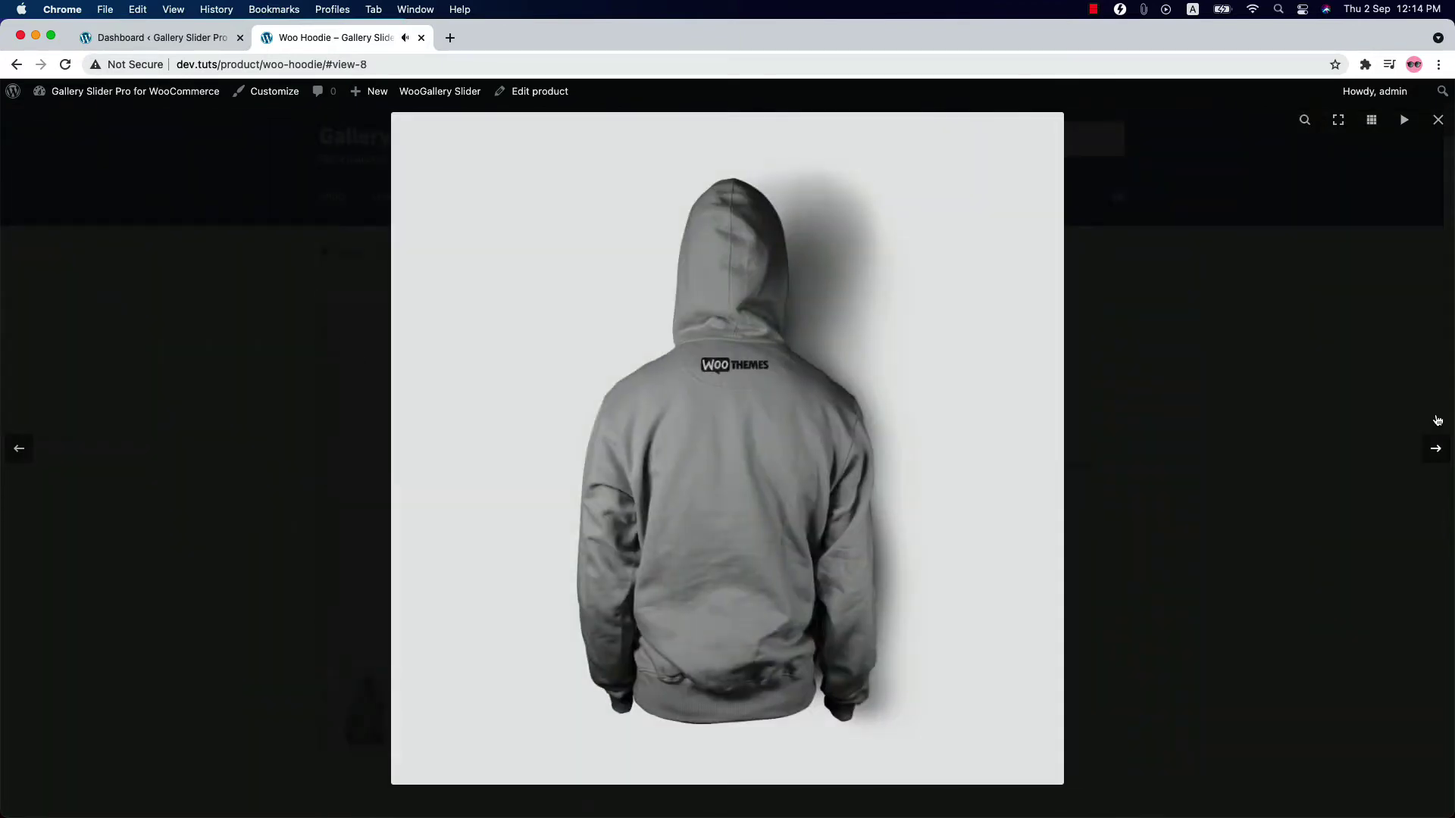
Step: Try the lightbox zoom and full-screen view on the grey hoodie image, returning to normal view
left_click(1312, 132)
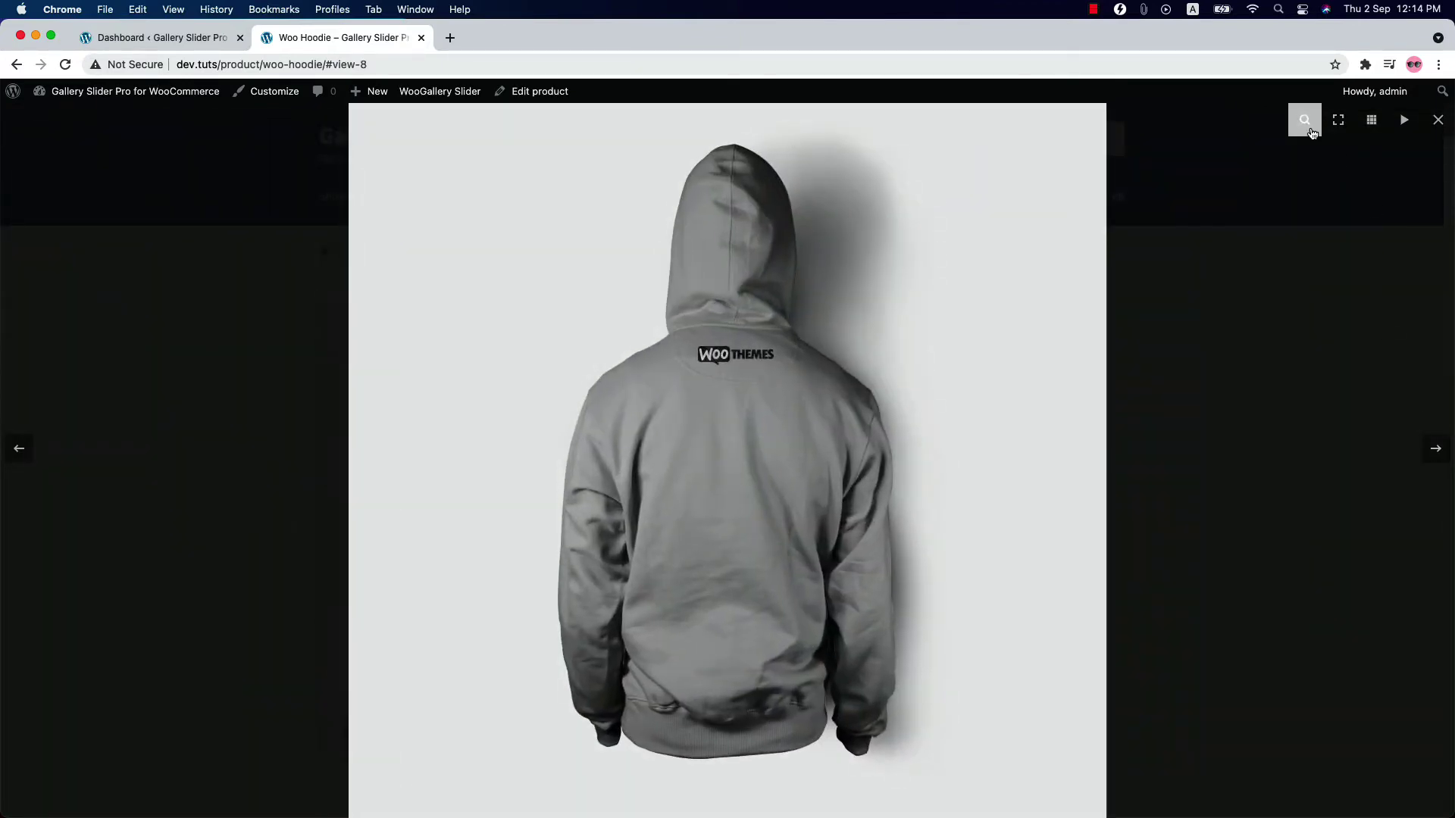
left_click(1312, 132)
left_click(1338, 124)
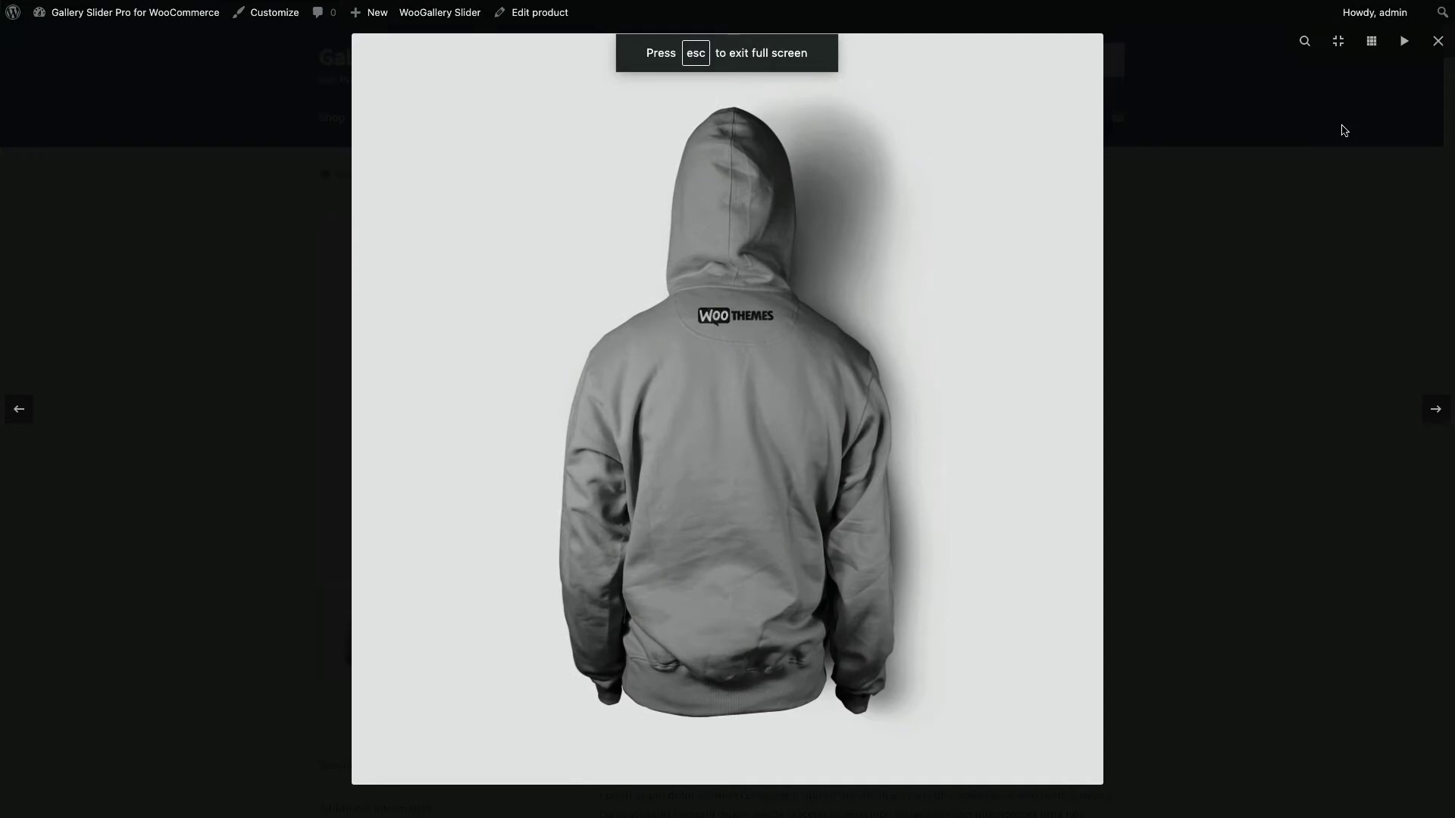
left_click(1337, 41)
Step: Show the lightbox thumbnail grid, view several of its images and the hoodie video, and hide the grid
left_click(1369, 120)
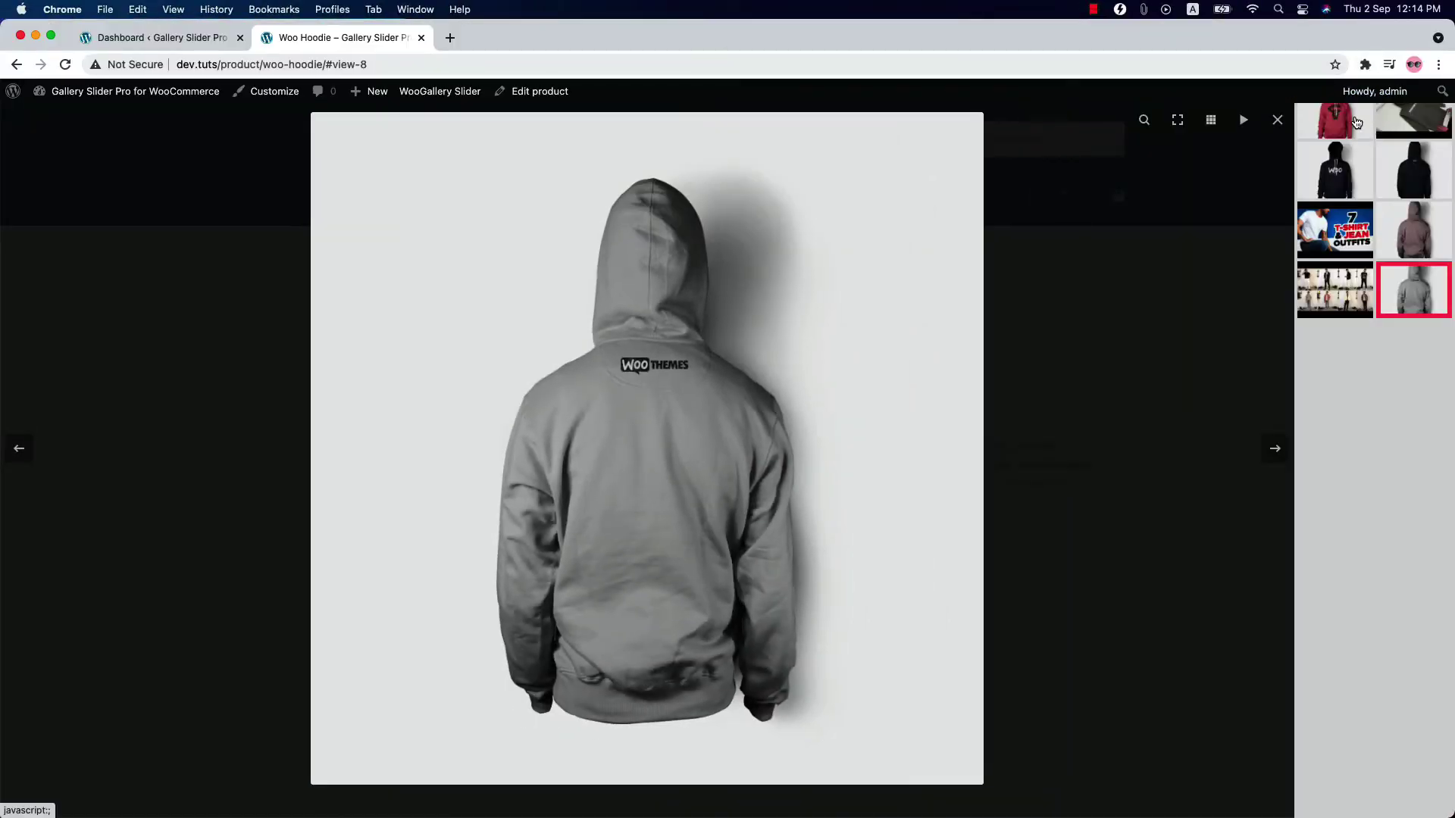
left_click(1356, 125)
left_click(1394, 121)
left_click(896, 324)
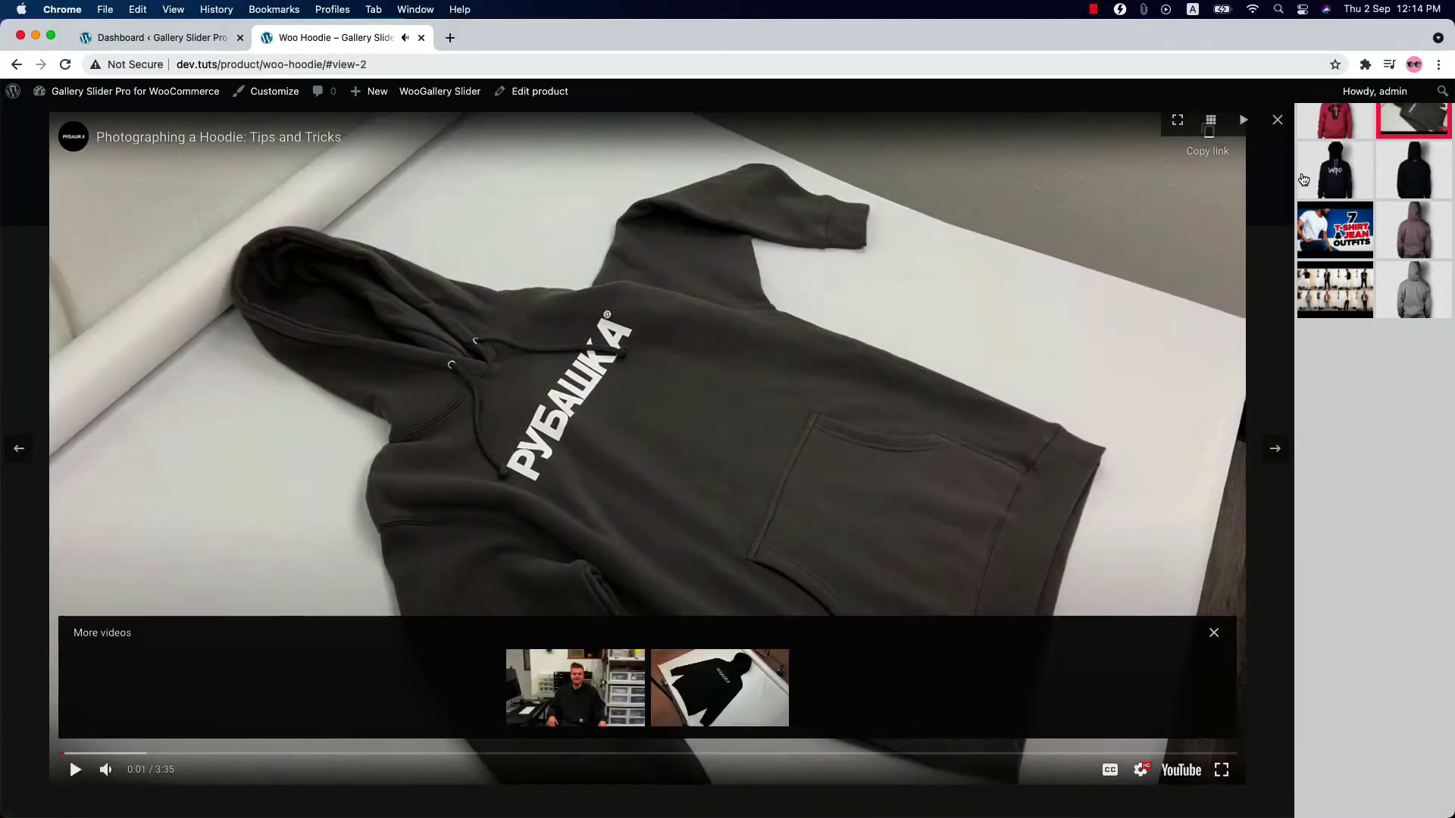
left_click(1319, 178)
left_click(1413, 290)
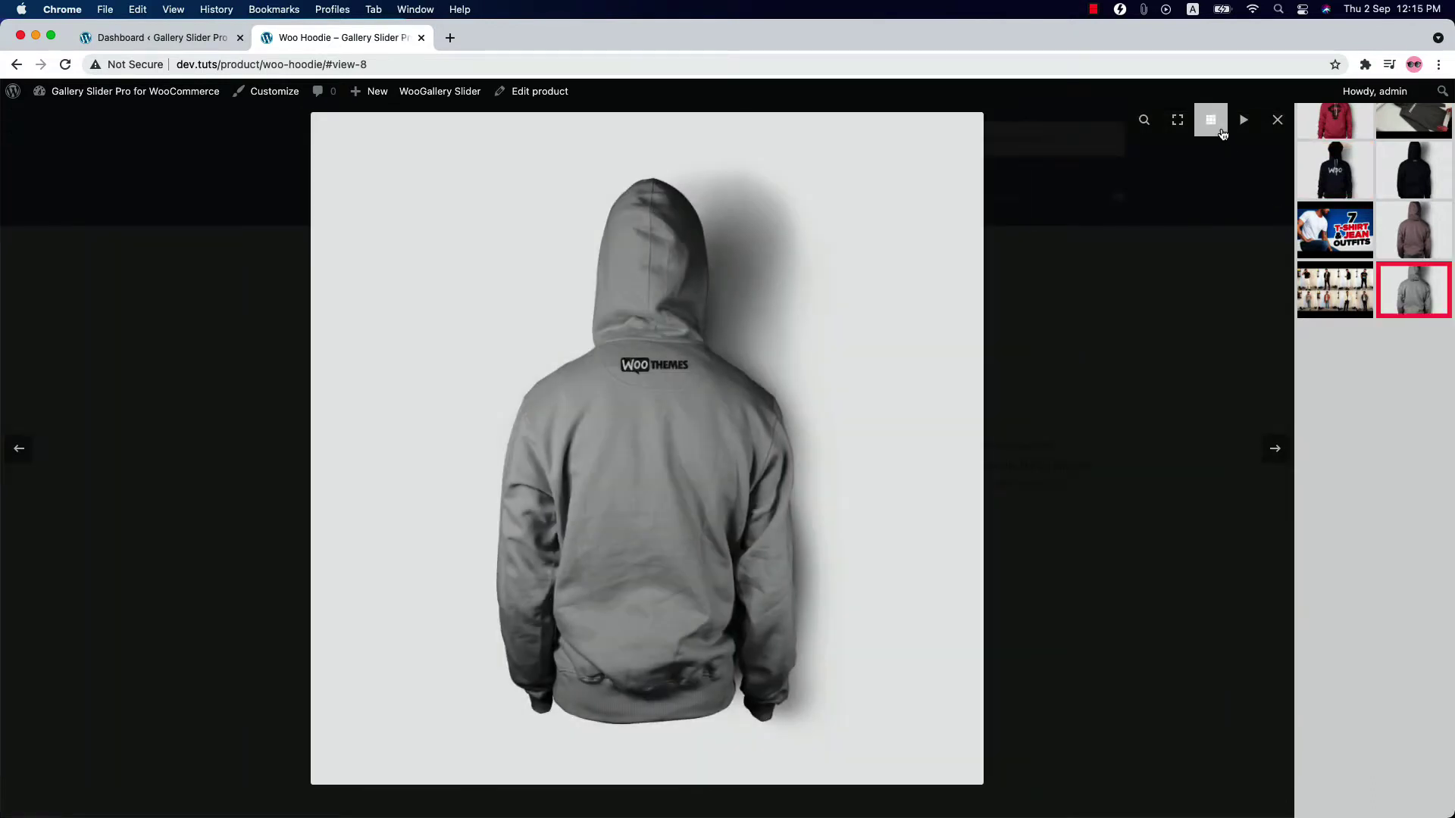
left_click(1212, 123)
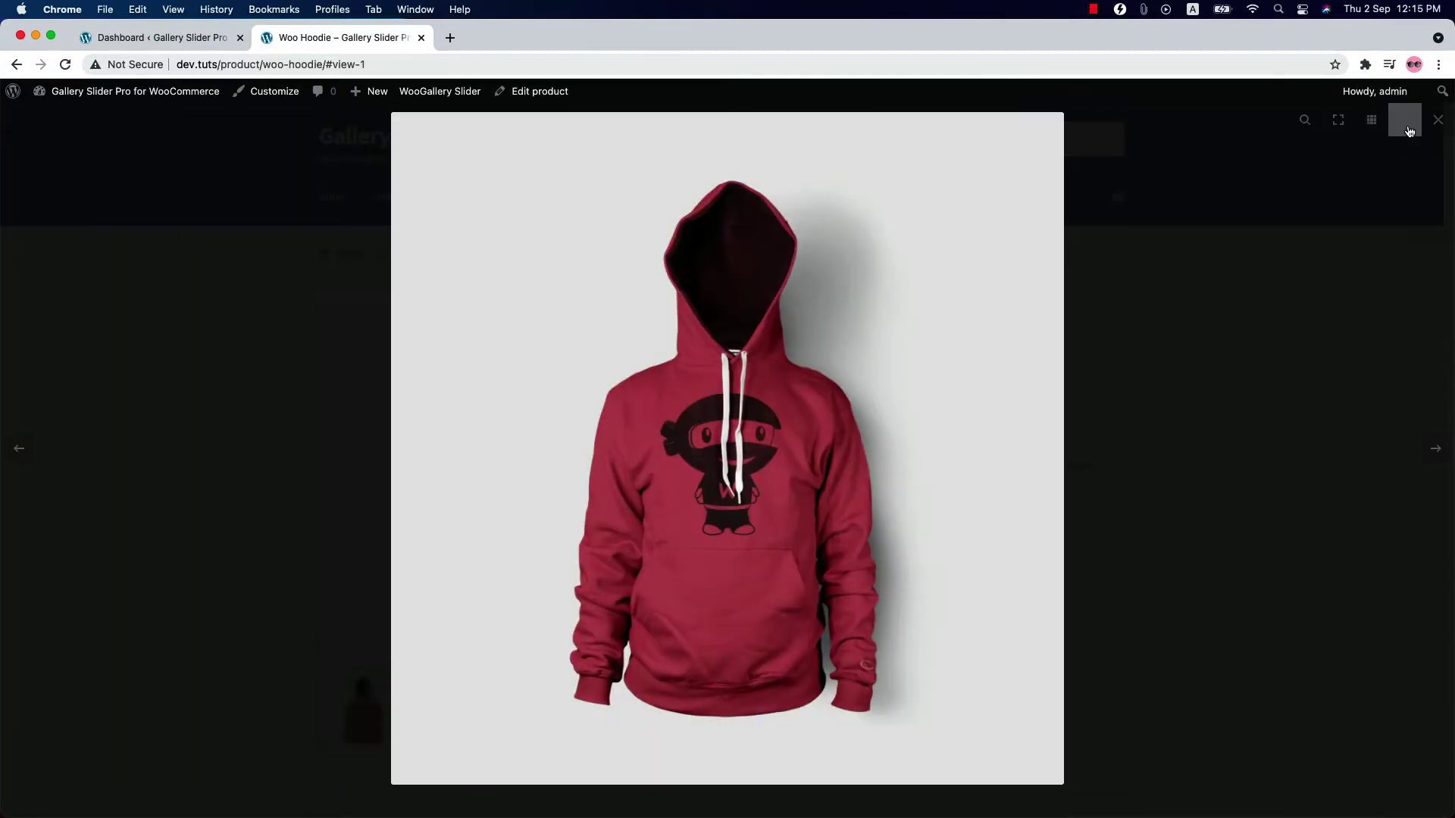
Step: Toggle the lightbox slideshow and close the lightbox
left_click(1410, 125)
left_click(1437, 120)
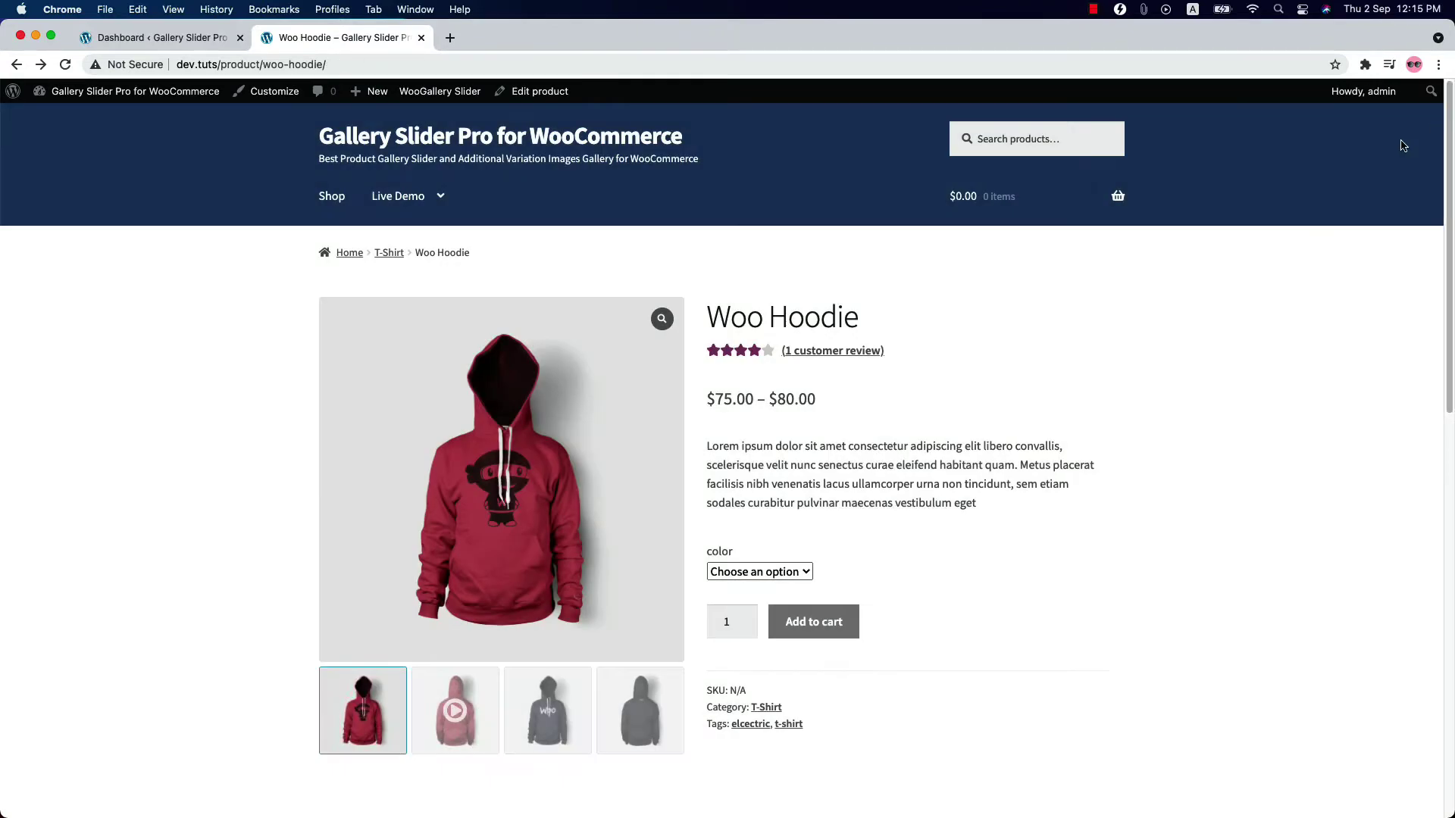
Step: Choose the Black color variation of the Woo Hoodie and browse its gallery
left_click(795, 574)
left_click(785, 592)
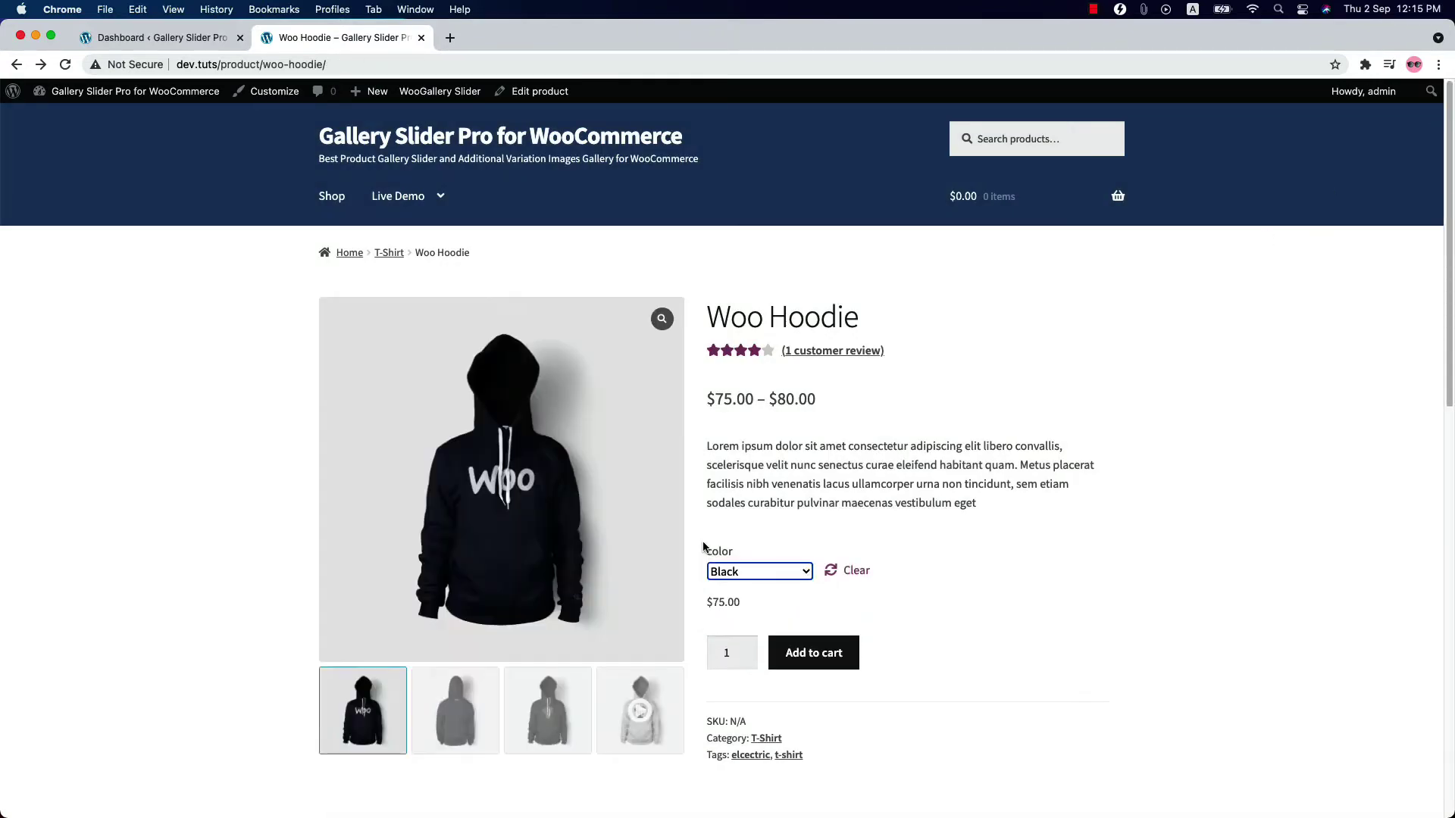
left_click(668, 480)
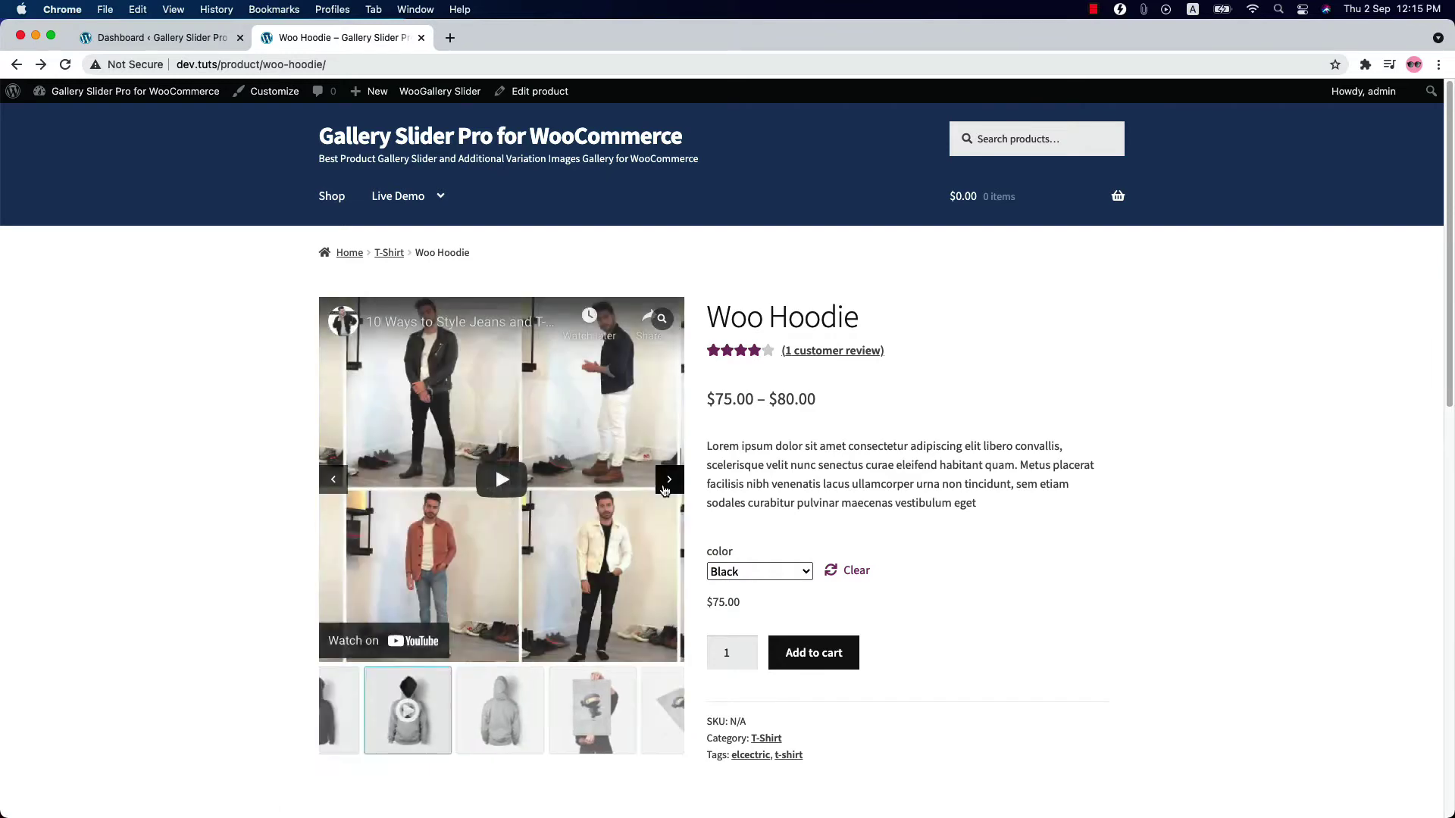
Step: Choose the Red color variation of the Woo Hoodie and browse its gallery
left_click(759, 571)
left_click(744, 593)
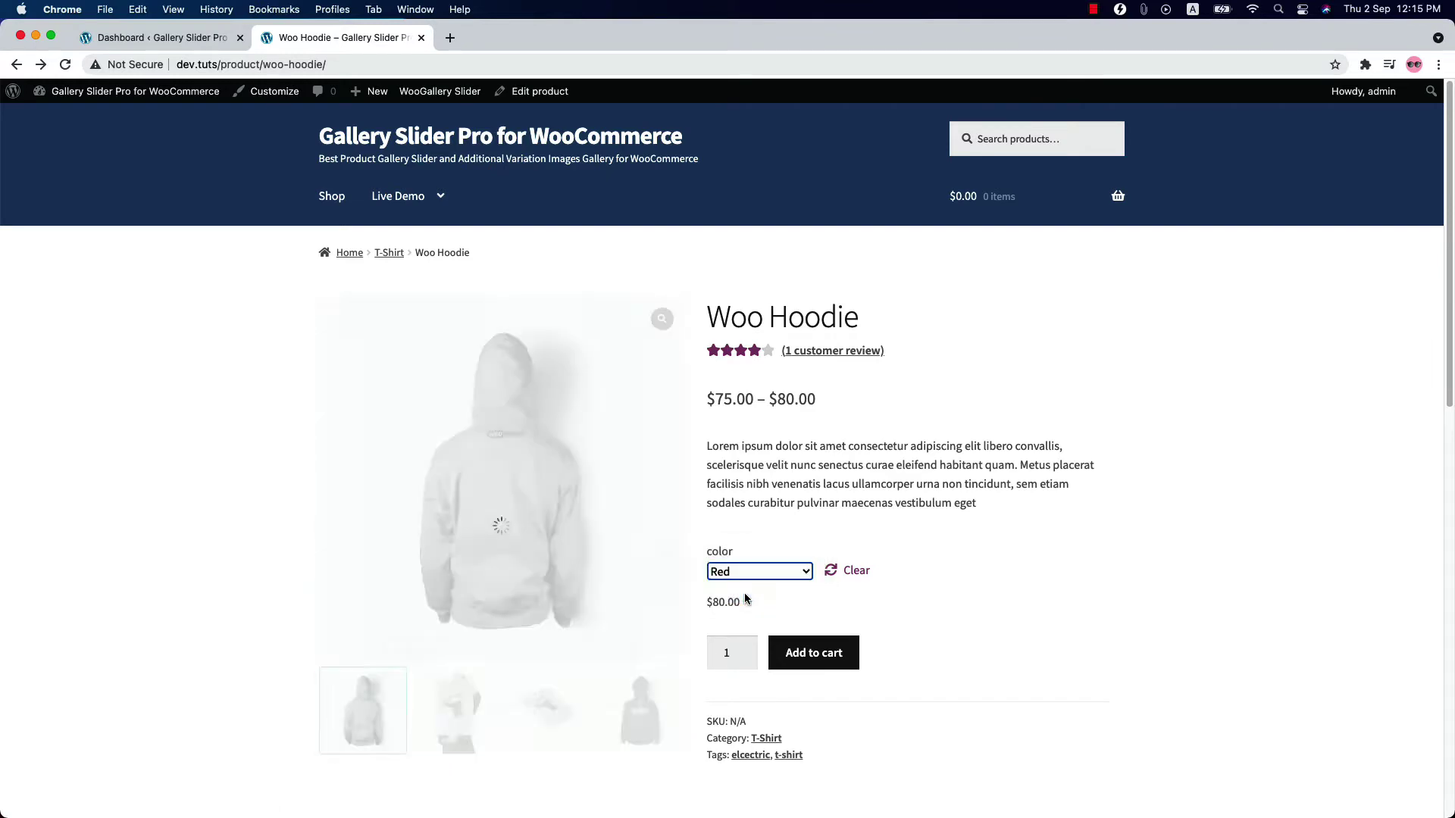
left_click(587, 712)
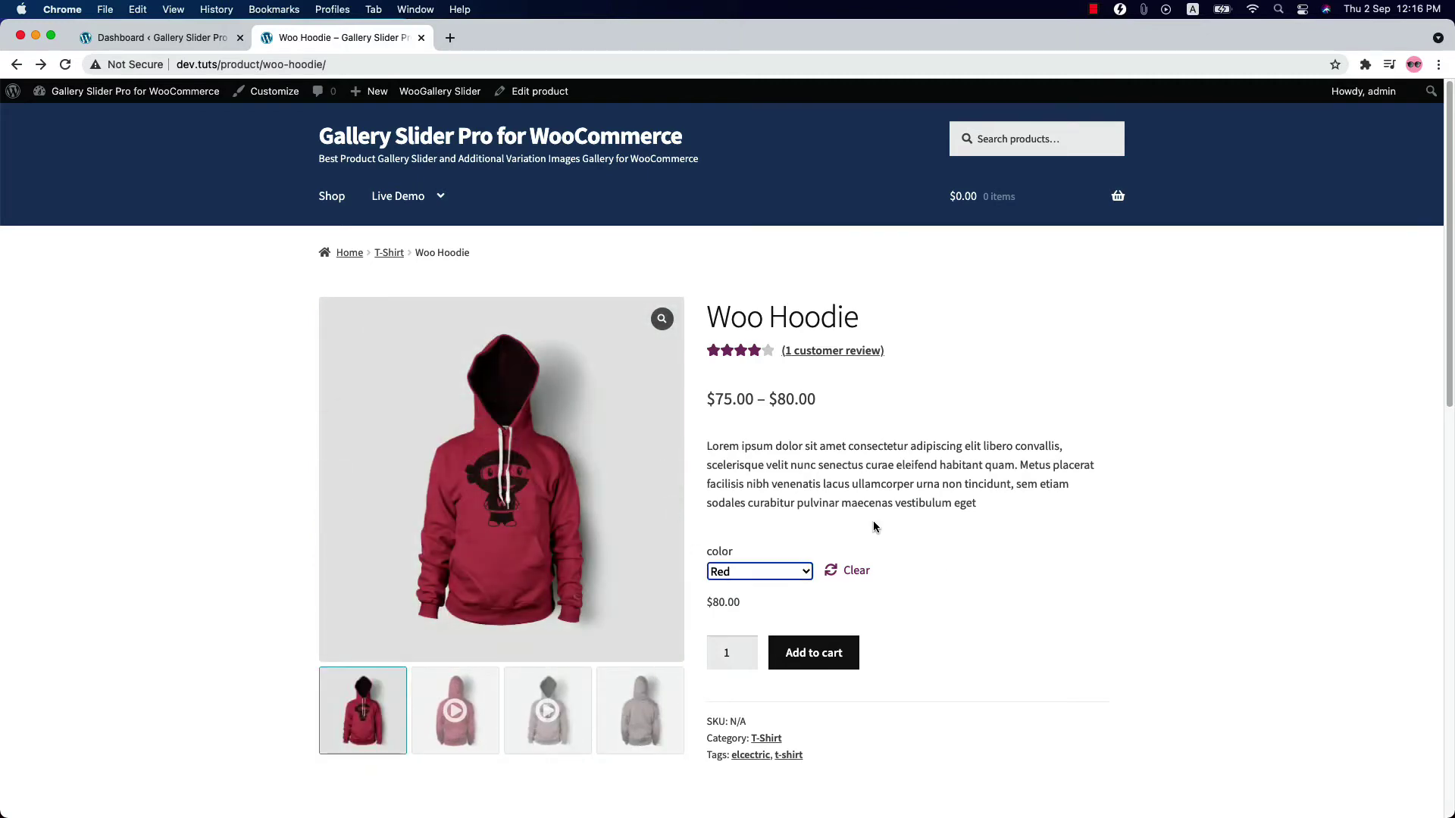
Step: Save the WooGallery Slider settings with the Horizontal gallery layout and reload the Woo Hoodie product page to check it
left_click(156, 38)
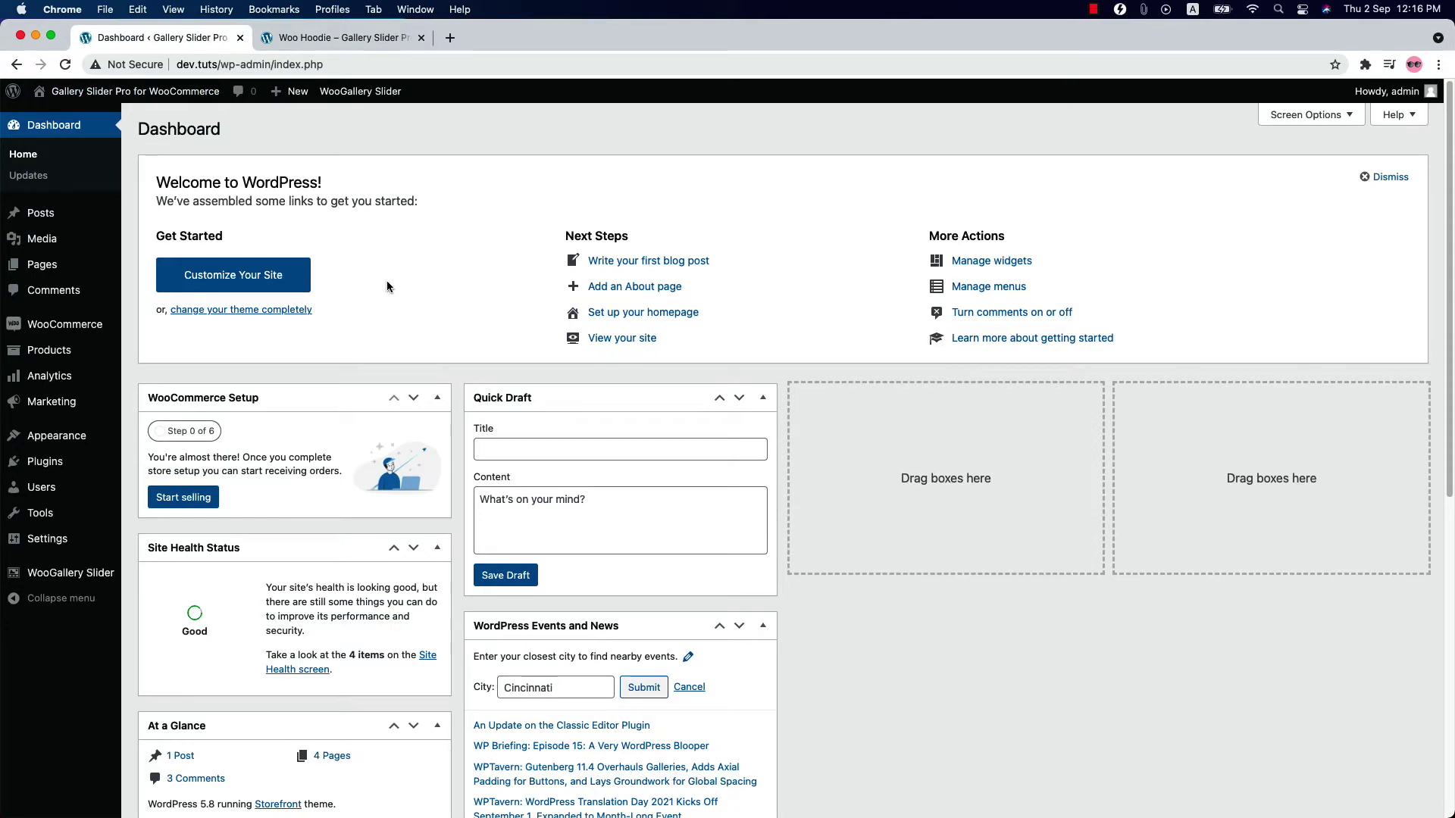
left_click(86, 581)
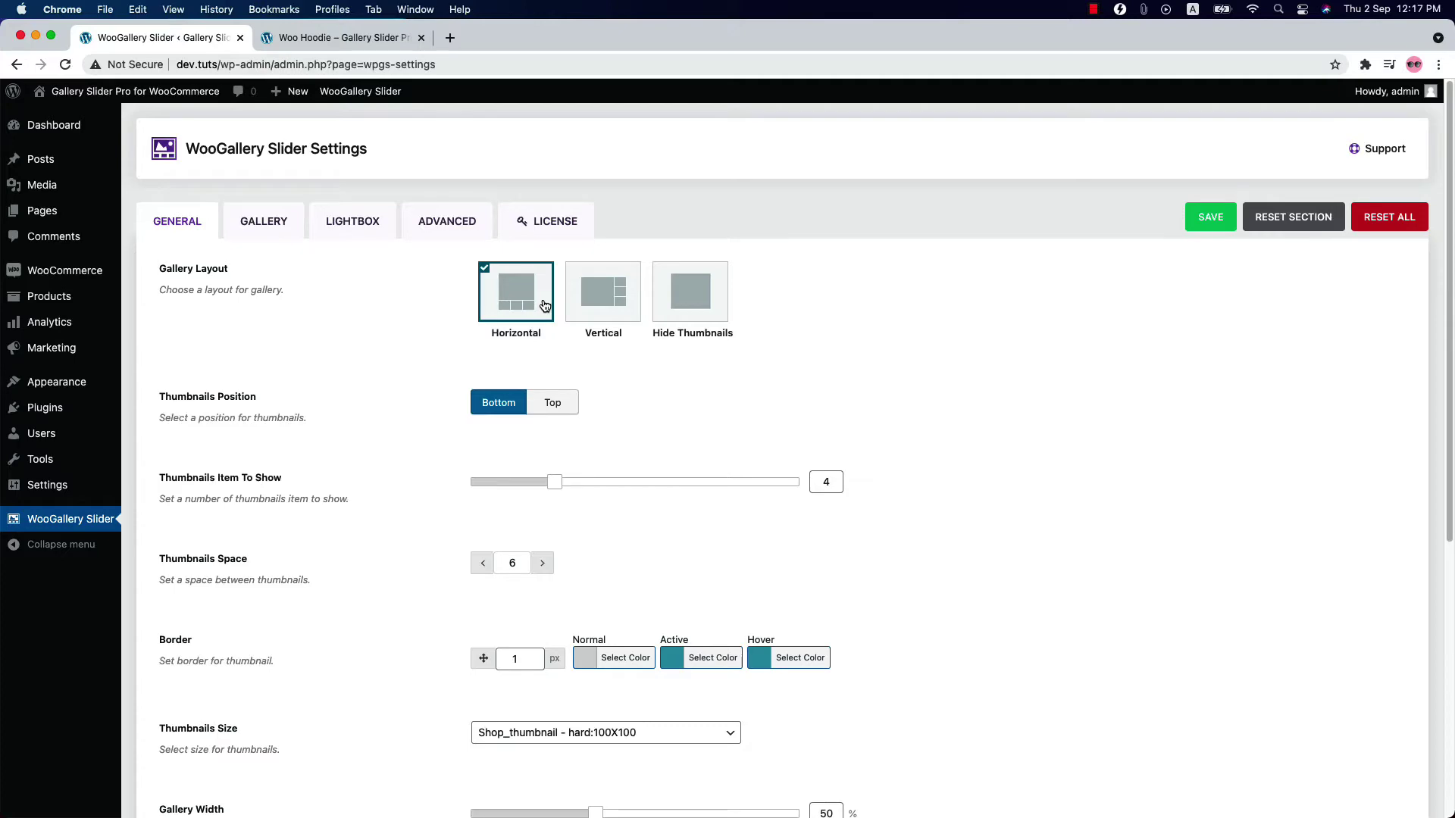
left_click(1209, 217)
left_click(341, 38)
left_click(66, 65)
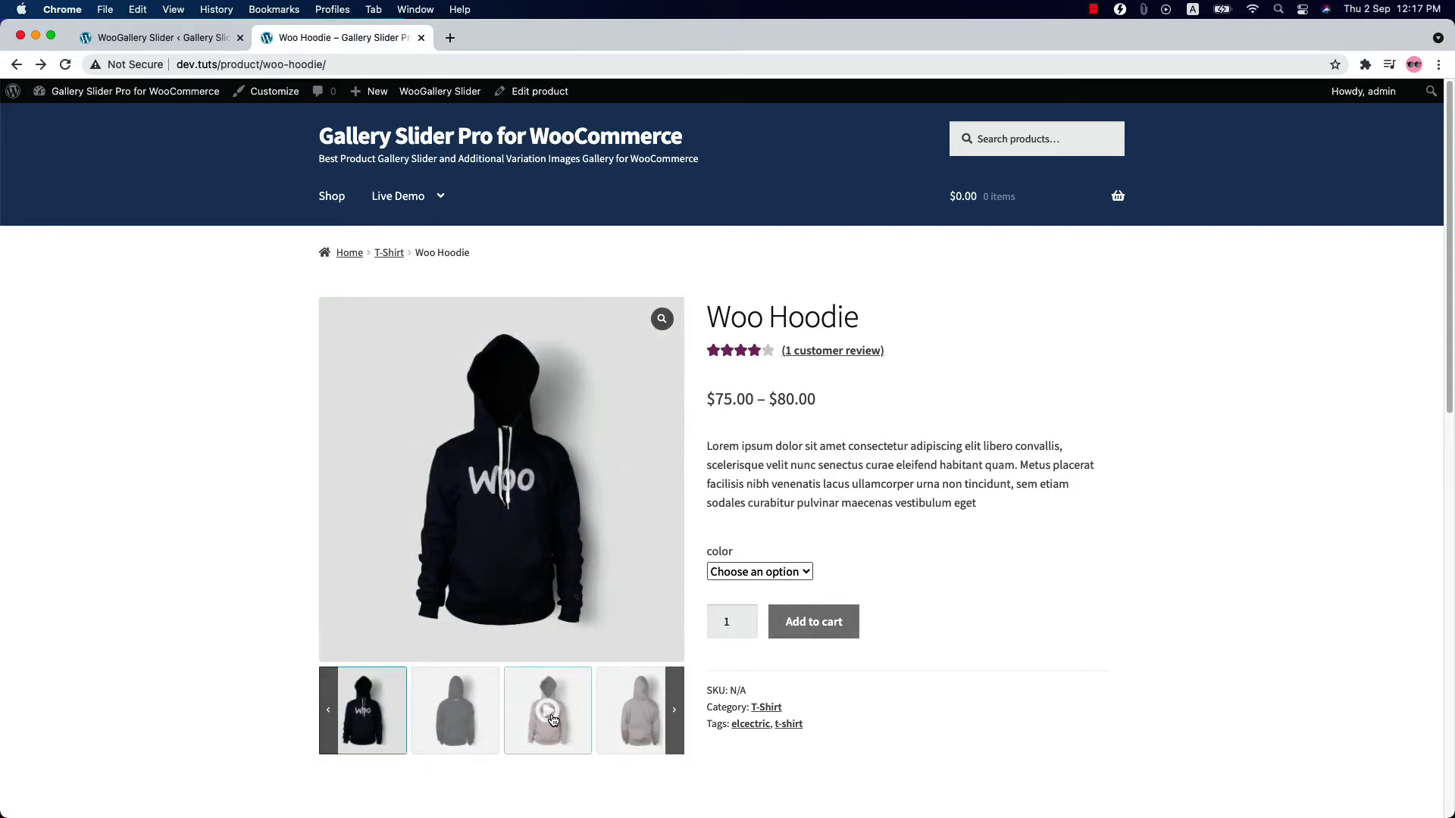
Step: Set the thumbnails position to Top in the WooGallery Slider settings, save, and reload the product page to check it
left_click(170, 40)
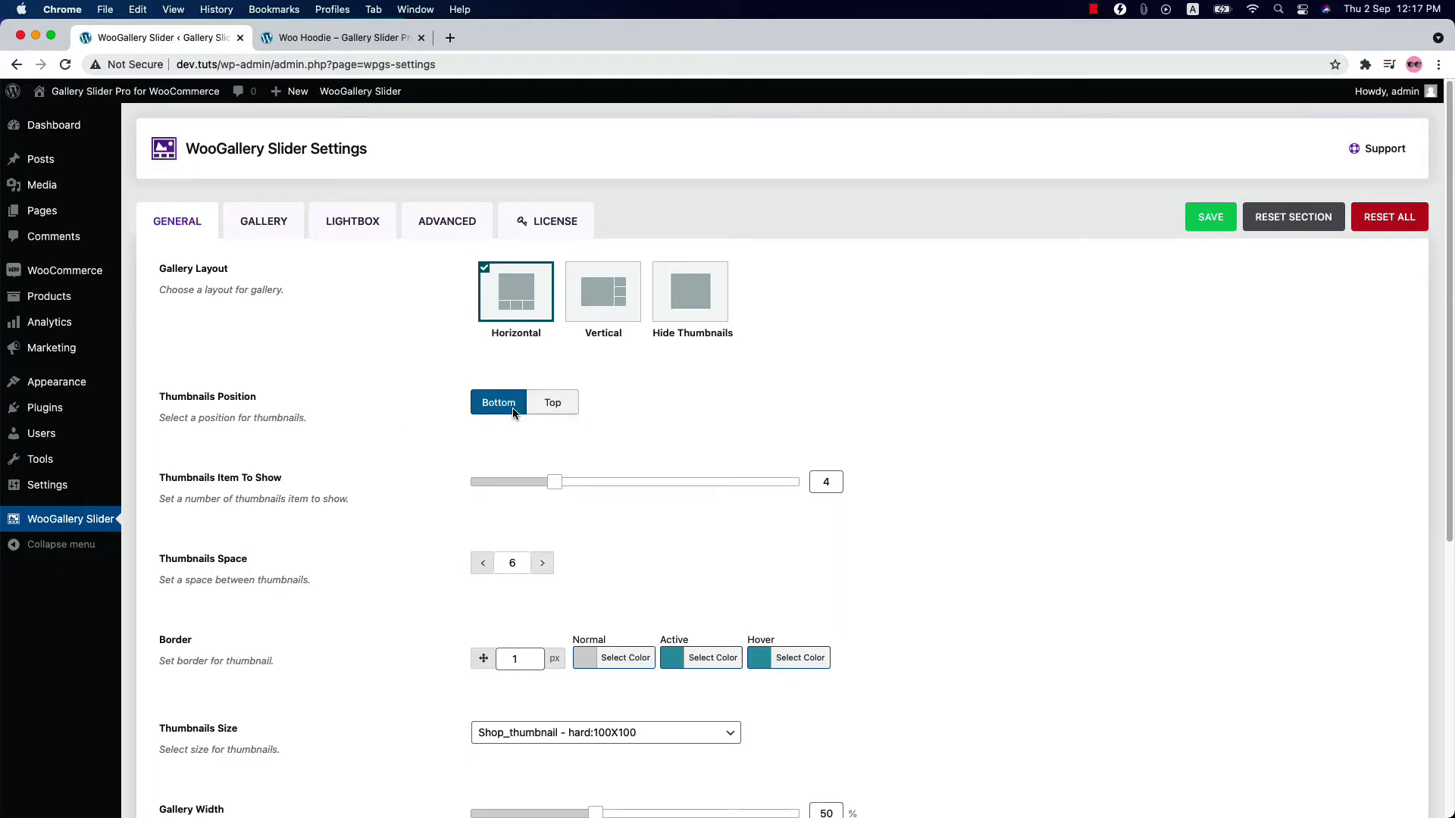
left_click(555, 403)
left_click(1190, 218)
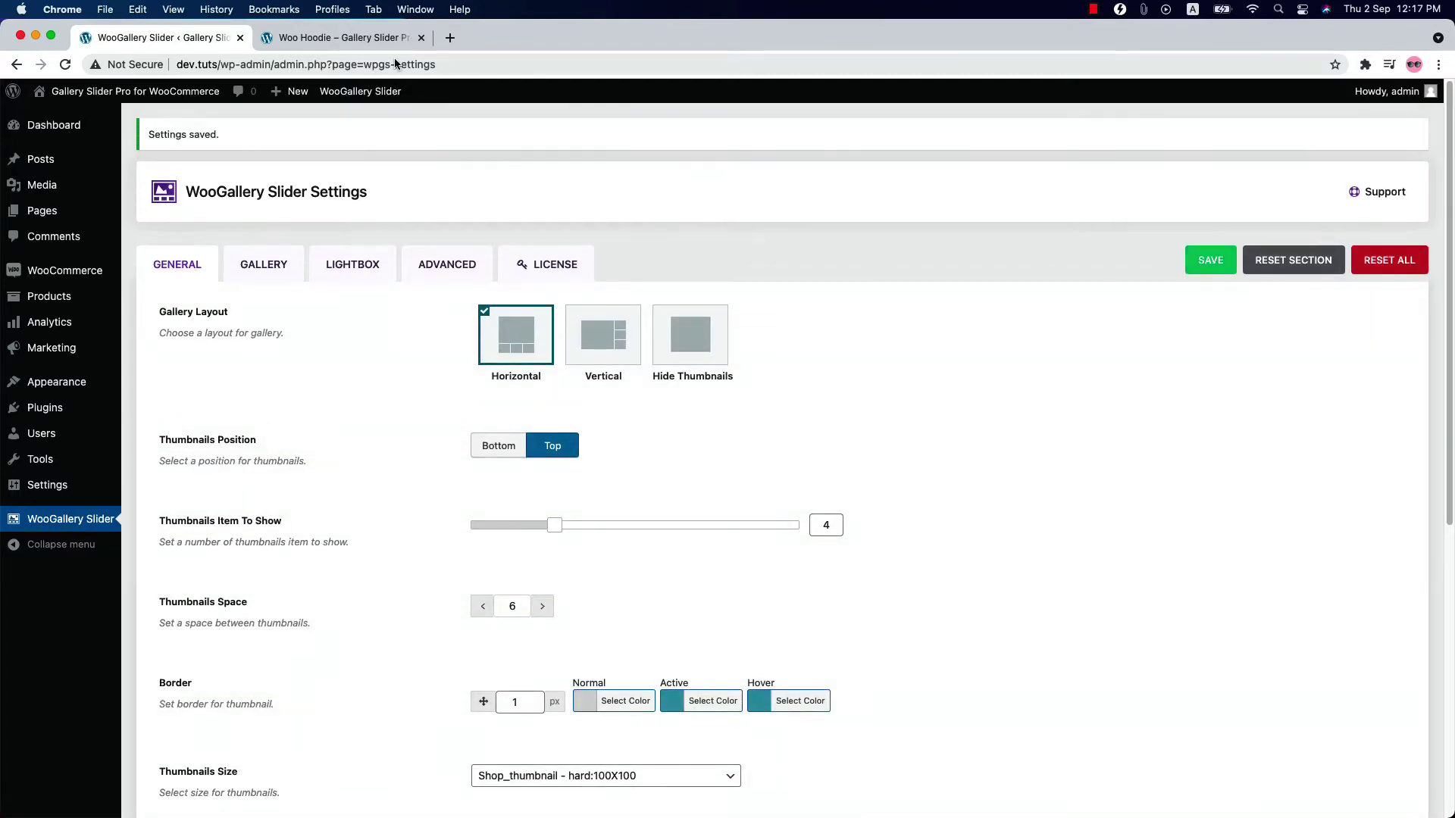
left_click(341, 37)
left_click(63, 66)
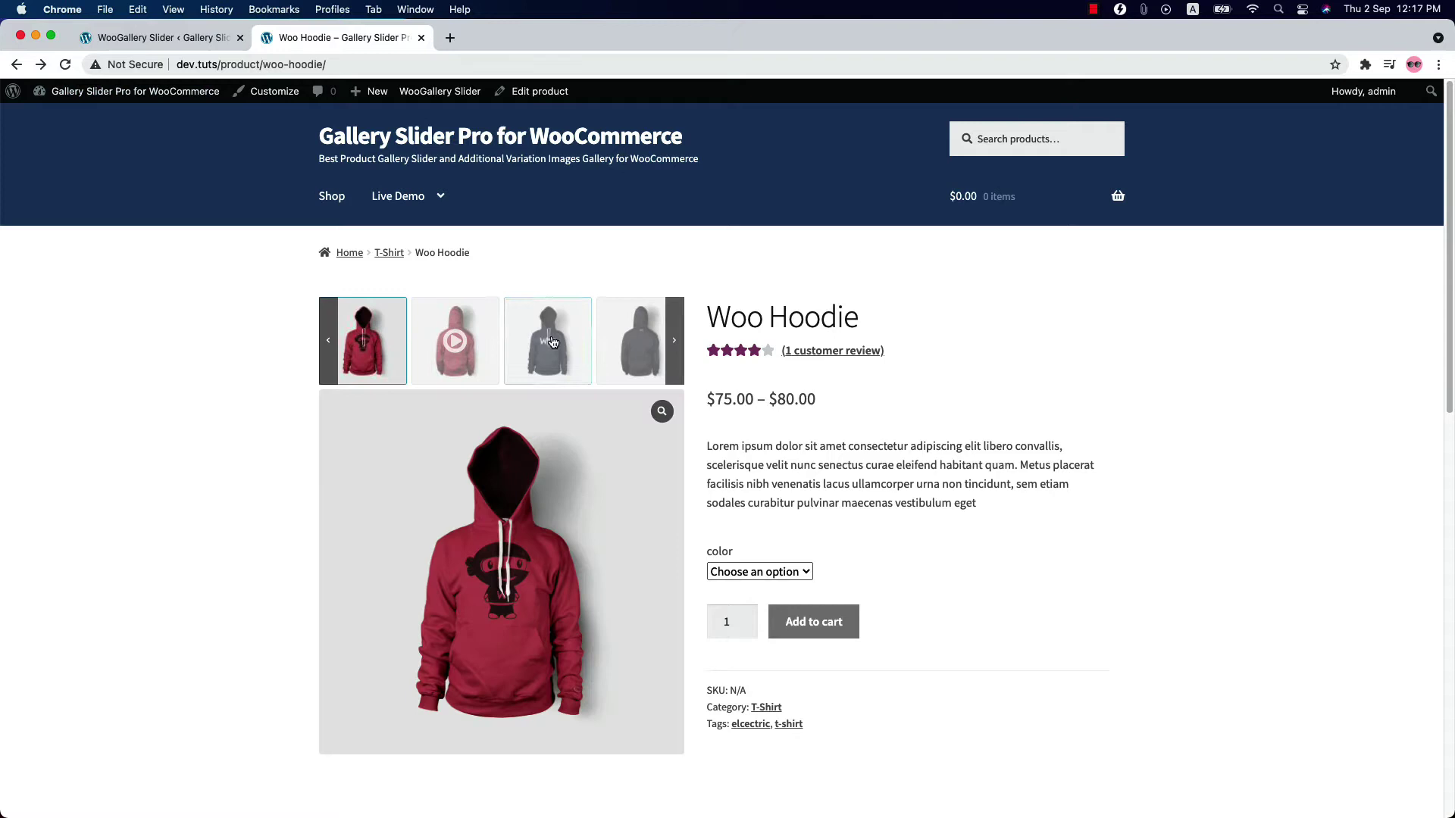
Step: Save the gallery layout as Vertical with thumbnails on the Left and test it on the reloaded product page
left_click(175, 38)
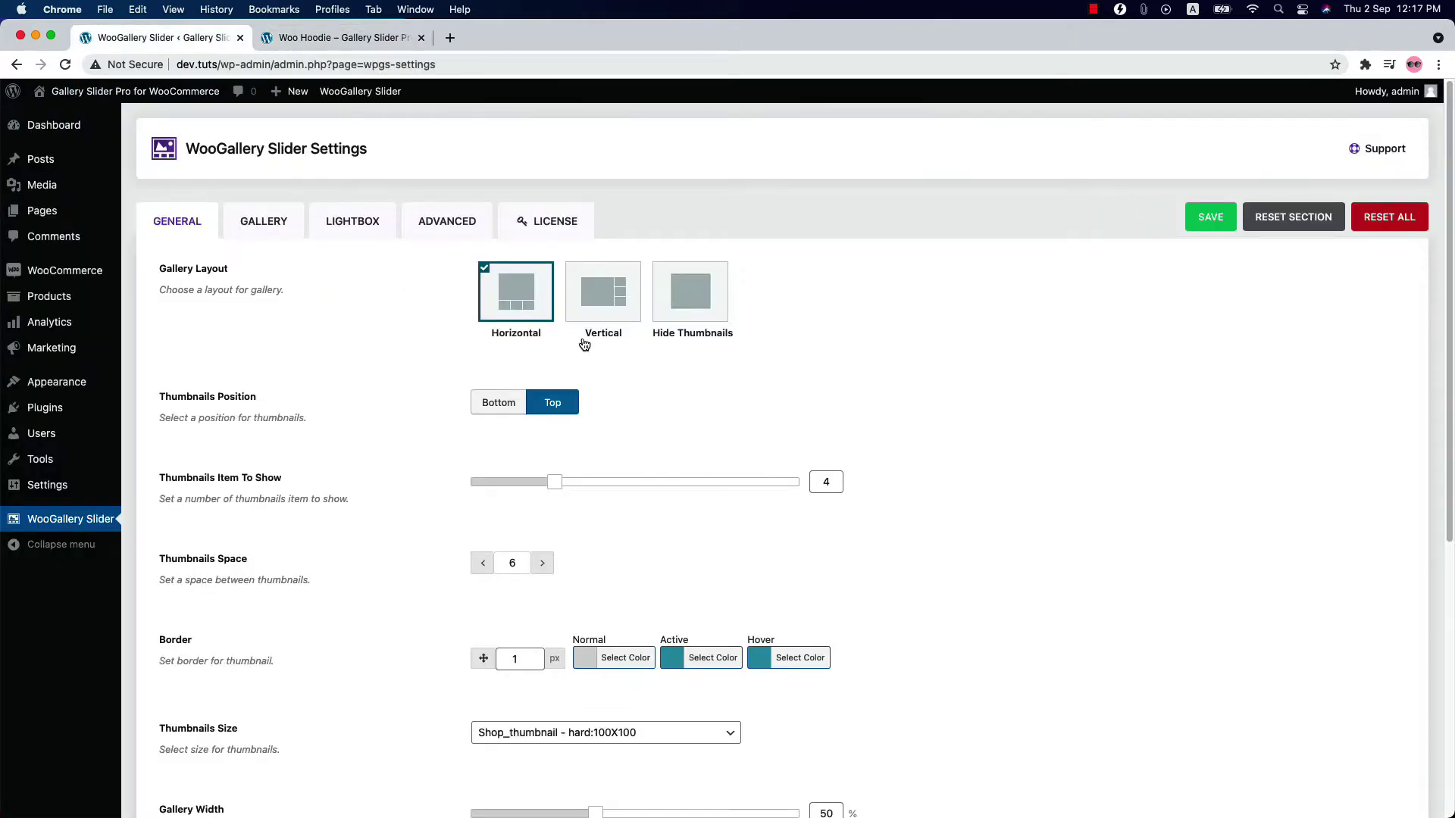
left_click(608, 307)
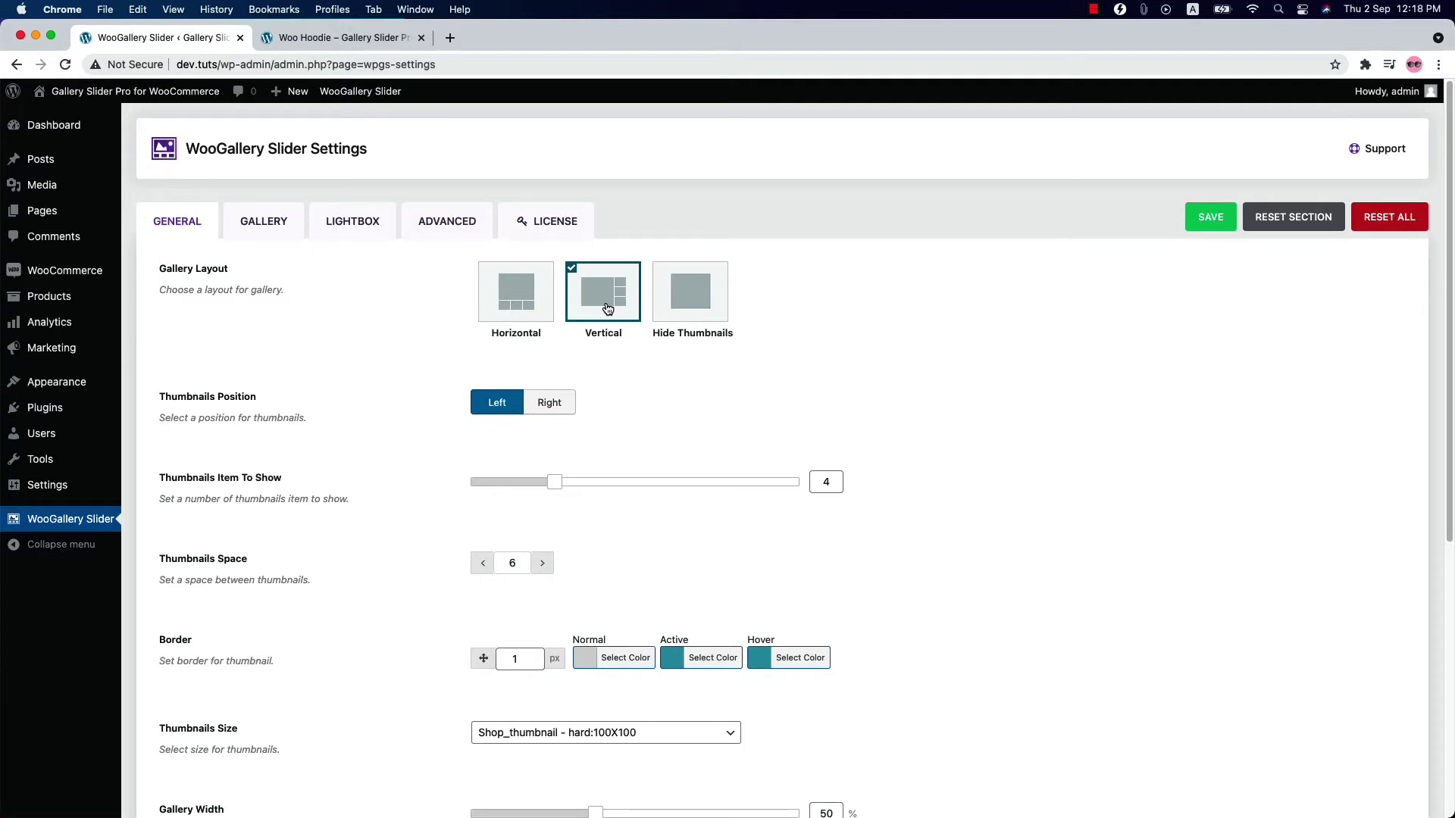
left_click(1209, 217)
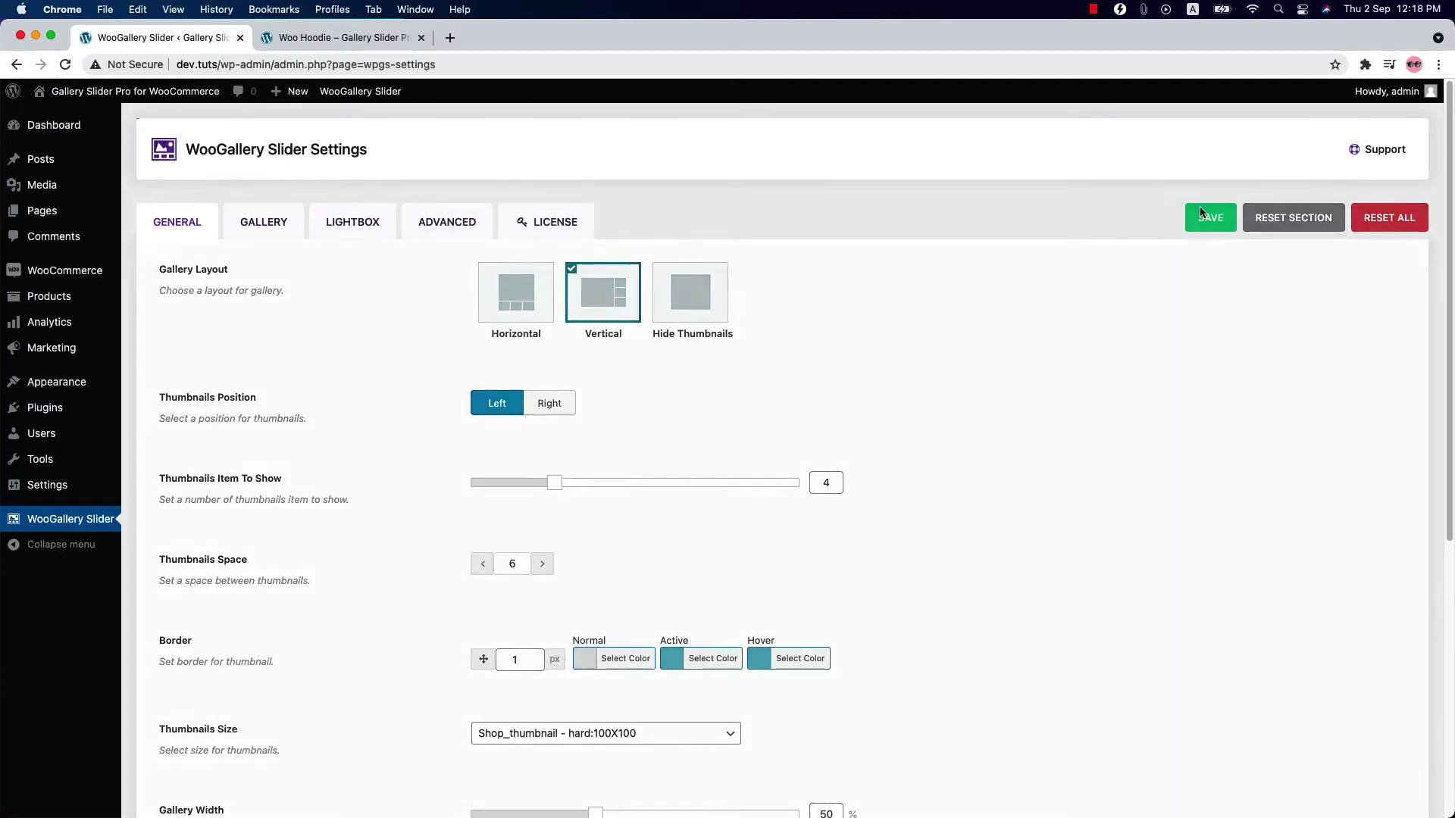
left_click(341, 38)
left_click(60, 68)
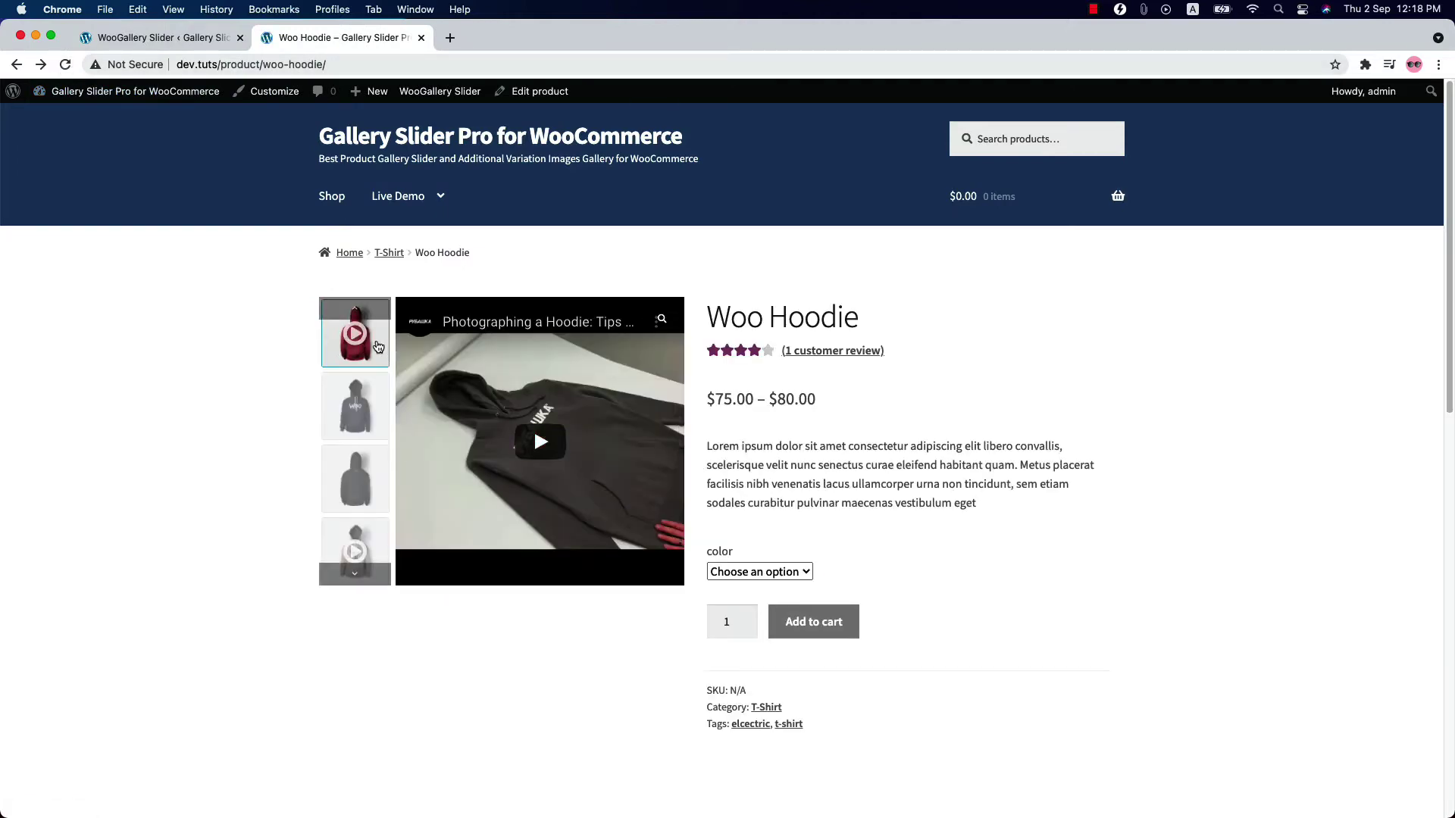
left_click(367, 310)
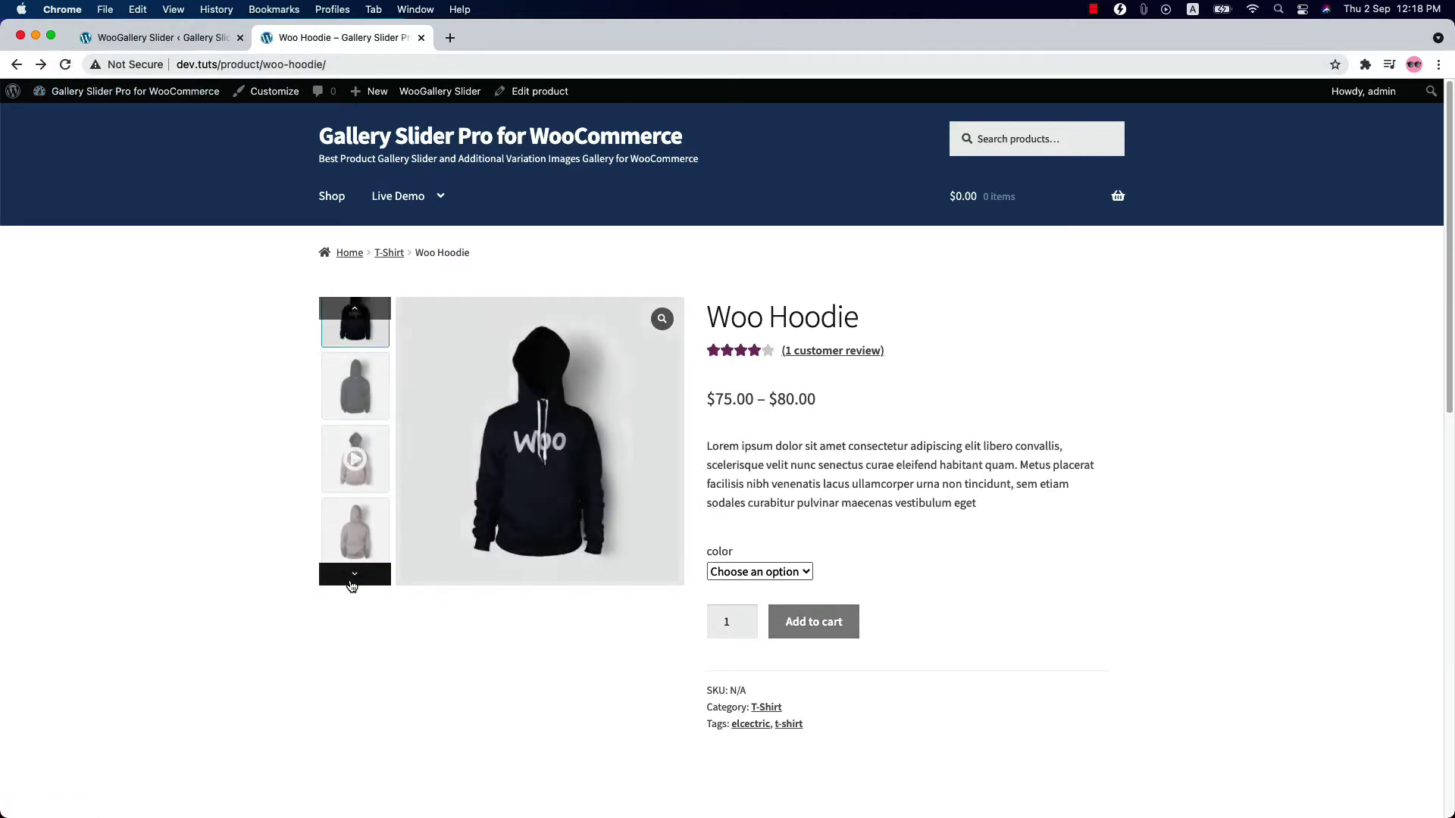
Step: Set the vertical layout's thumbnails position to Right, save, and browse the thumbnails on the reloaded product page
left_click(189, 38)
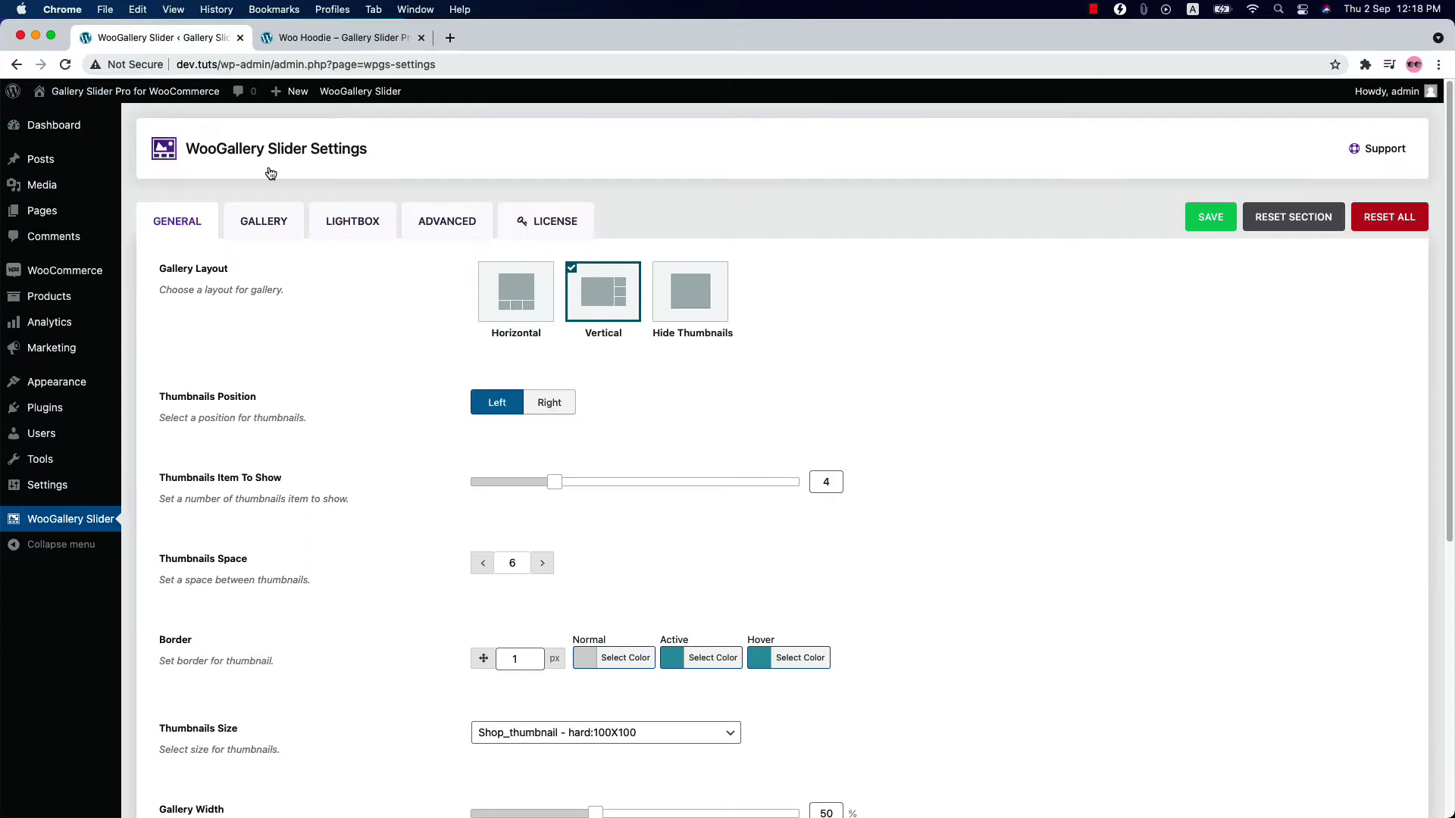
left_click(549, 409)
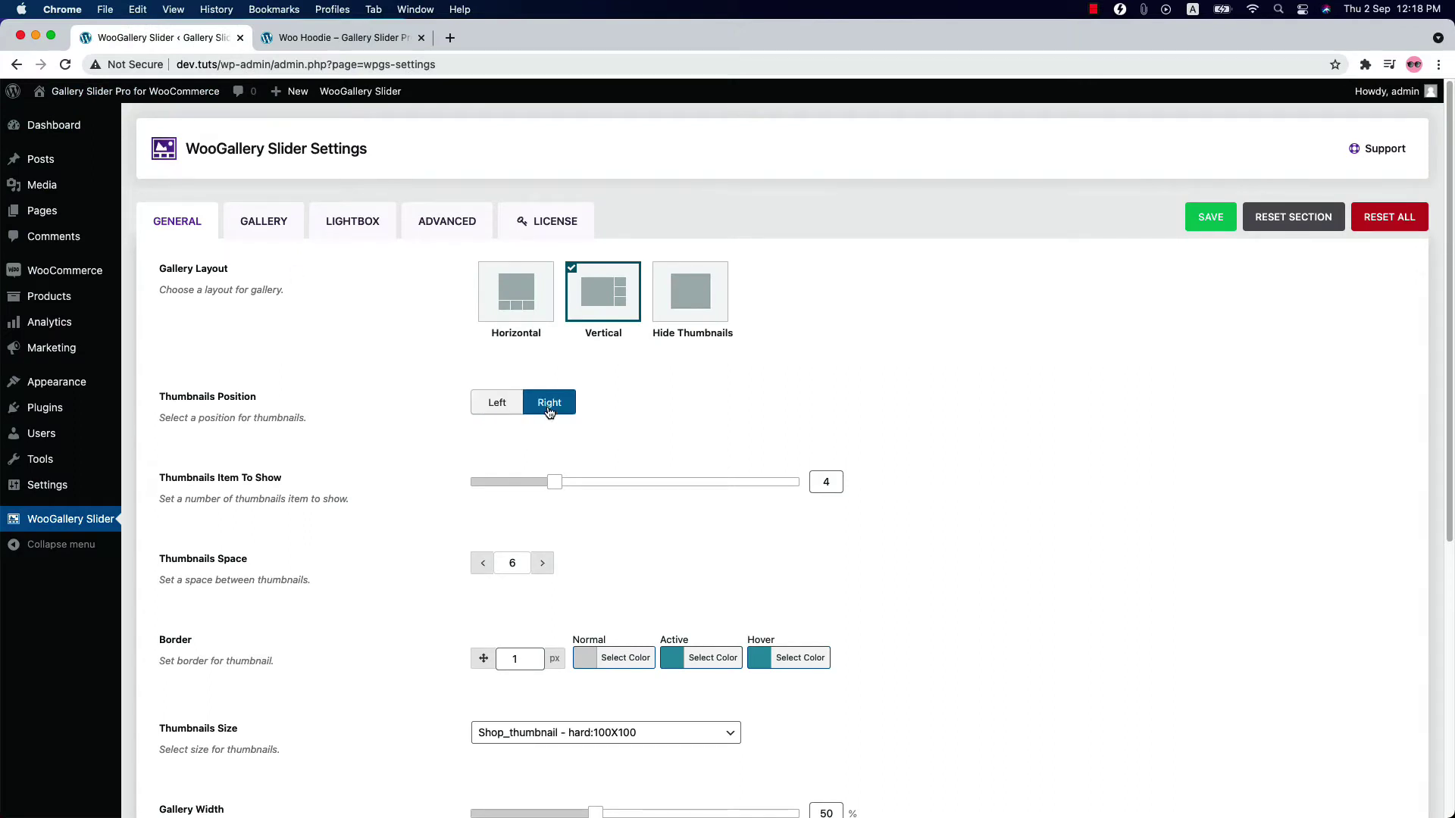
left_click(1209, 216)
left_click(357, 38)
left_click(66, 64)
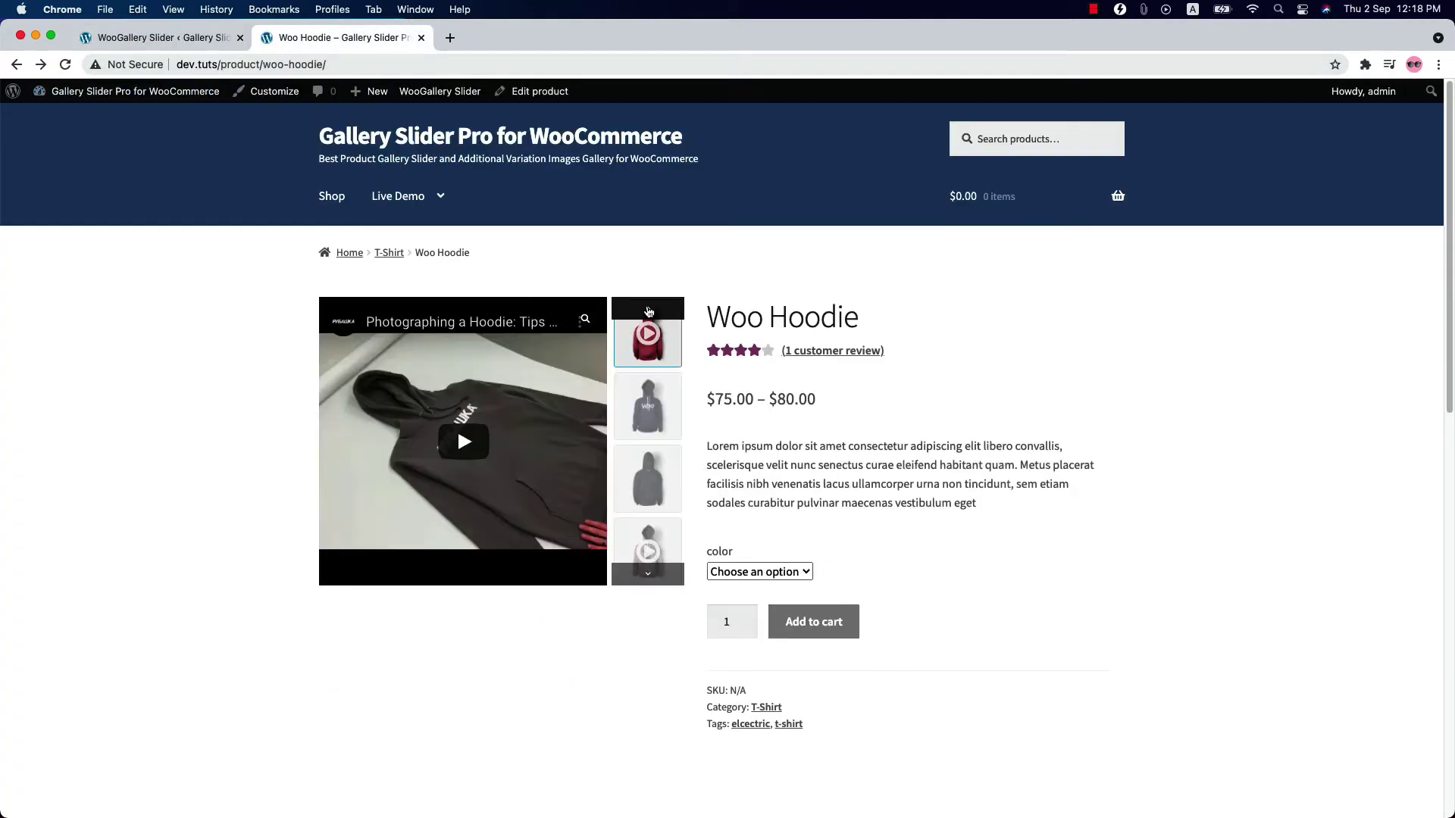
left_click(647, 577)
left_click(647, 581)
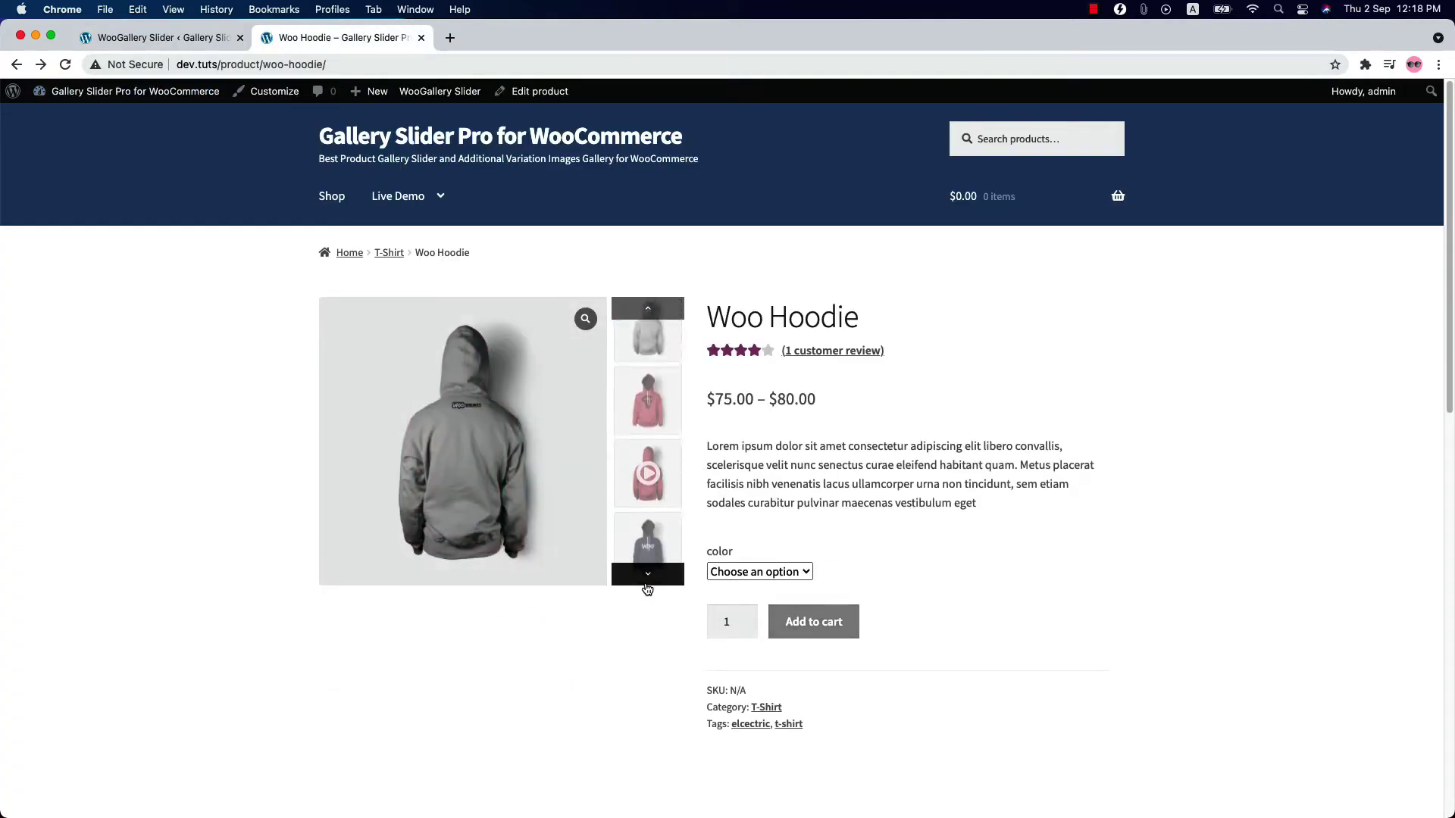
Step: Set the gallery layout to Hide Thumbnails in the WooGallery Slider settings, save, and reload the Woo Hoodie product page to check it
left_click(161, 44)
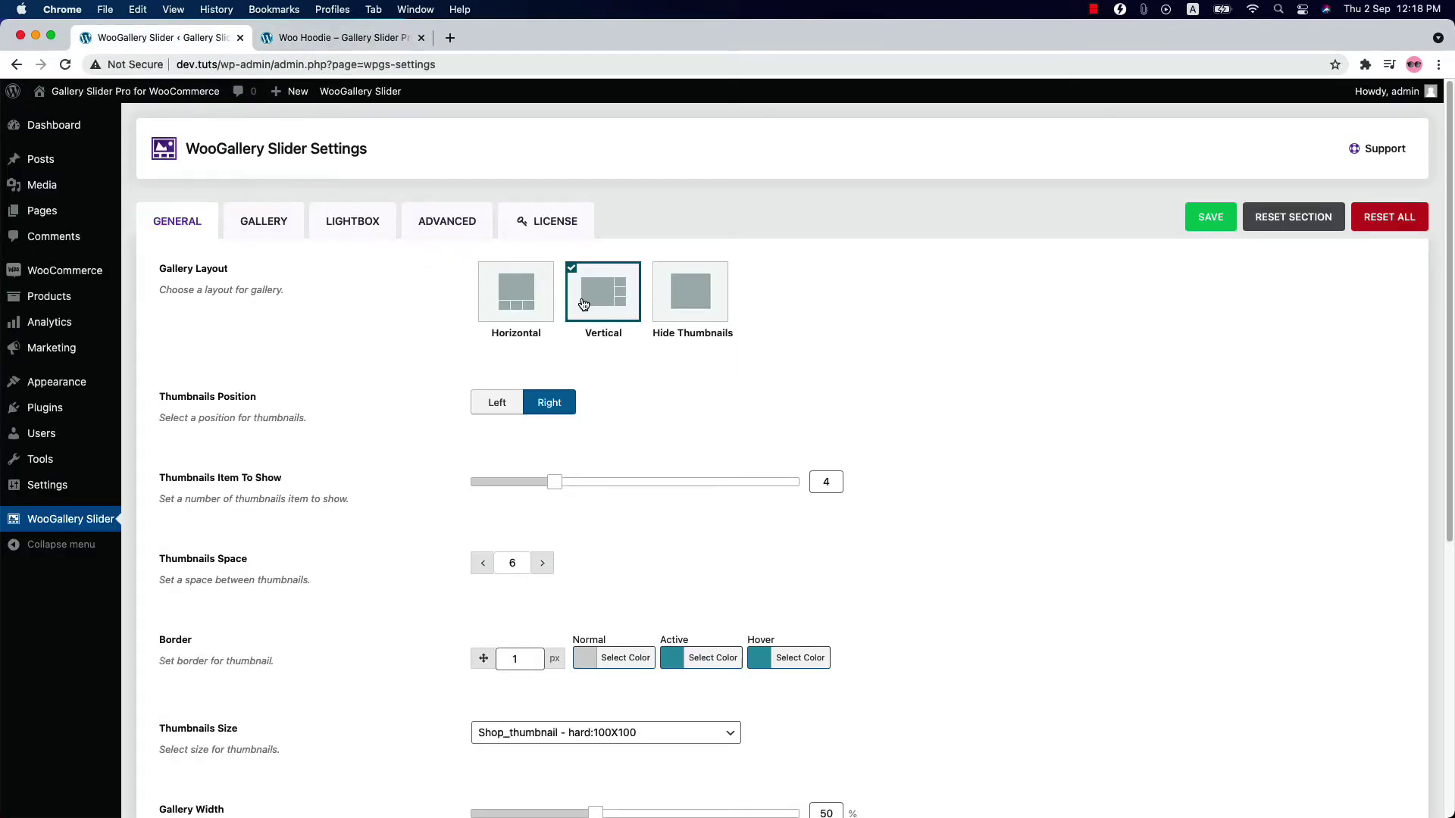
left_click(697, 306)
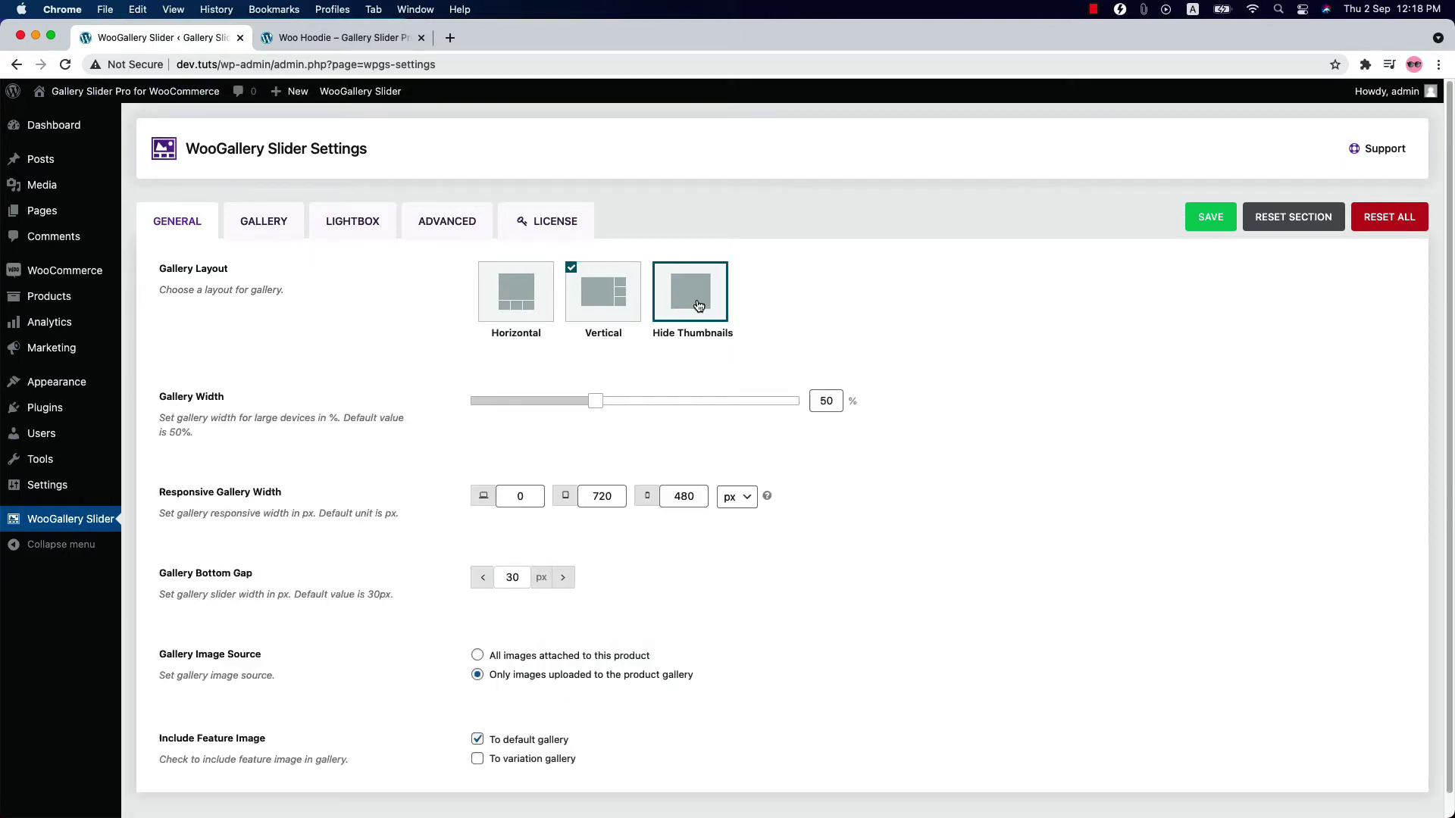
left_click(1205, 218)
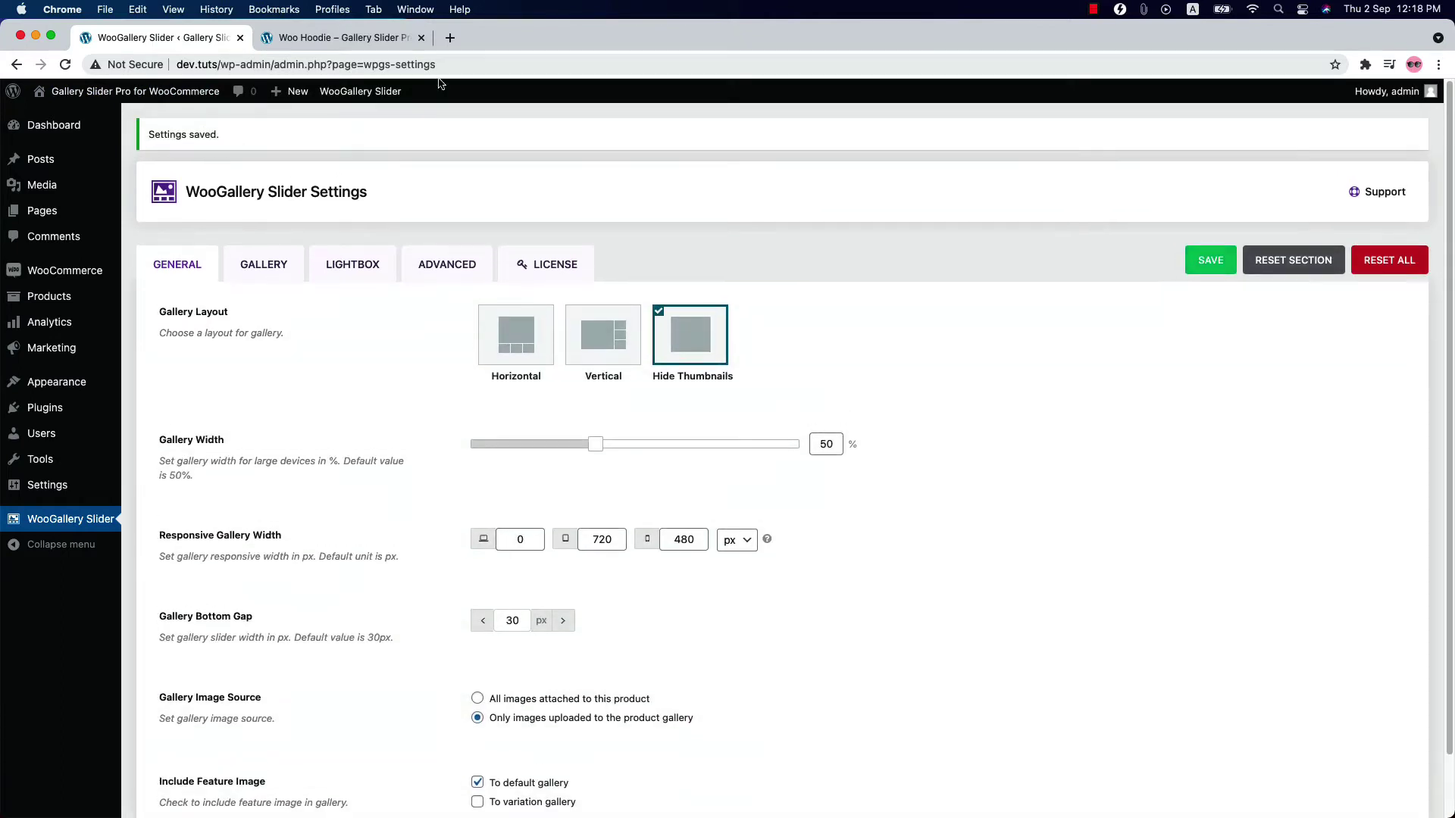
left_click(326, 38)
left_click(65, 65)
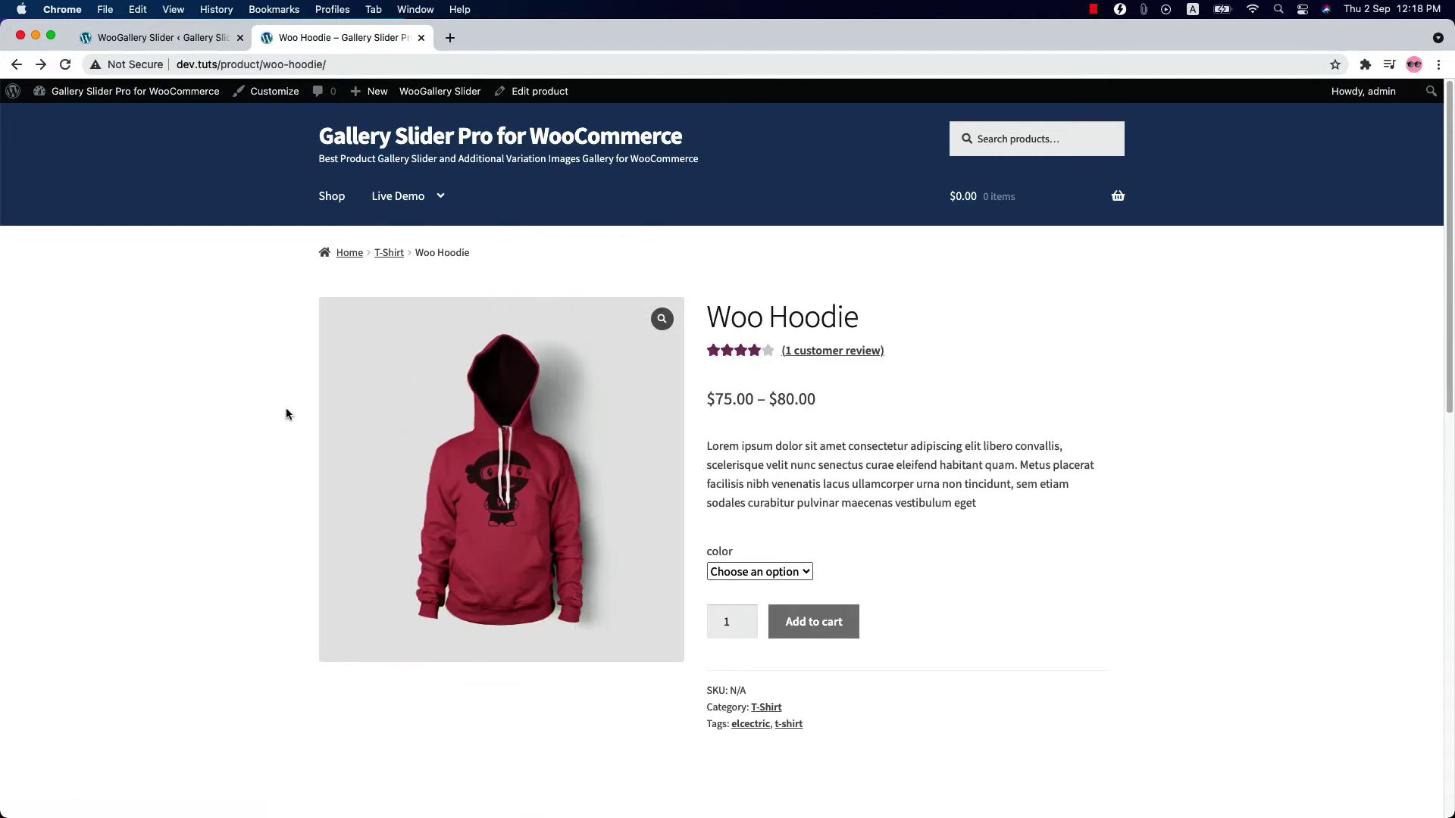
Step: Switch the gallery layout to Horizontal with the thumbnails position set to Bottom in the WooGallery Slider settings
left_click(168, 36)
left_click(531, 297)
left_click(512, 406)
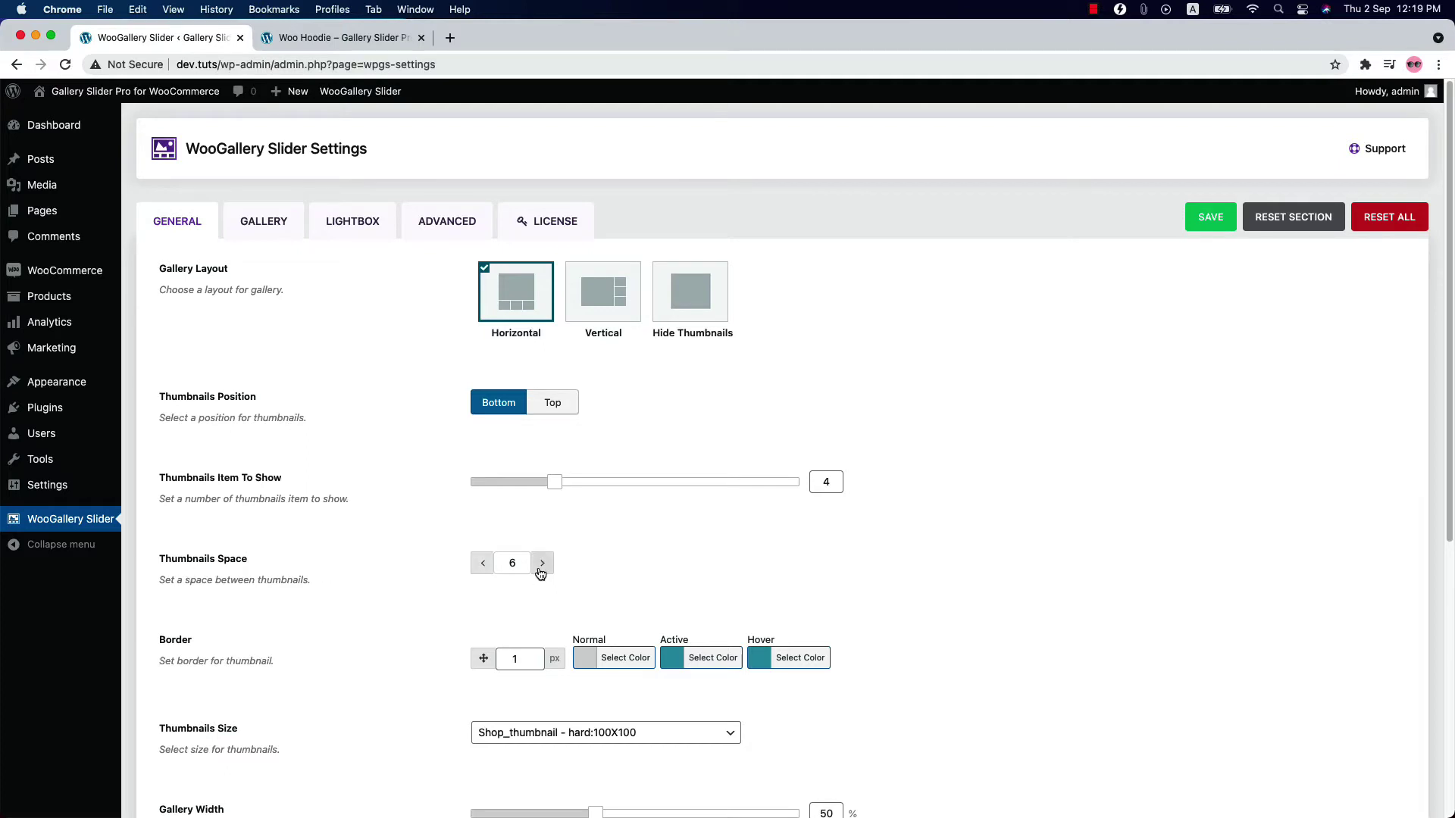
Step: Set the thumbnails space to 10, save, and check the spacing between thumbnails on the reloaded product page
left_click_drag(523, 564, 509, 564)
type("10")
left_click(1210, 218)
left_click(341, 37)
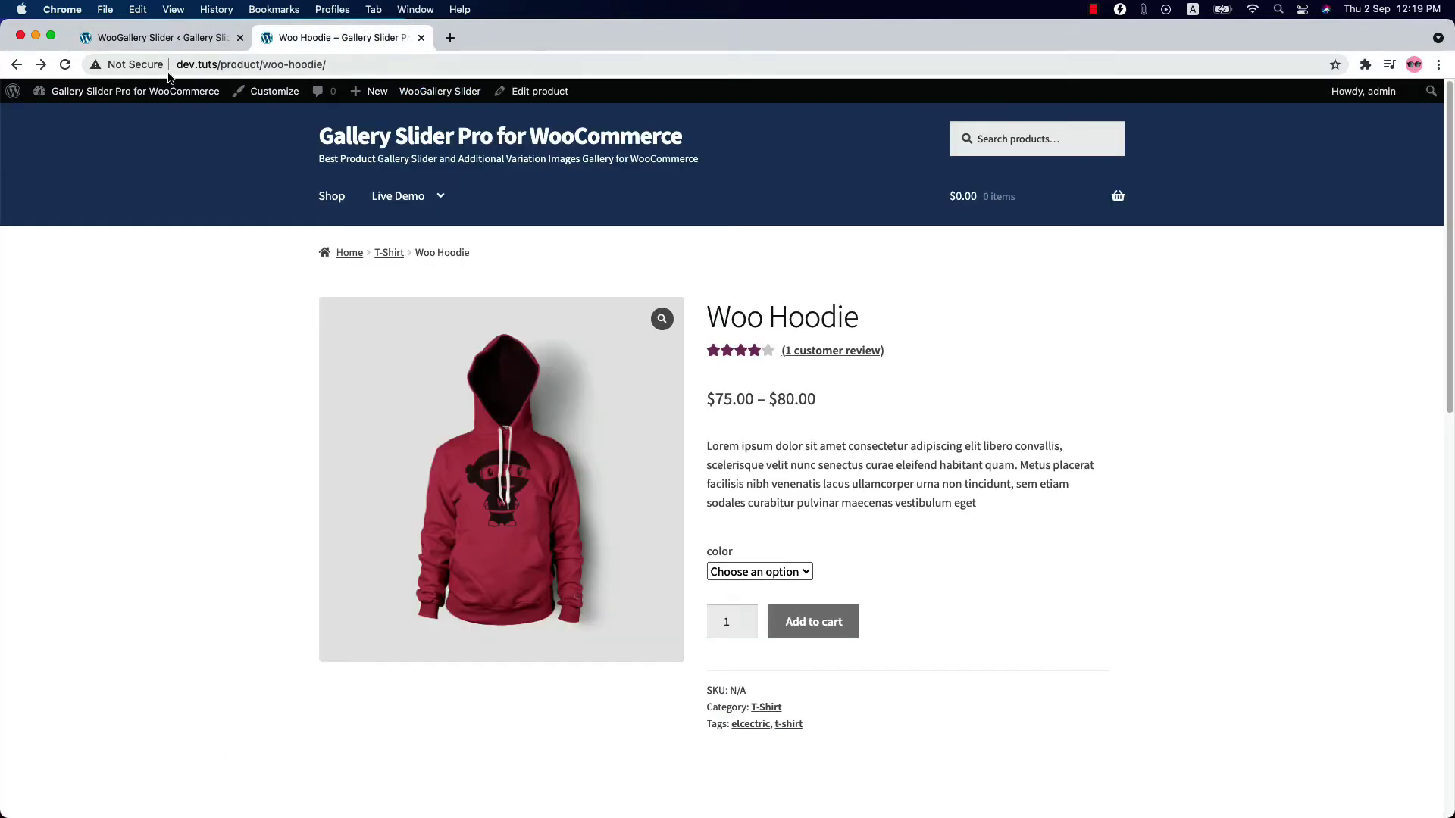
left_click(66, 66)
mouse_move(407, 717)
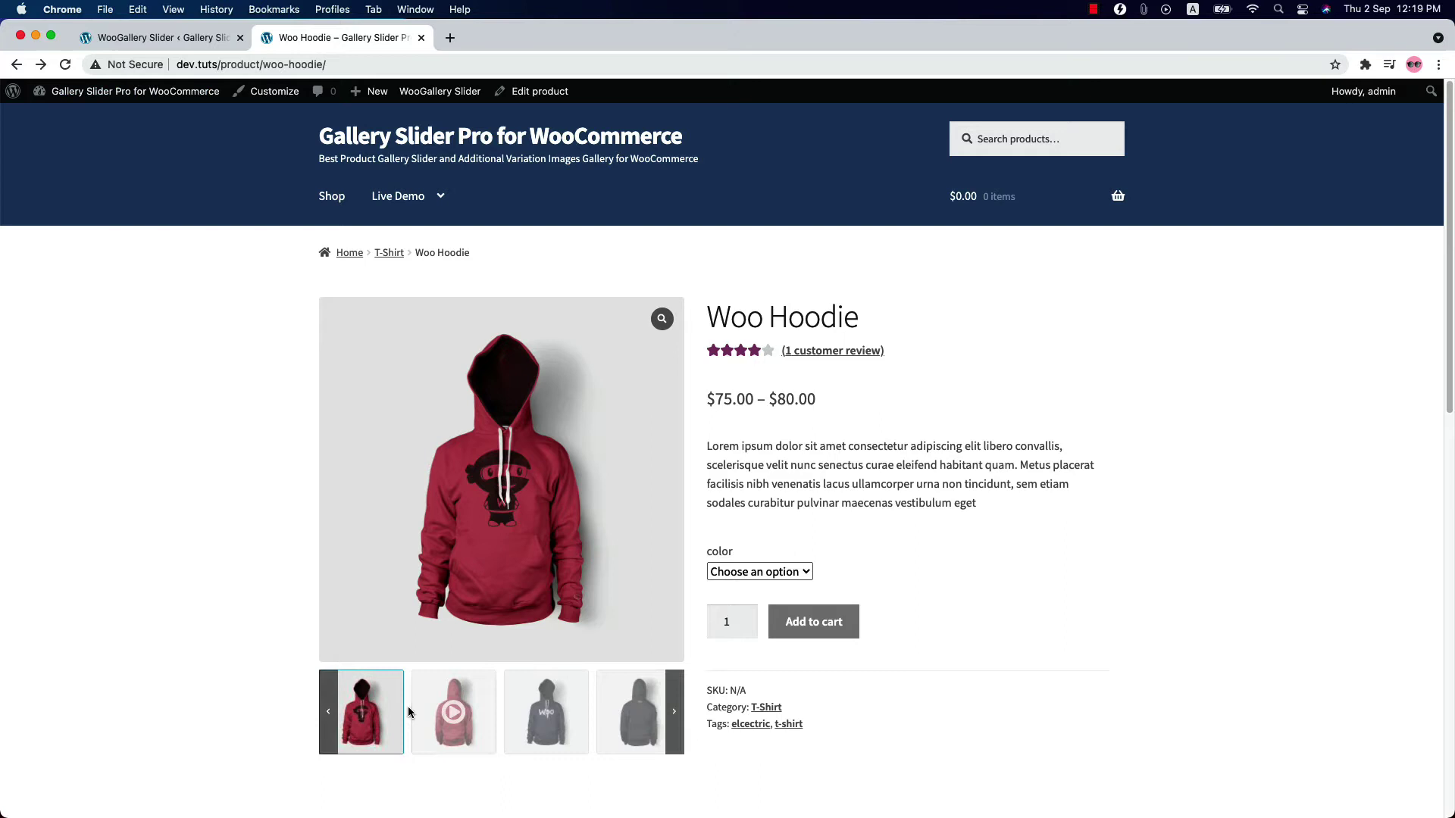
Step: Set the thumbnails space to 6 in the WooGallery Slider settings
left_click(159, 37)
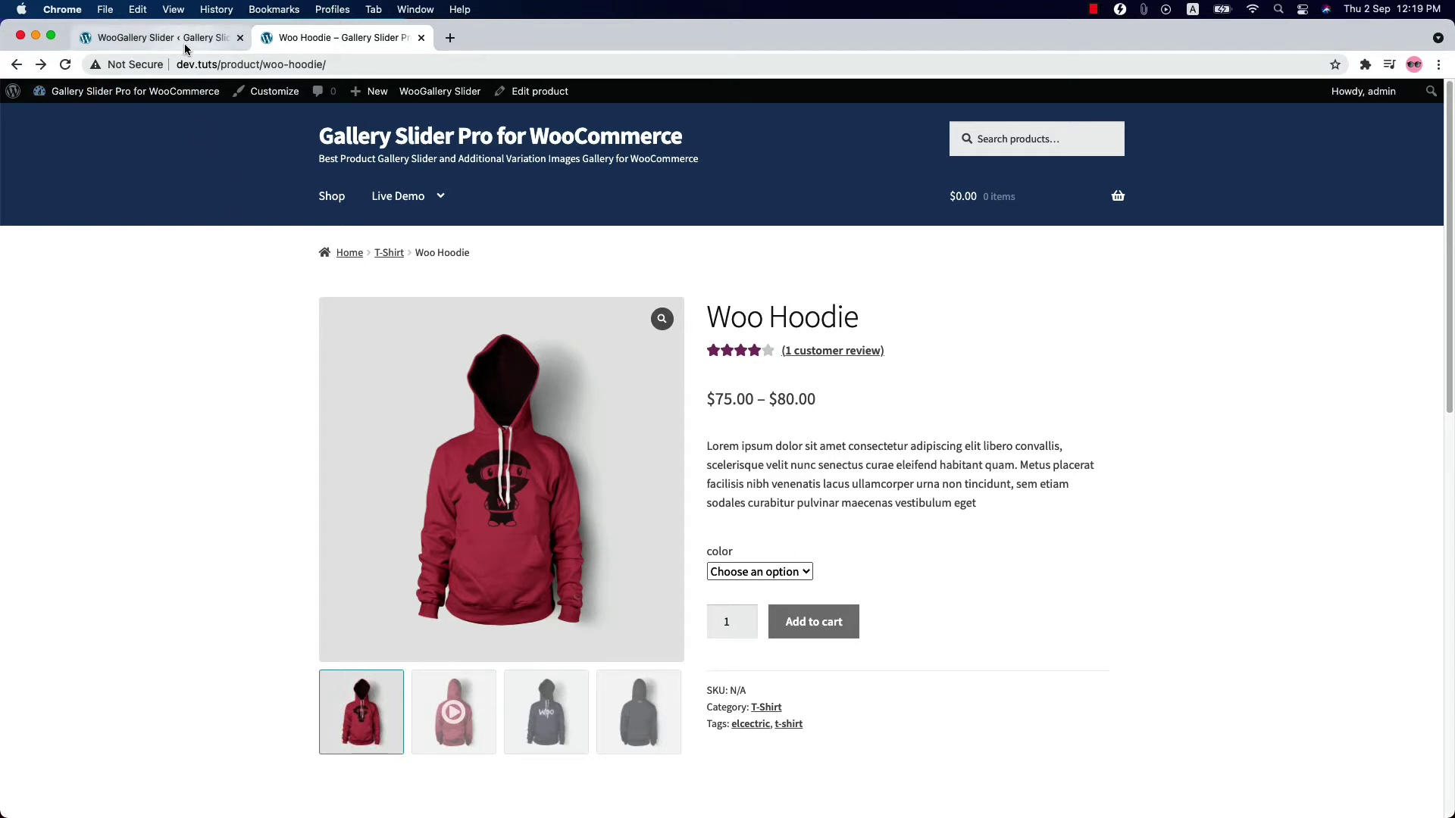
double_click(493, 568)
type("6")
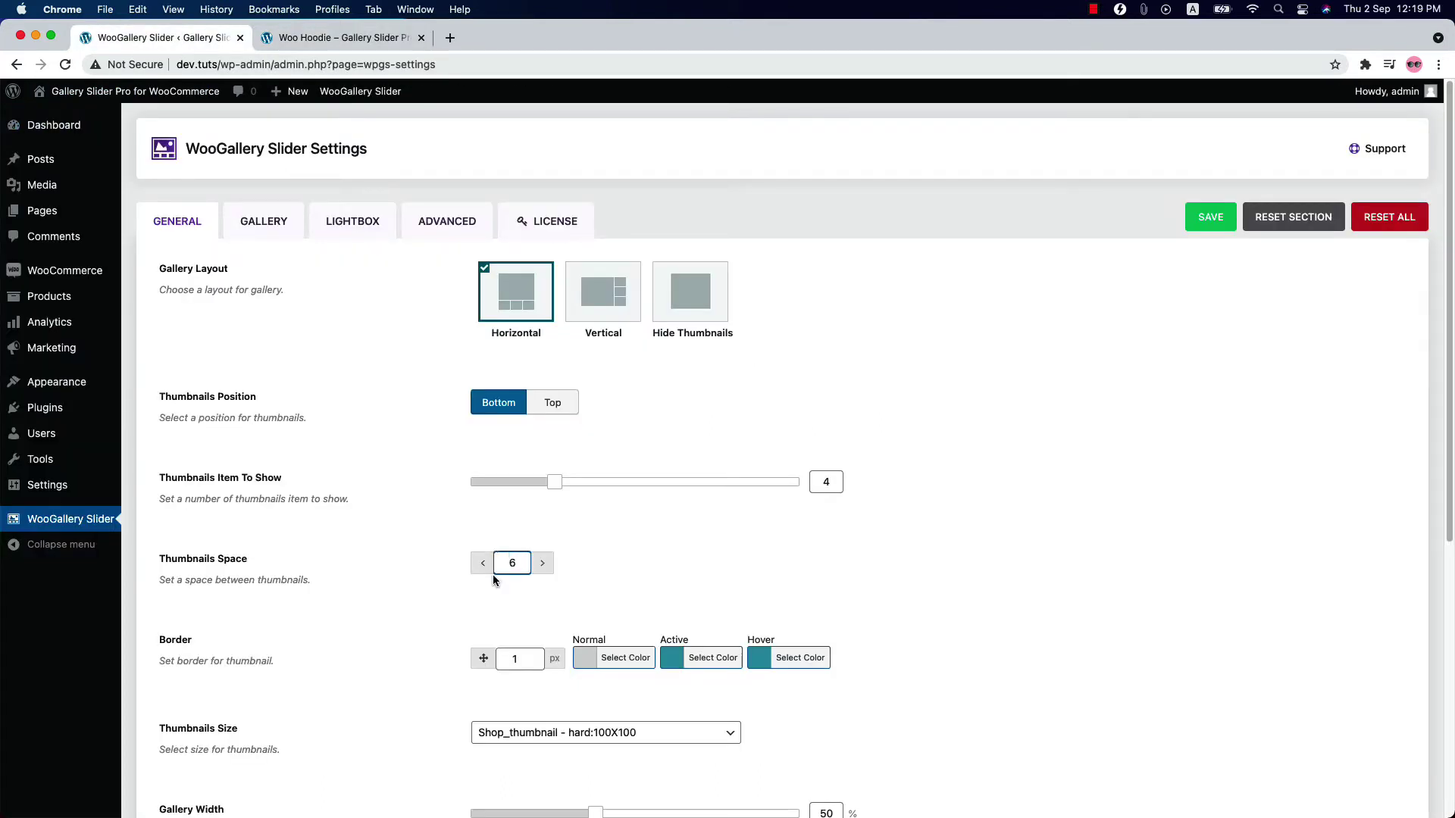
Step: Set the thumbnail border to 2 px, with active colour #1e73be and hover colour #0066bf
left_click(538, 656)
left_click(712, 657)
scroll(748, 543, "down", 5)
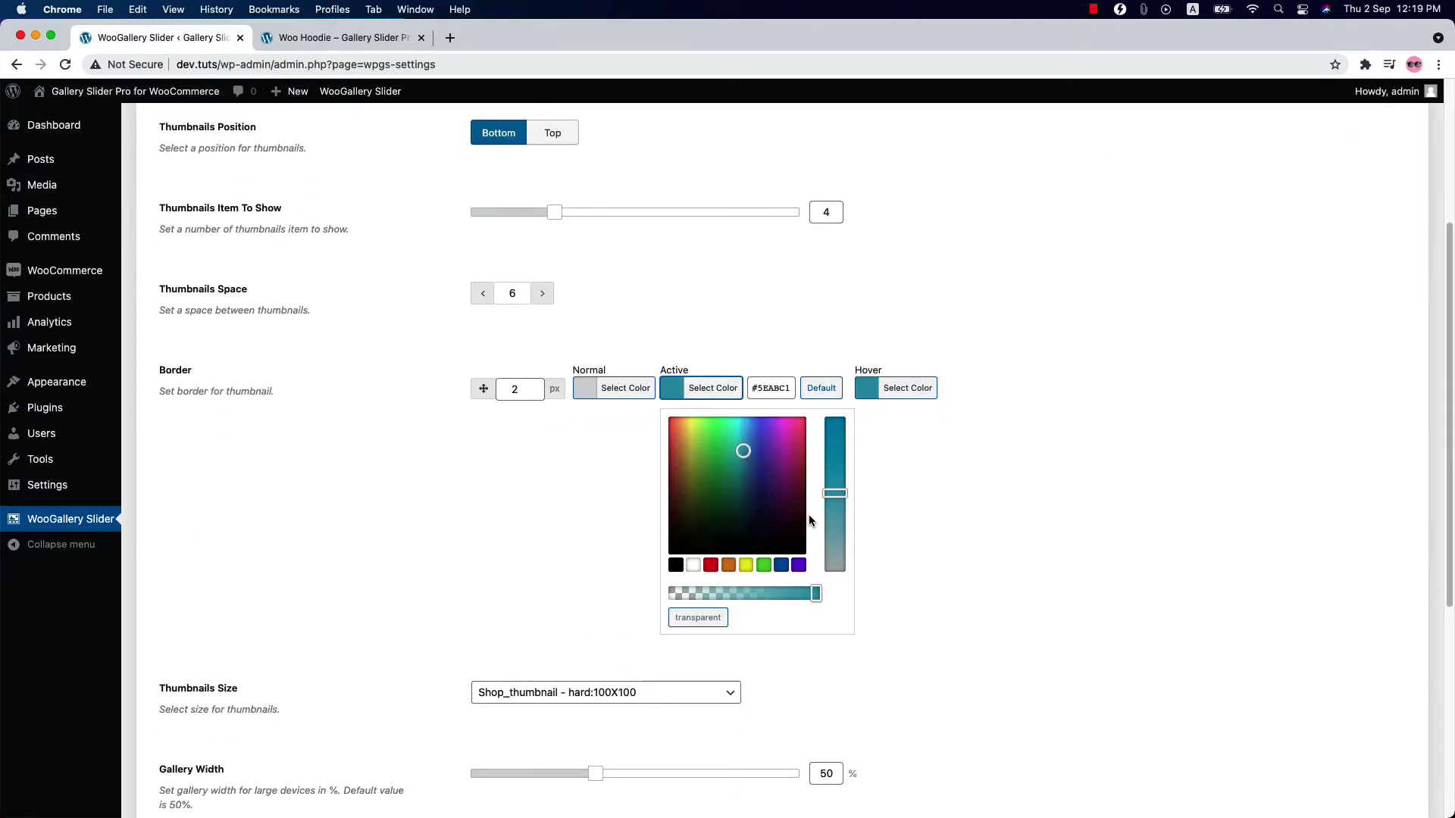
left_click(782, 567)
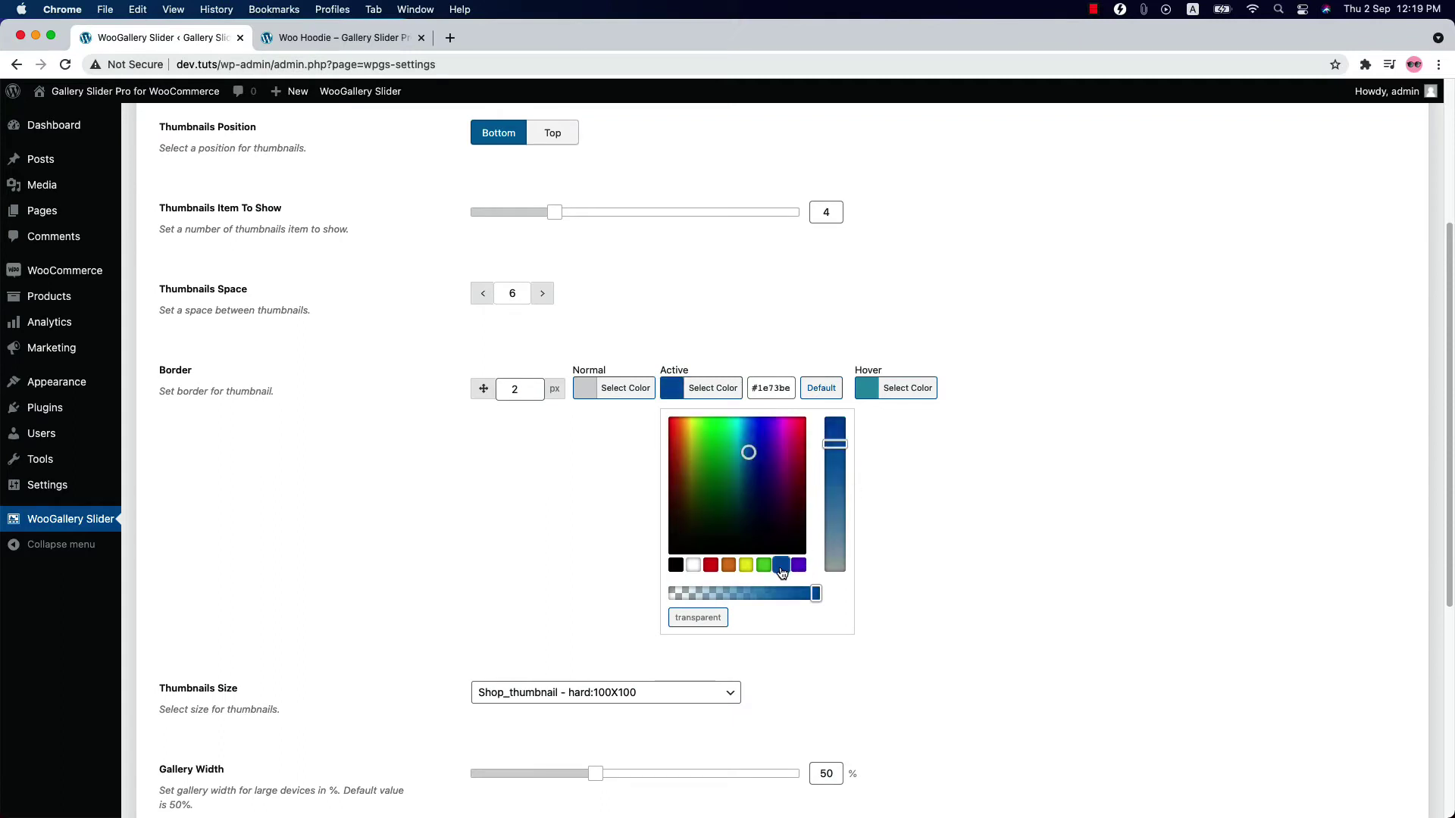
left_click(902, 387)
left_click(922, 421)
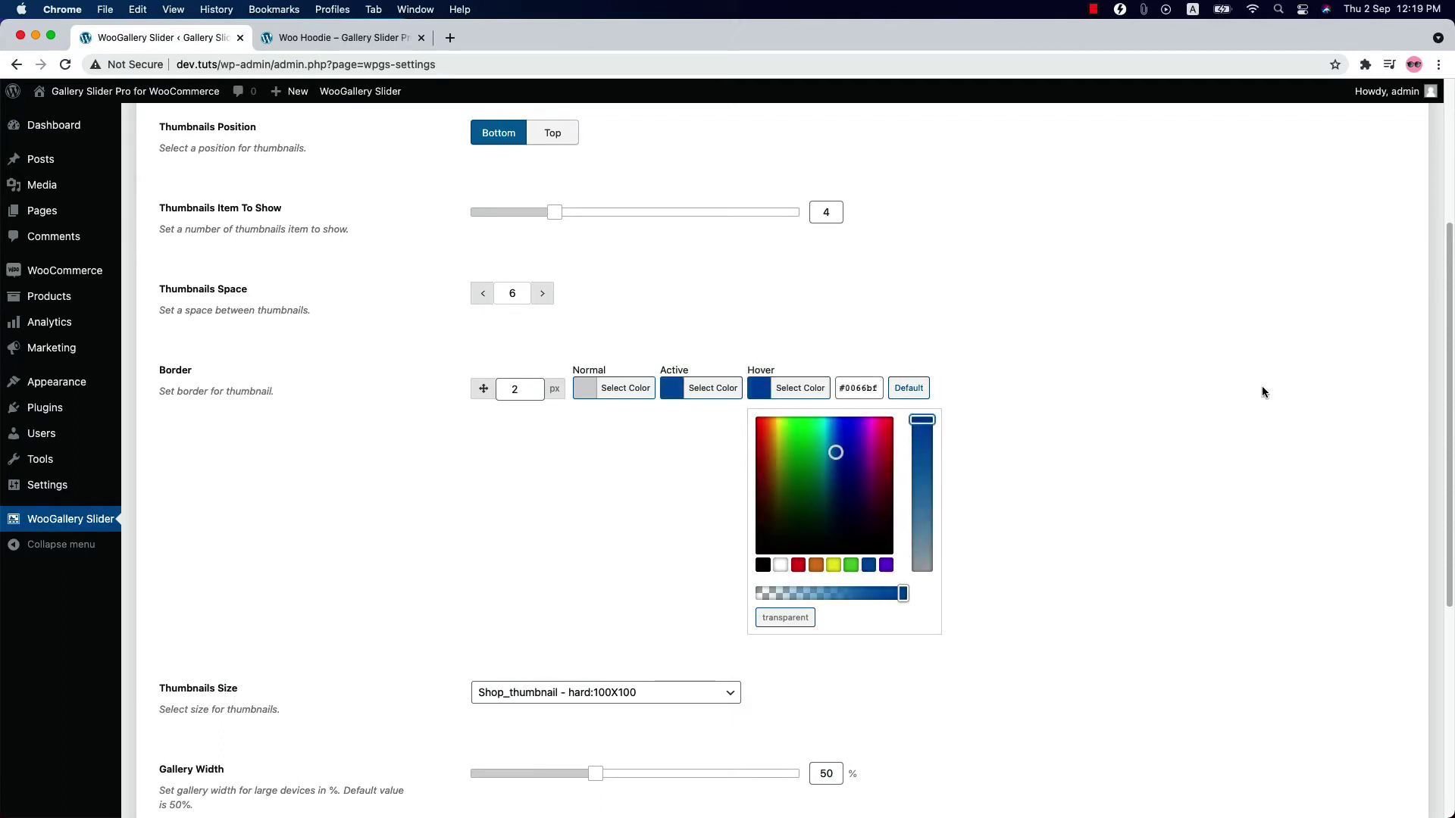
Step: Save the border settings, reload the Woo Hoodie product page, and advance through the thumbnails to check their borders
scroll(1250, 424, "up", 5)
left_click(1210, 218)
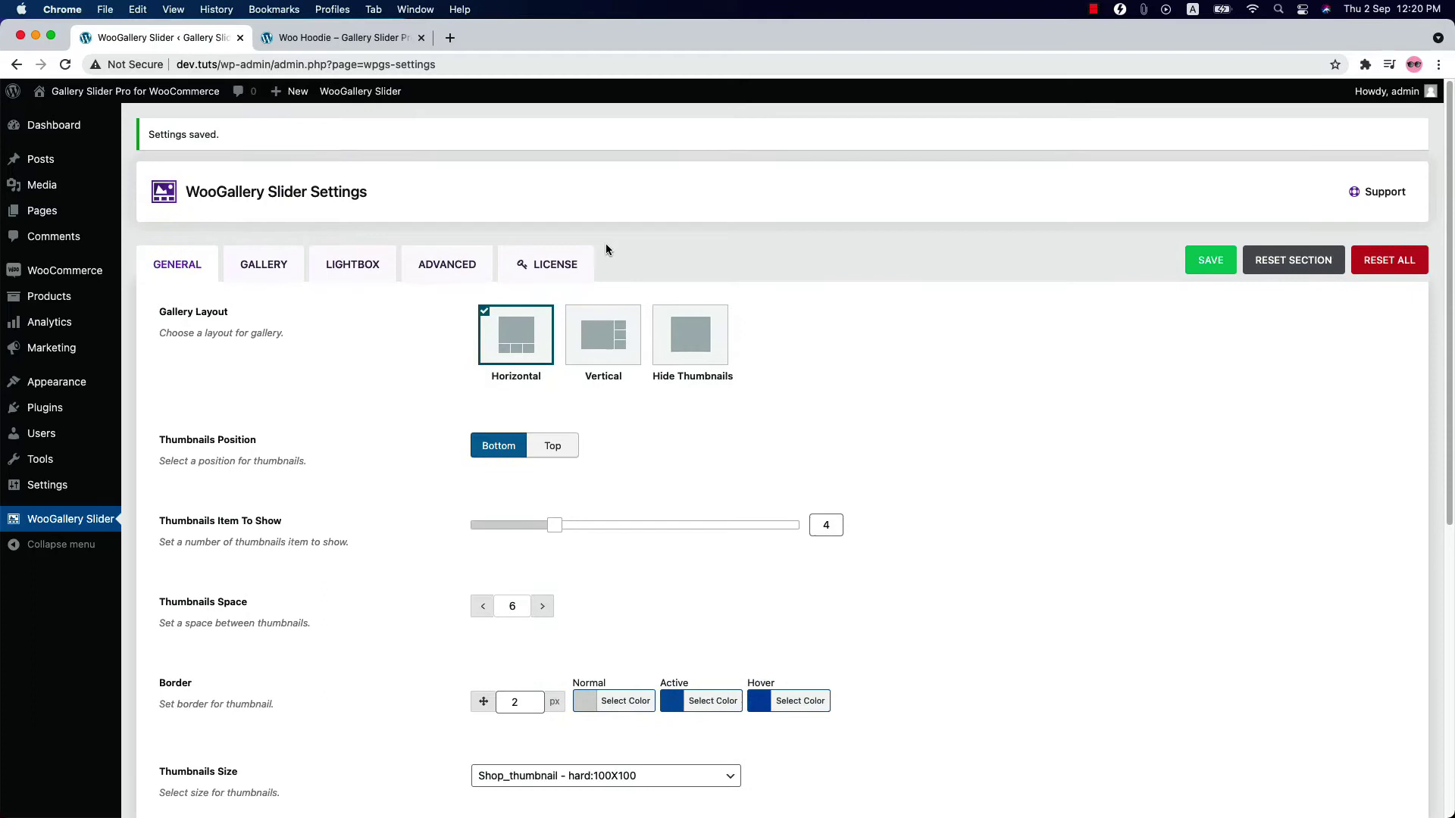
left_click(335, 38)
left_click(65, 65)
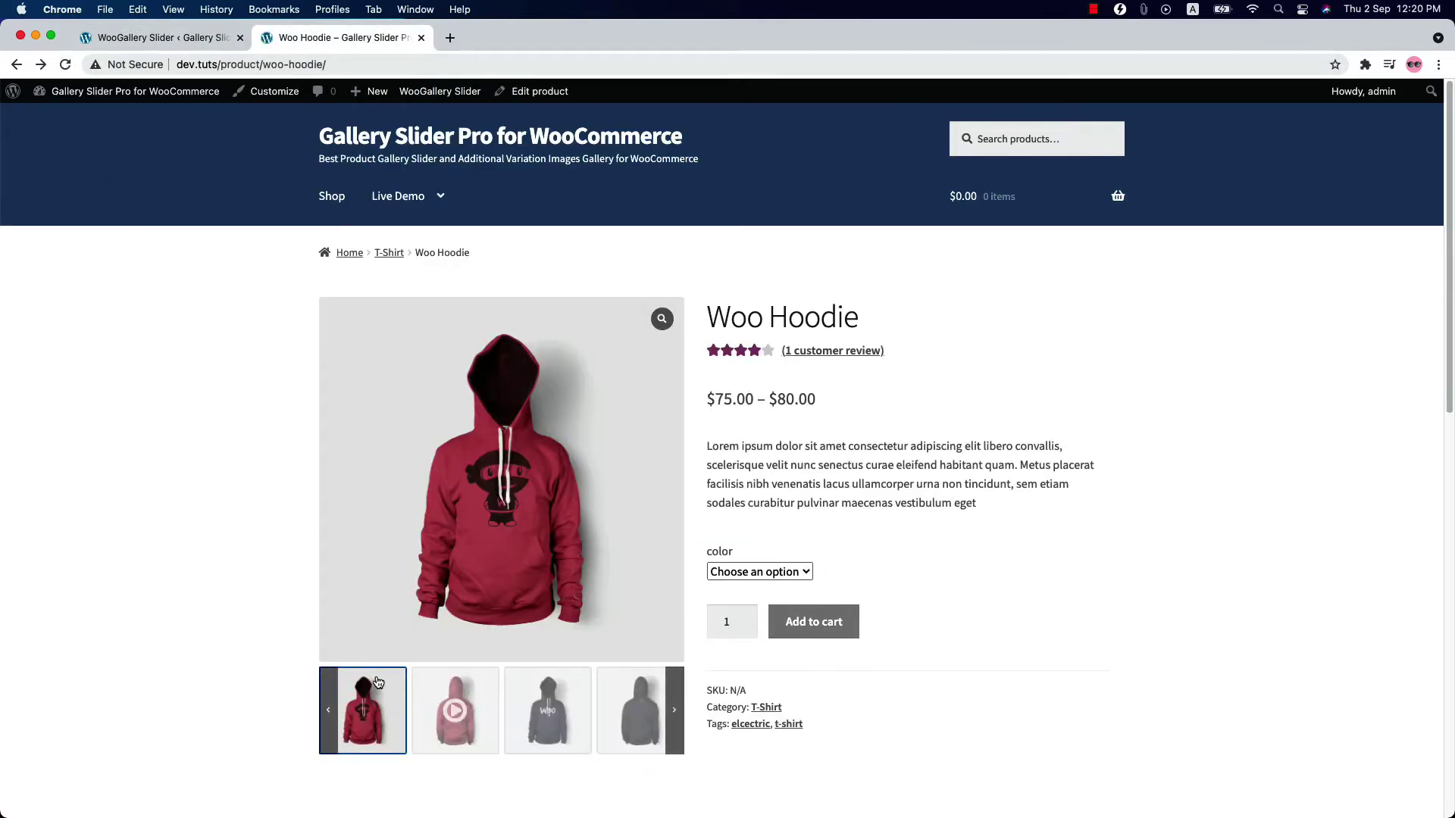
left_click(675, 721)
left_click(675, 723)
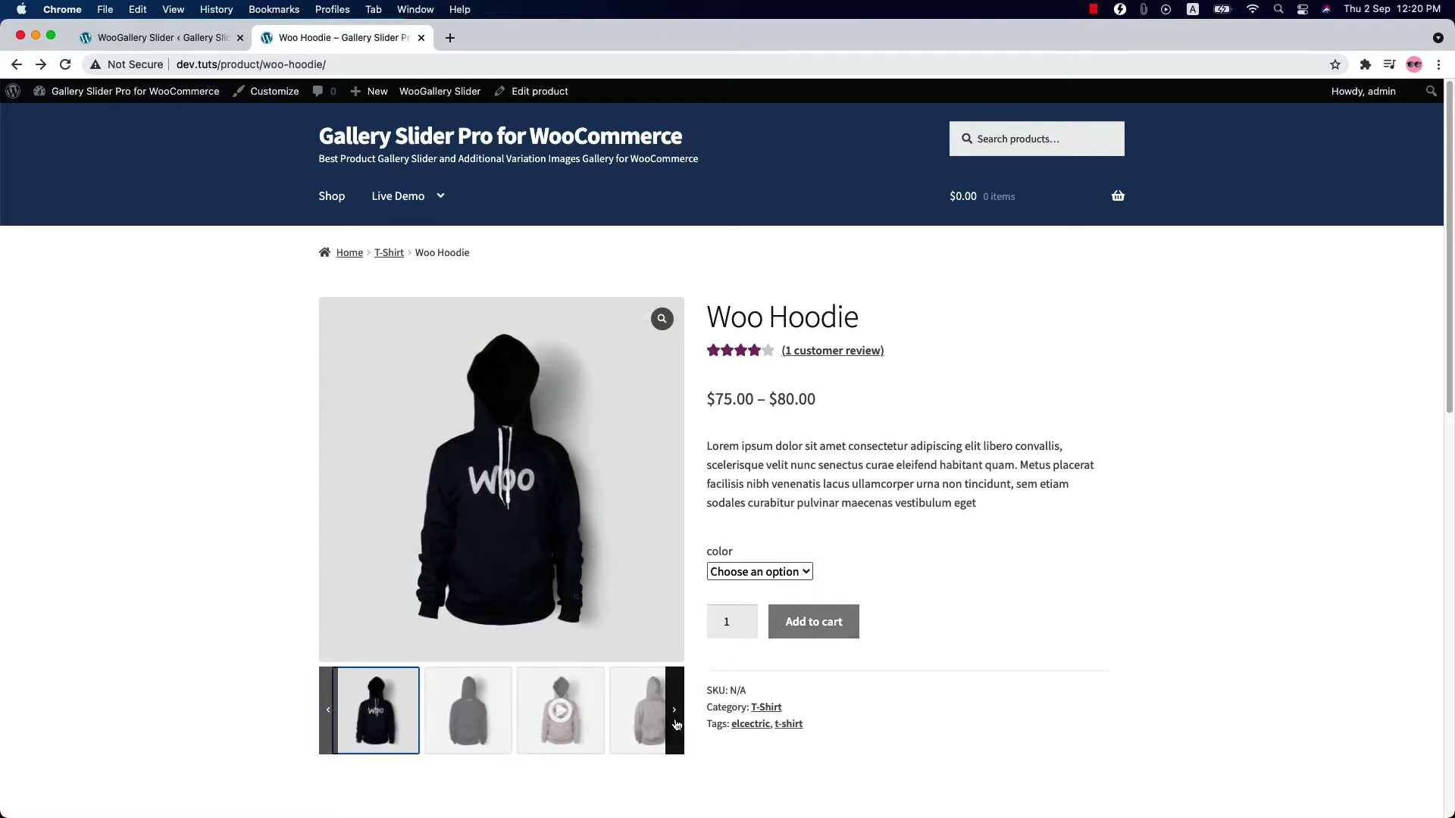
left_click(675, 724)
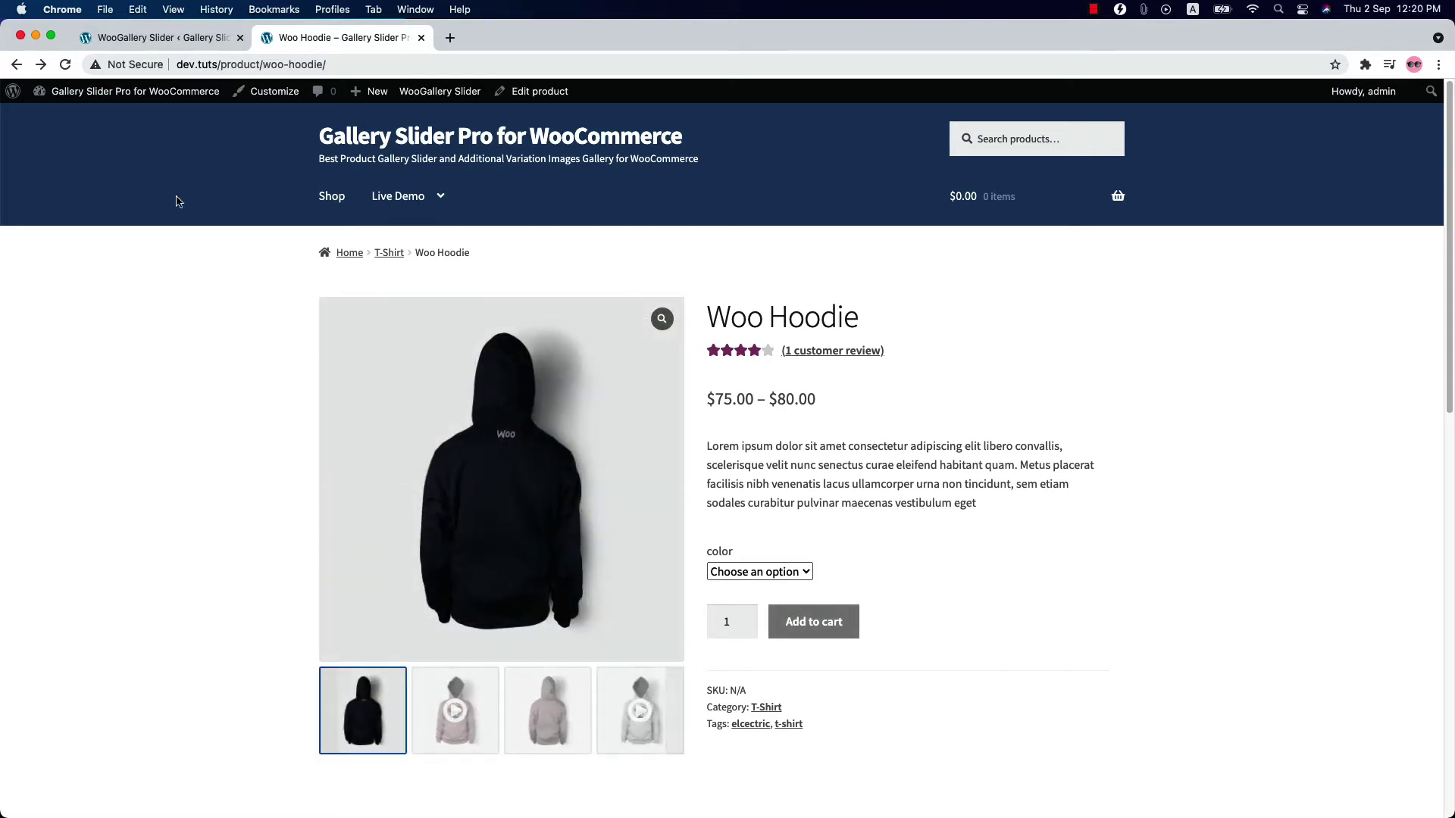
Step: Set the thumbnail border to 1 px and the thumbnails size to Set custom size in the WooGallery Slider settings
left_click(194, 39)
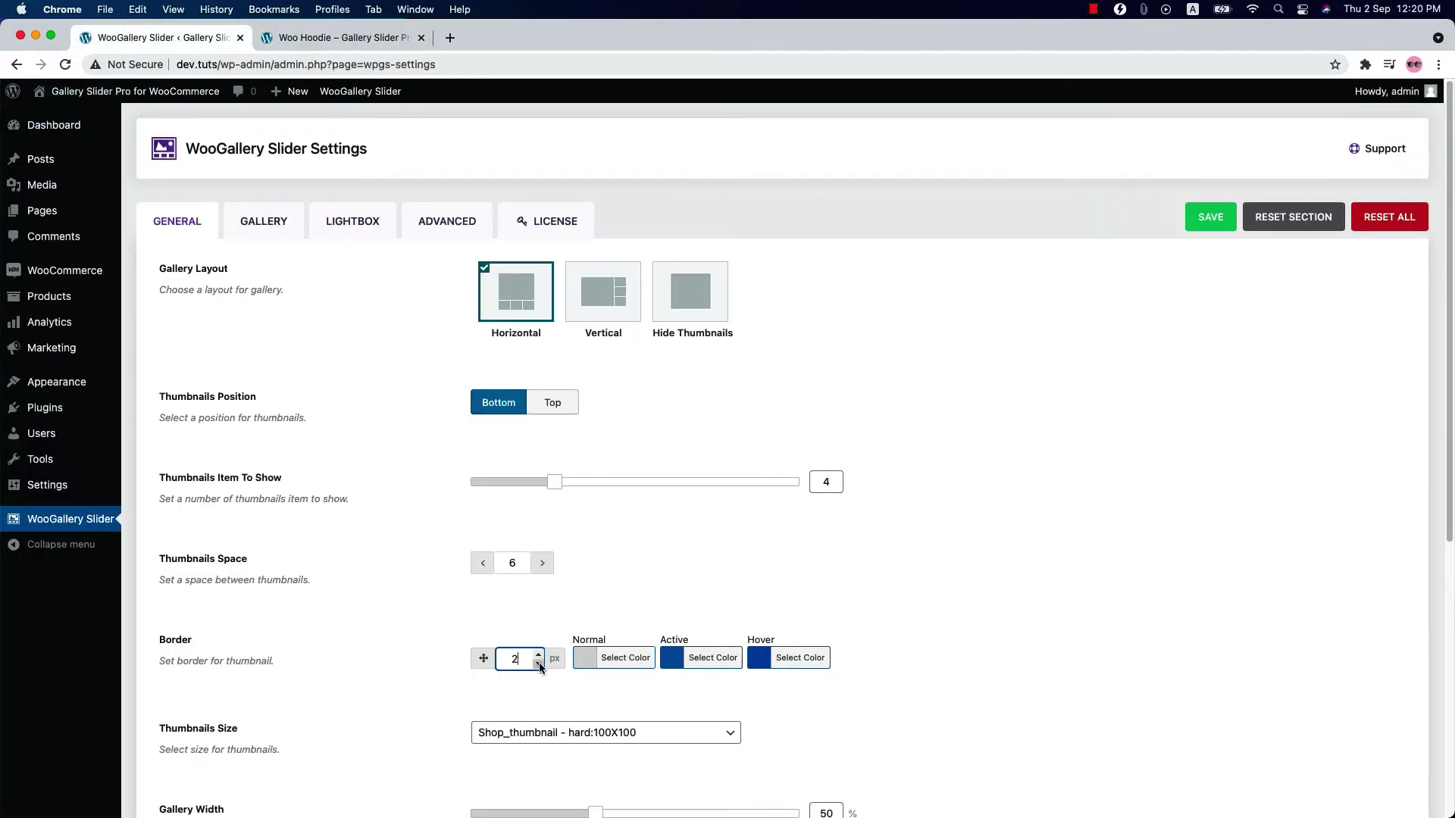
left_click(535, 739)
left_click(543, 768)
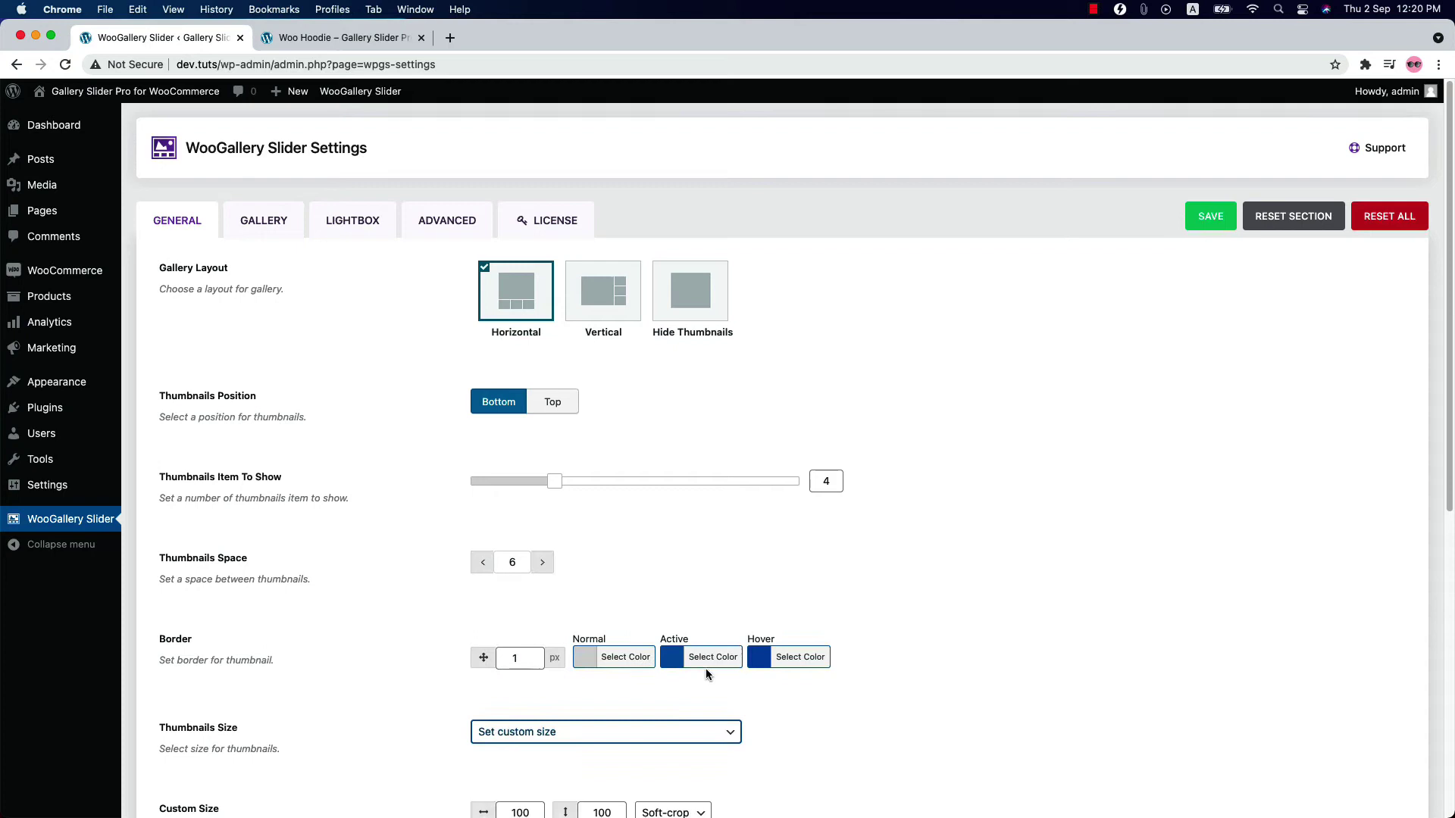
Step: Examine the custom size crop options, then set the thumbnails size to Shop_thumbnail - hard:100X100
scroll(706, 668, "down", 3)
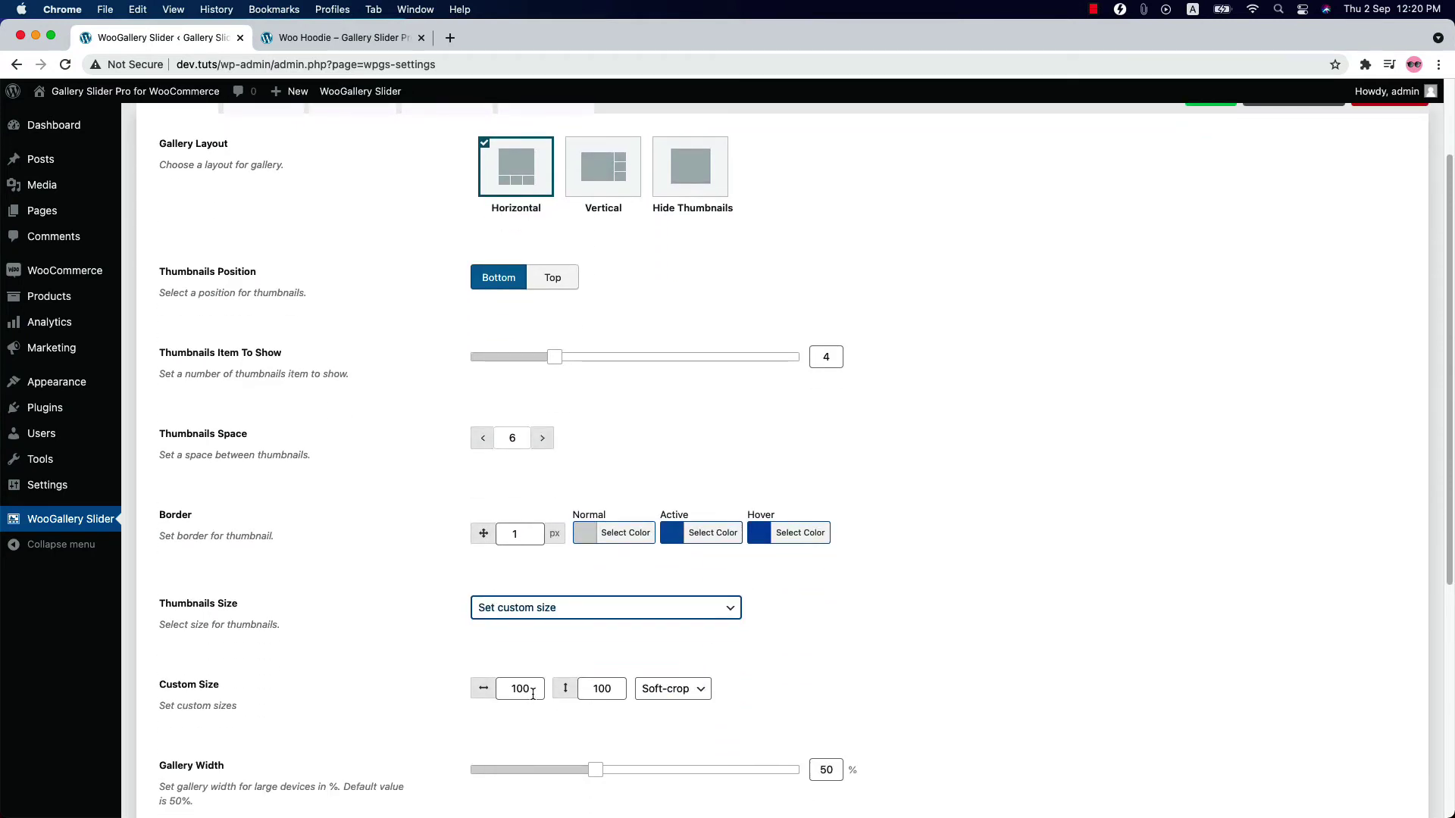
left_click(629, 697)
left_click(670, 689)
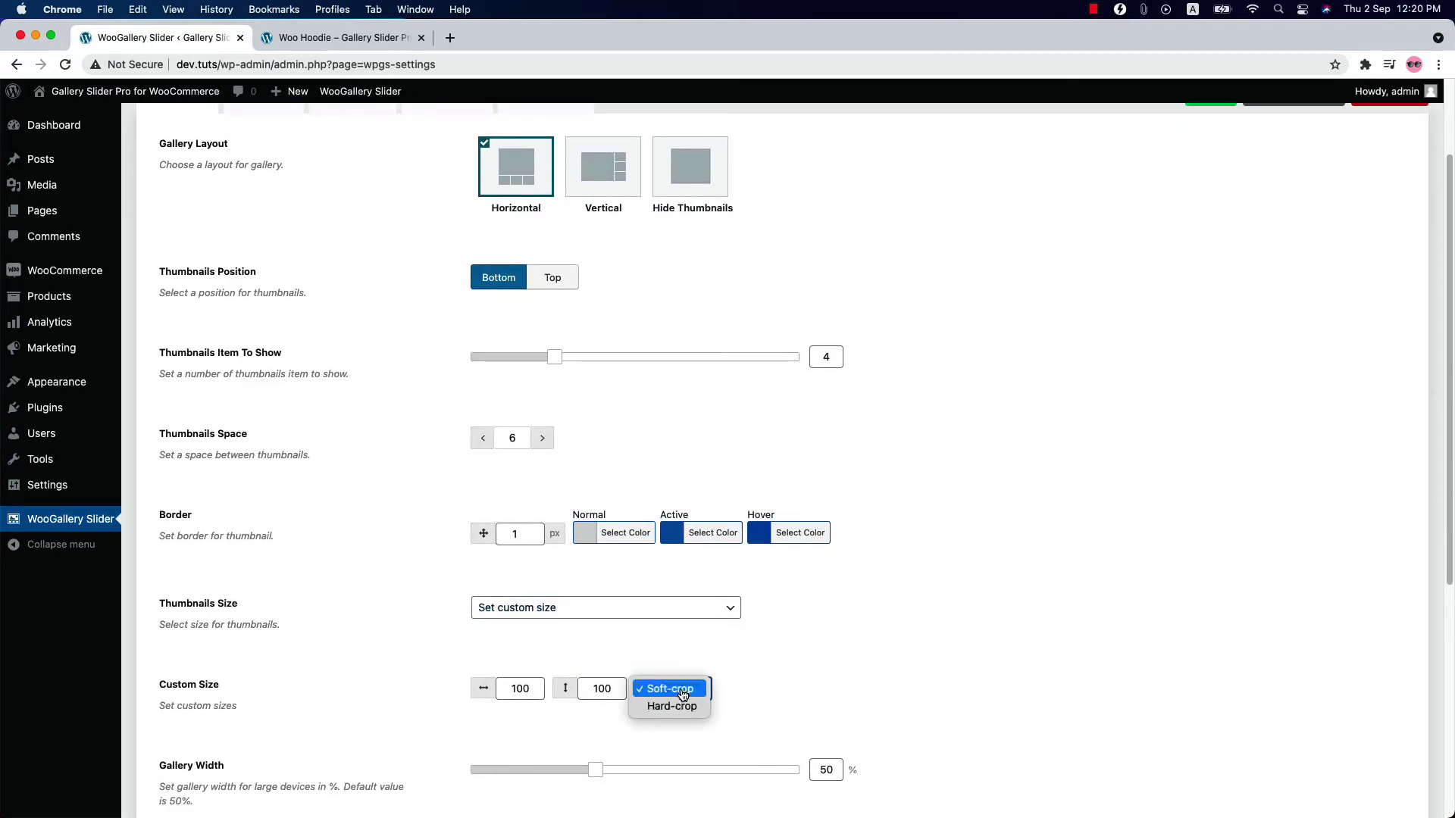
left_click(745, 691)
left_click(616, 611)
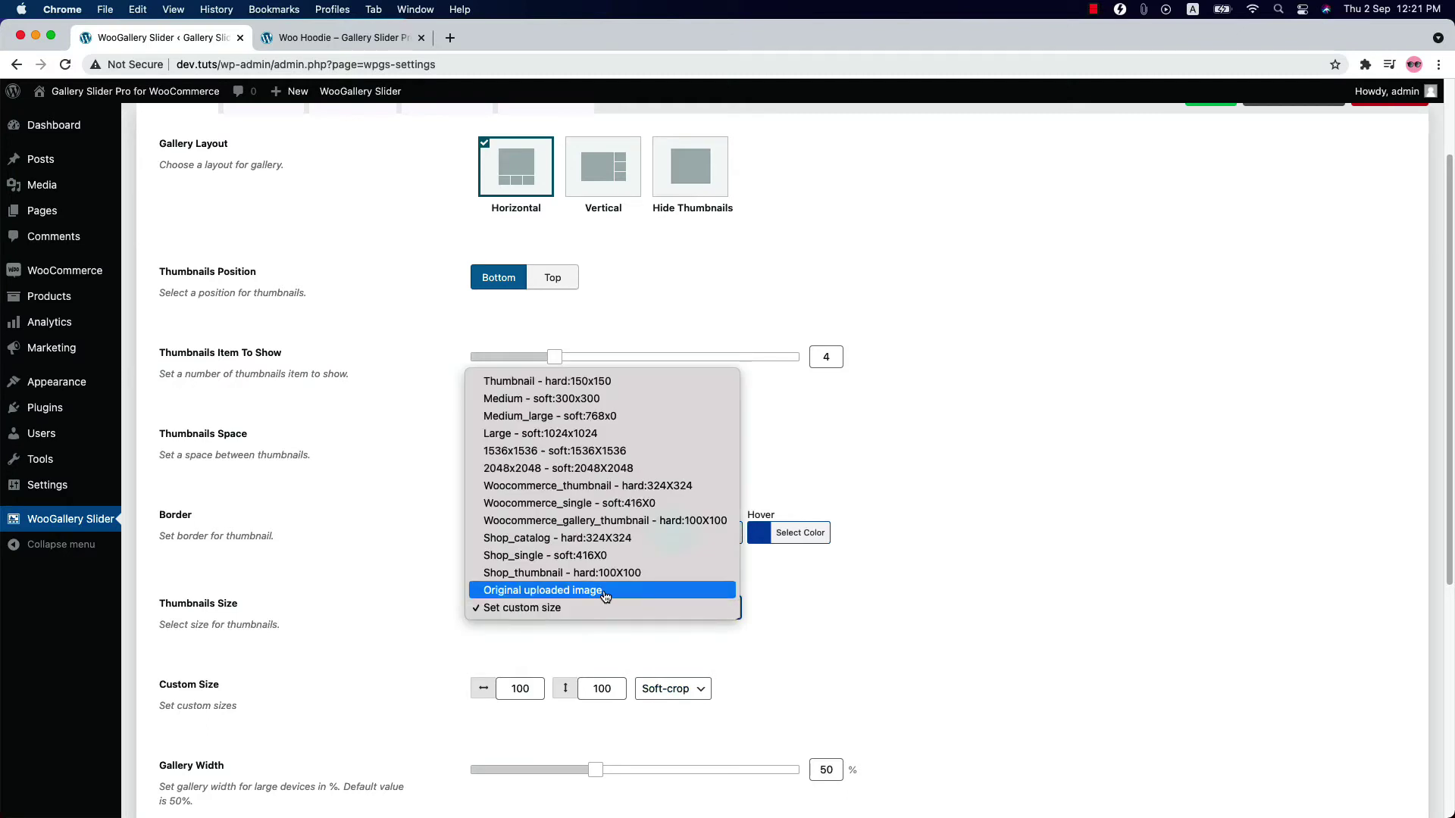
left_click(601, 590)
Step: Review the gallery width, responsive width unit and bottom gap settings, and look at the gap below the gallery on the product page
mouse_move(597, 700)
left_mouse_down()
mouse_move(671, 700)
mouse_move(598, 700)
left_mouse_up()
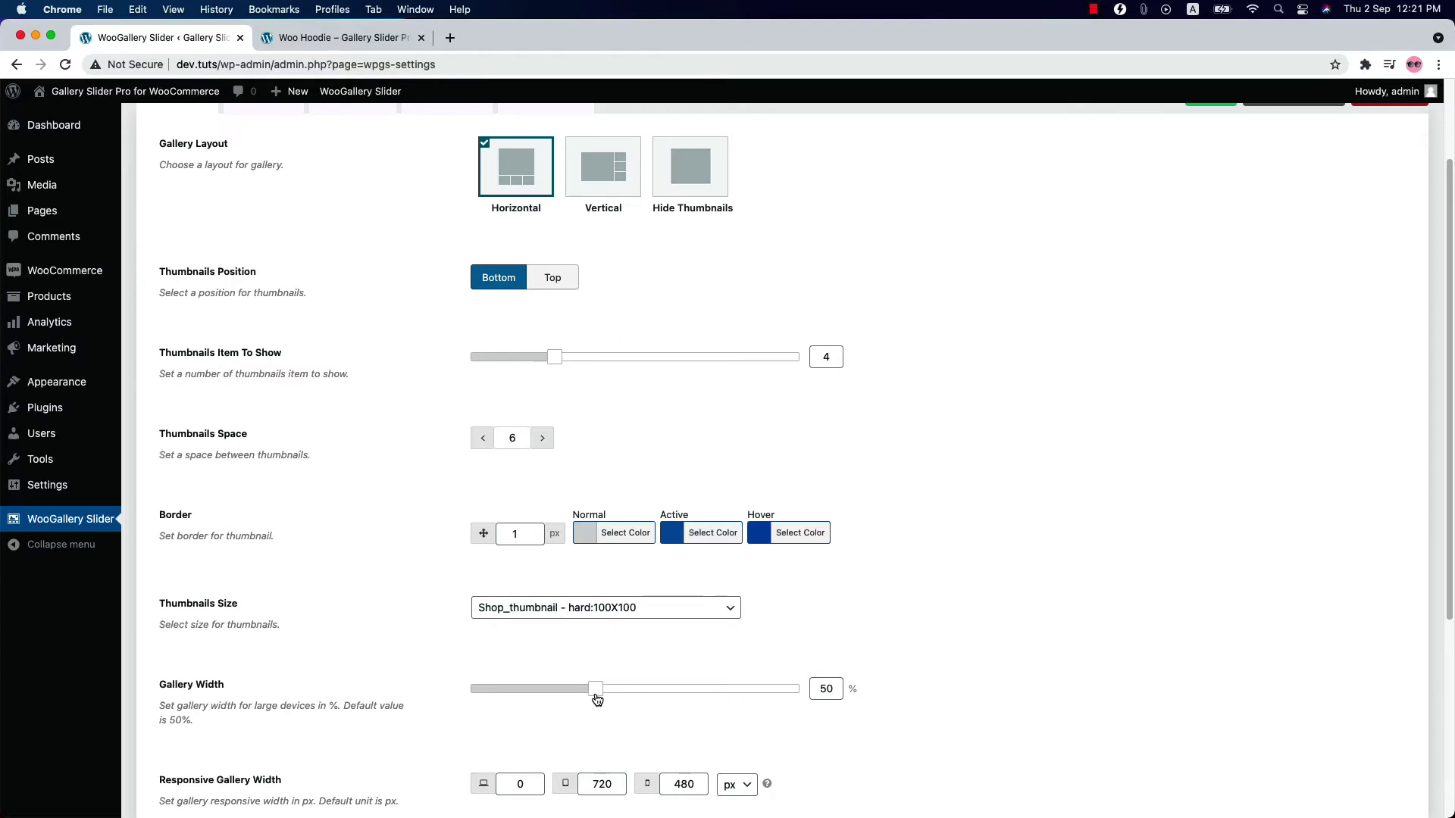
scroll(598, 698, "down", 3)
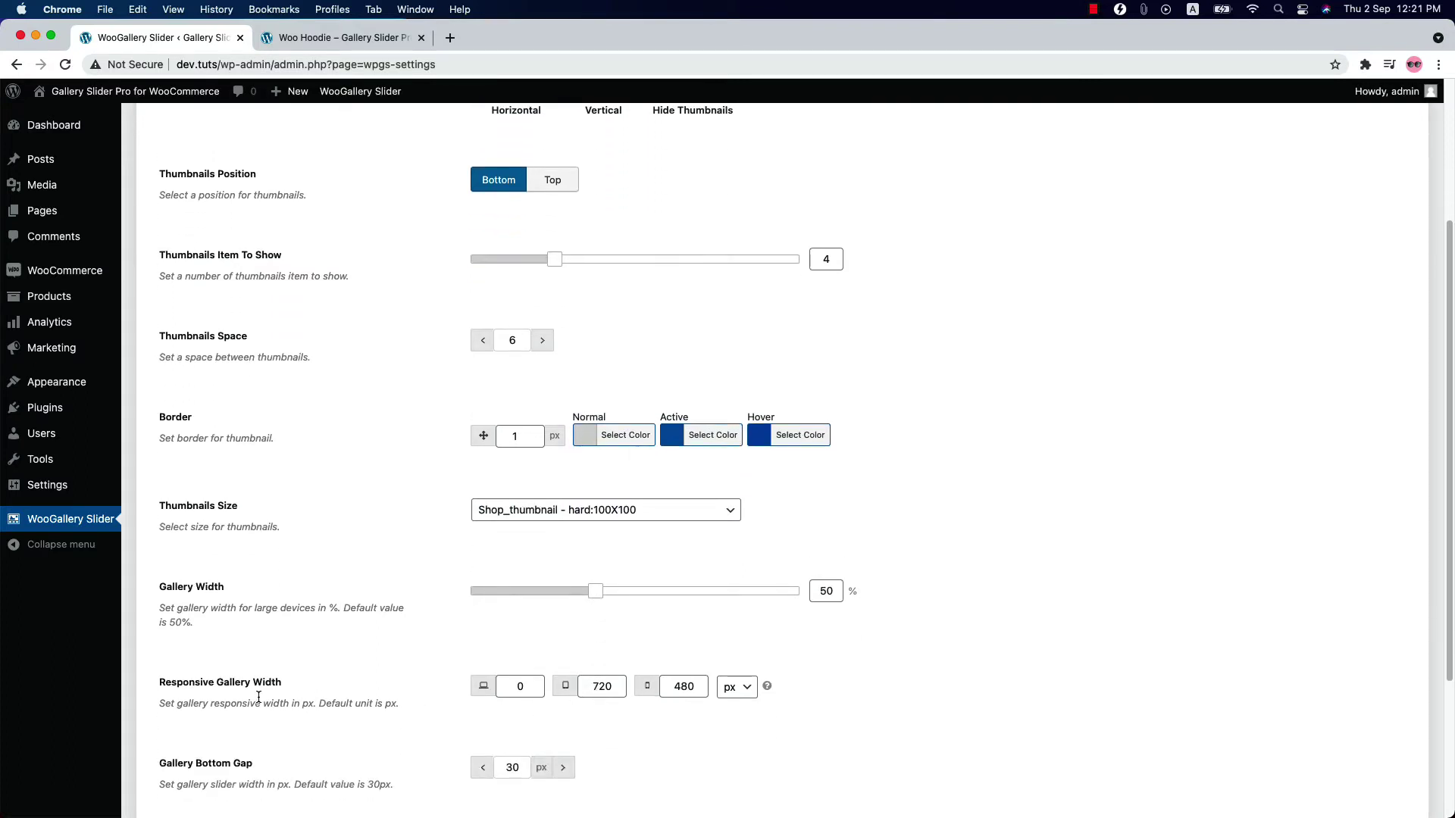
left_click(739, 688)
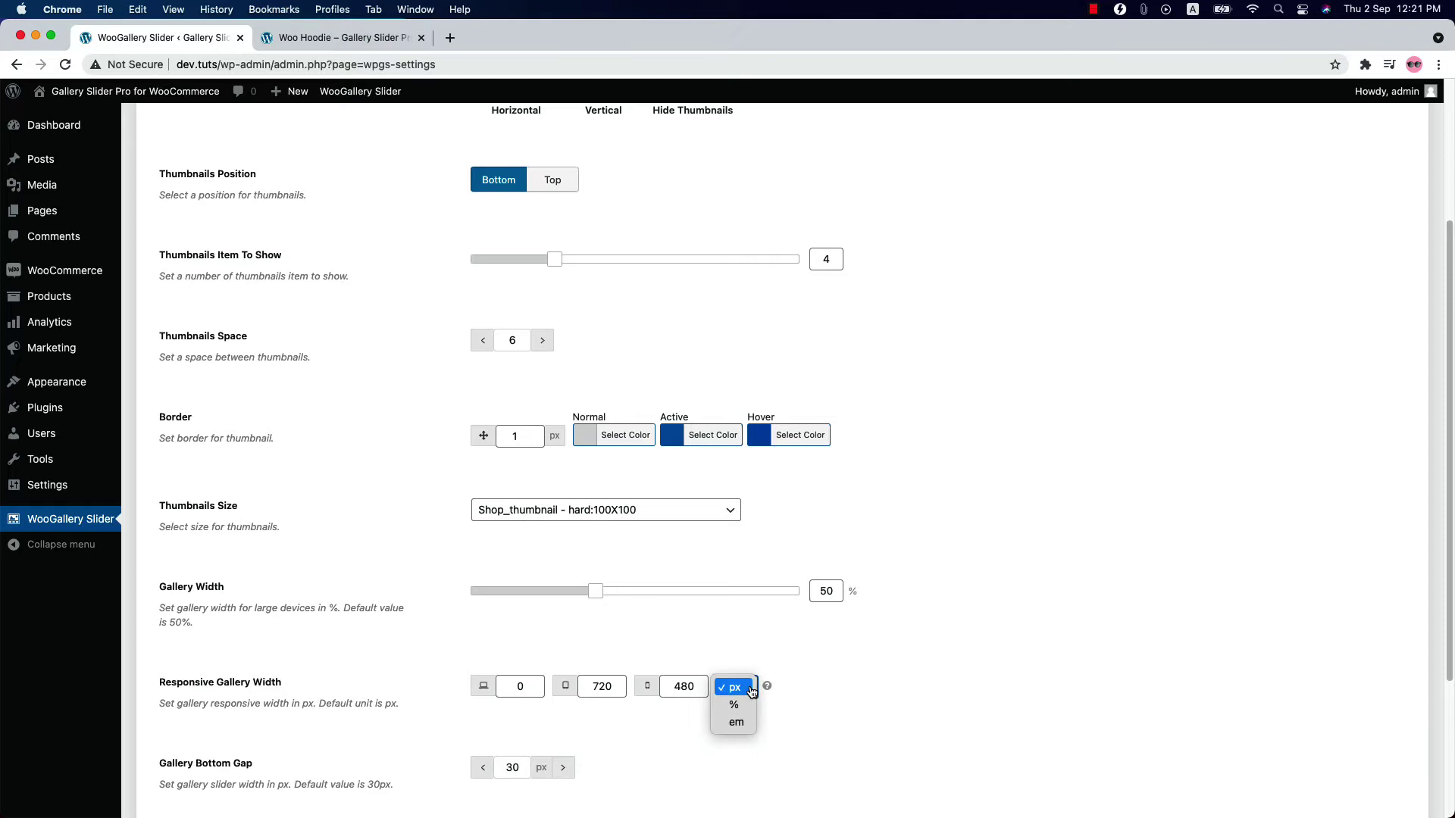
left_click(821, 687)
scroll(822, 685, "down", 5)
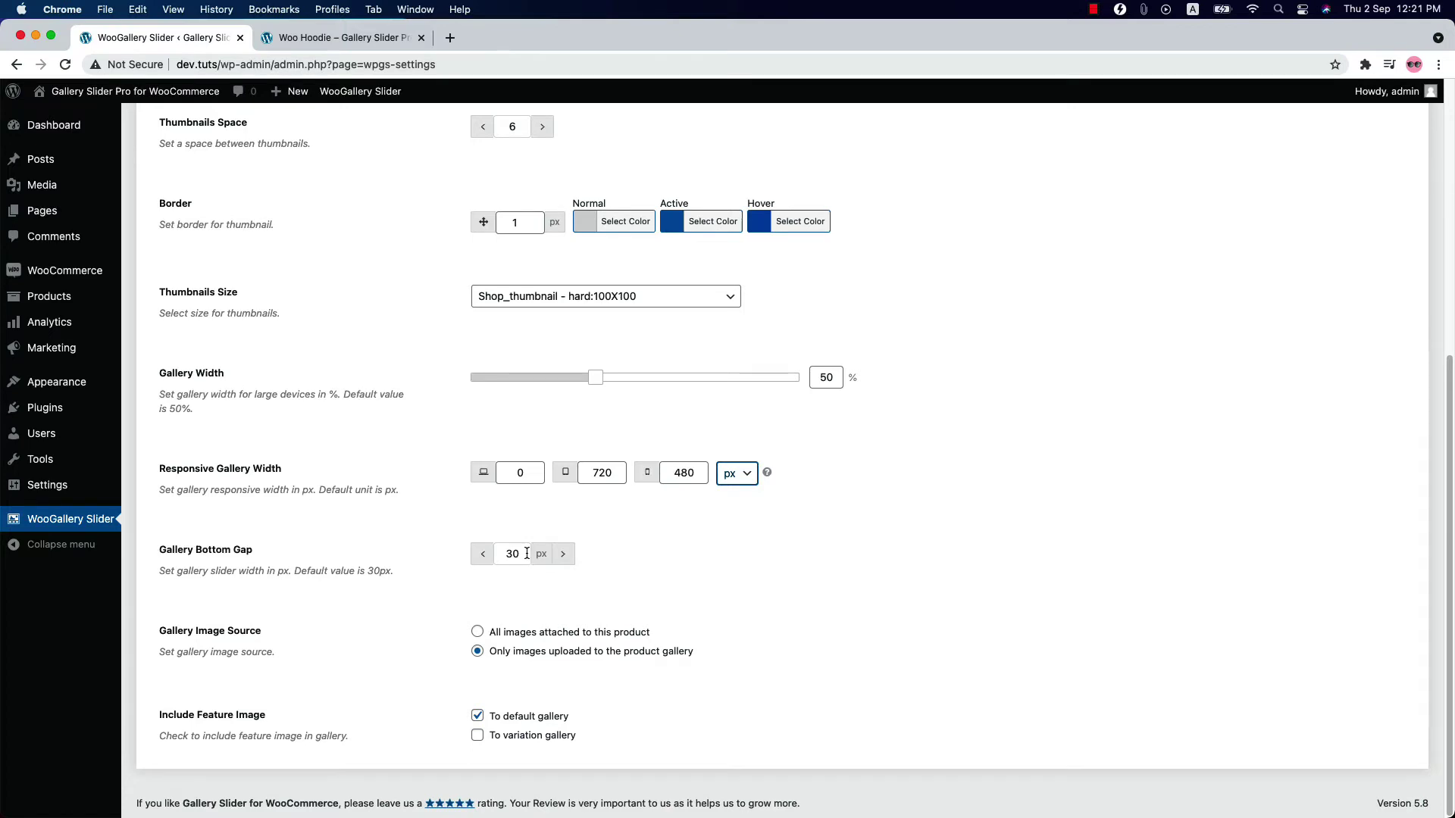
left_click(334, 32)
scroll(603, 606, "down", 3)
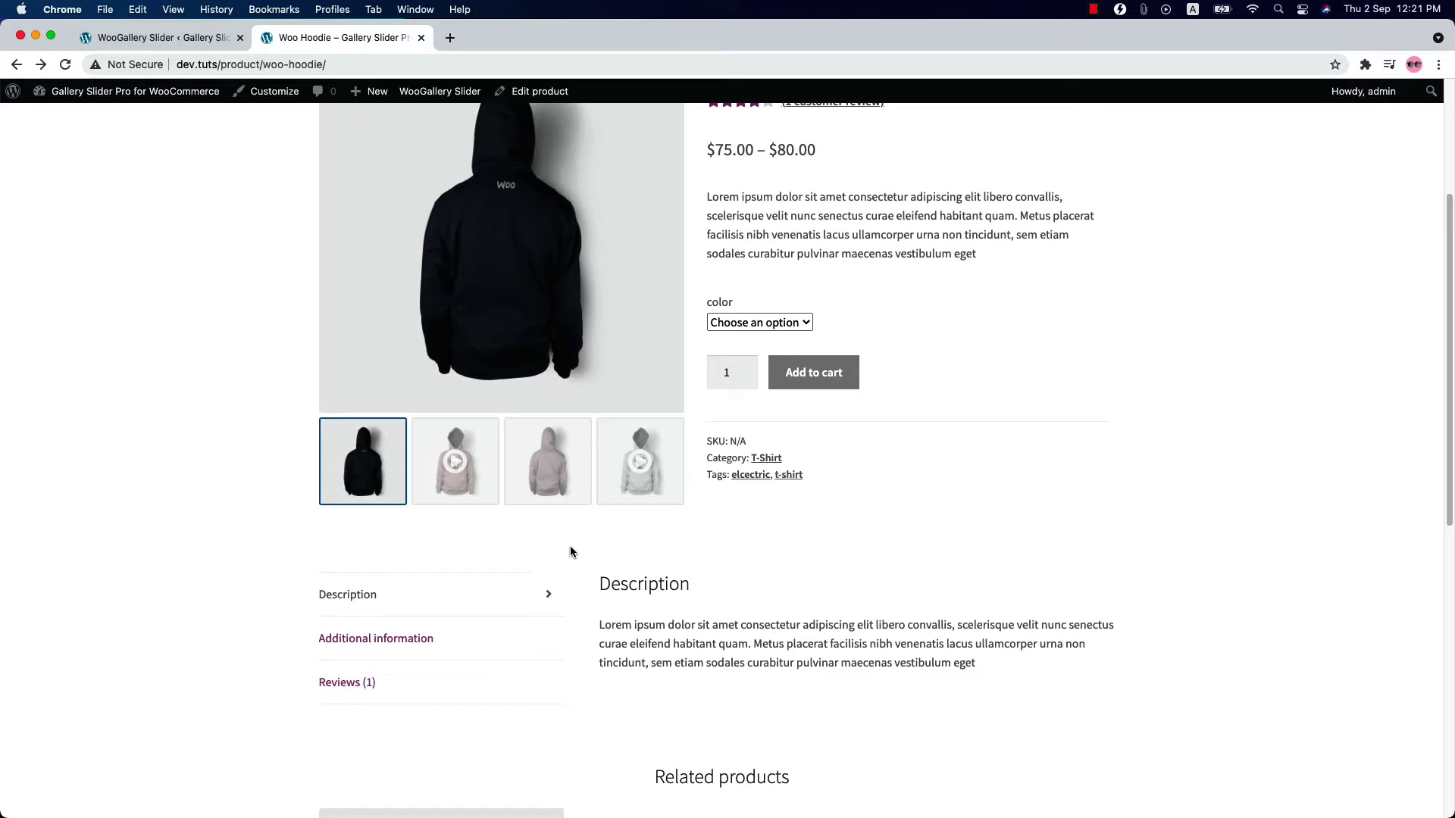
Step: Try including the feature image in the variation gallery in the WooGallery Slider settings, and revert the option
key("ctrl+shift+Tab")
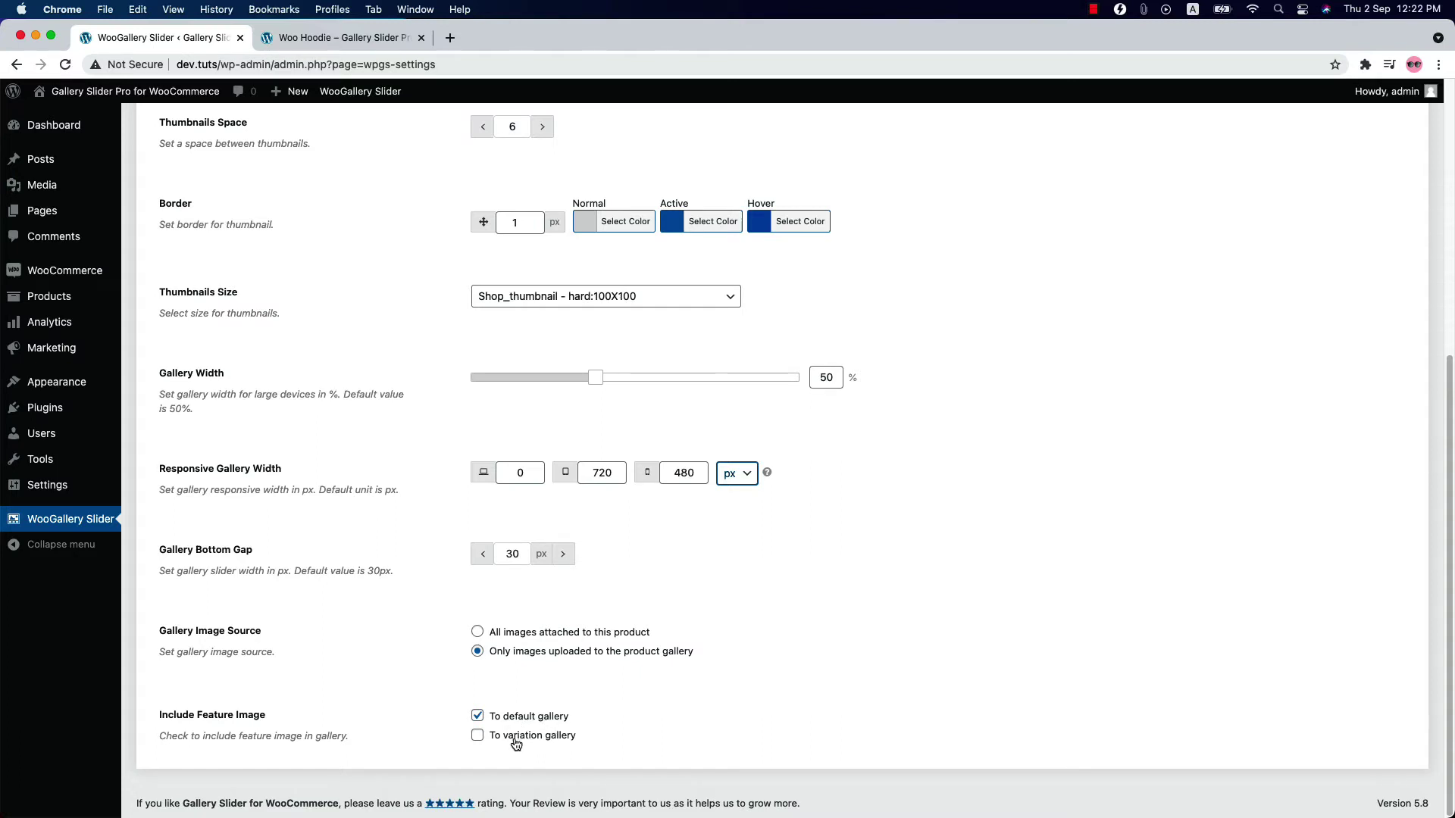
left_click(548, 736)
left_click(532, 738)
Step: Turn on AutoPlay in the Gallery settings, save, and reload the Woo Hoodie product page to watch the slider
scroll(520, 742, "up", 6)
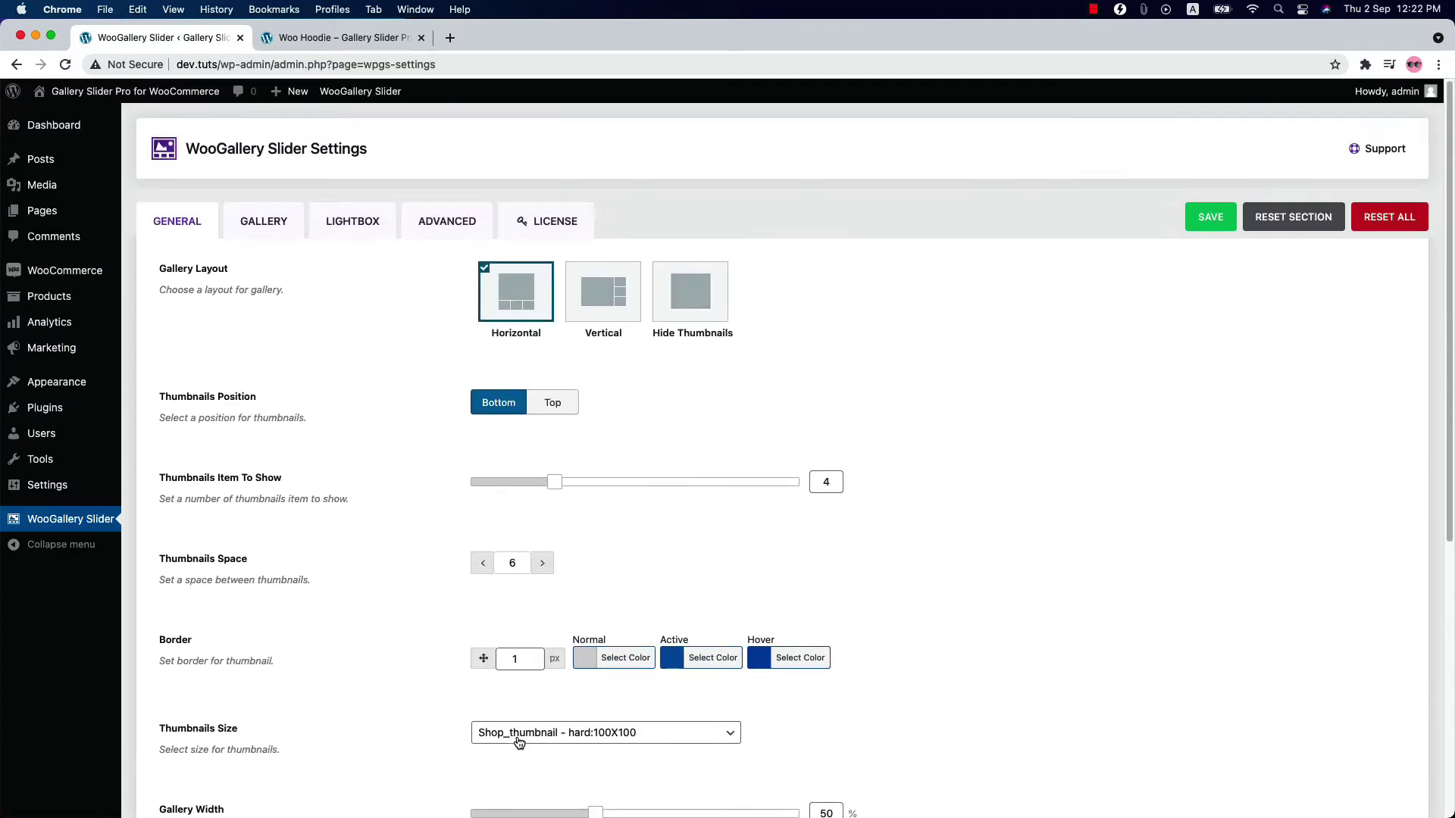
left_click(266, 231)
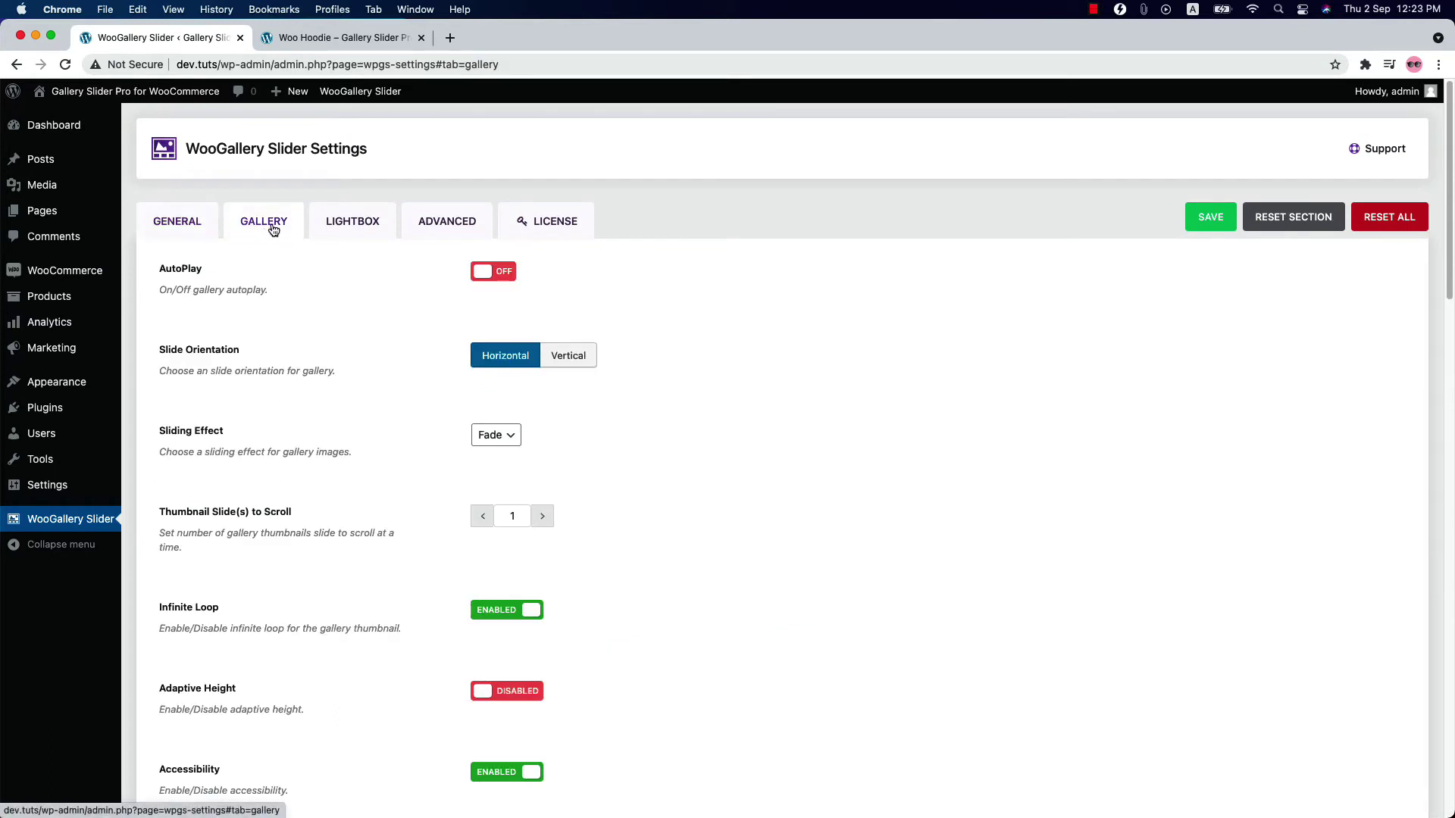
left_click(503, 272)
left_click(506, 276)
left_click(505, 277)
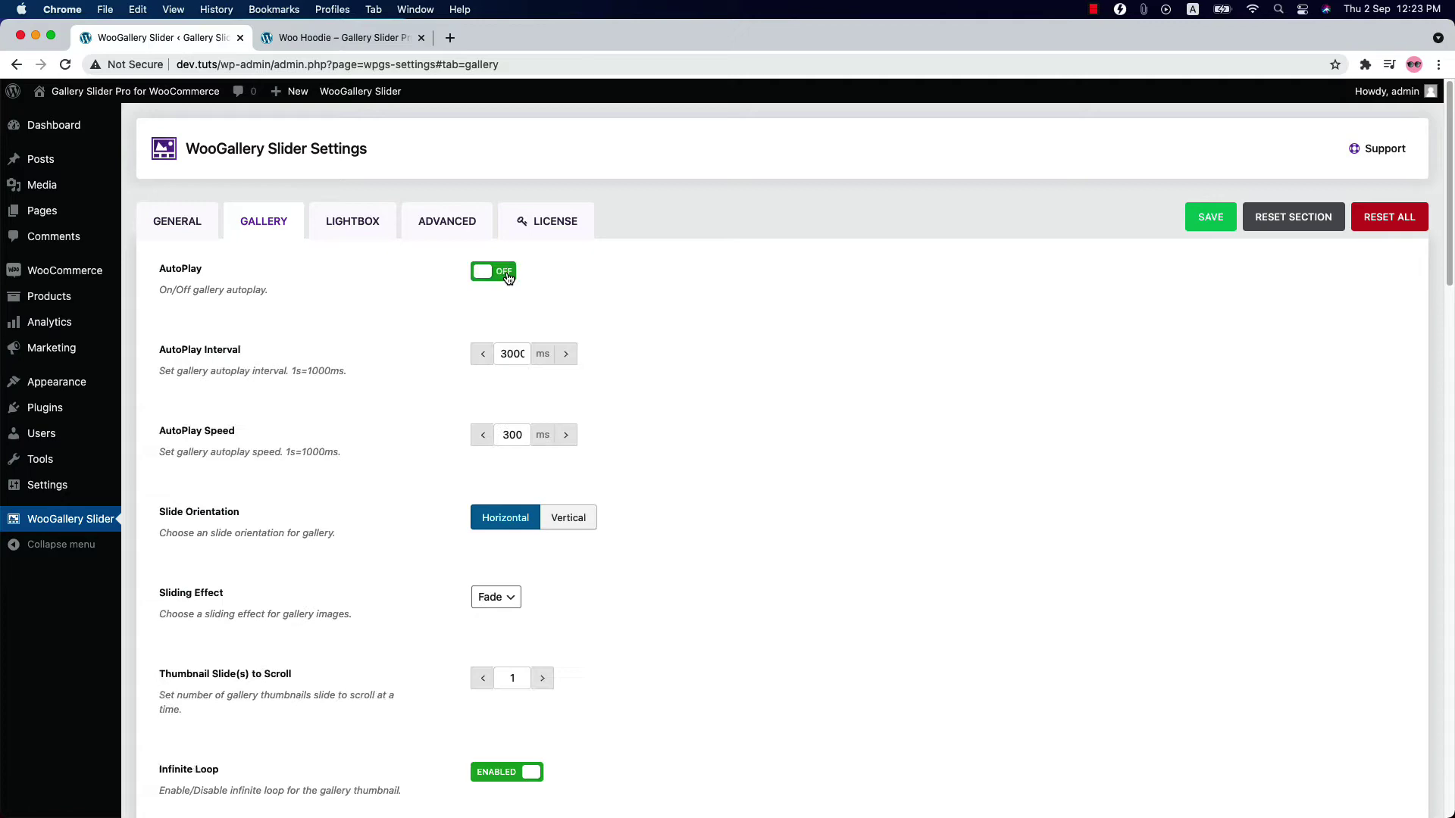
left_click(1209, 217)
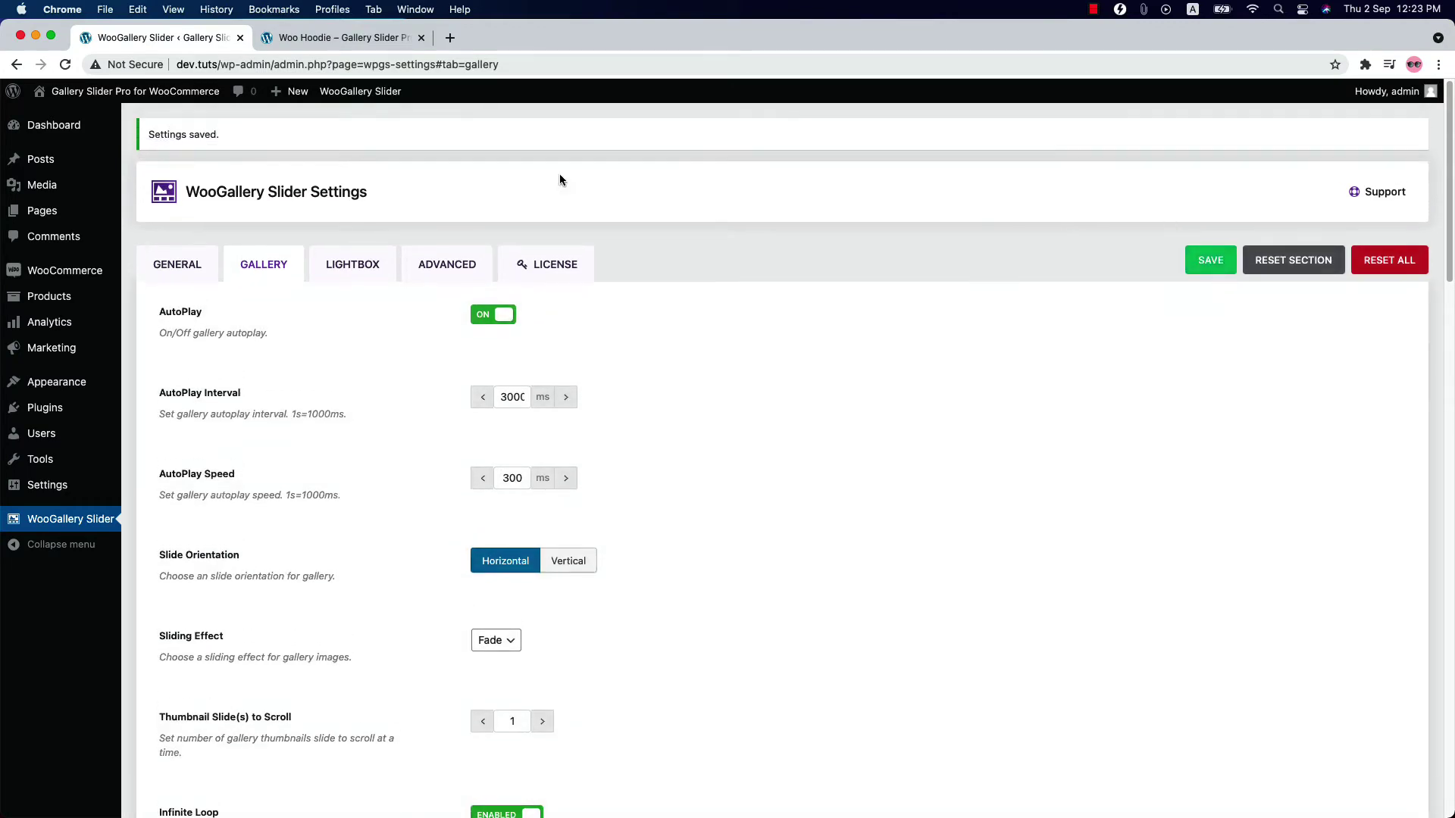
left_click(344, 37)
key("super+r")
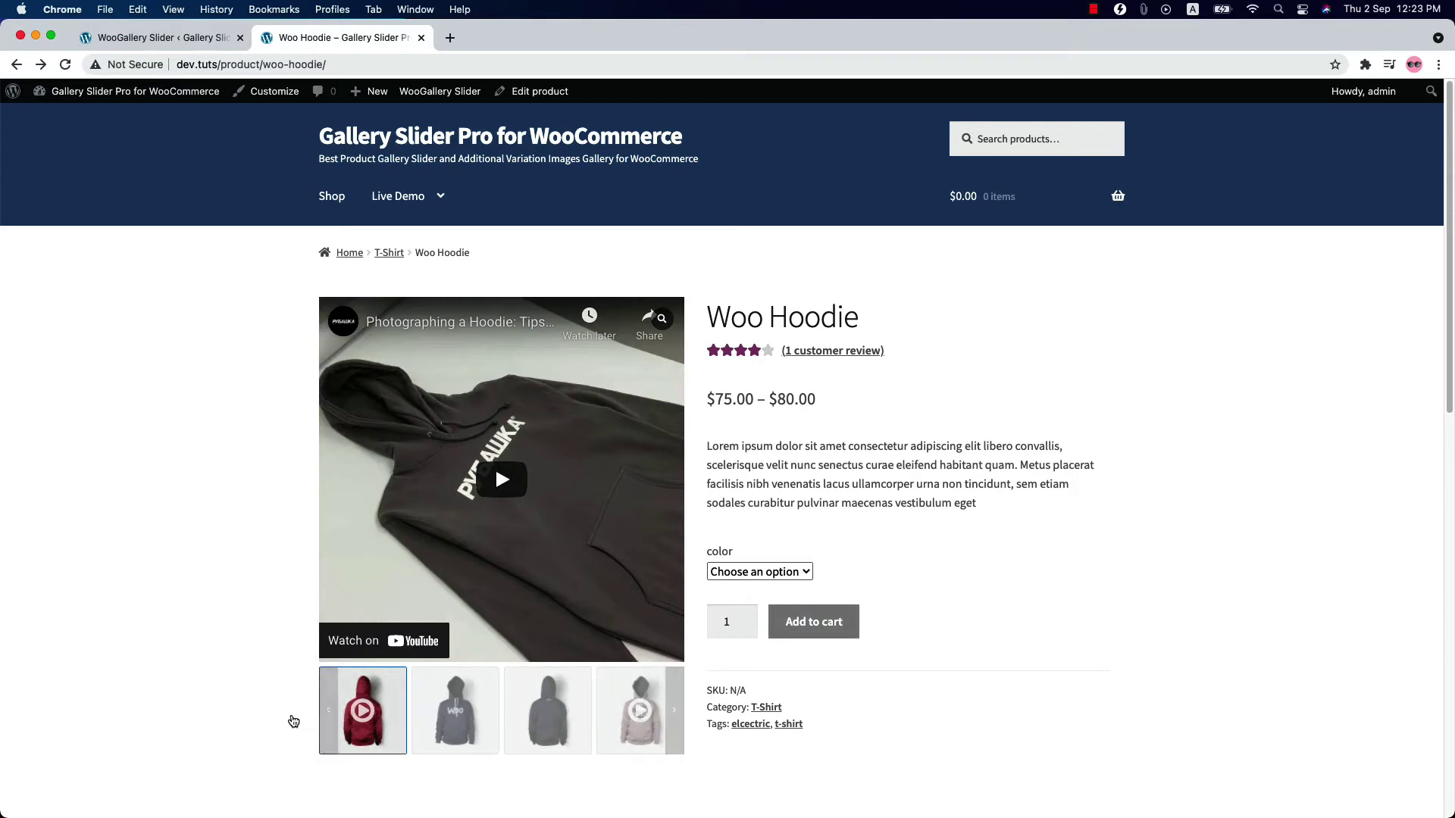
Step: Save the Gallery settings again, reload the Woo Hoodie product page, and advance through the main gallery images to test the sliding effect
left_click(159, 37)
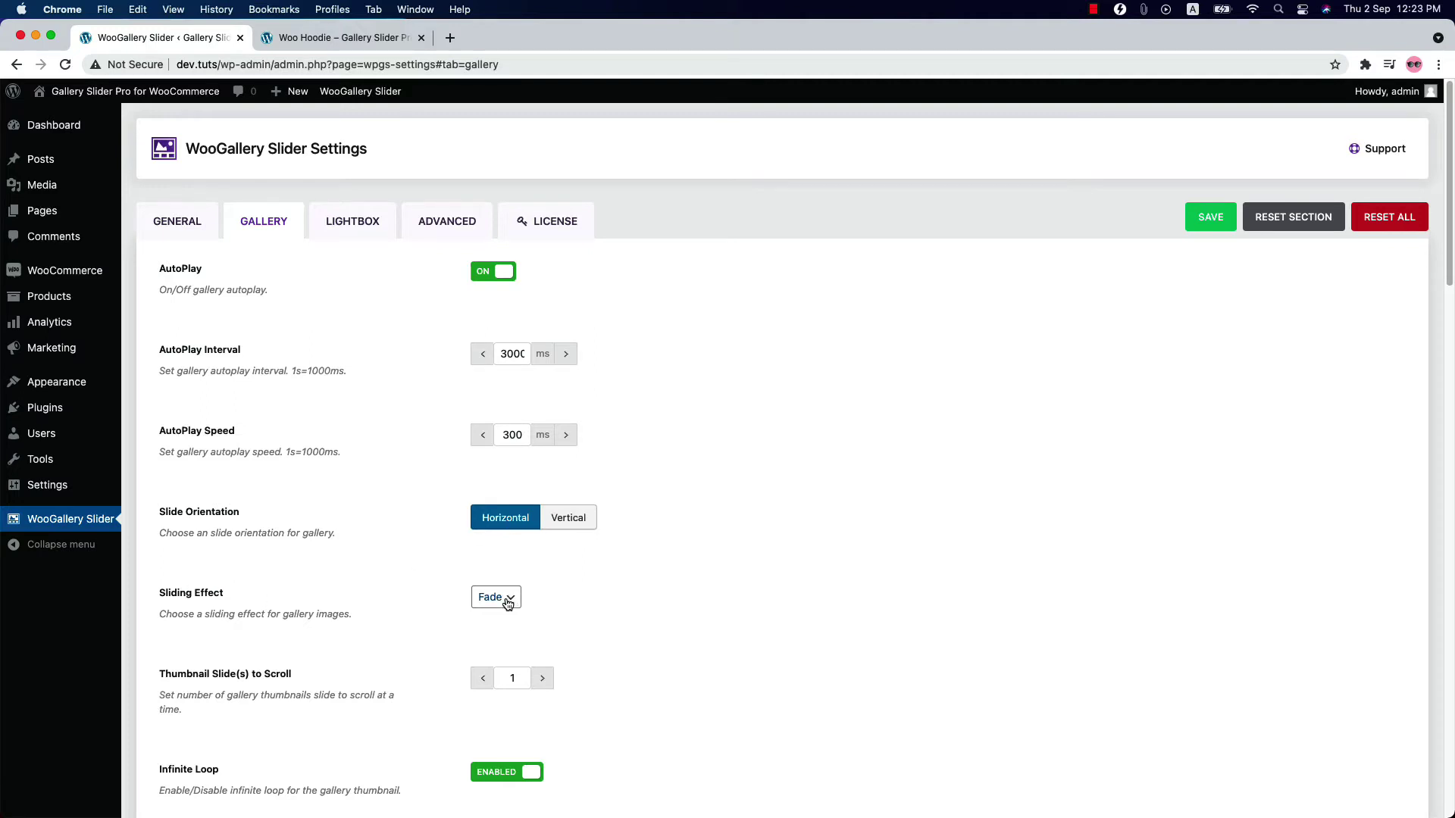
left_click(1210, 218)
key("ctrl+Tab")
key("super+r")
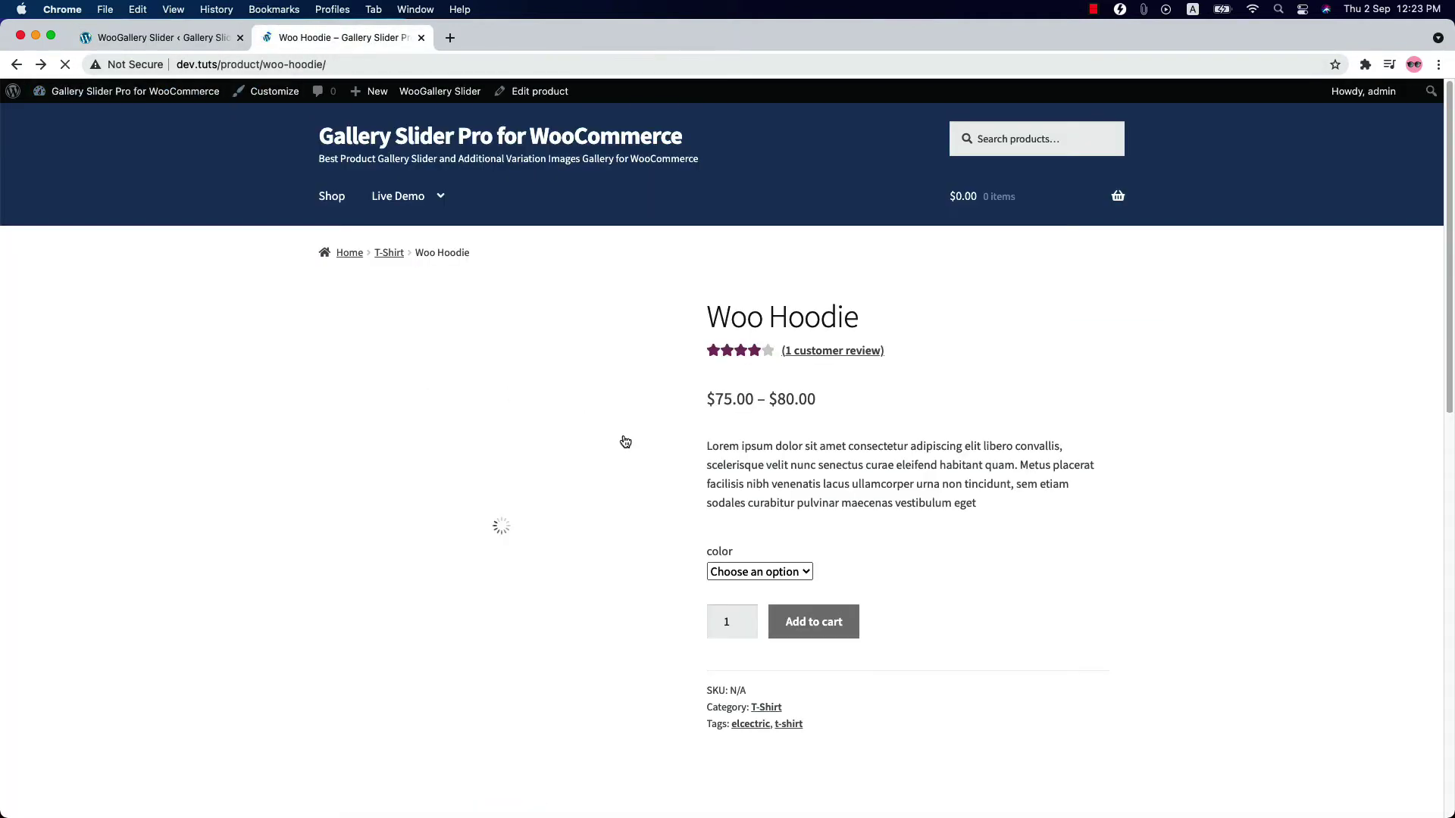
left_click(669, 480)
left_click(670, 479)
left_click(670, 480)
left_click(670, 480)
left_click(669, 479)
left_click(670, 479)
left_click(670, 479)
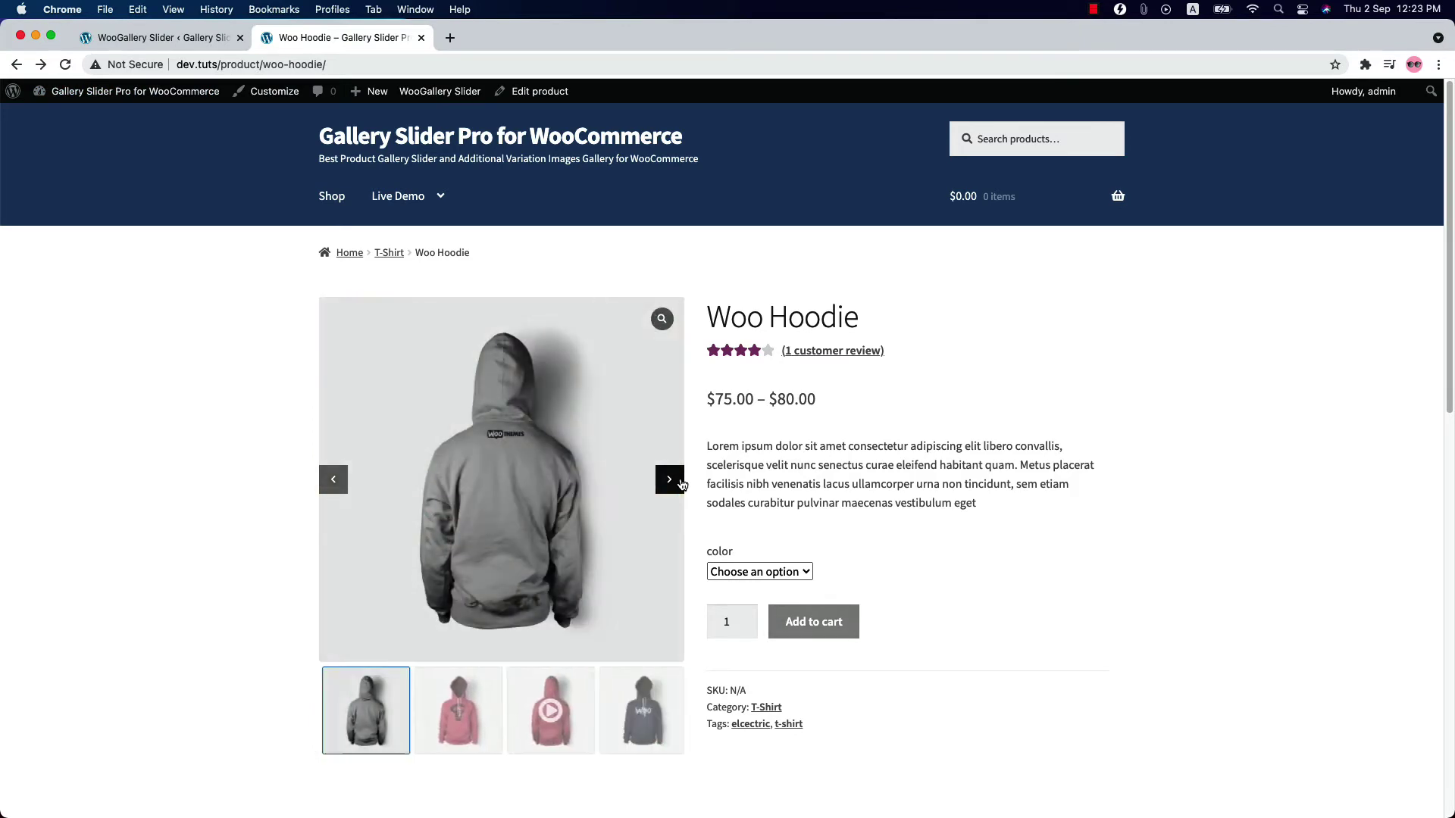
Step: Set the gallery's slide orientation to Vertical and its sliding effect to Slide, and save the WooGallery Slider settings
key("ctrl+shift+Tab")
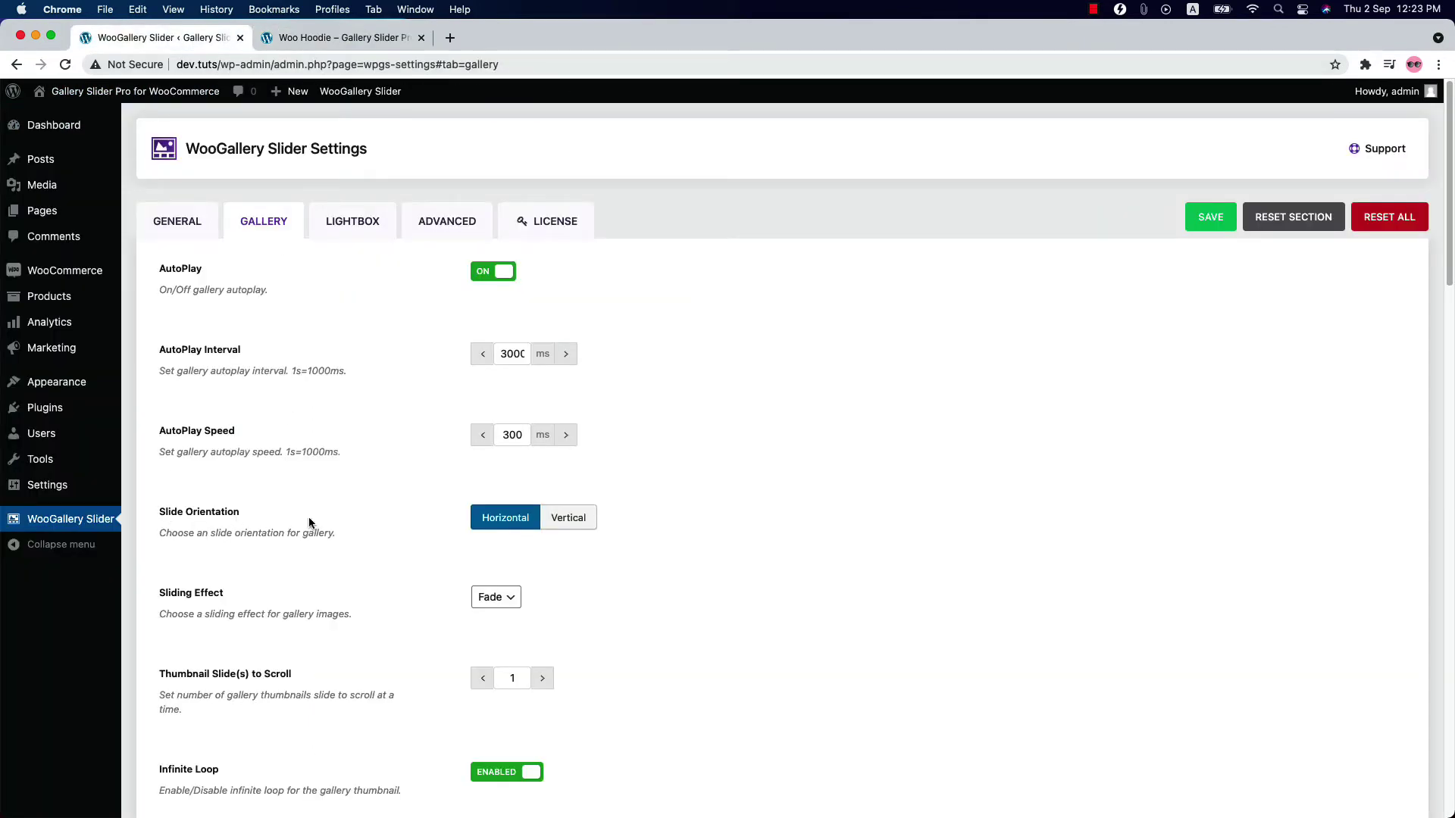
left_click(578, 523)
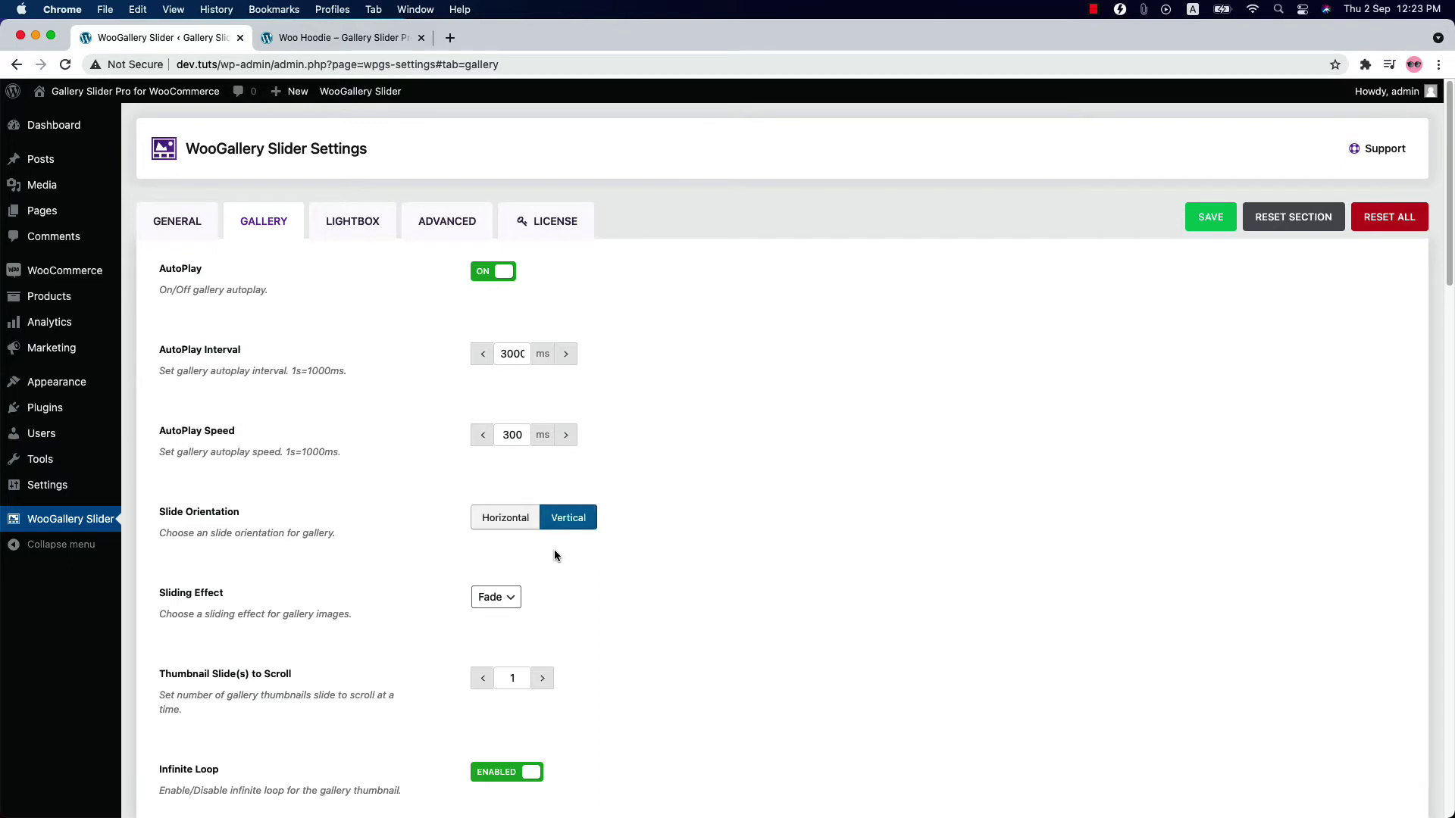
left_click_drag(187, 598, 222, 596)
left_click(497, 600)
left_click(496, 578)
left_click(1212, 216)
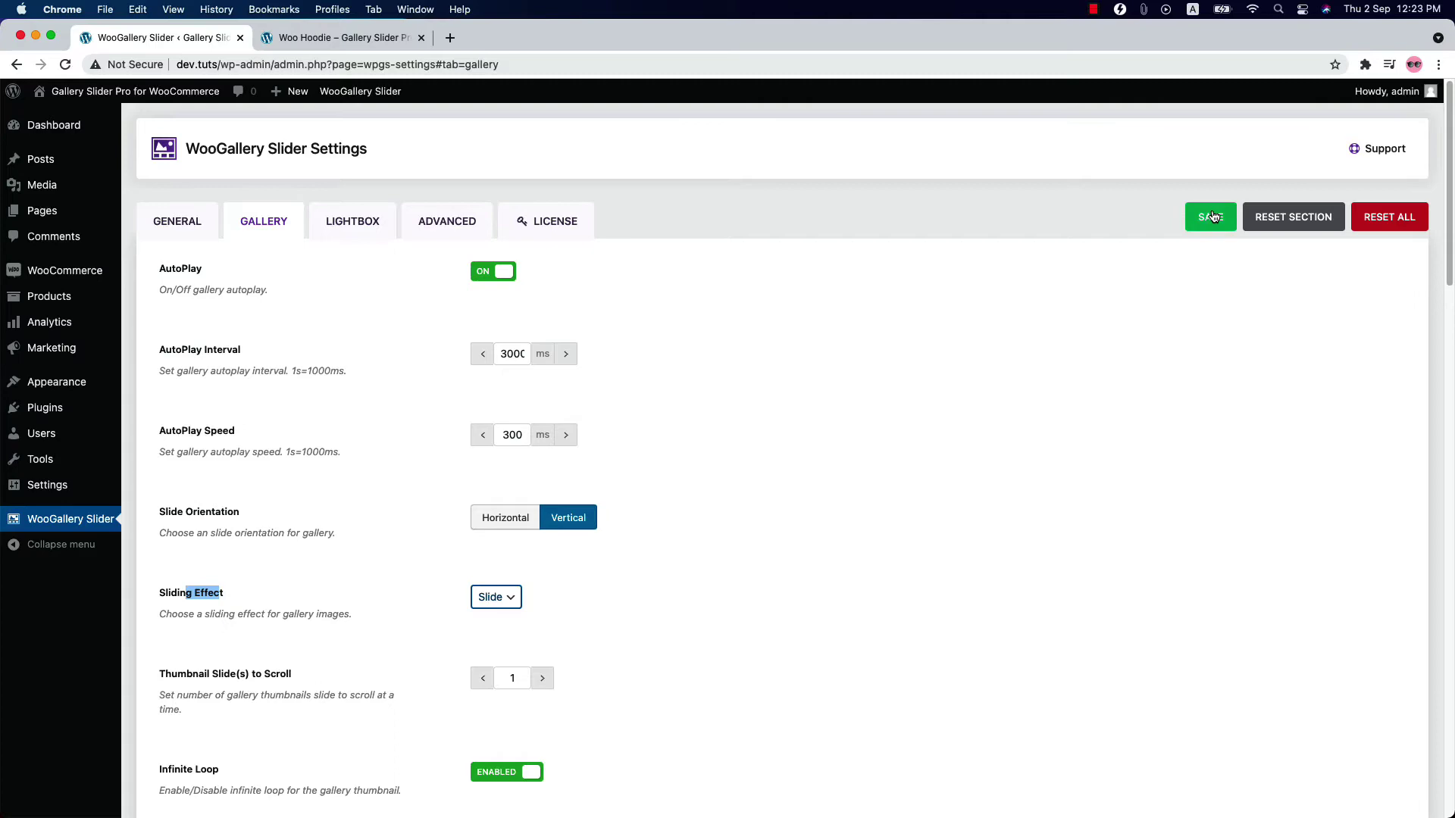
Step: Reload the Woo Hoodie product page and advance through the main gallery images to test the vertical slide effect
left_click(341, 37)
left_click(65, 64)
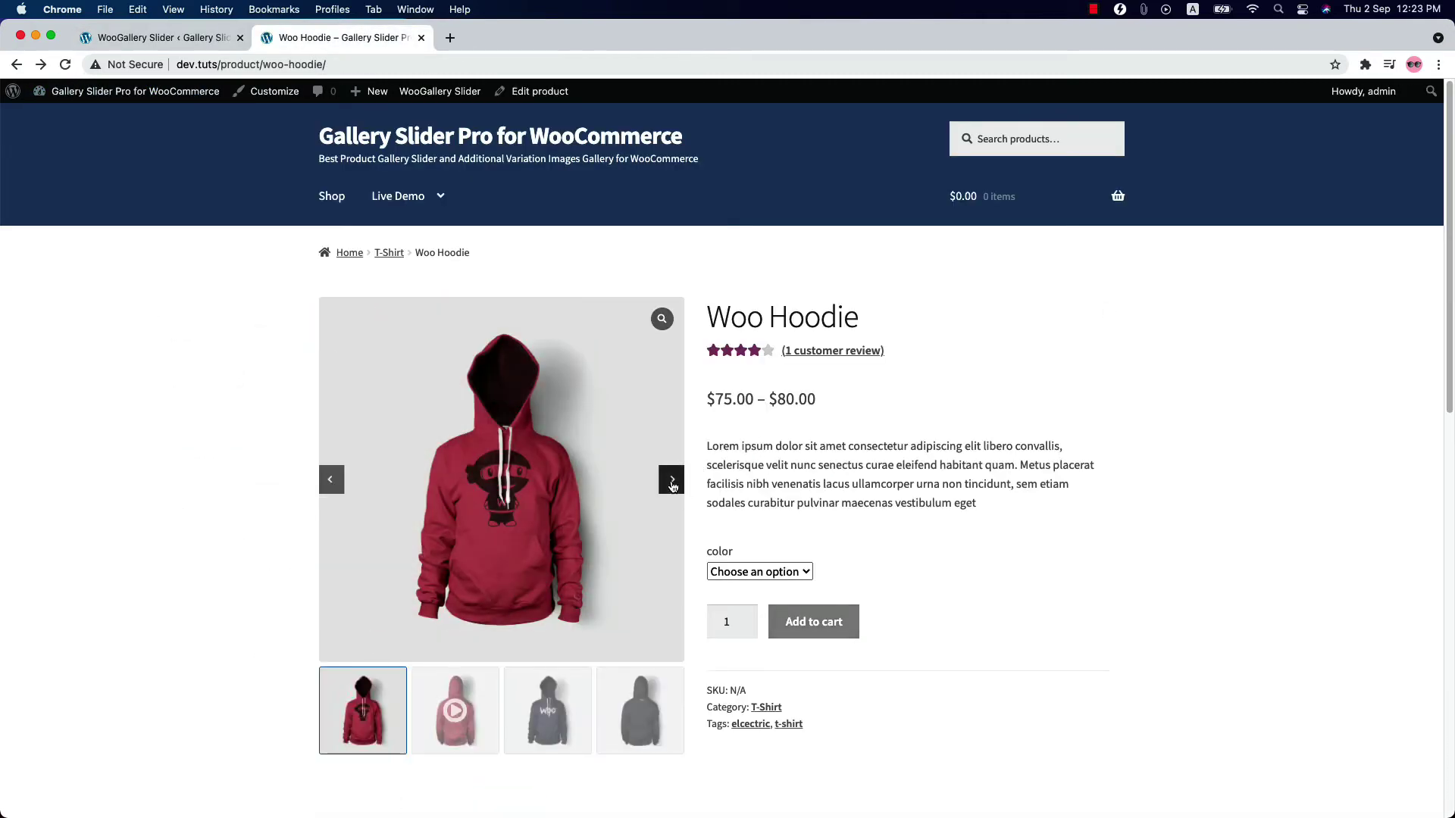
left_click(669, 480)
left_click(669, 480)
left_click(670, 480)
Step: Set the slide orientation back to Horizontal and the sliding effect back to Fade in the Gallery settings
key("ctrl+shift+Tab")
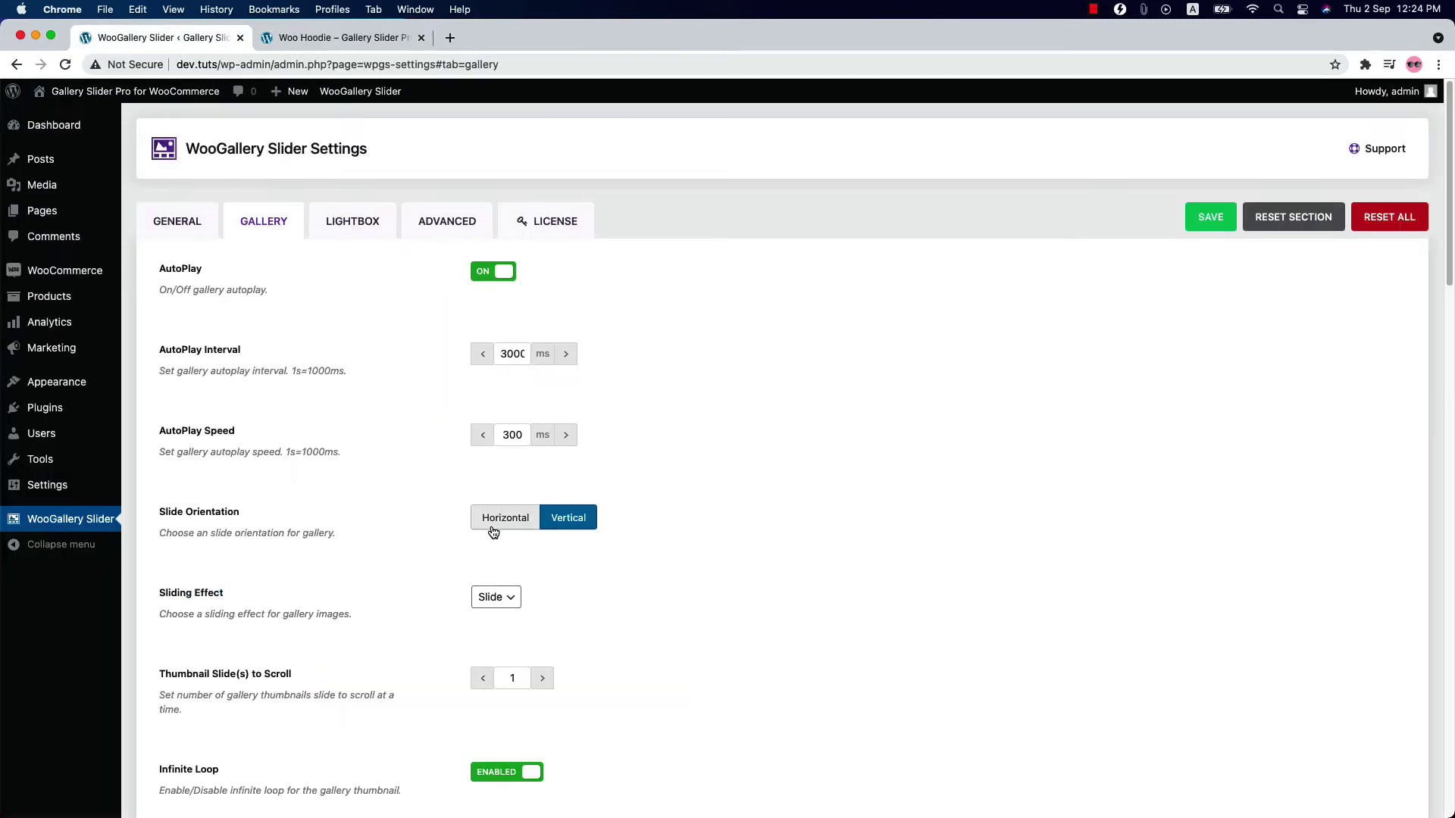
left_click(493, 521)
left_click(494, 596)
left_click(494, 614)
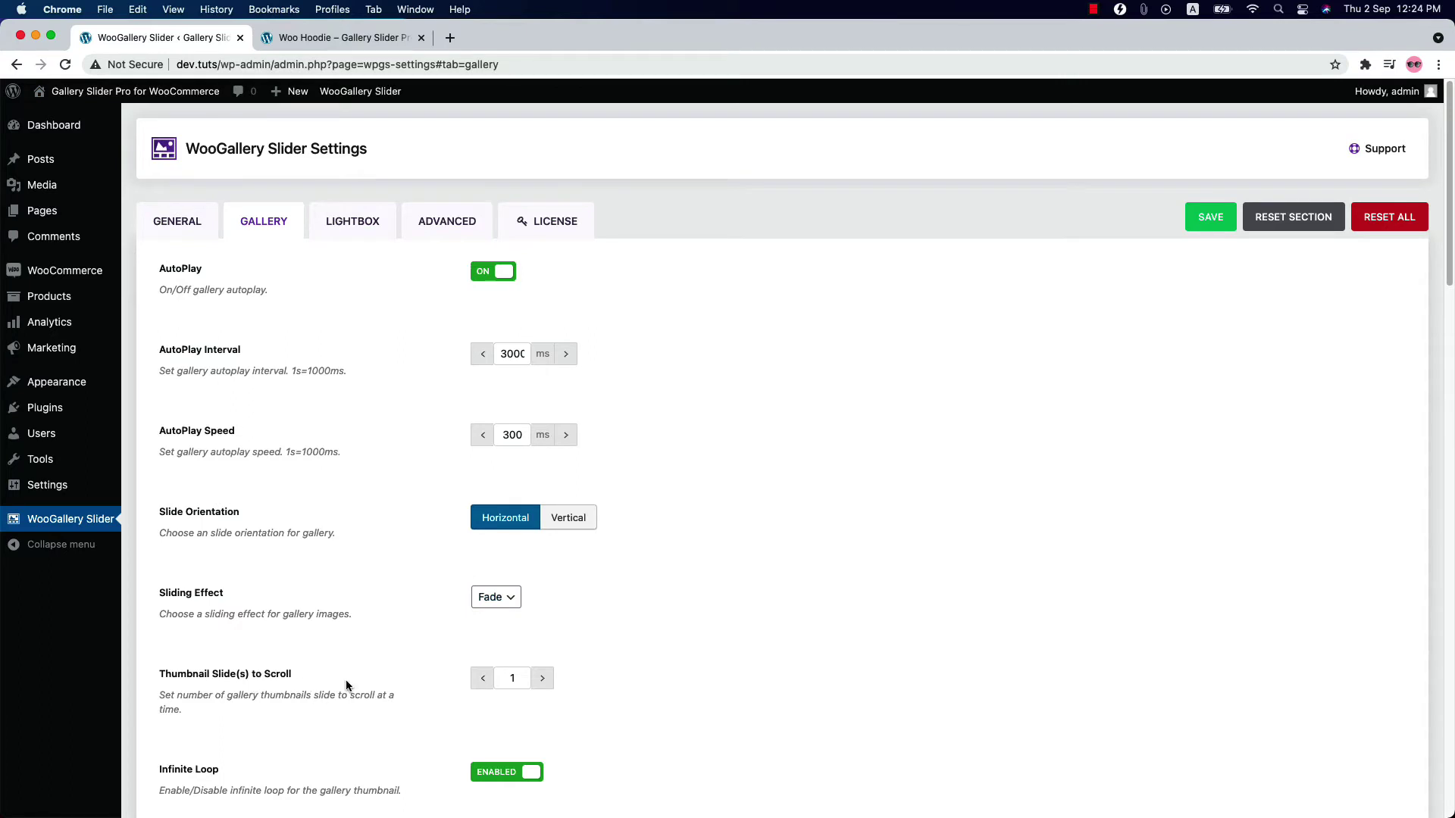
Step: Try a different number of thumbnail slides to scroll at a time, and save the Gallery settings
left_click(518, 679)
left_click(549, 681)
left_click(482, 678)
left_click(1204, 222)
Step: Reload the Woo Hoodie product page and advance the thumbnail strip to test how many thumbnails scroll at once
left_click(345, 37)
left_click(65, 65)
left_click(679, 706)
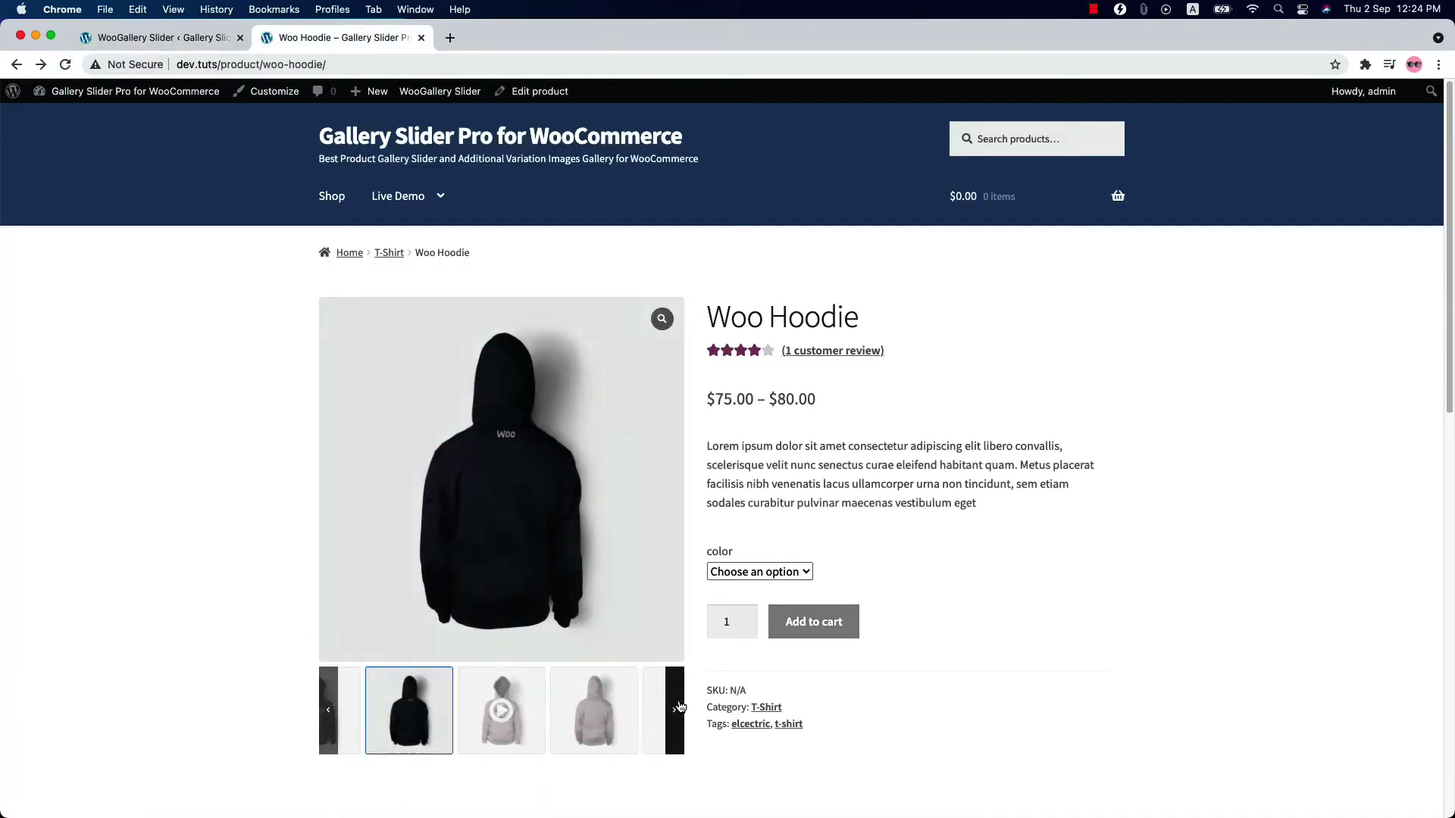
left_click(680, 706)
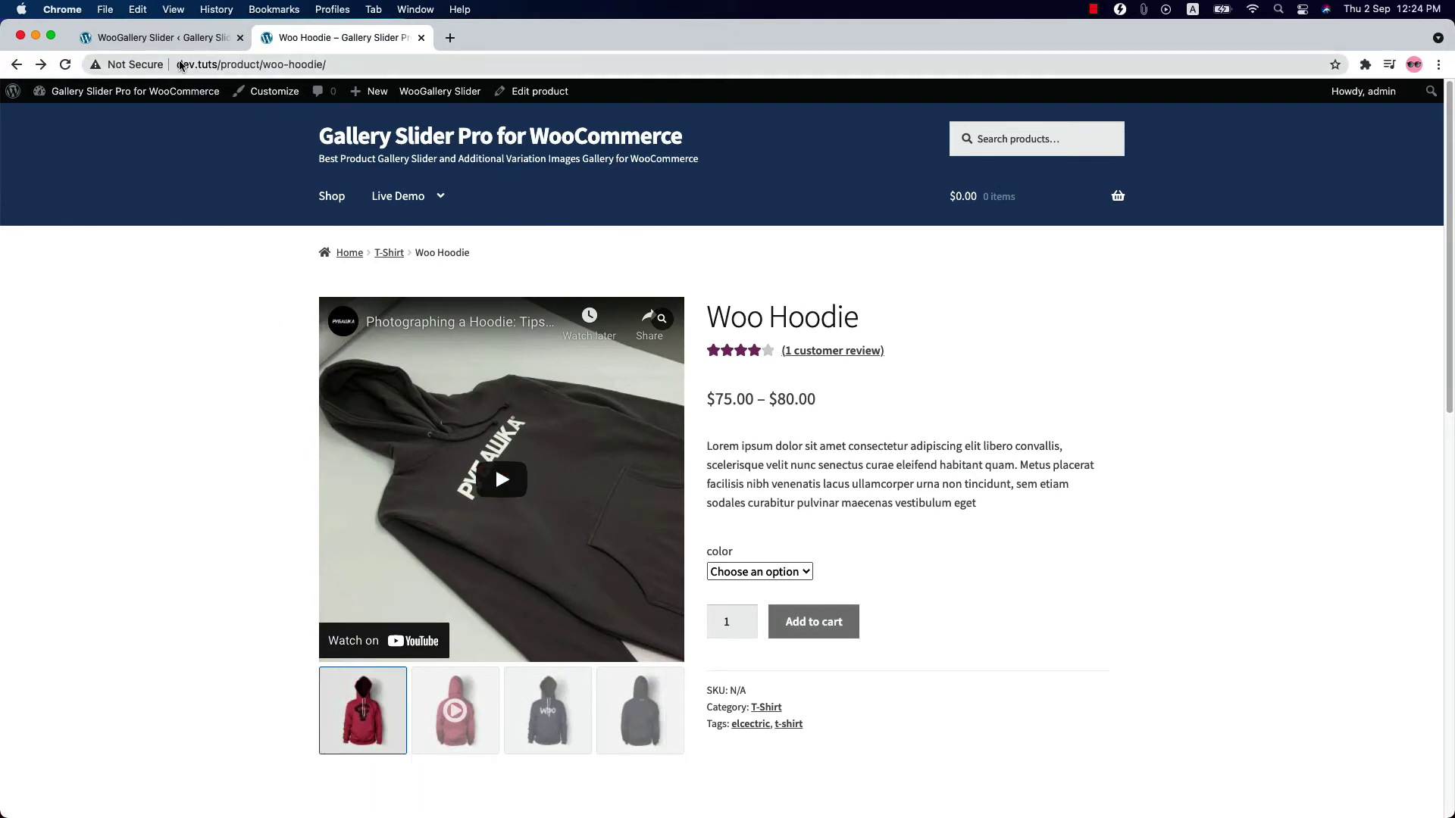
Step: Return to the Gallery settings and set Thumbnail Slide(s) to Scroll back to 1
left_click(171, 40)
left_click(482, 678)
left_click(482, 678)
Step: Try switching the Adaptive Height, Accessibility and RTL Mode options, and return each one to its original state
scroll(480, 682, "down", 5)
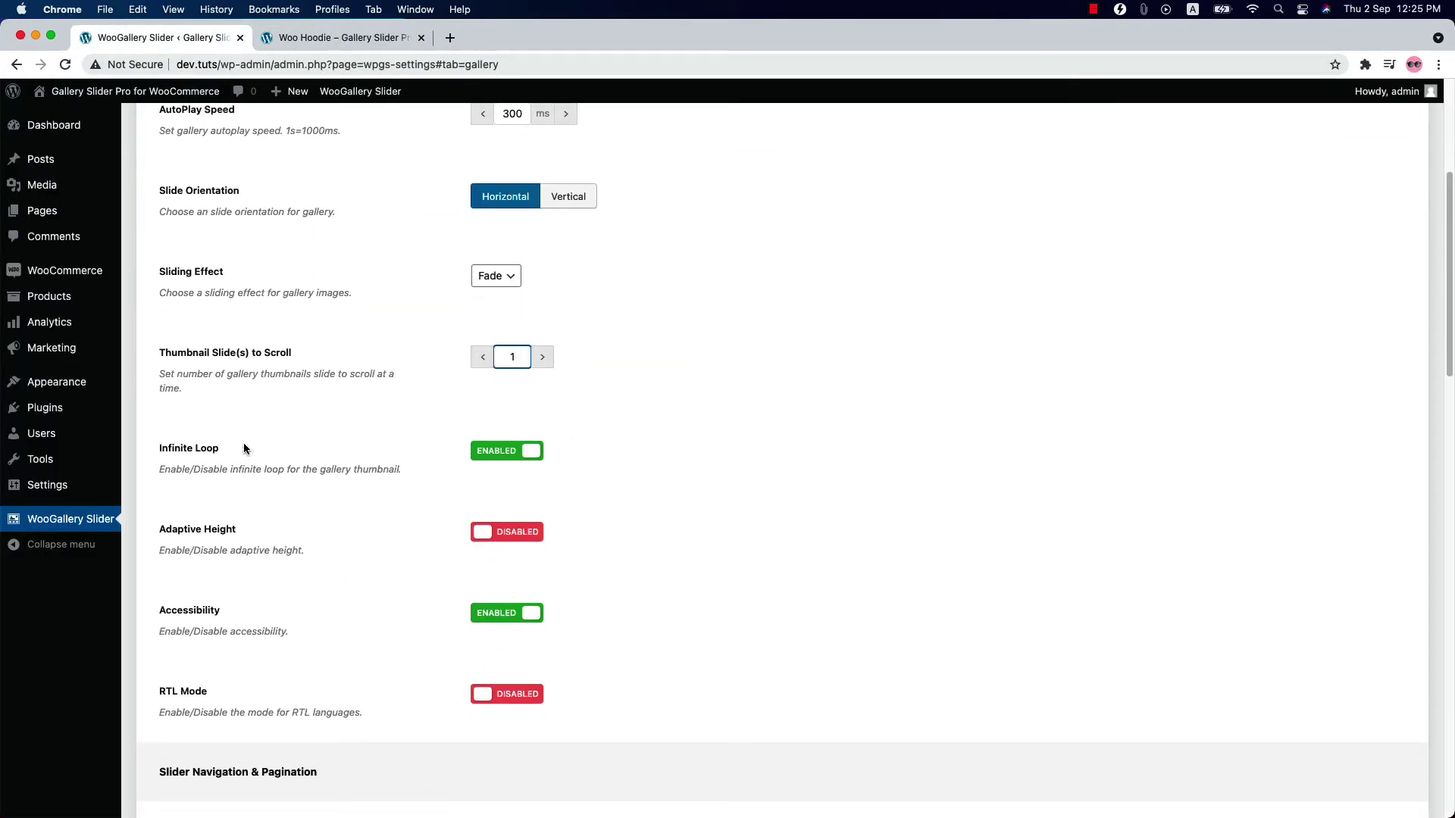
left_click(503, 533)
left_click(503, 533)
left_click(506, 616)
left_click(506, 615)
left_click(515, 696)
left_click(515, 695)
Step: Hide and show the slider navigation again, and choose the bold chevron as the navigation icon style
scroll(515, 698, "down", 8)
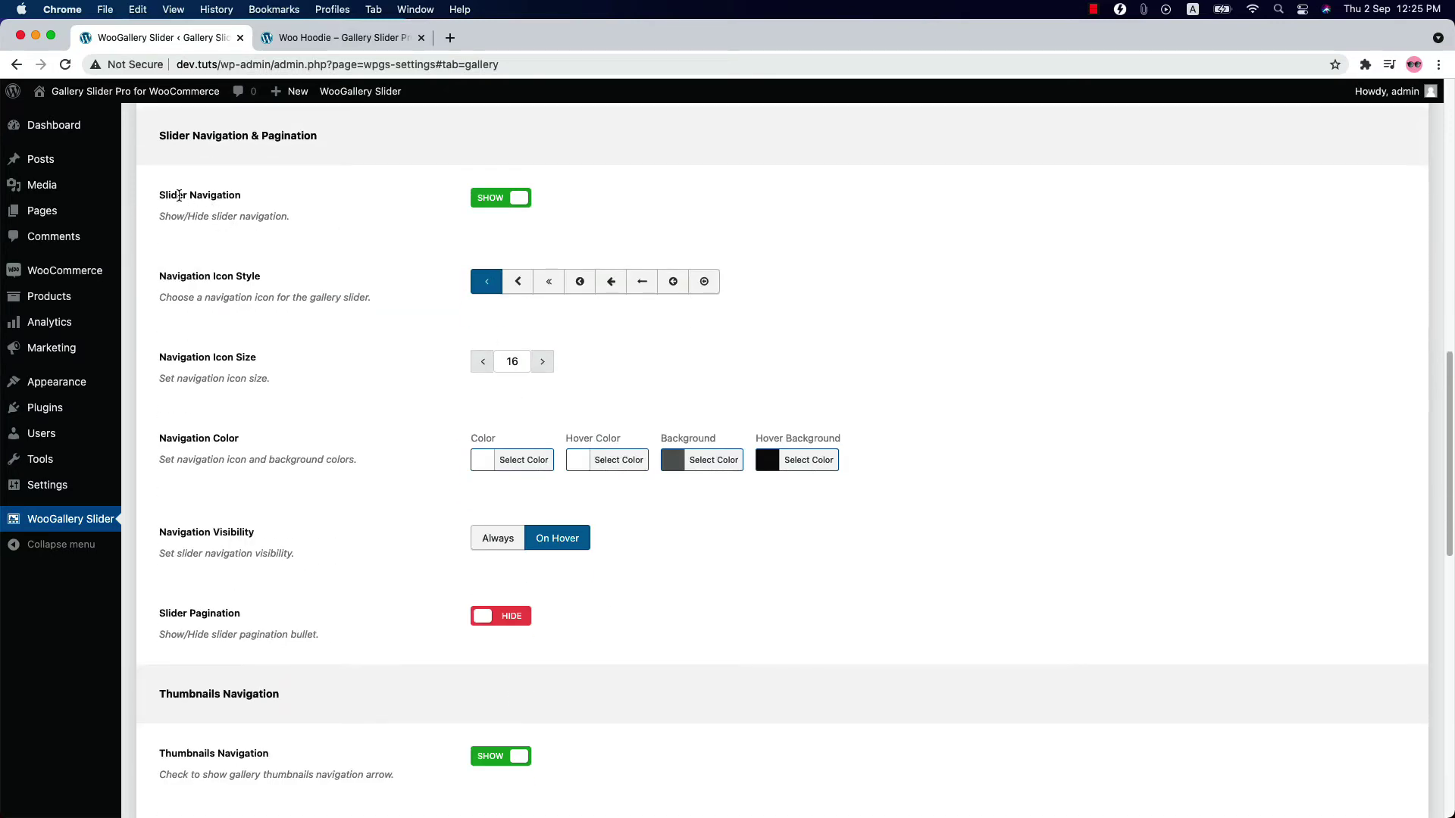
left_click(485, 199)
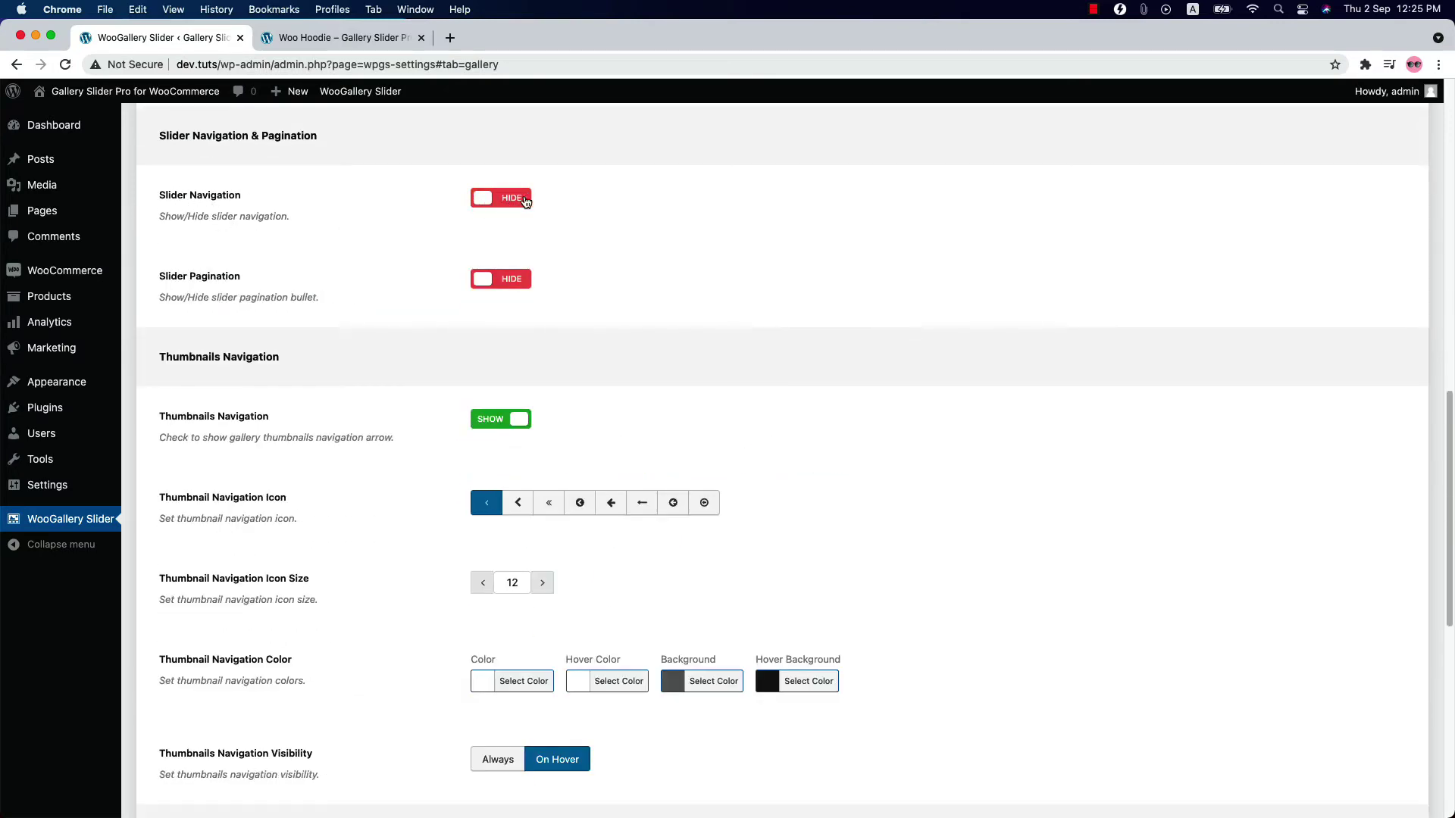
left_click(523, 198)
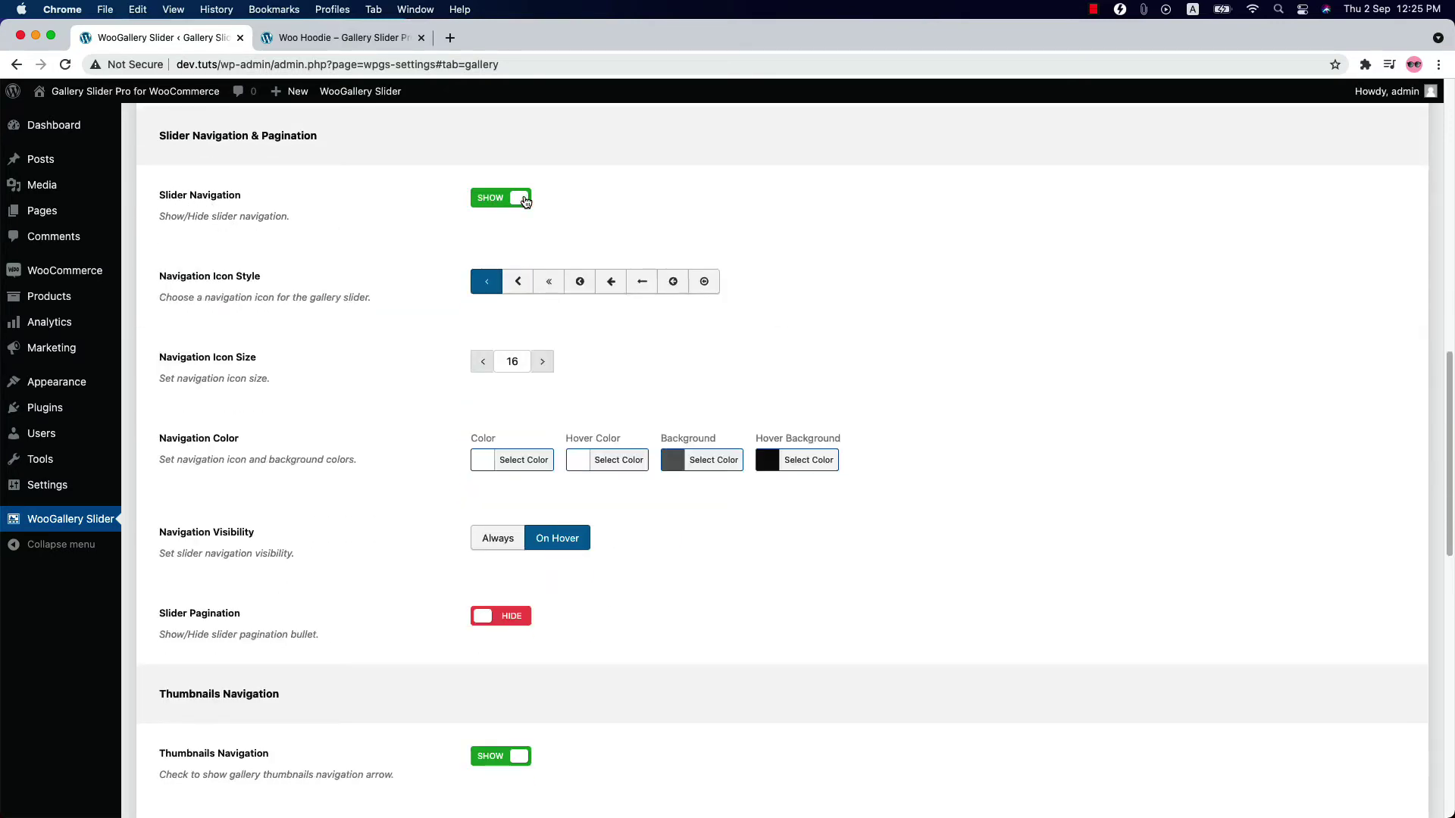
left_click(517, 289)
left_click(524, 363)
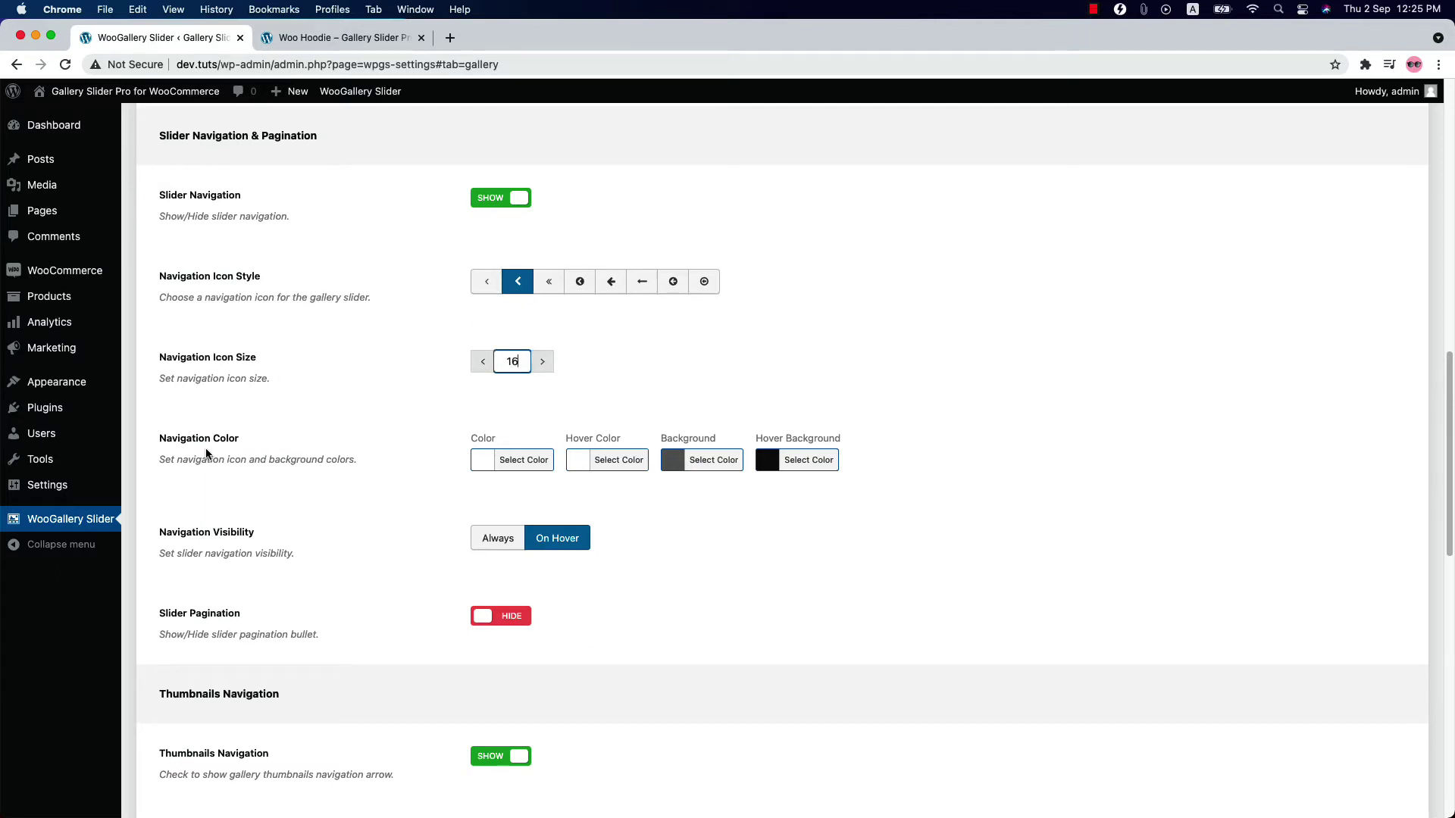
Step: Set the slider navigation's Background and Hover Background colors to the blue preset, deepening the hover shade
left_click(712, 468)
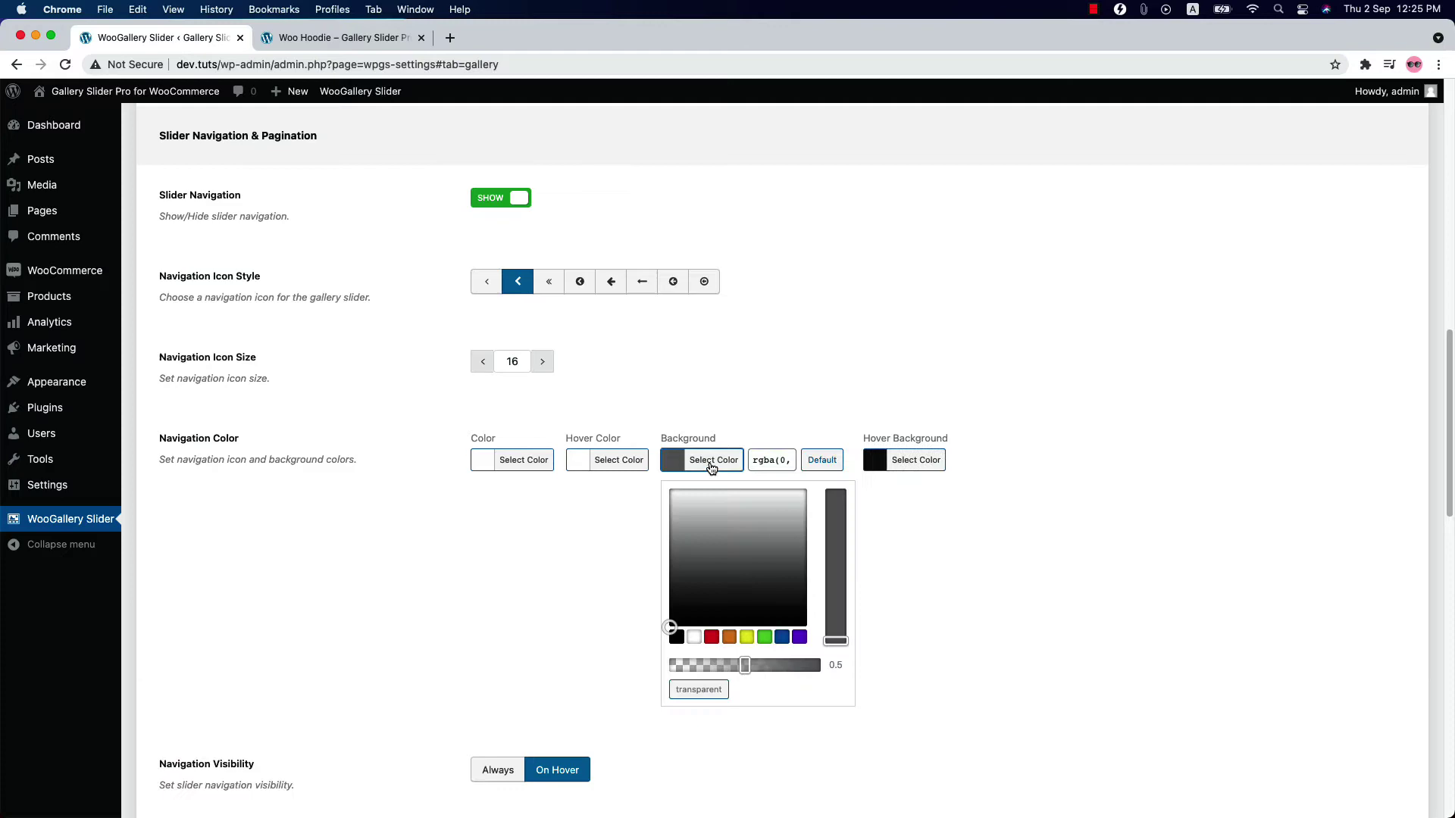
left_click(781, 637)
left_click(915, 460)
left_click(876, 636)
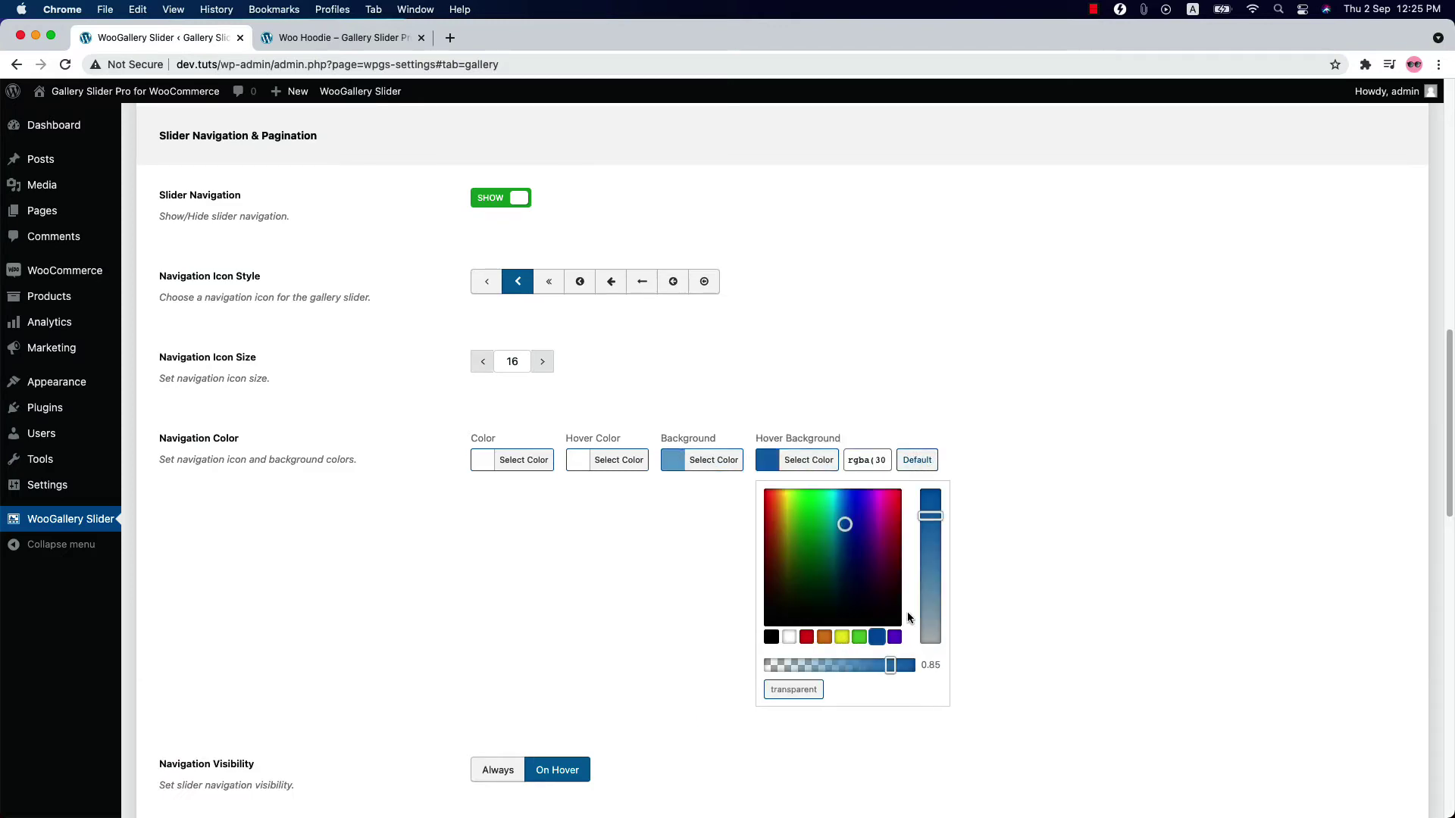
left_click_drag(901, 666, 940, 667)
left_click(1051, 415)
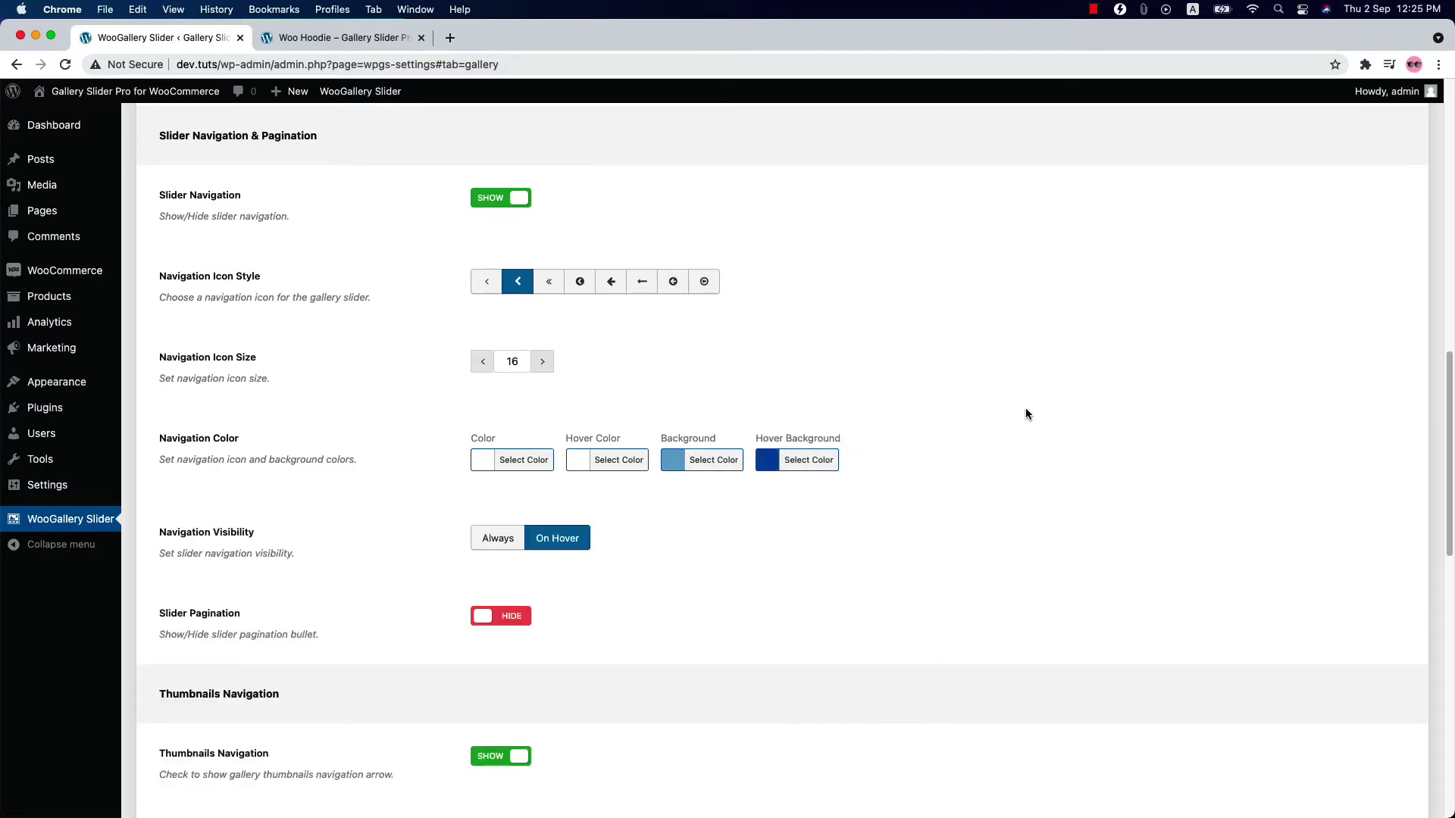
Step: Save the Gallery settings and test the previous and next arrows of the main gallery on the Woo Hoodie product page
scroll(1025, 414, "up", 10)
left_click(1207, 217)
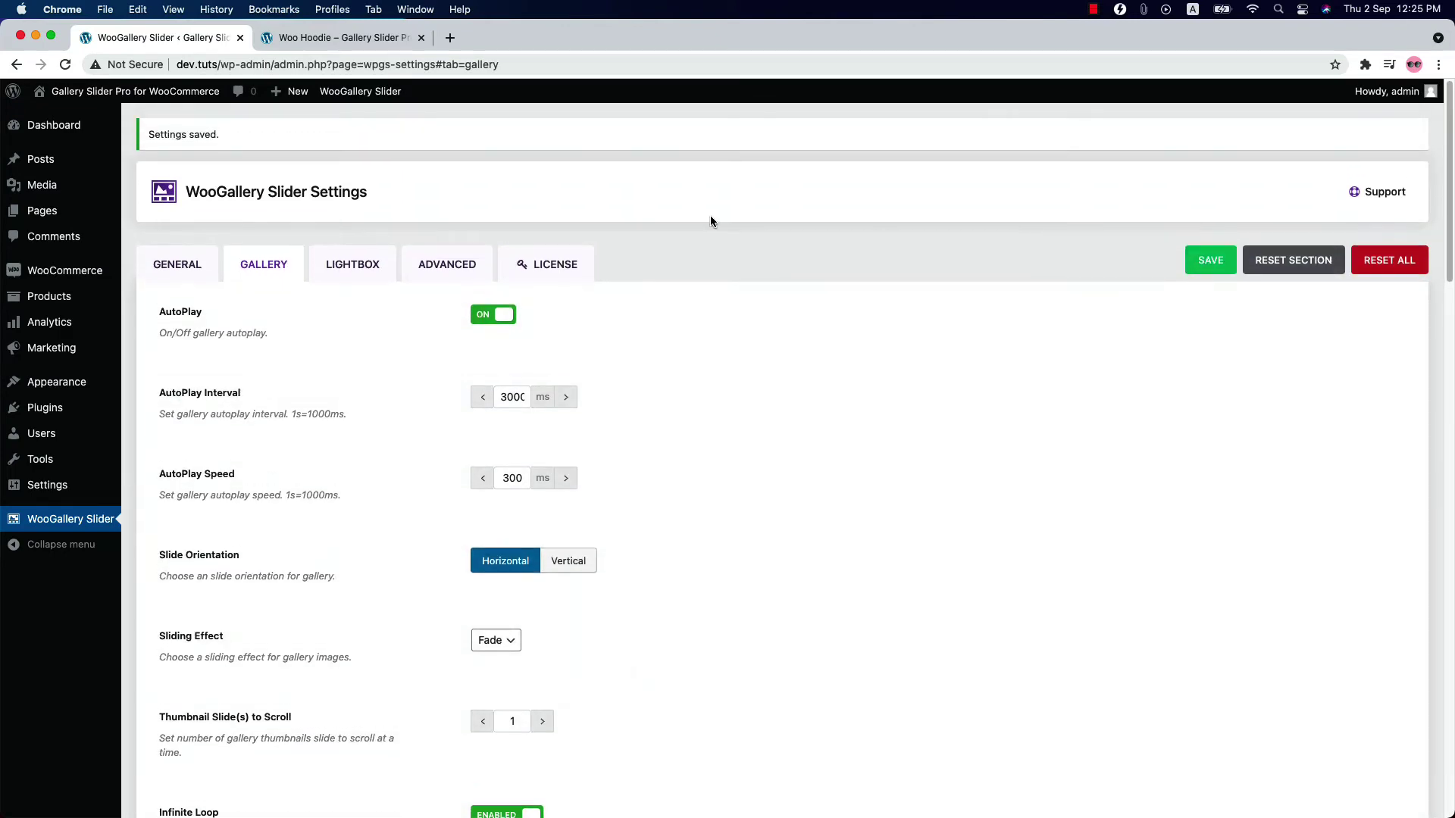
left_click(341, 37)
left_click(334, 480)
left_click(667, 481)
Step: Set the slider's Navigation Visibility to Always in the Gallery settings, and save
left_click(170, 40)
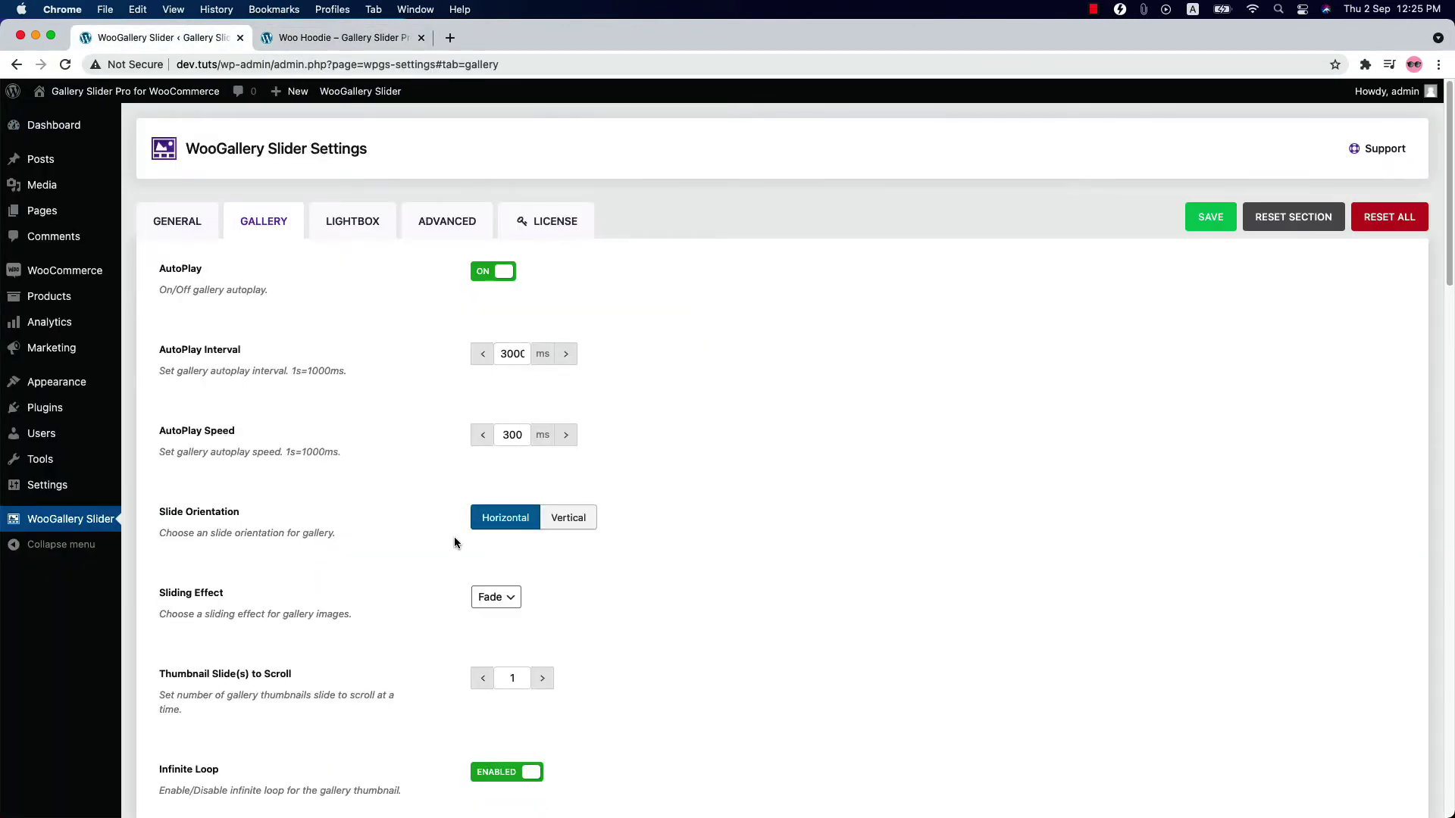
scroll(455, 542, "down", 13)
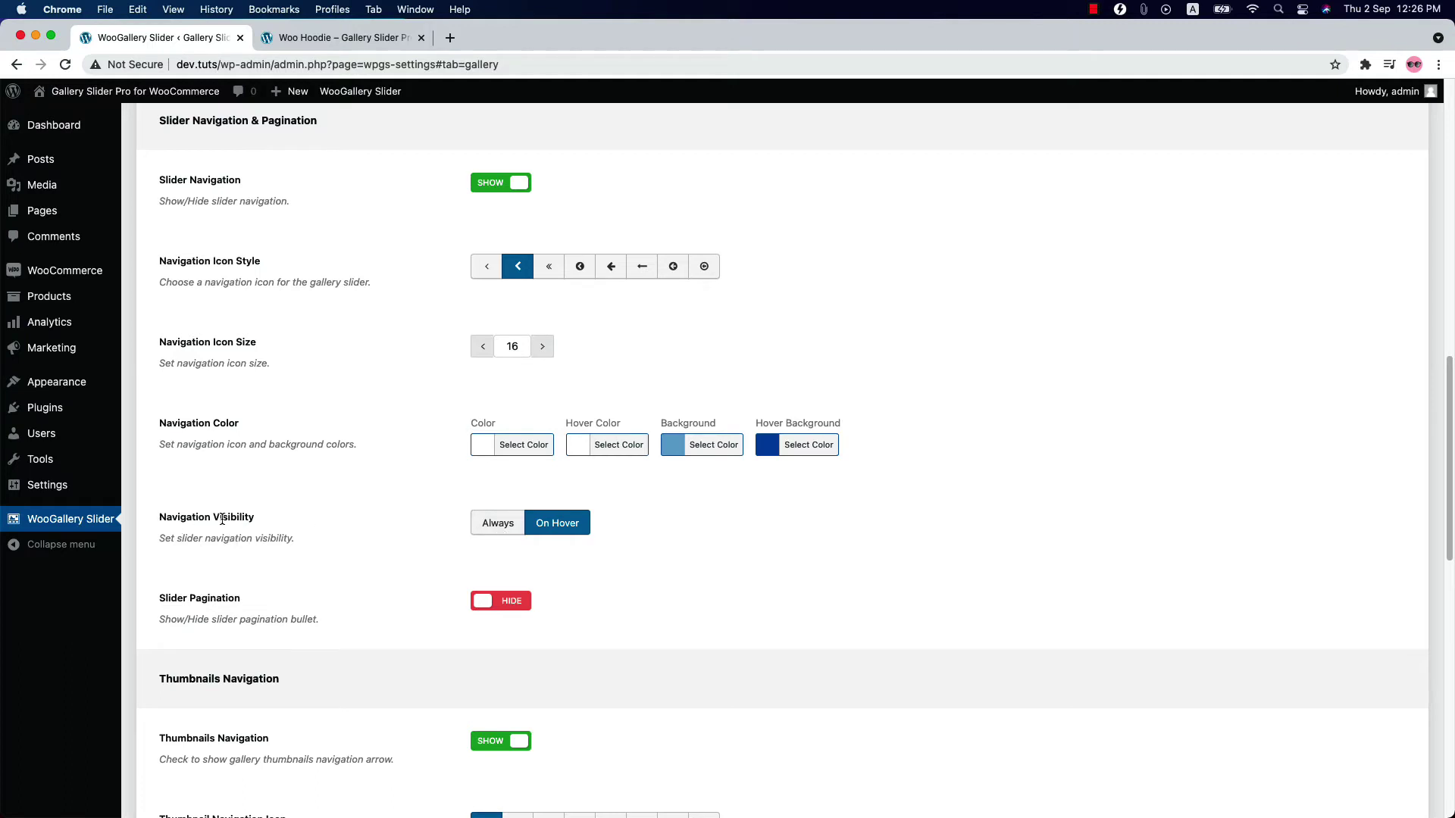
left_click(497, 529)
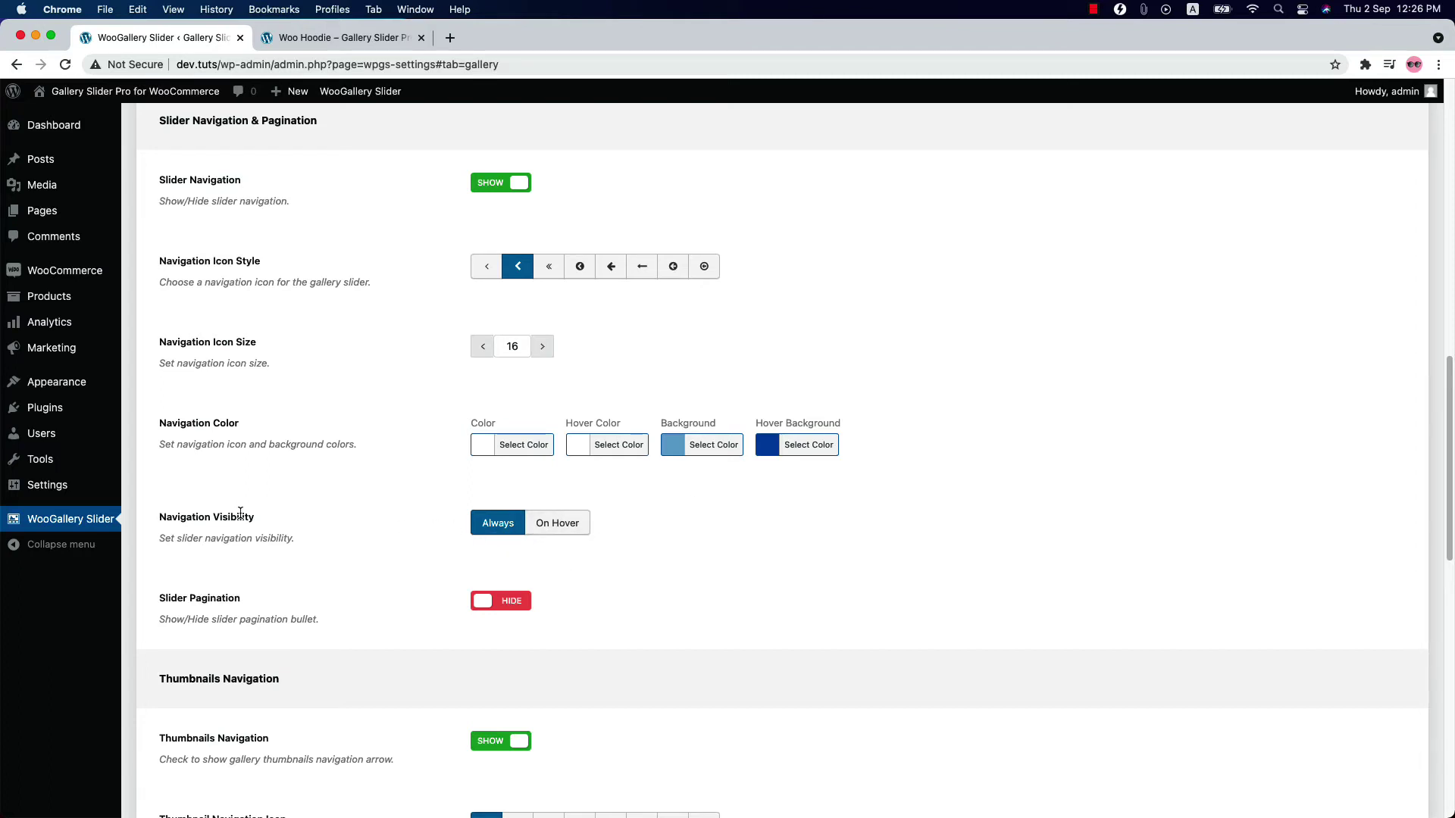
scroll(975, 488, "up", 15)
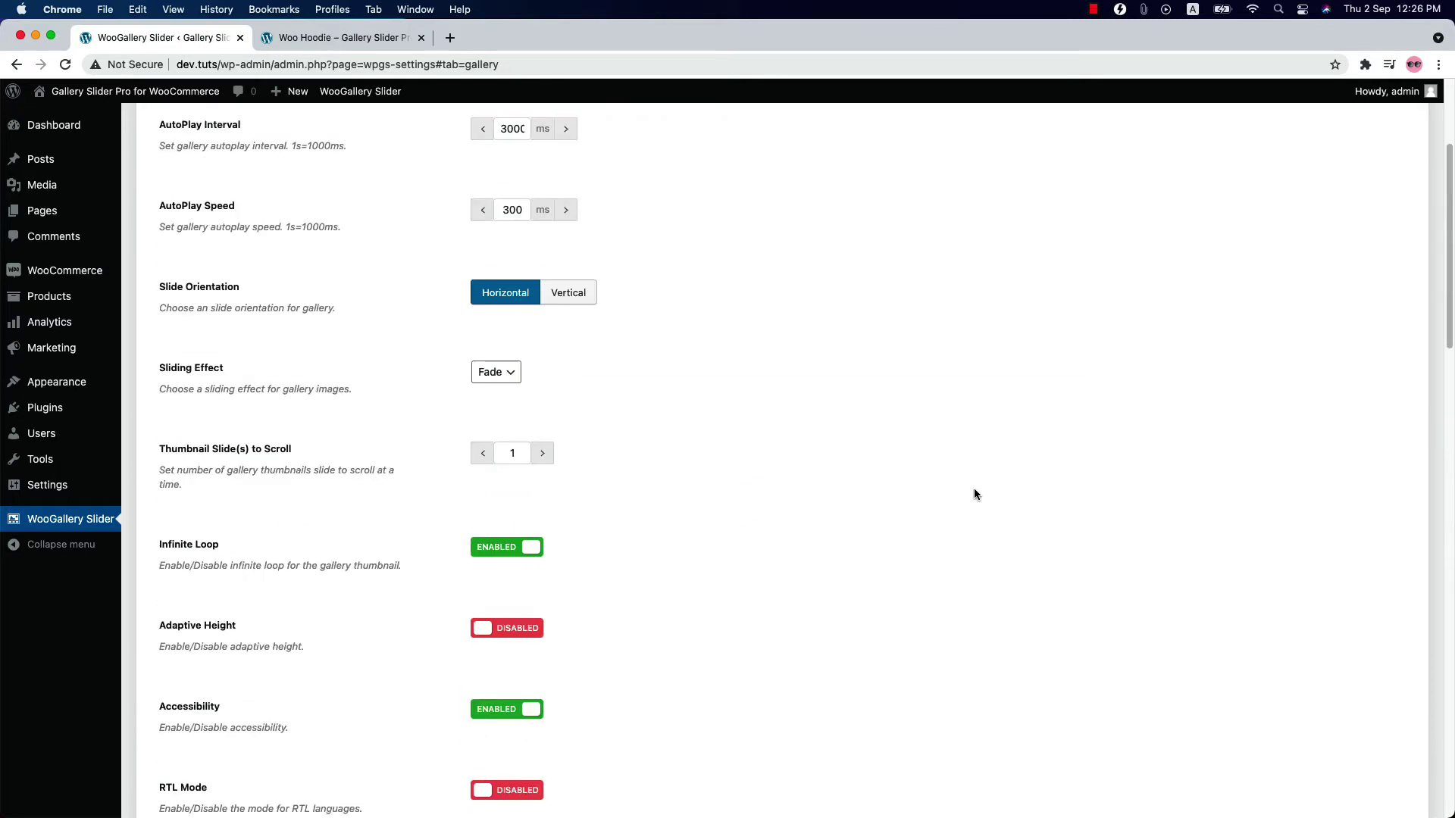
left_click(1208, 219)
Step: Reload the Woo Hoodie product page and check the main gallery's navigation arrows by moving to another image
left_click(341, 37)
left_click(65, 65)
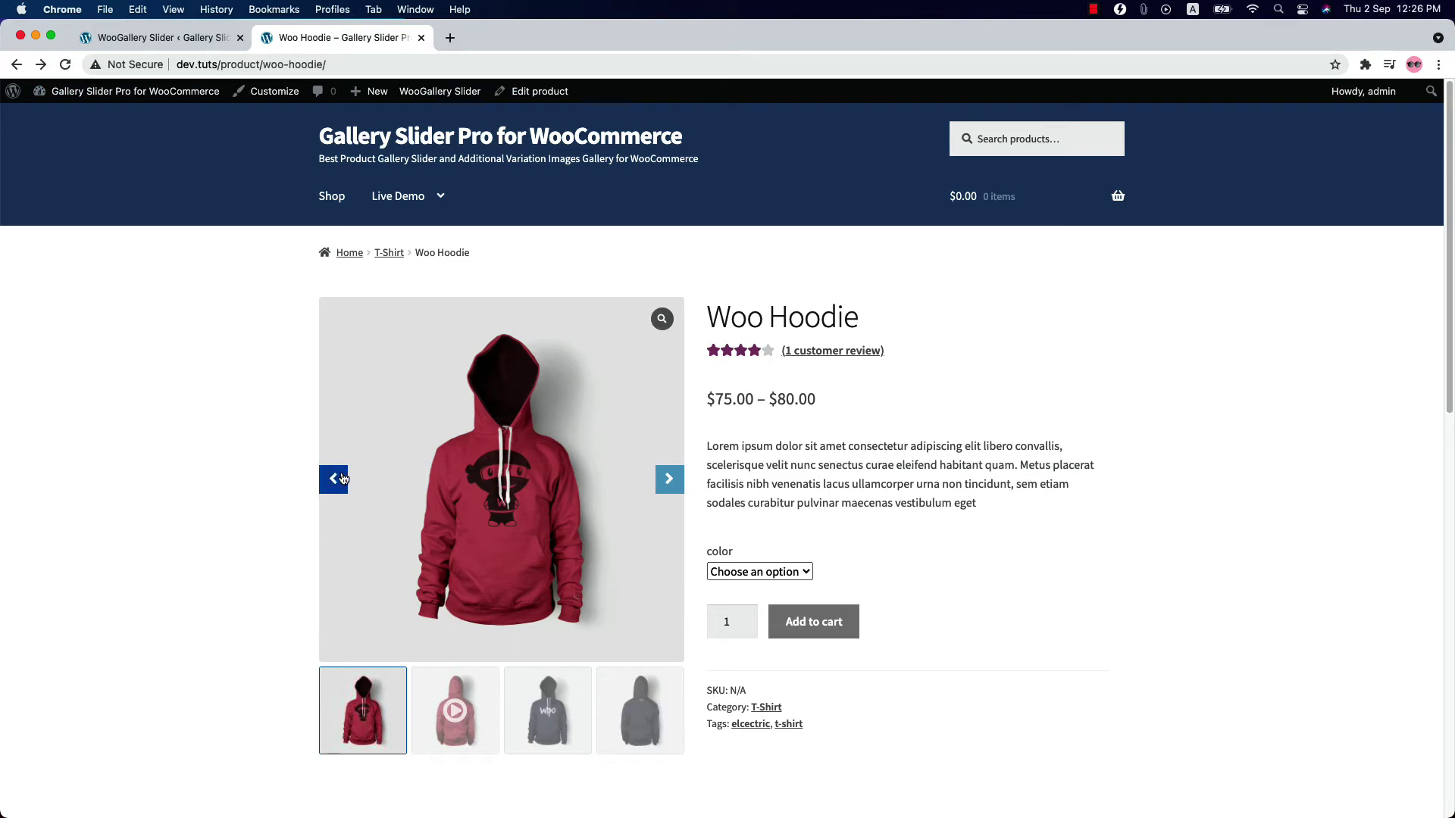
left_click(334, 478)
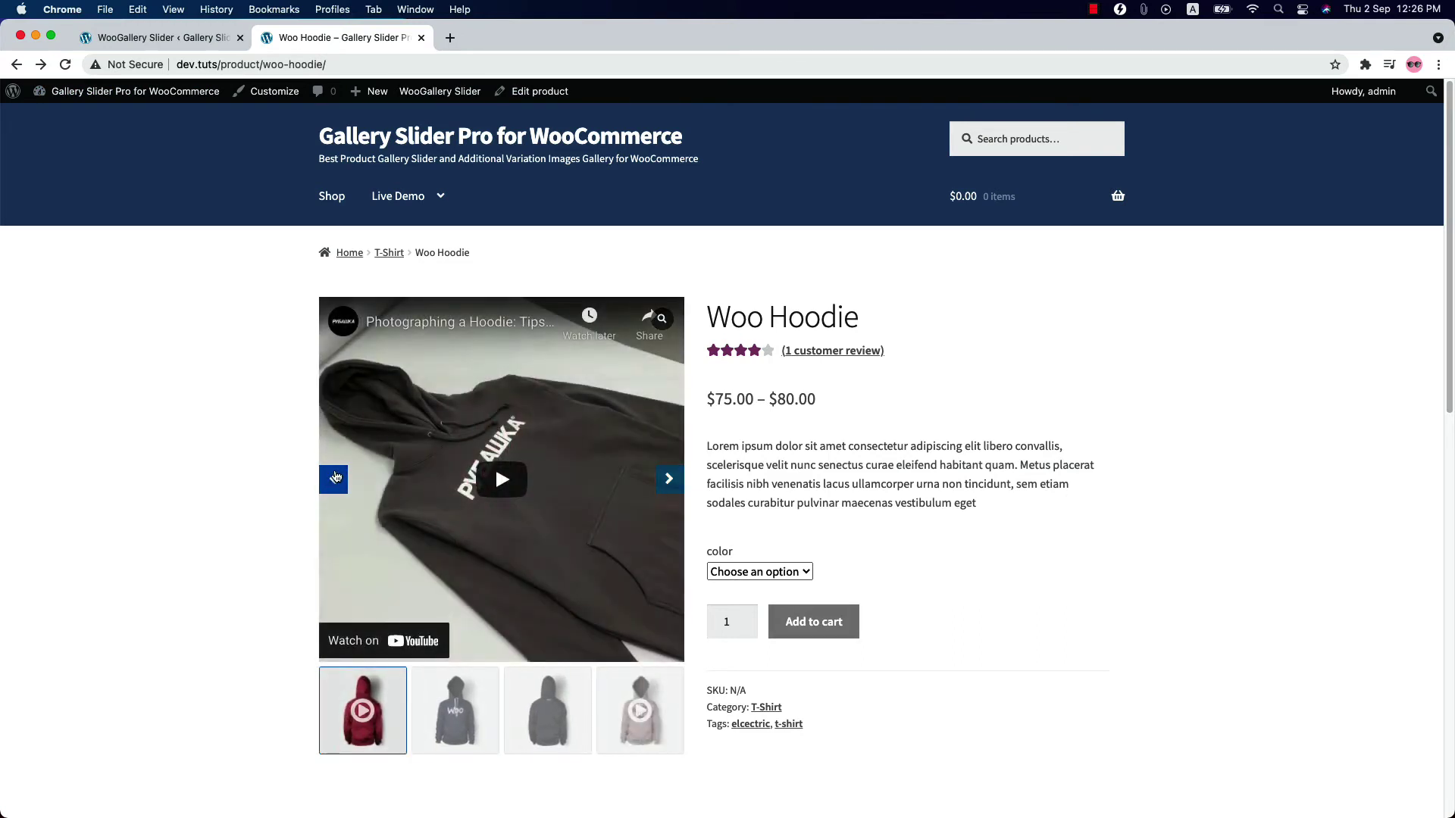
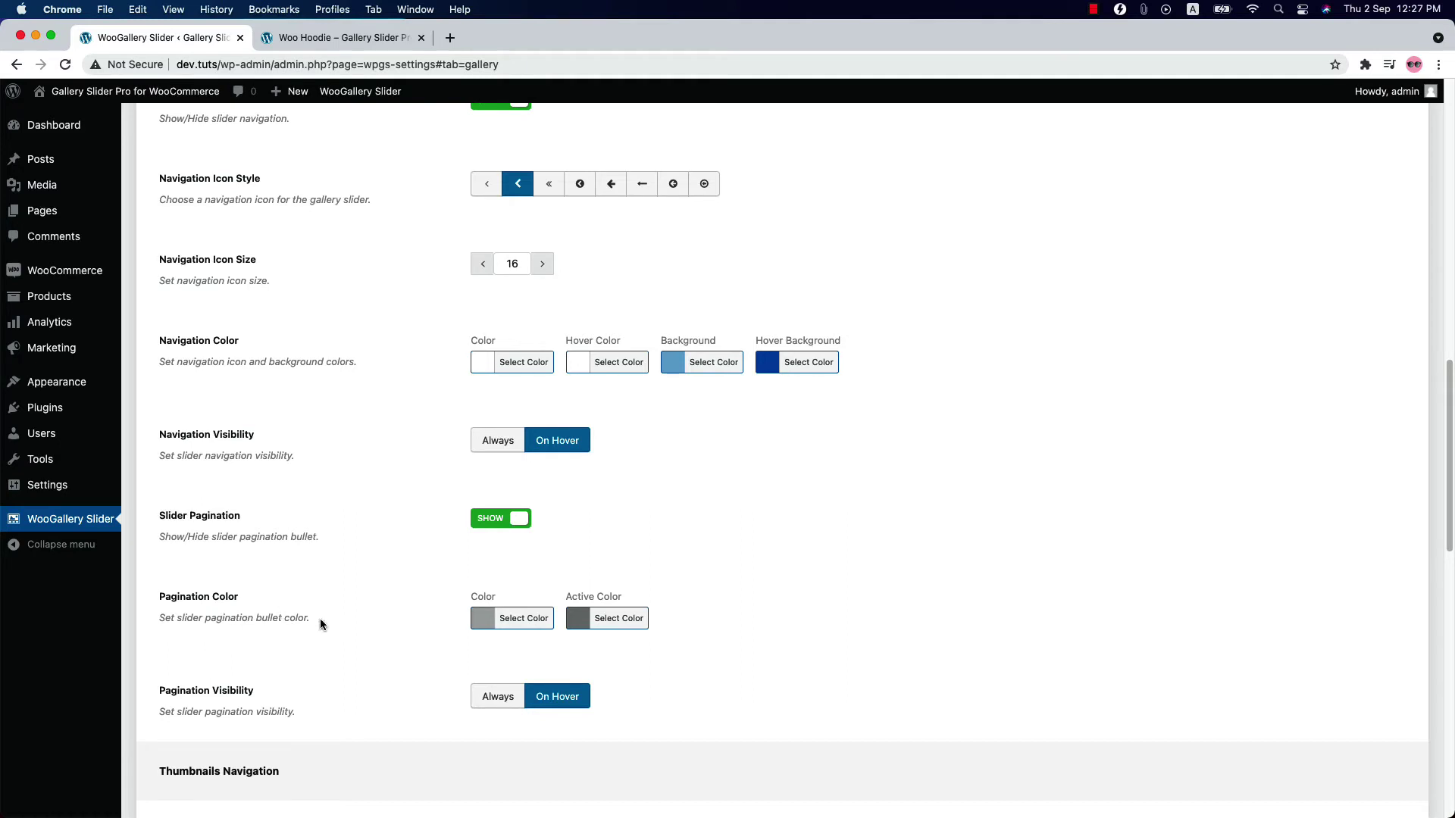
Step: Set the pagination bullets' Active Color to the red preset, and save the Gallery settings
left_click(615, 622)
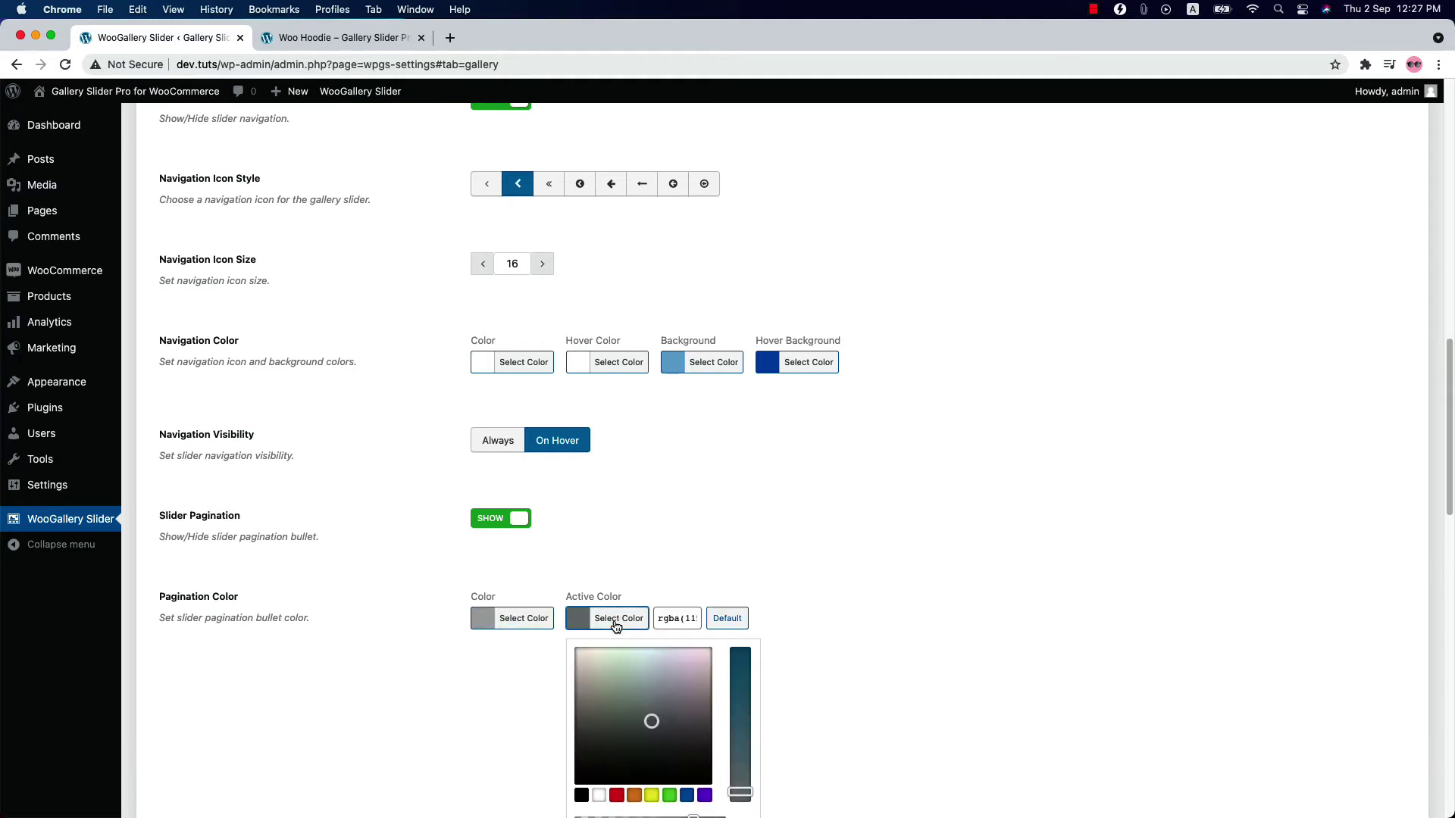
left_click(616, 796)
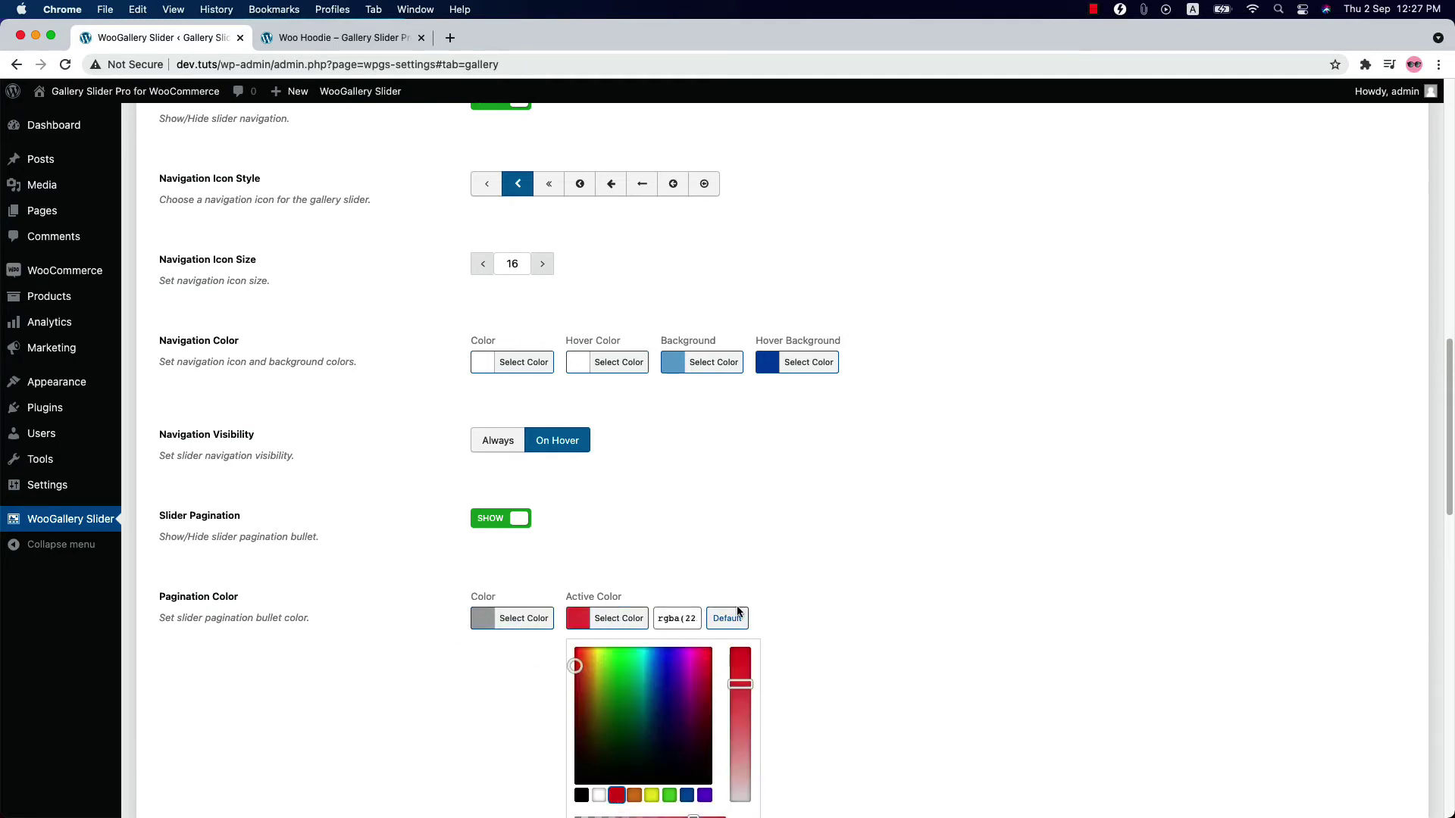
left_click(816, 604)
scroll(817, 605, "up", 15)
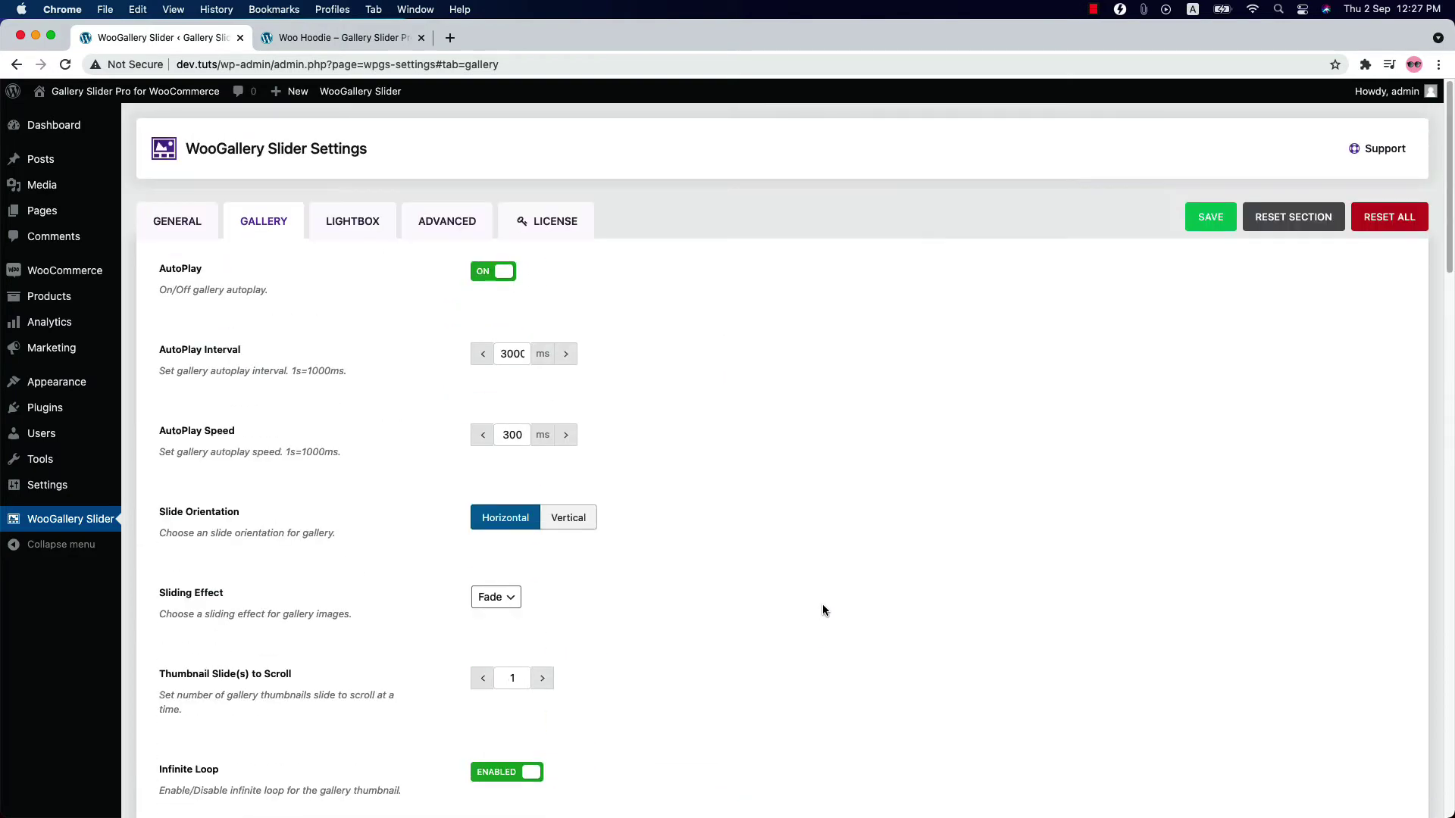
left_click(1209, 218)
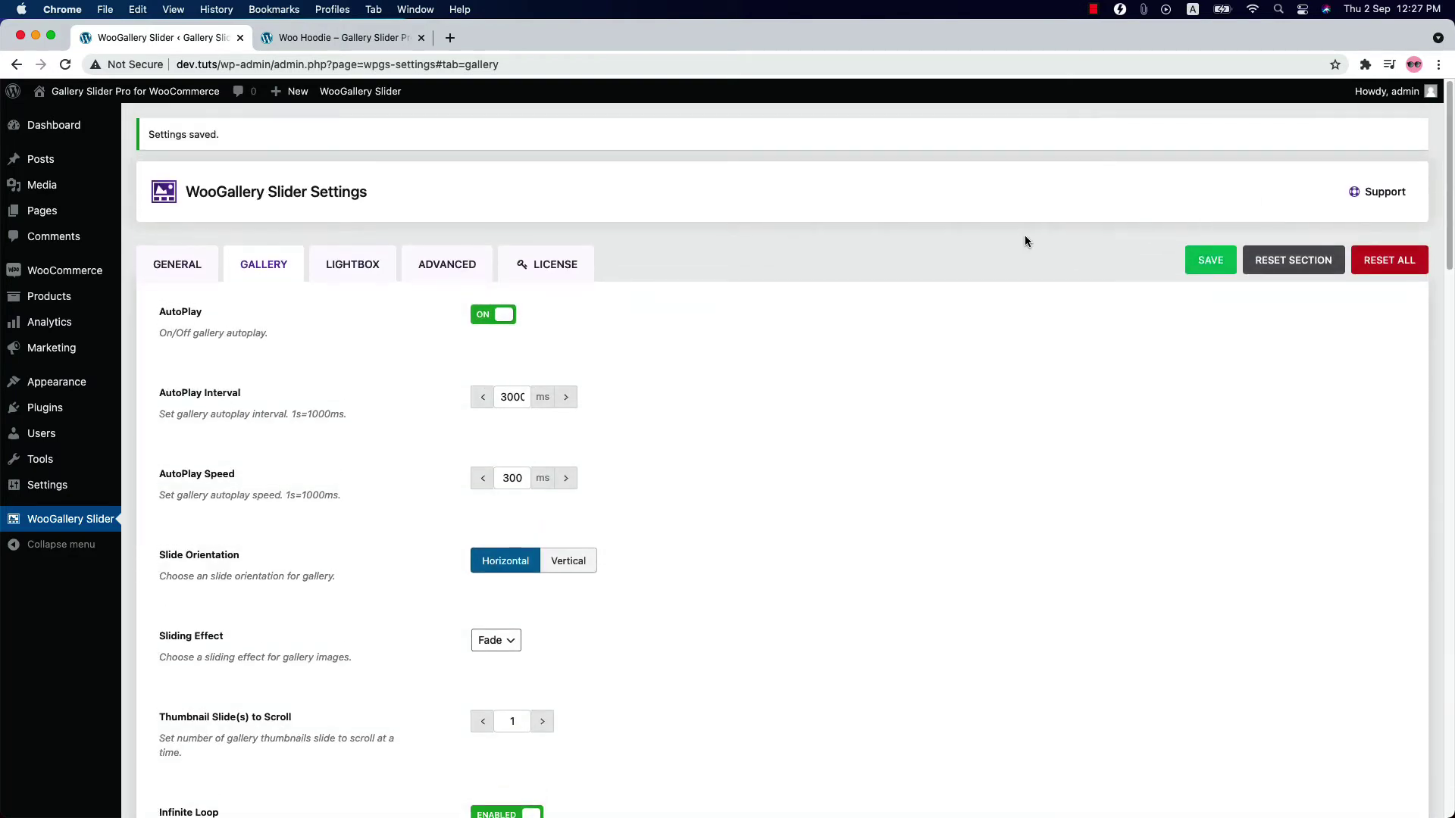
Step: Reload the Woo Hoodie product page and switch gallery images with the second and third pagination bullets
left_click(341, 37)
left_click(64, 65)
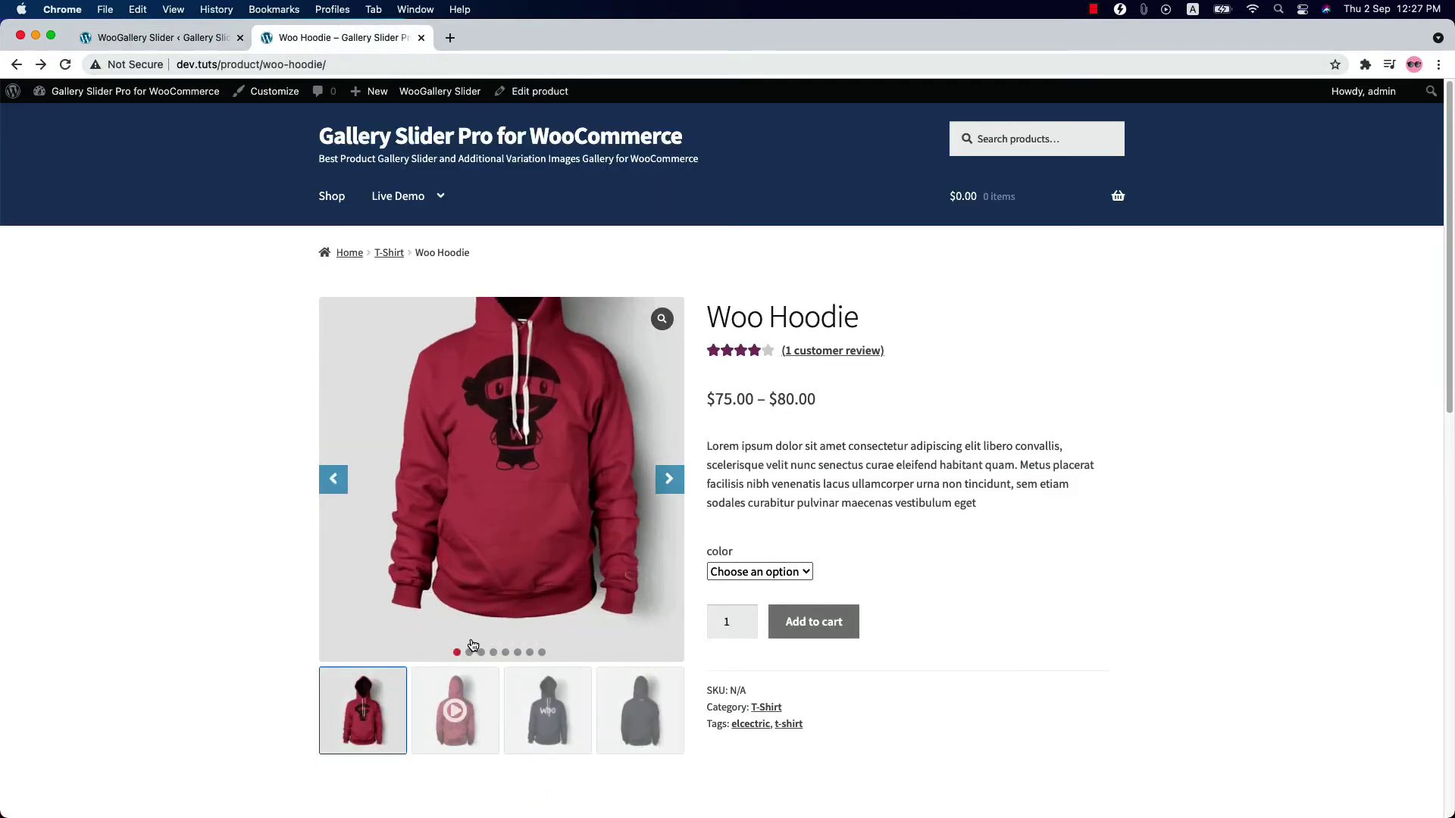
left_click(469, 653)
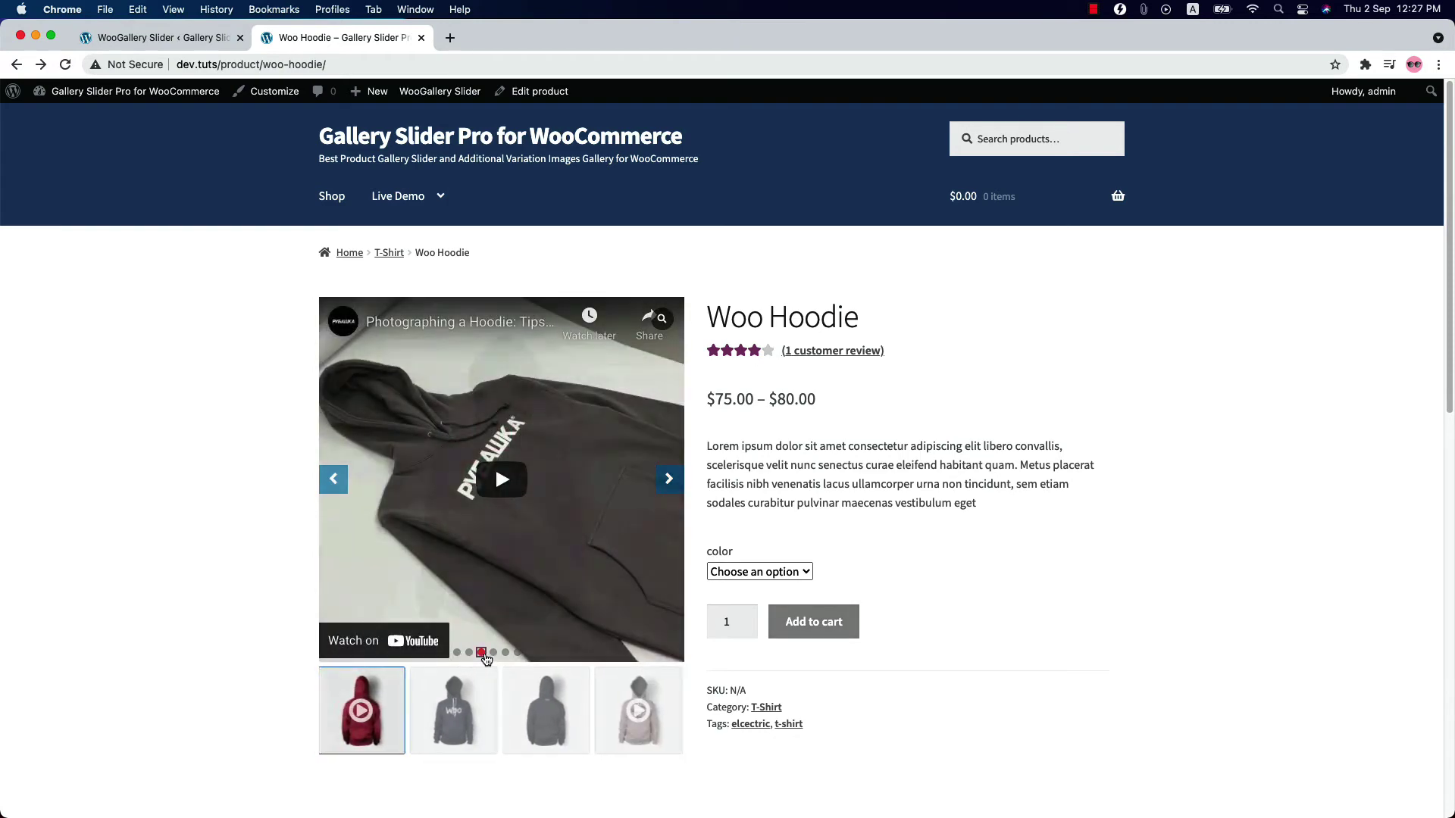
left_click(482, 654)
Step: Return to the Gallery settings and hide the slider pagination
left_click(189, 39)
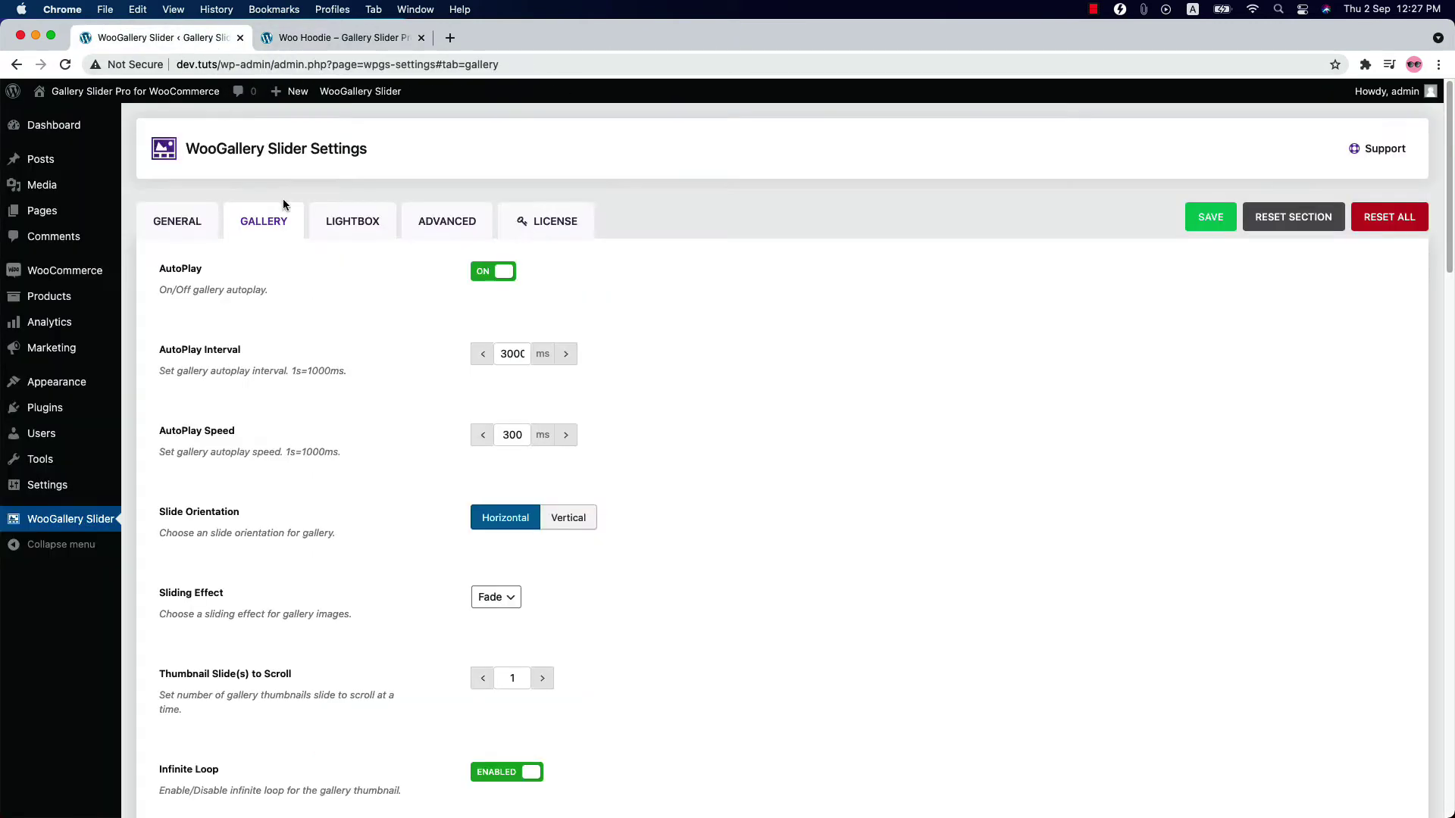
scroll(470, 577, "down", 10)
scroll(470, 577, "down", 3)
scroll(477, 419, "up", 5)
scroll(478, 419, "down", 7)
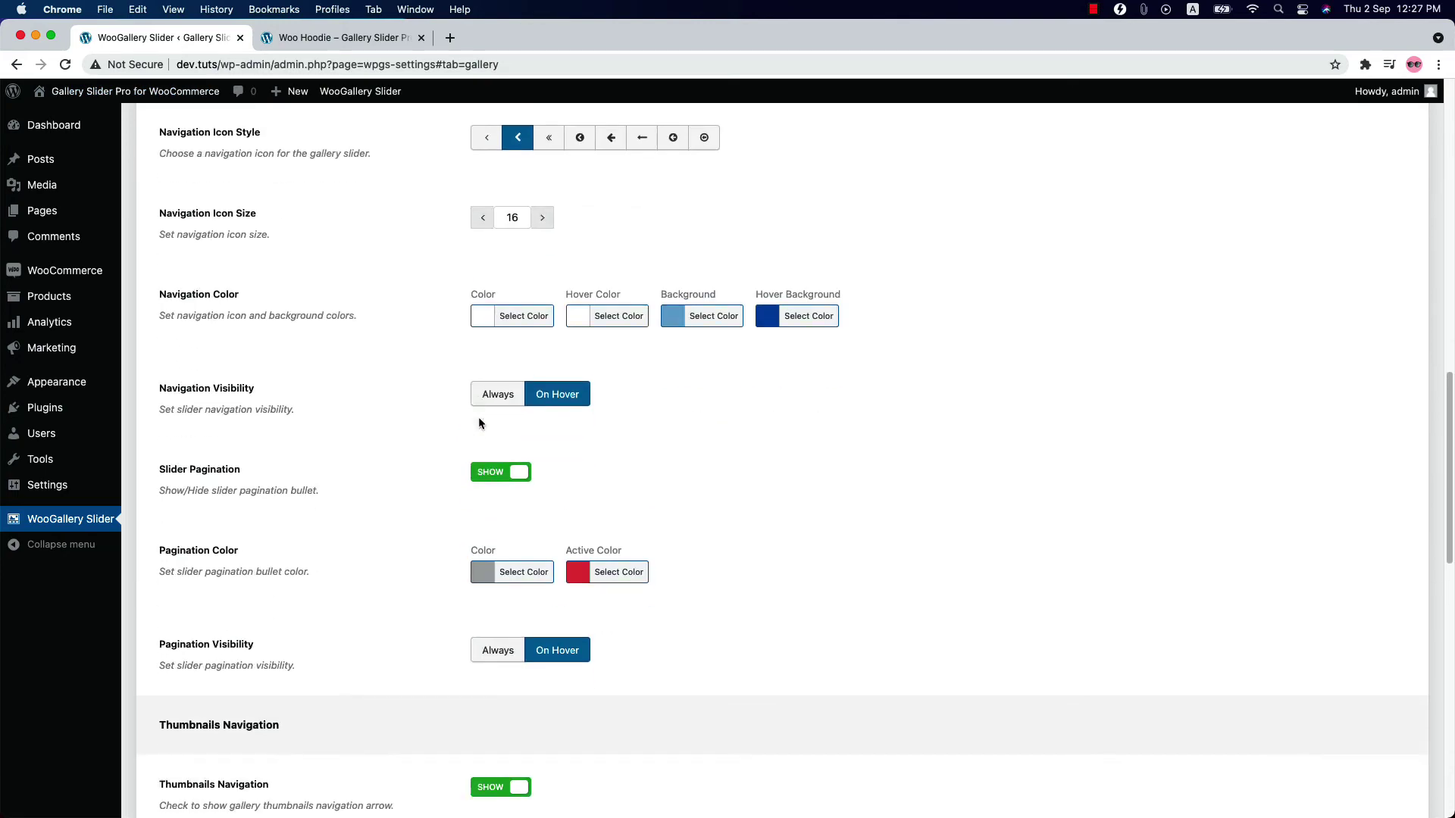
left_click(501, 476)
Step: Try hiding the thumbnails navigation, show it again, and try the thumbnail navigation icon size control
scroll(501, 485, "down", 4)
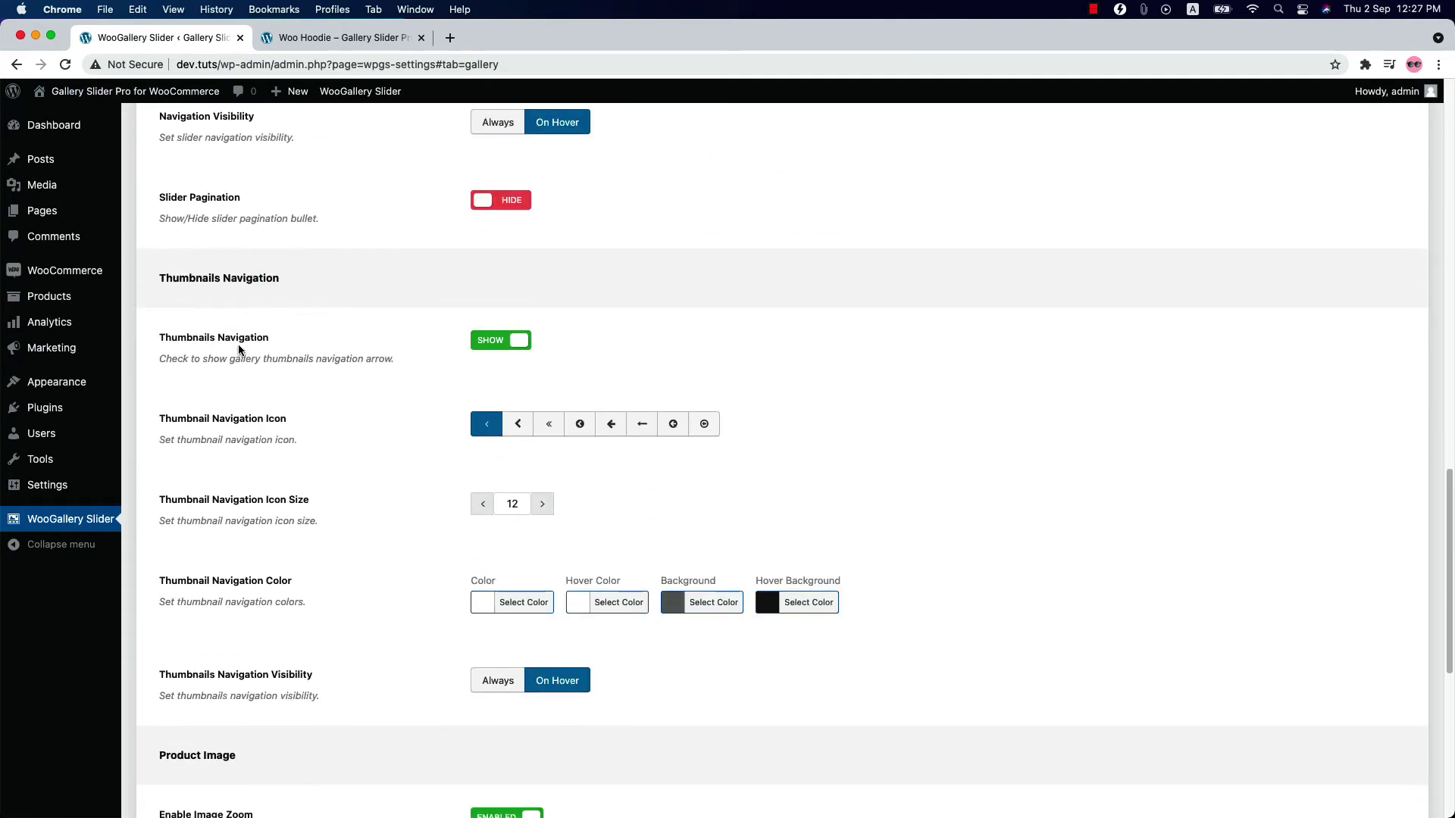
left_click(503, 342)
left_click(504, 346)
left_click(538, 505)
Step: Set the thumbnail navigation's Background and Hover Background colors to the blue preset, deepening the hover shade
left_click(707, 606)
left_click(783, 782)
left_click(909, 604)
left_click(876, 780)
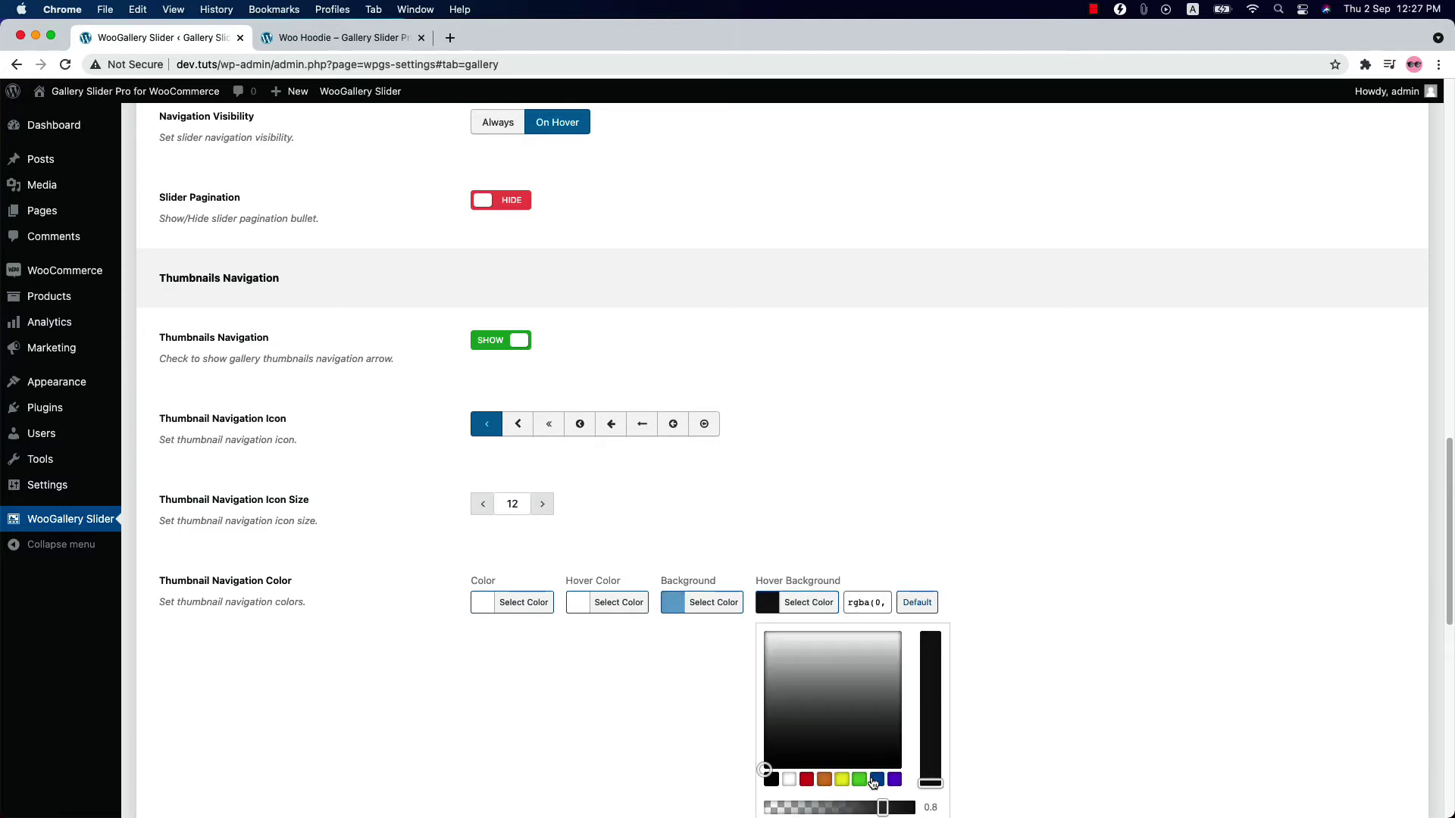
left_click_drag(930, 658, 933, 623)
left_click(968, 576)
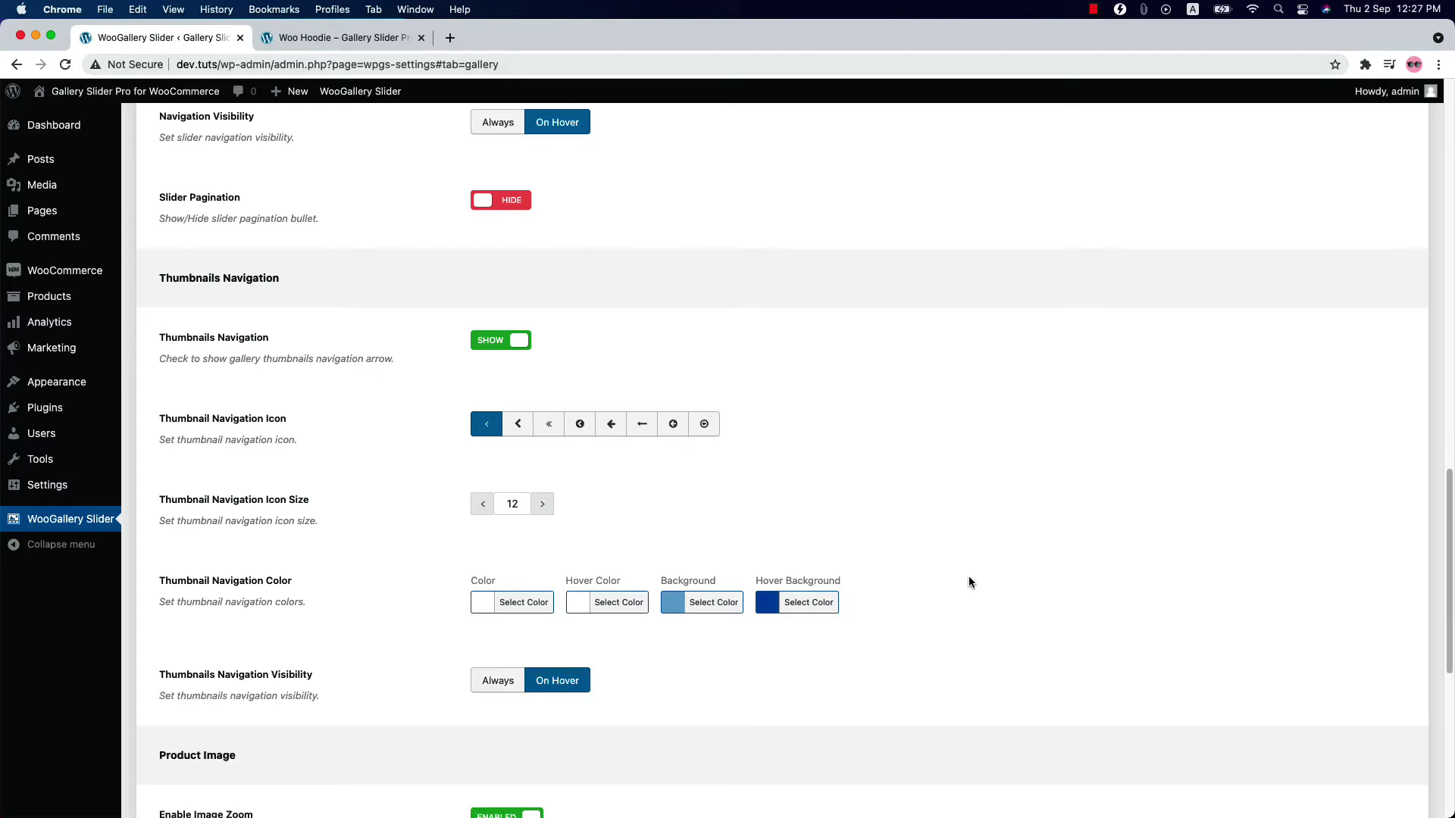
Step: Save the gallery settings, switch to the Woo Hoodie product page and reload it
scroll(966, 575, "up", 15)
left_click(1210, 218)
left_click(341, 37)
left_click(65, 65)
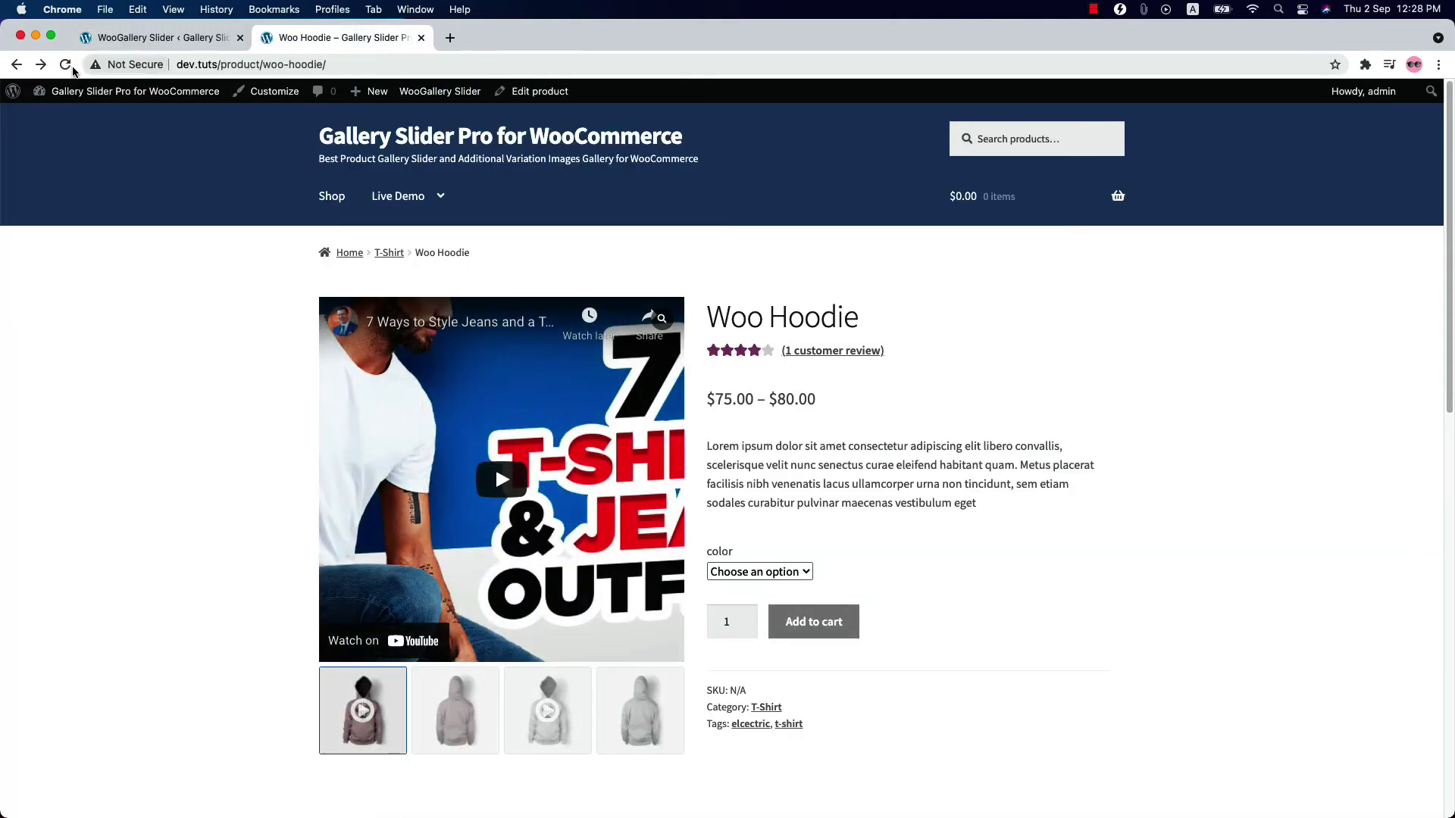
Step: Test the thumbnail navigation arrows below the Woo Hoodie gallery by moving through the thumbnails
left_click(328, 710)
left_click(328, 710)
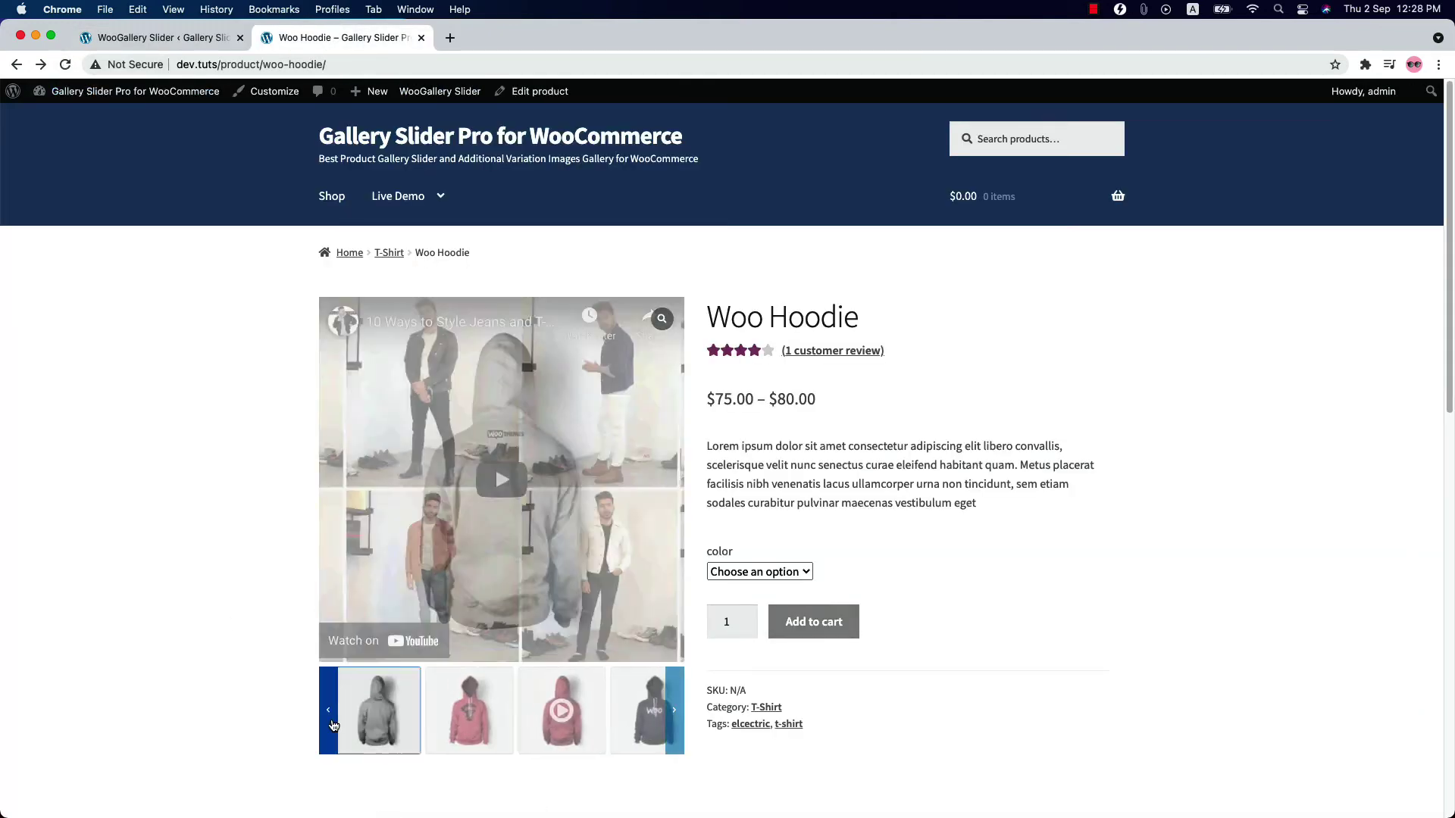
left_click(328, 710)
left_click(328, 710)
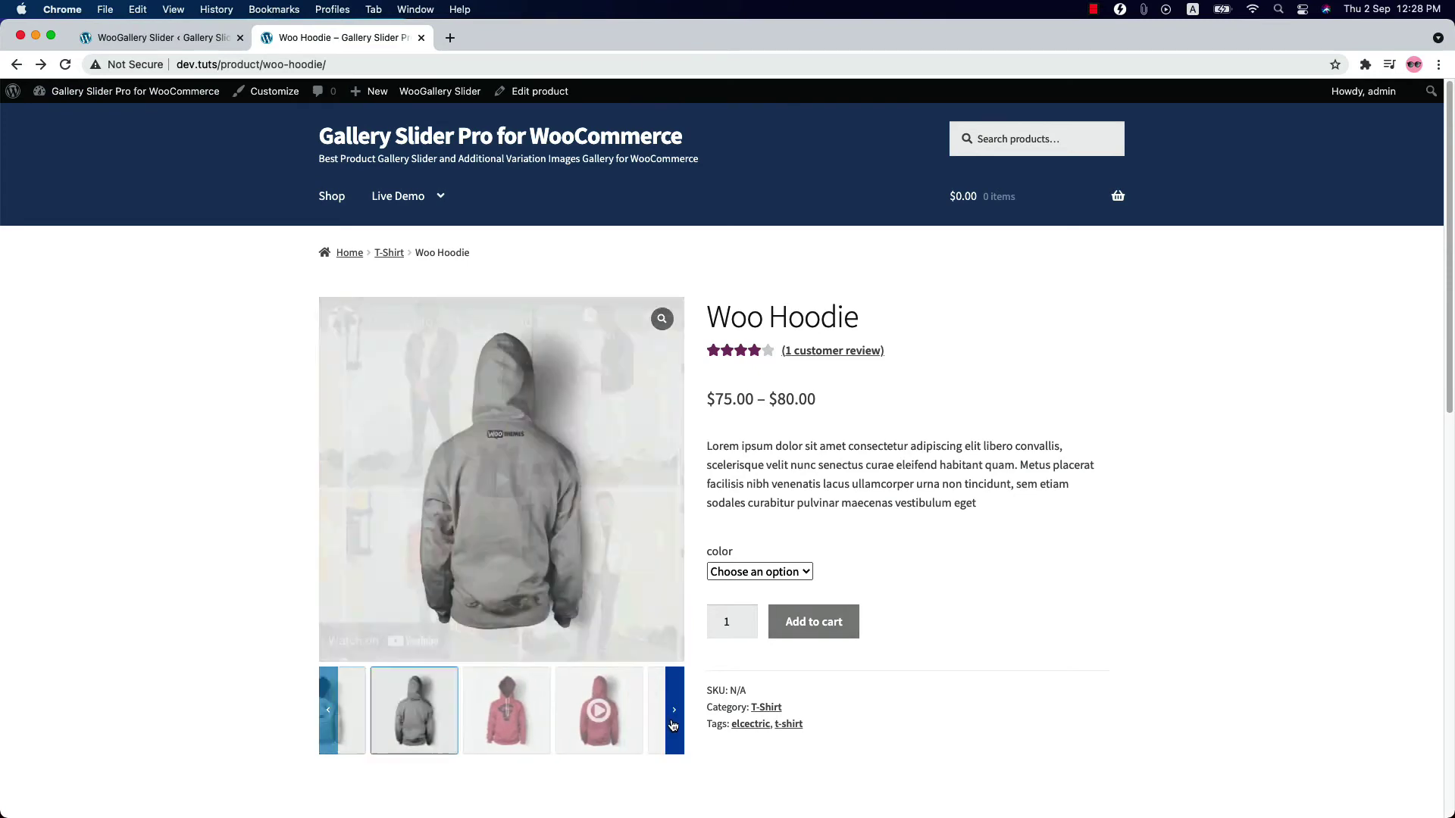
Step: Return to the Gallery settings and try disabling the product image zoom, then enable it again
left_click(171, 41)
scroll(350, 633, "down", 20)
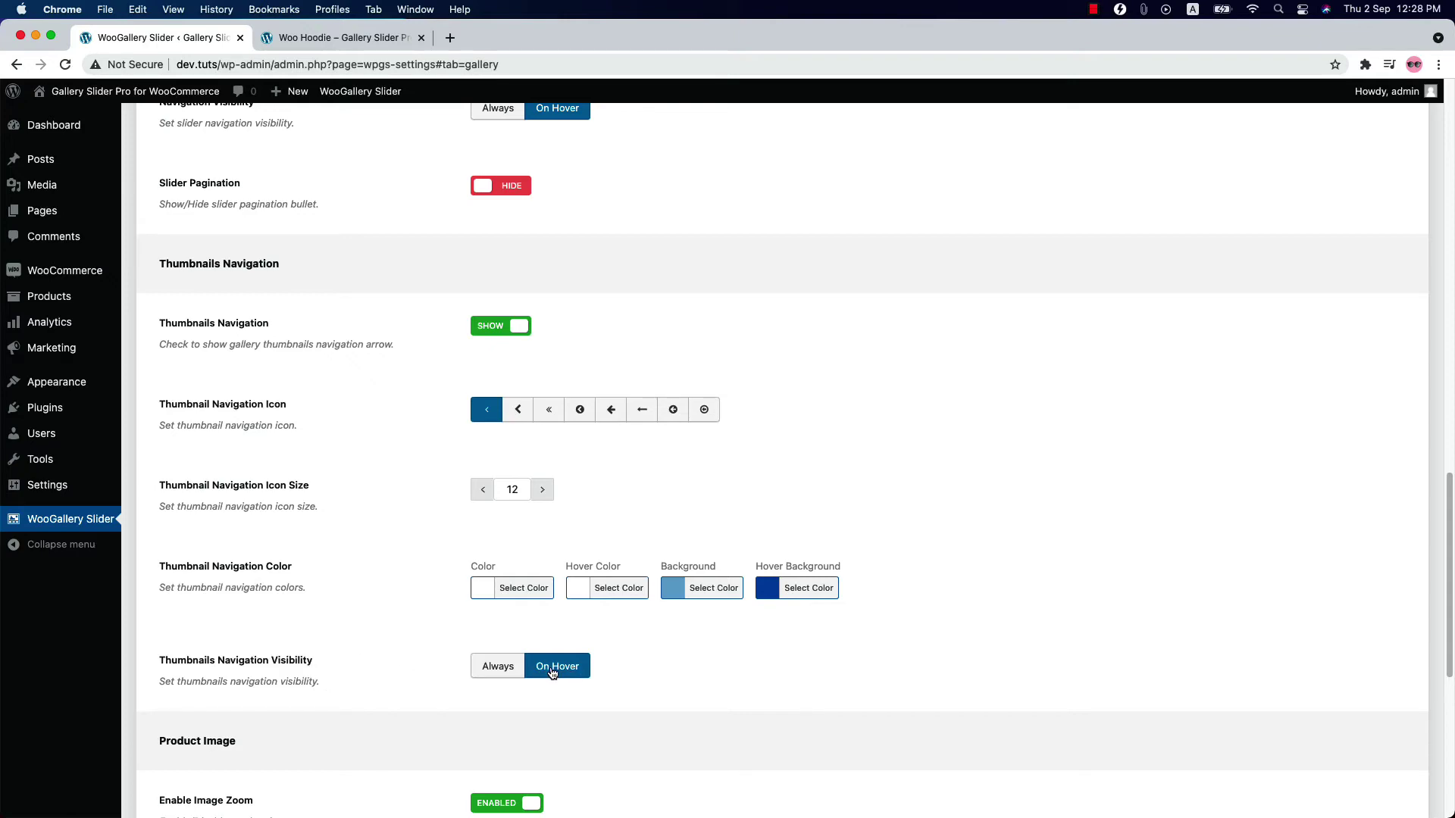
scroll(553, 673, "down", 7)
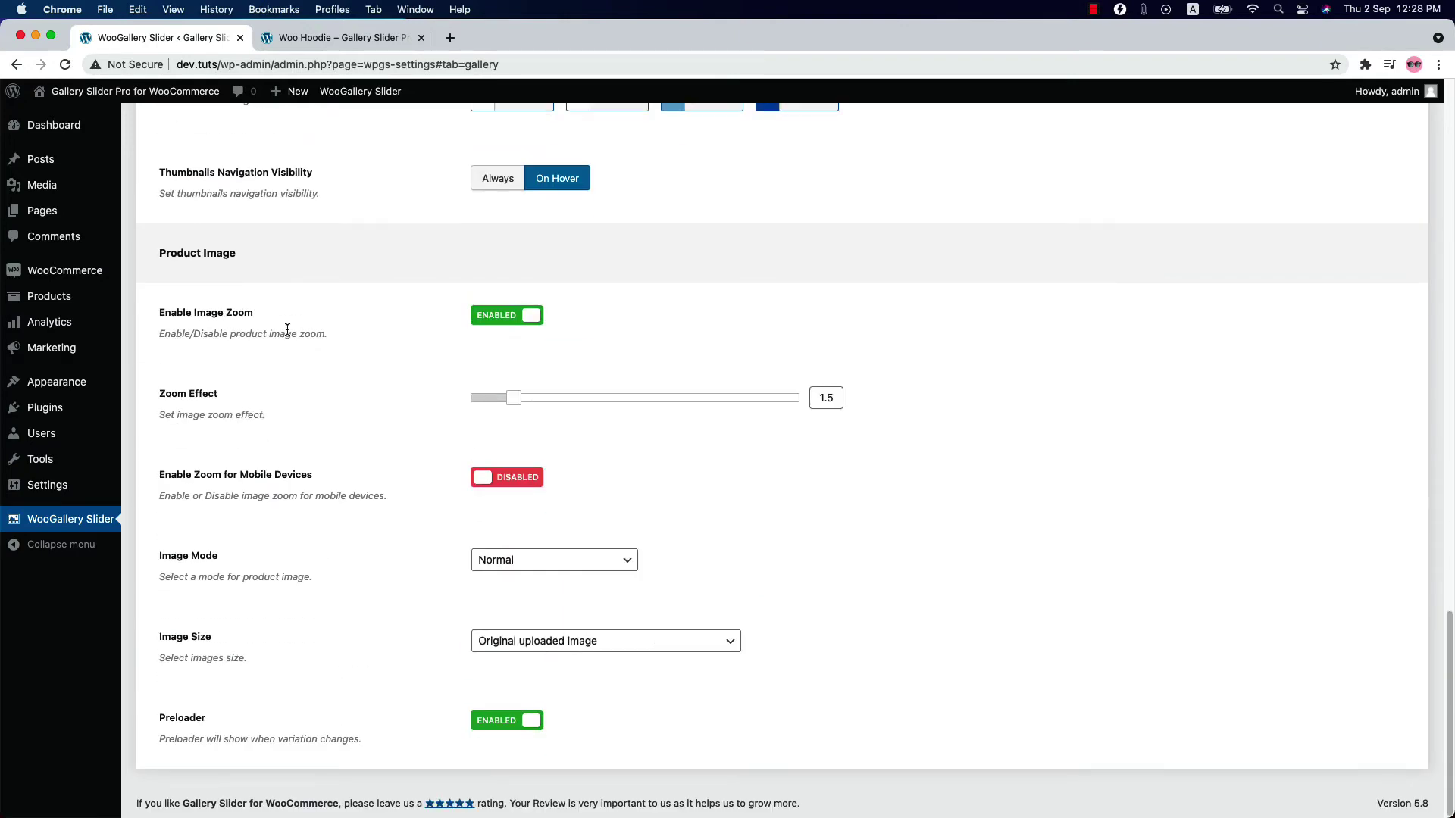
left_click(527, 315)
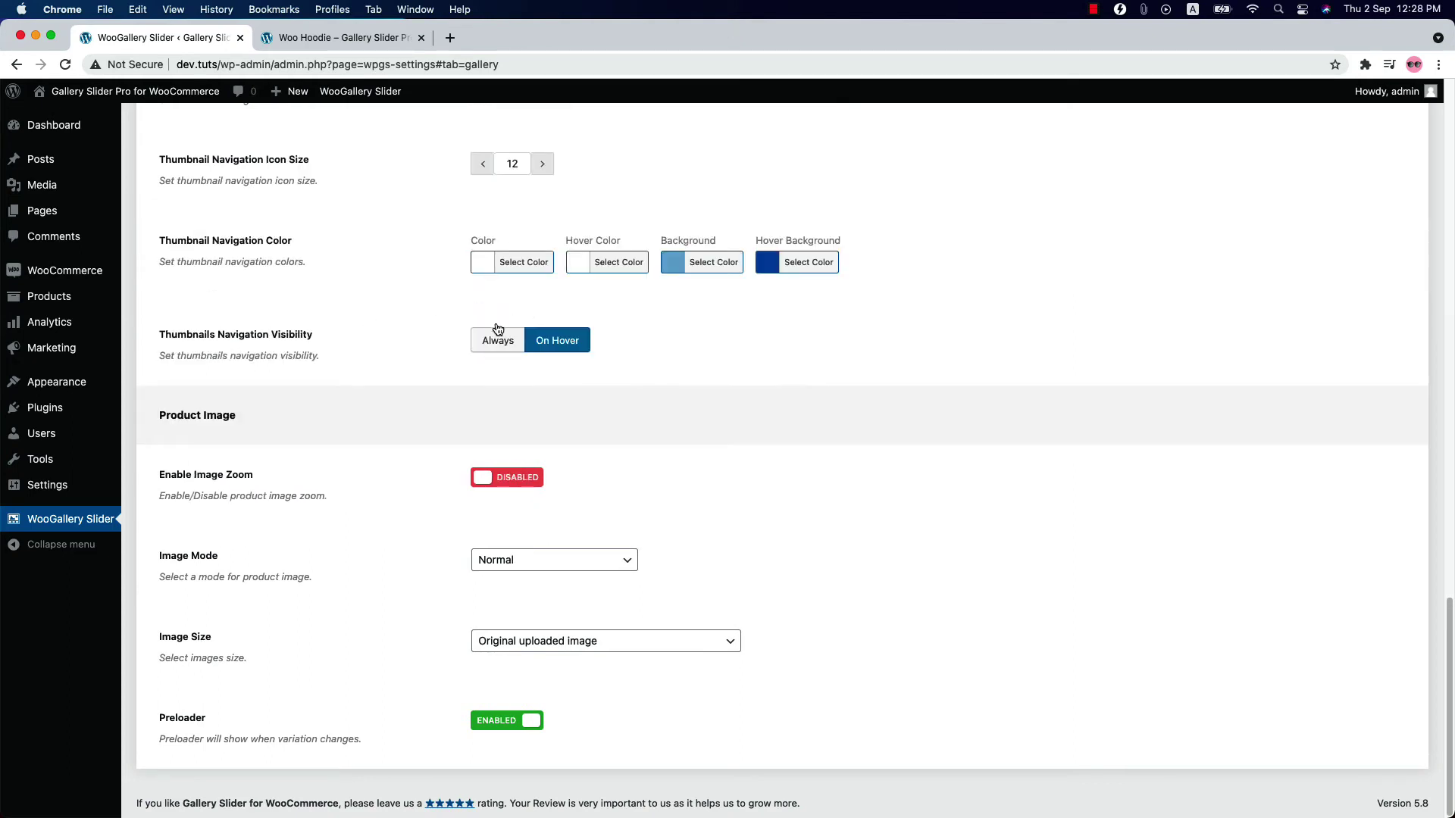
left_click(513, 480)
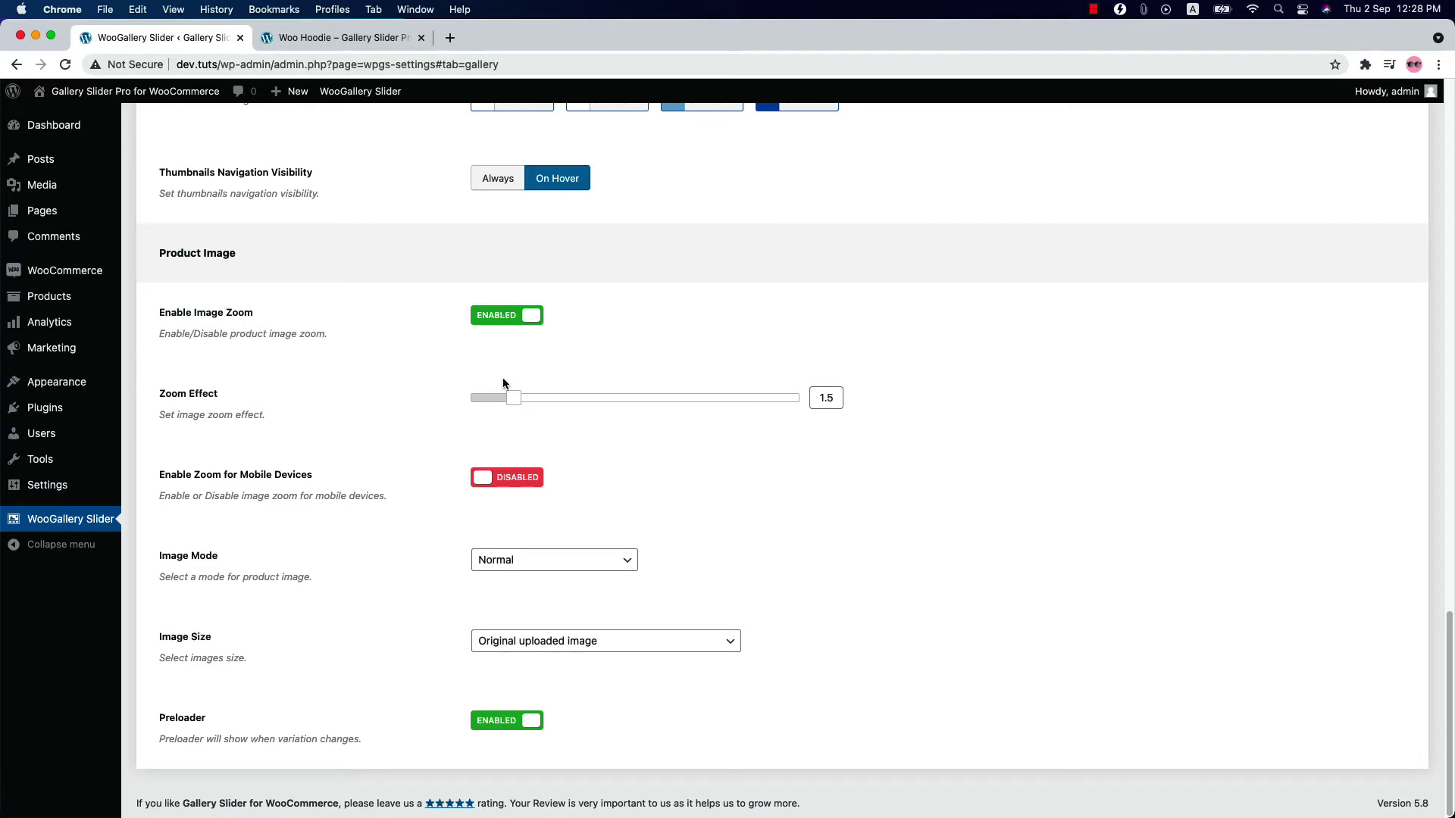
Step: Set the product image Zoom Effect to 3 and save the settings
left_click_drag(516, 405, 634, 414)
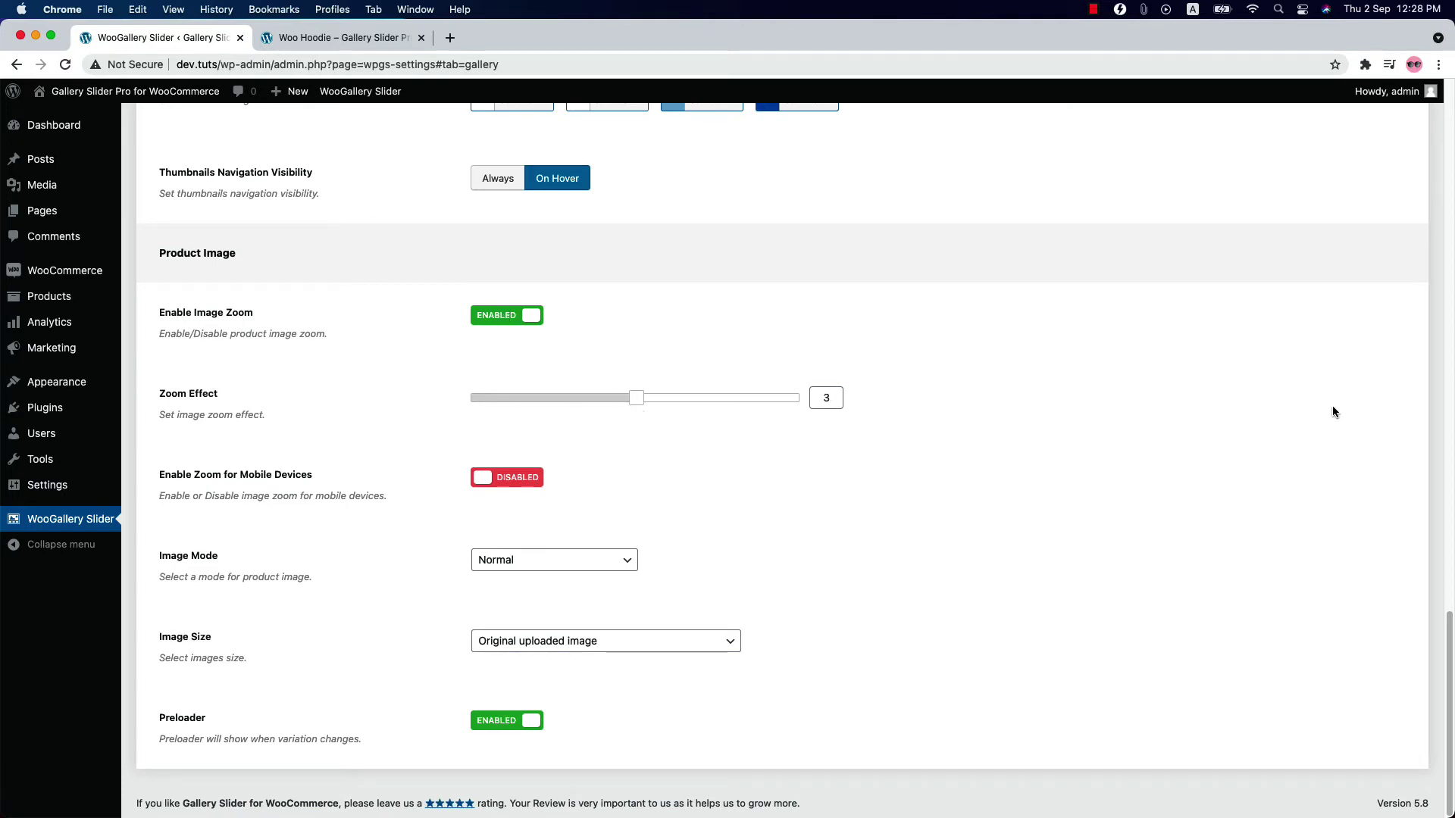
scroll(1008, 485, "up", 15)
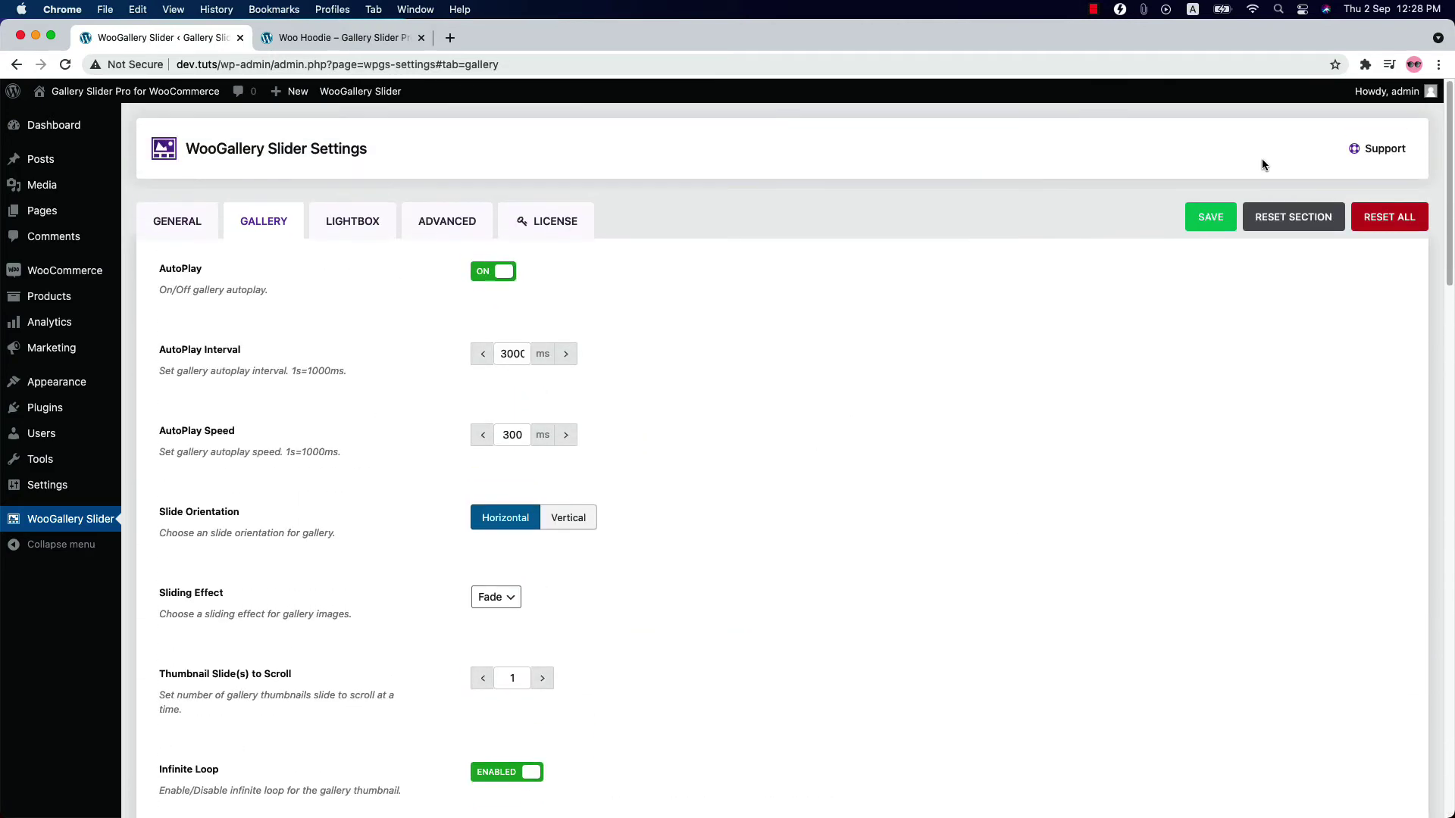
left_click(1200, 217)
Step: Reload the Woo Hoodie product page and examine the zoom on the main gallery image
left_click(293, 38)
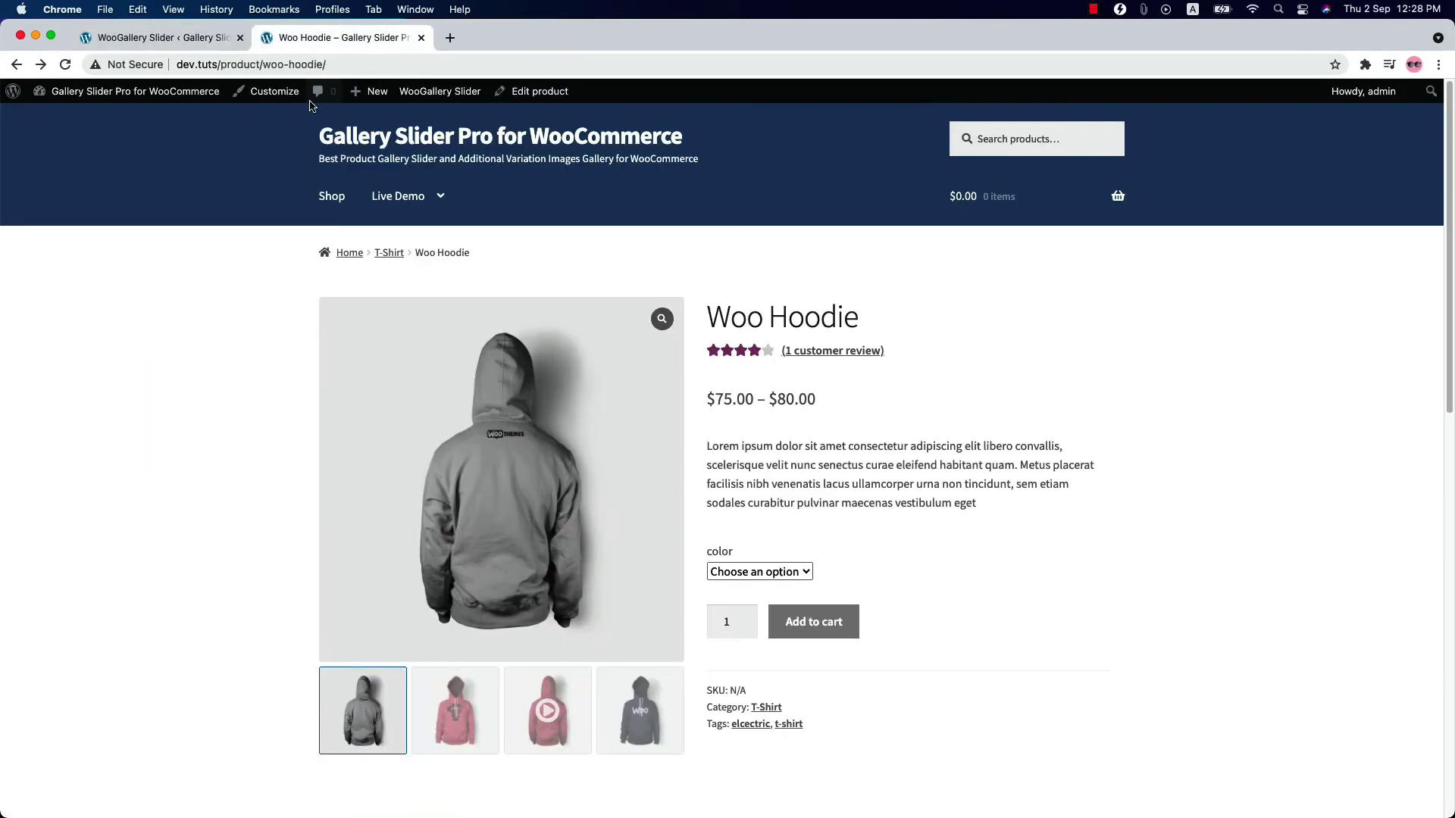
left_click(65, 64)
mouse_move(548, 380)
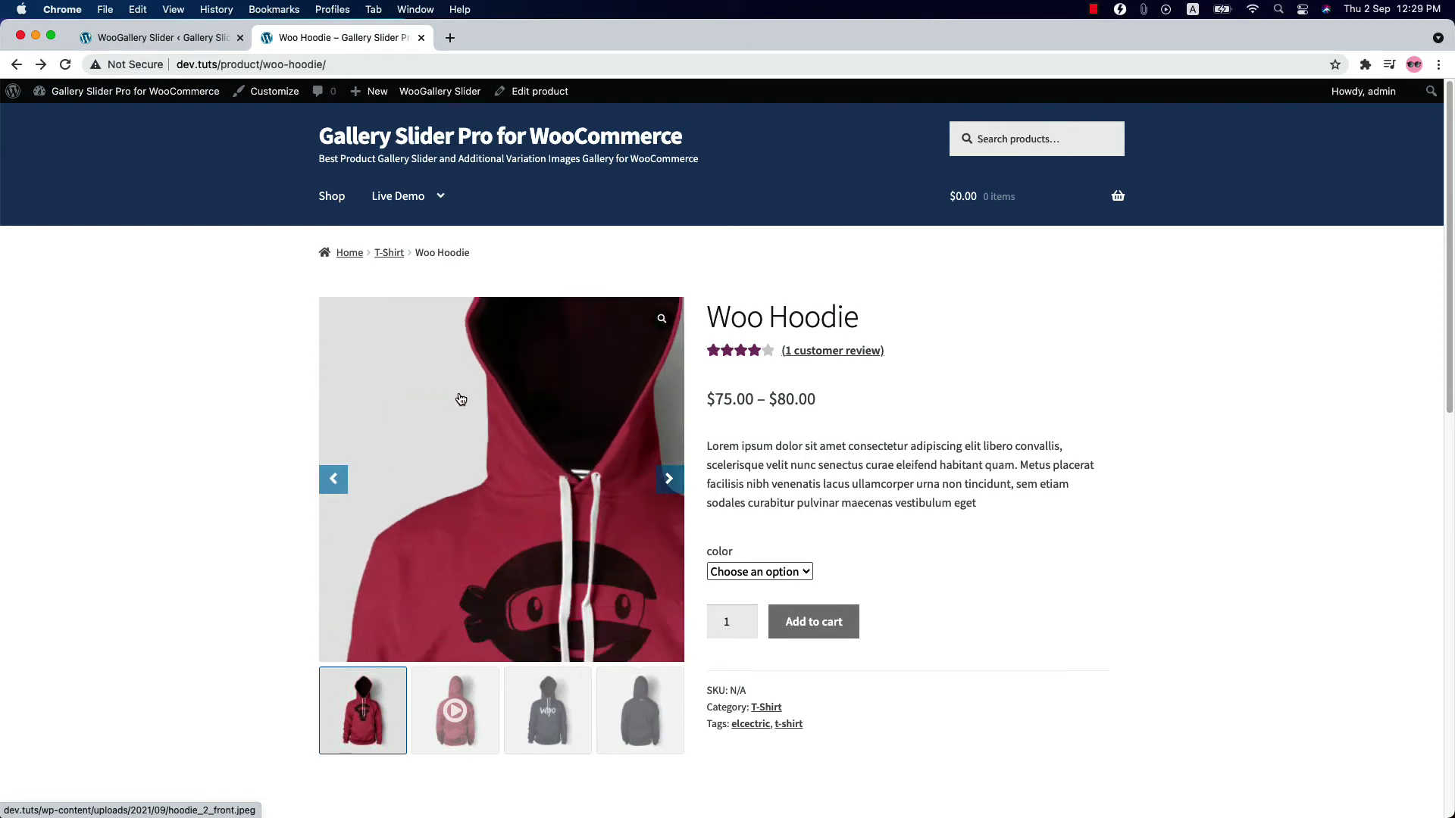
Step: Return to the Gallery settings, set the Zoom Effect to 1.5, and try toggling zoom for mobile devices on and off
key("ctrl+shift+Tab")
scroll(402, 519, "down", 20)
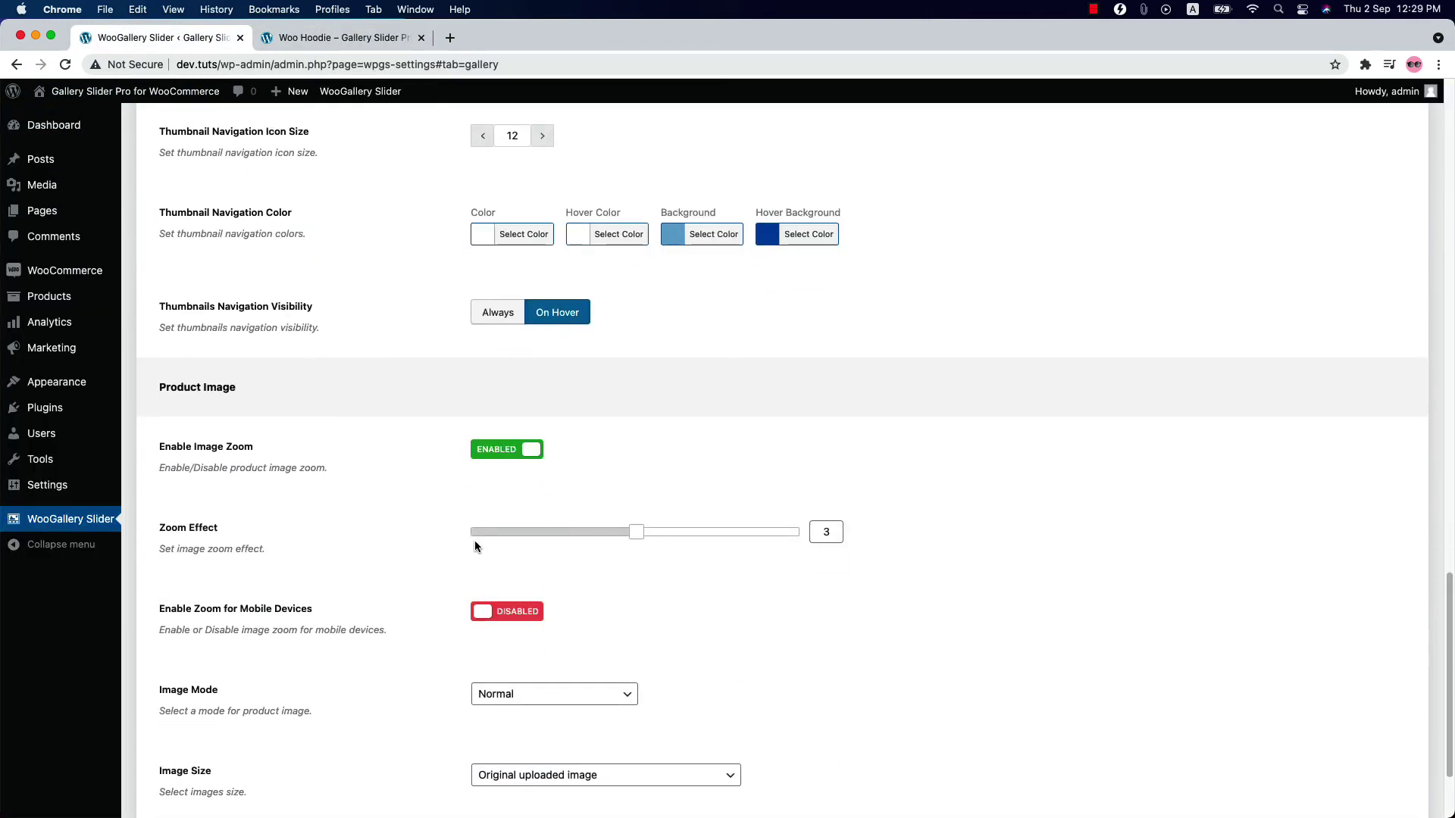
left_click_drag(643, 405, 525, 400)
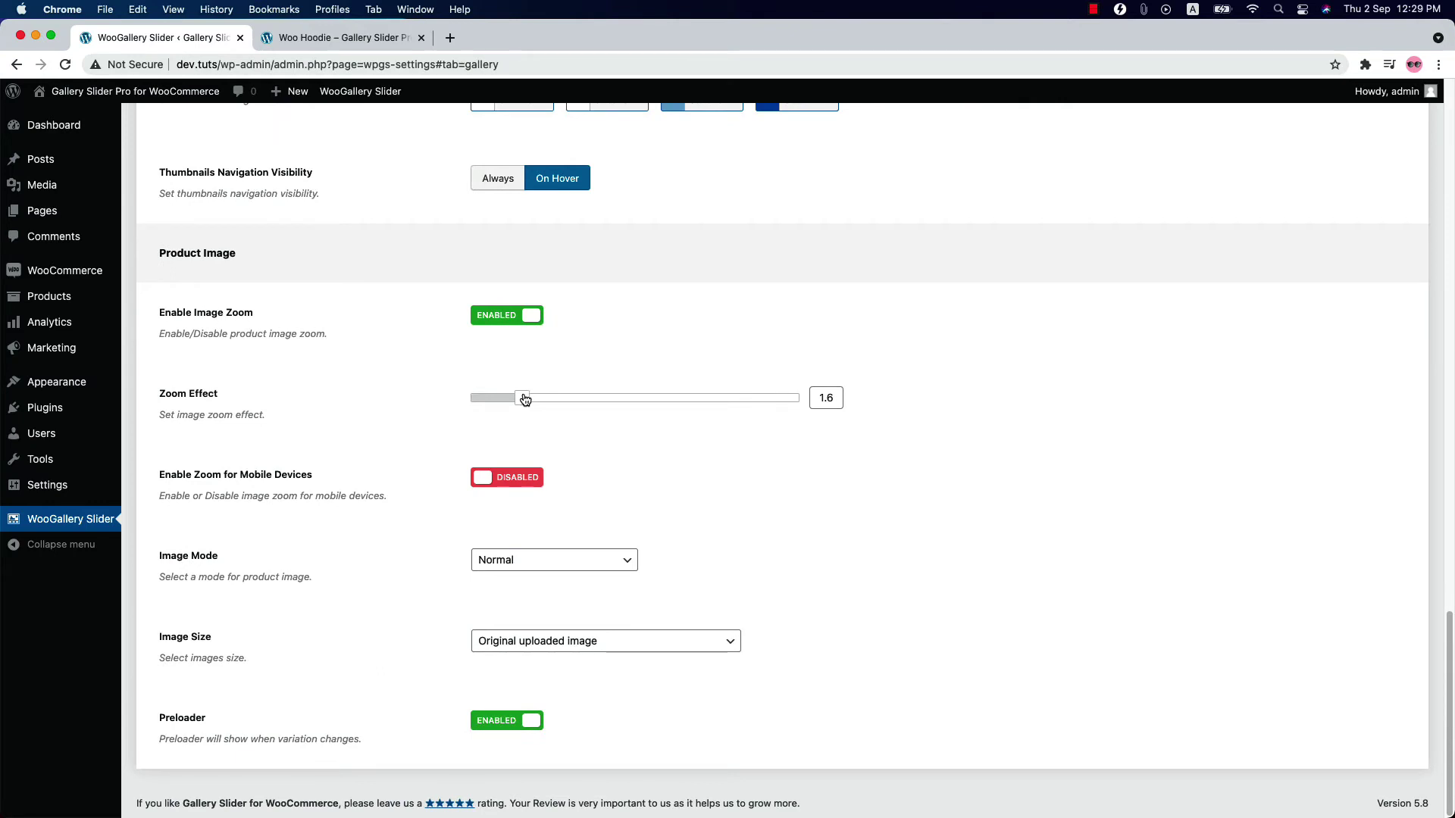
left_click(482, 487)
left_click(514, 487)
Step: Set the product Image Mode to Grayscale and save the settings
left_click(526, 575)
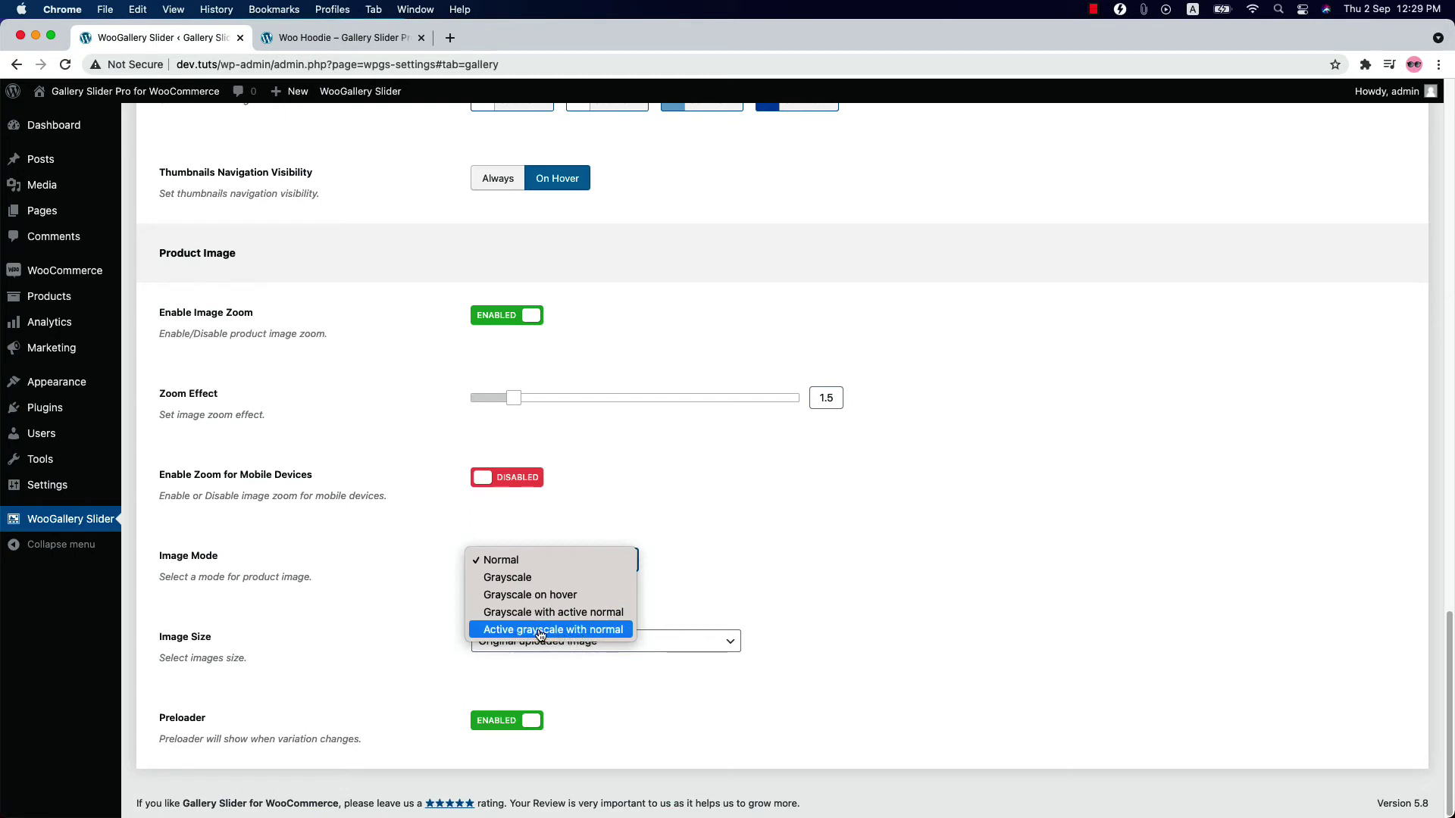
left_click(508, 577)
left_click(509, 561)
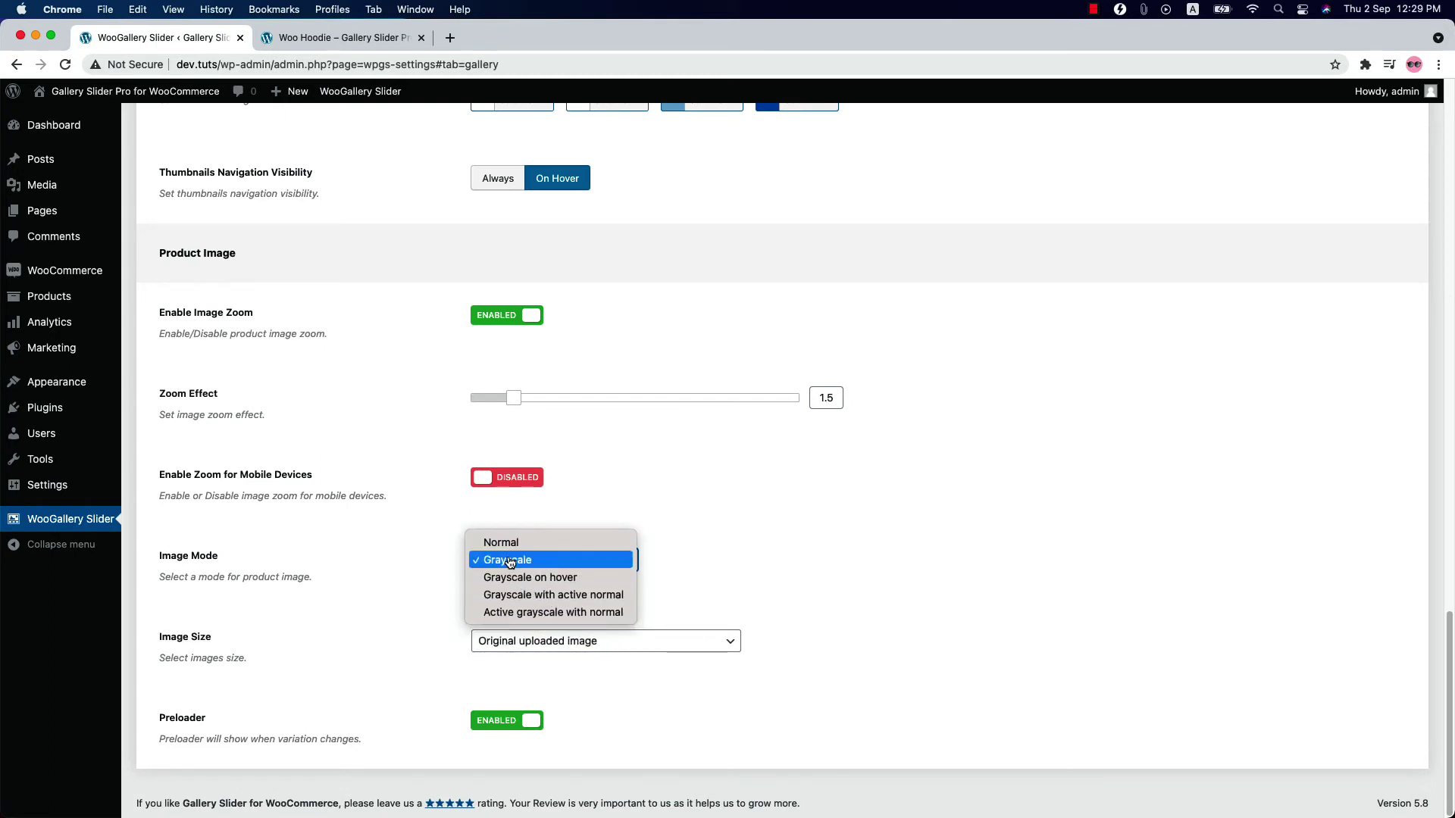
left_click(509, 561)
scroll(848, 540, "up", 15)
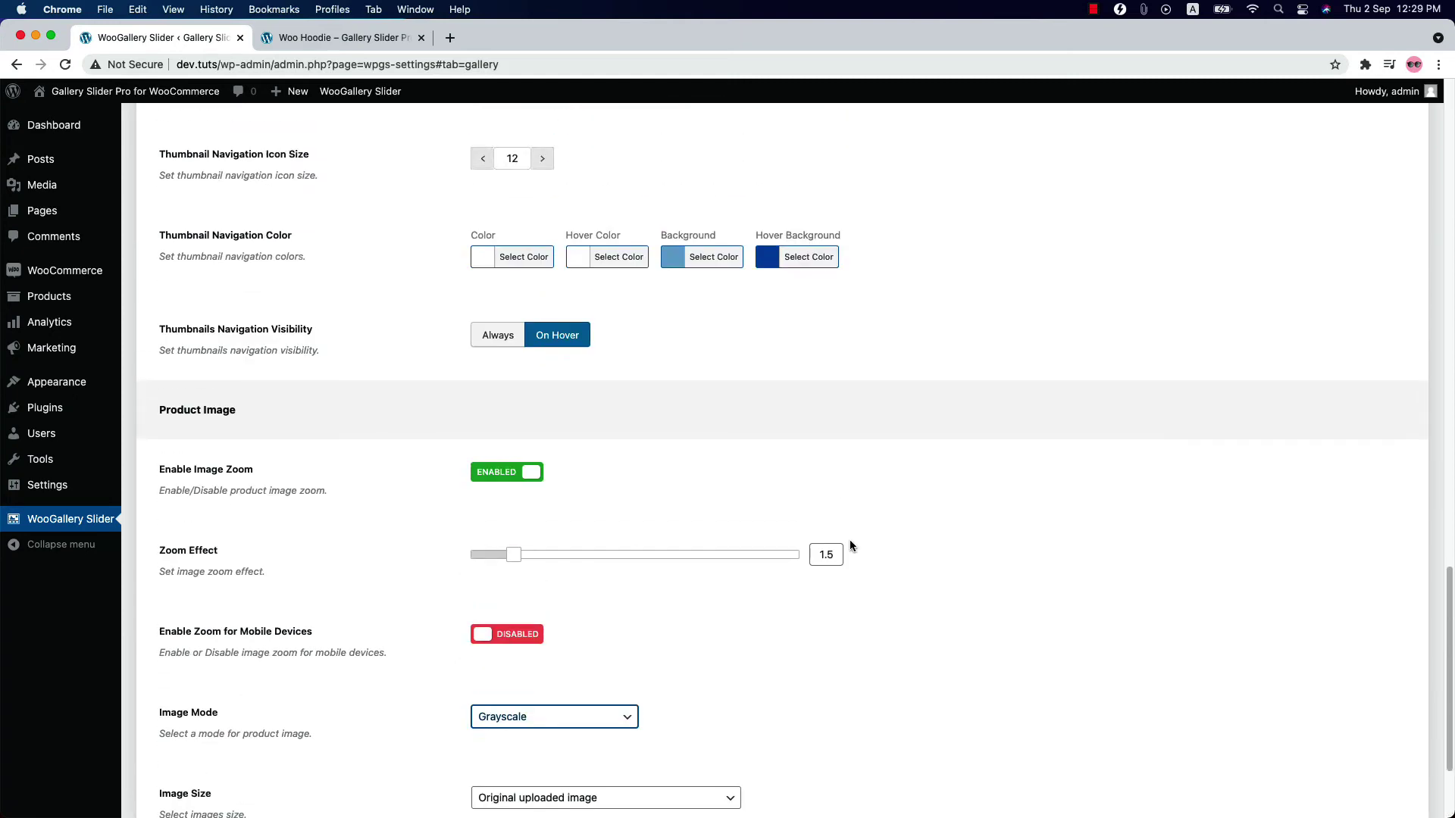
left_click(1211, 219)
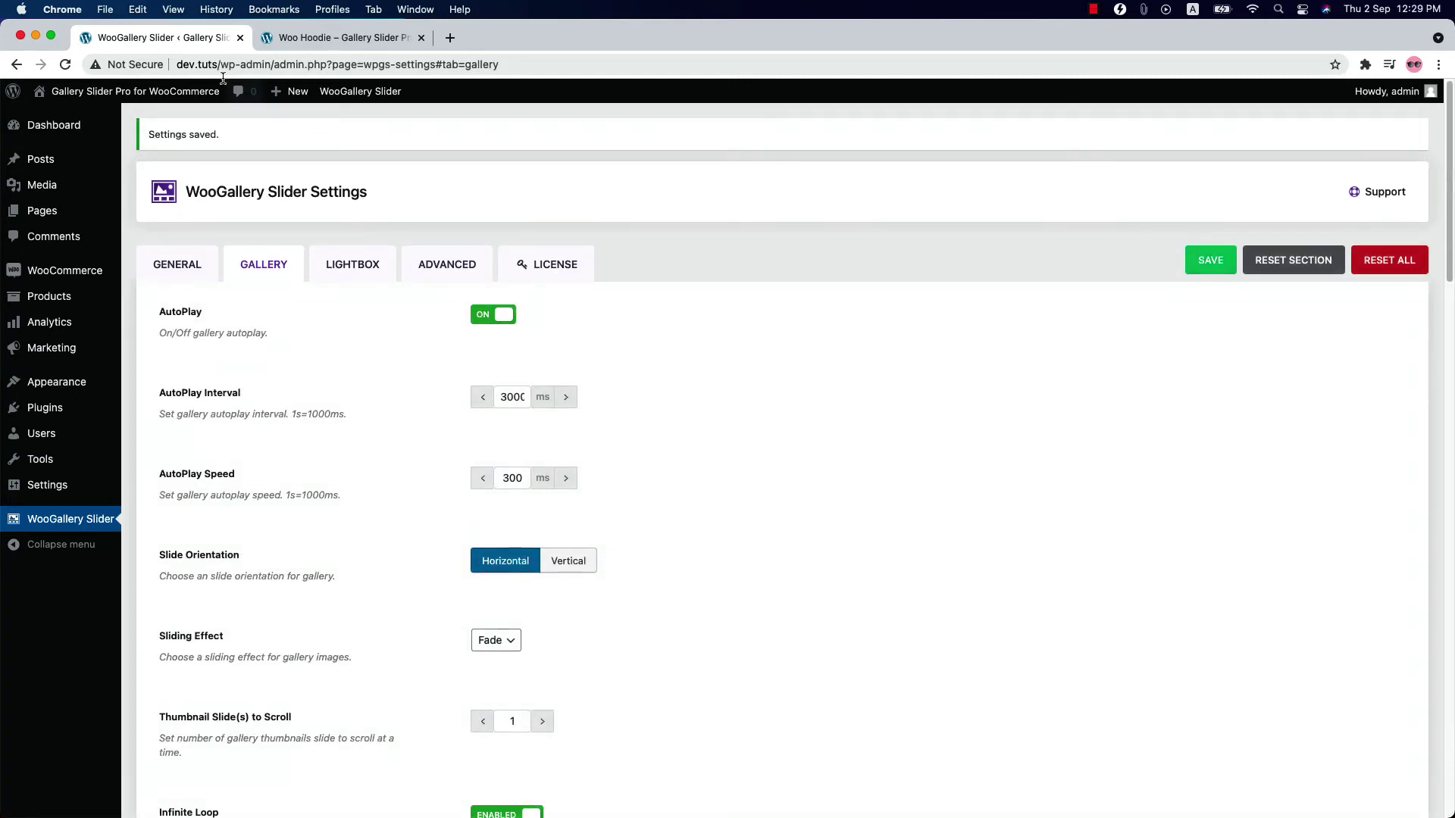
Step: Reload the Woo Hoodie product page and advance through the gallery images to check the grayscale mode
left_click(341, 37)
left_click(65, 65)
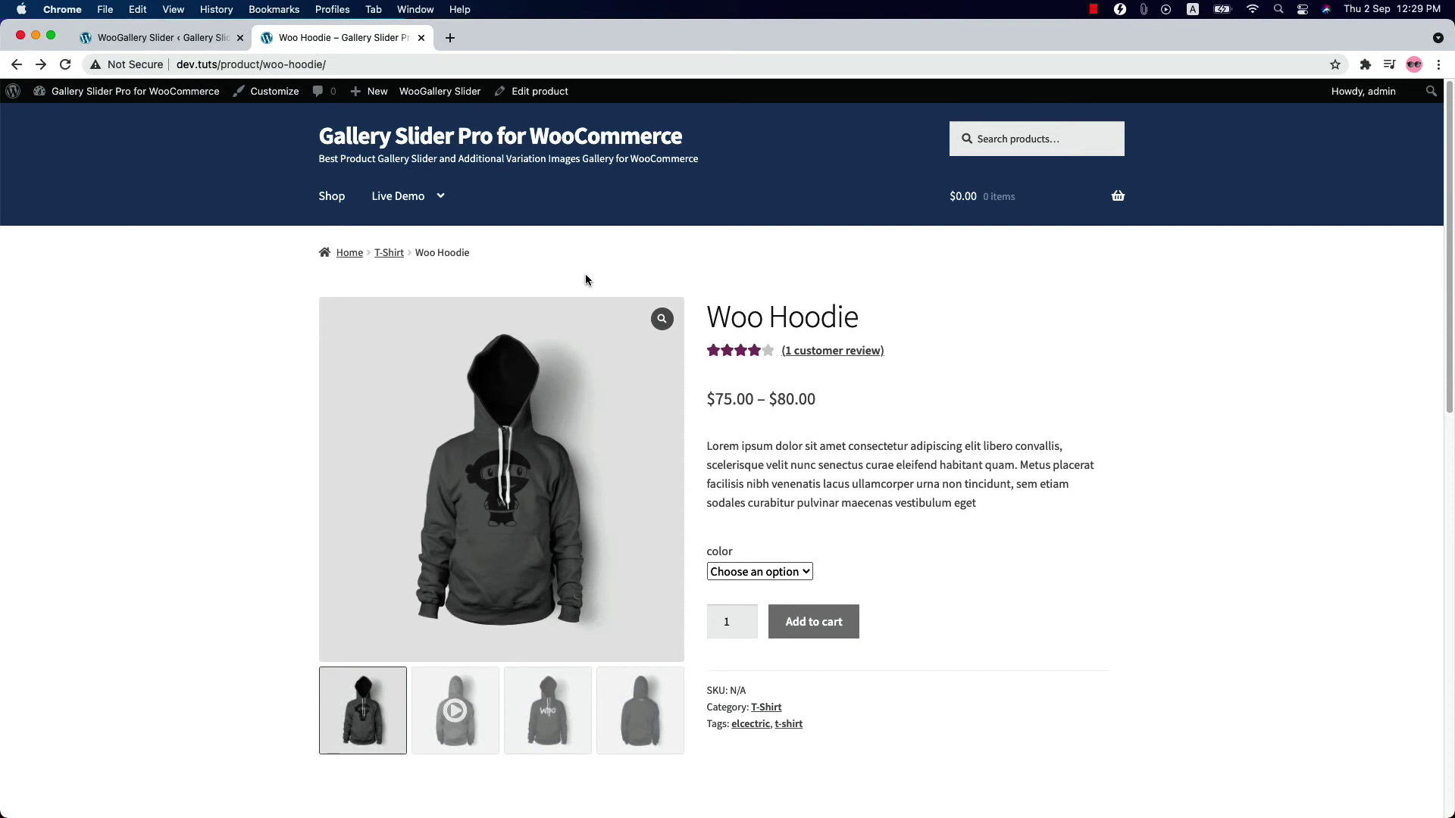
left_click(665, 491)
left_click(665, 491)
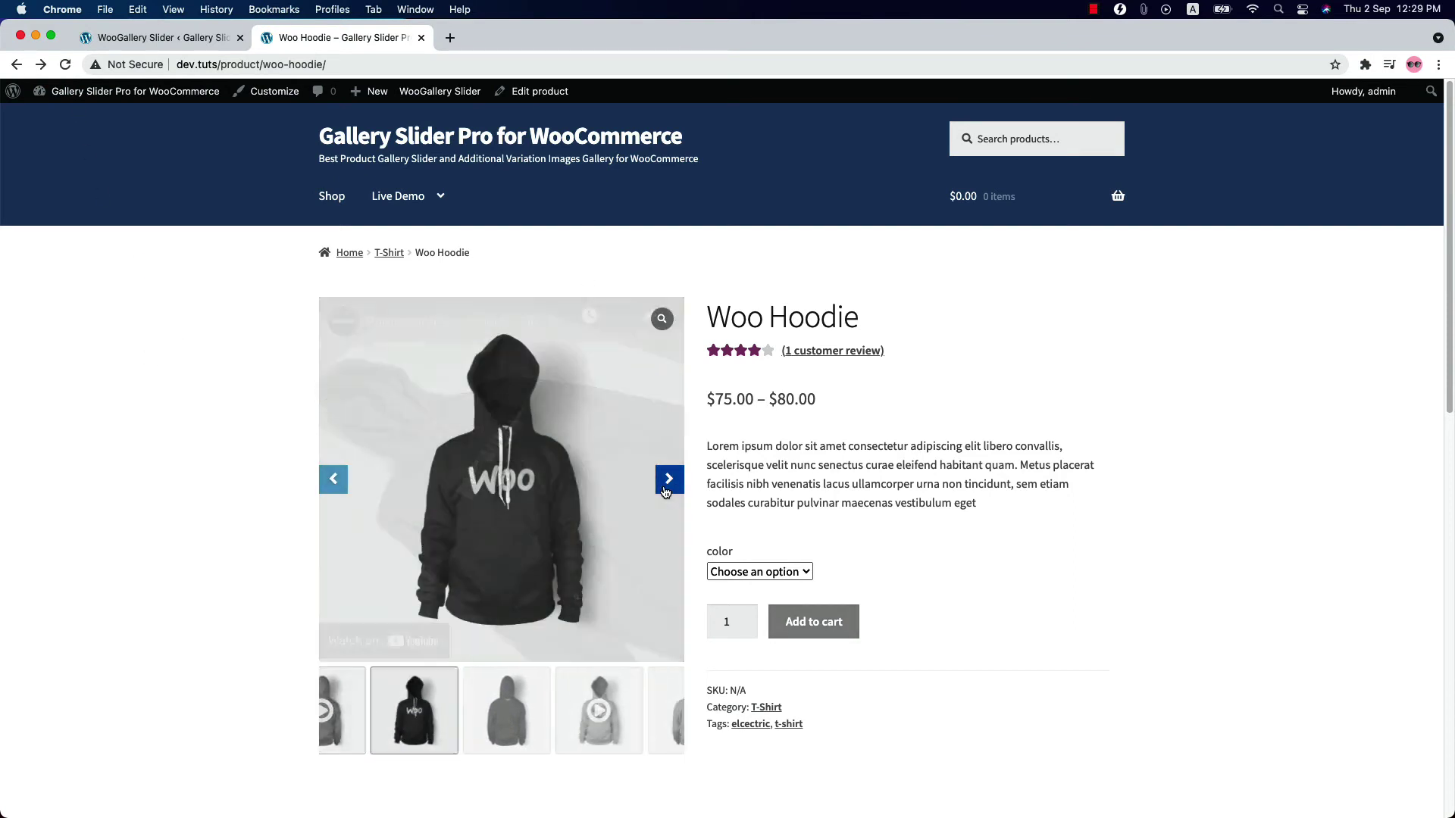
left_click(665, 491)
left_click(665, 491)
Step: Return to the Gallery settings, change the Image Mode to Grayscale on hover and save
left_click(159, 37)
scroll(318, 619, "down", 15)
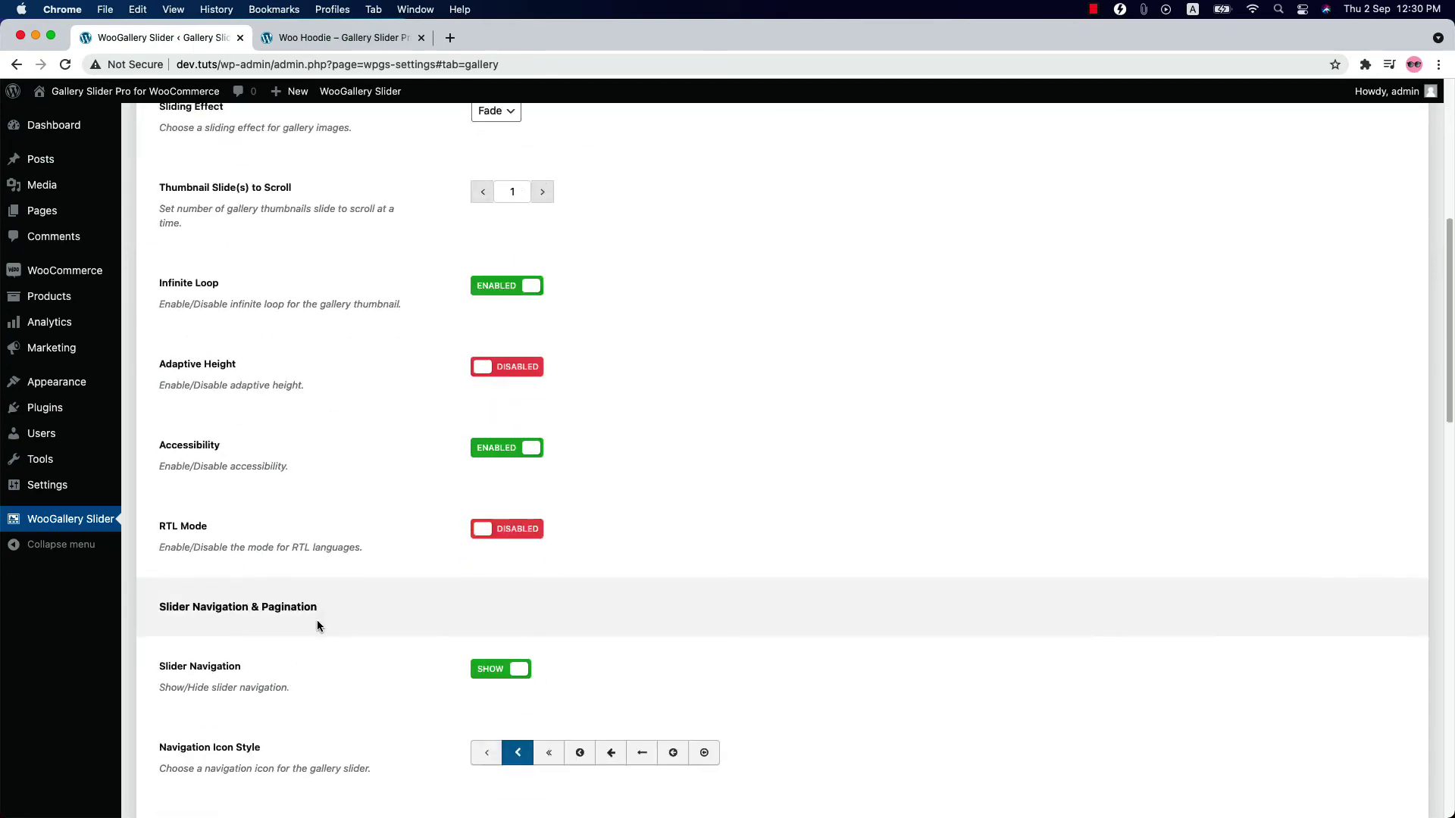
left_click(480, 564)
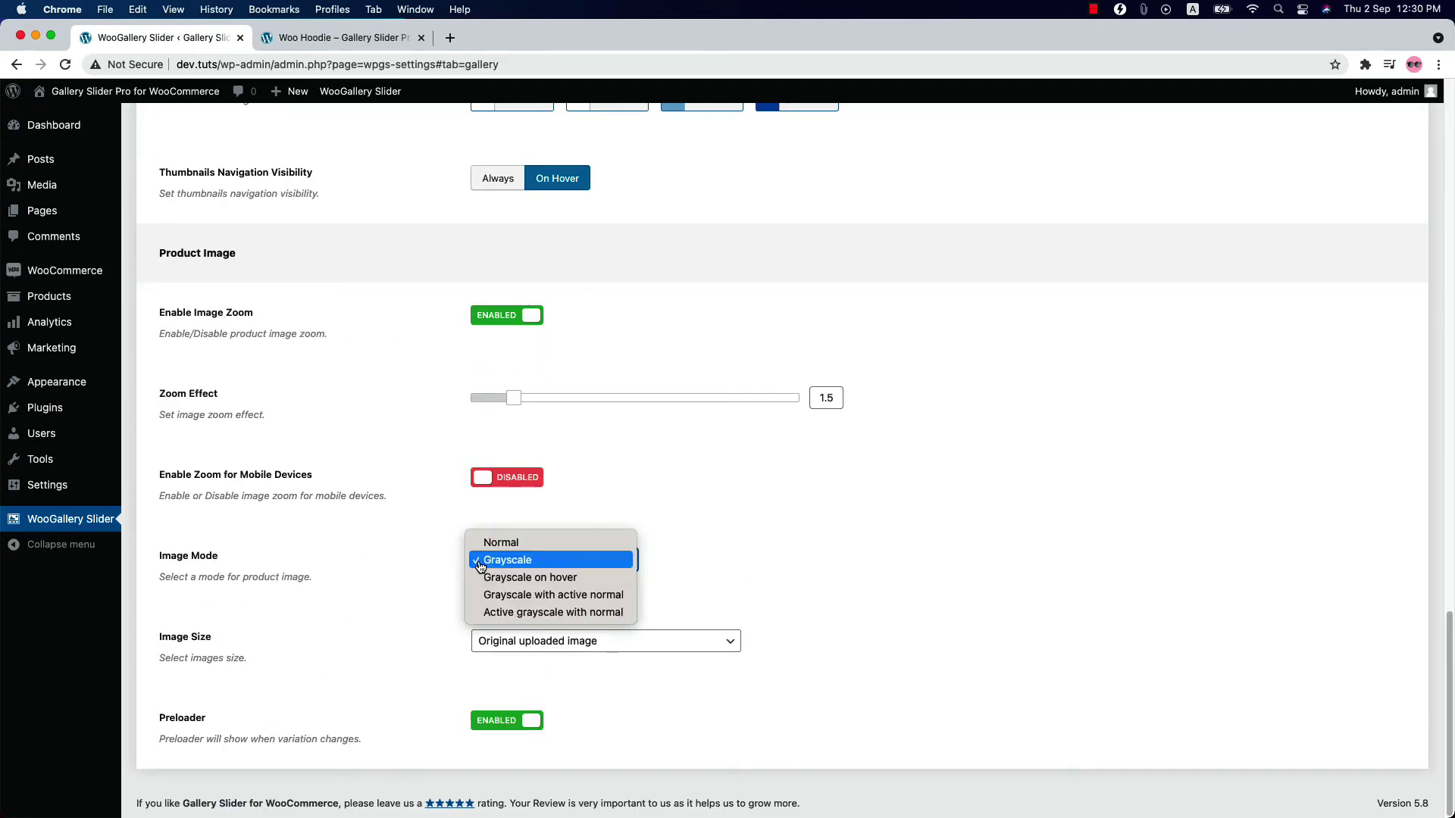
left_click(531, 577)
scroll(995, 567, "up", 10)
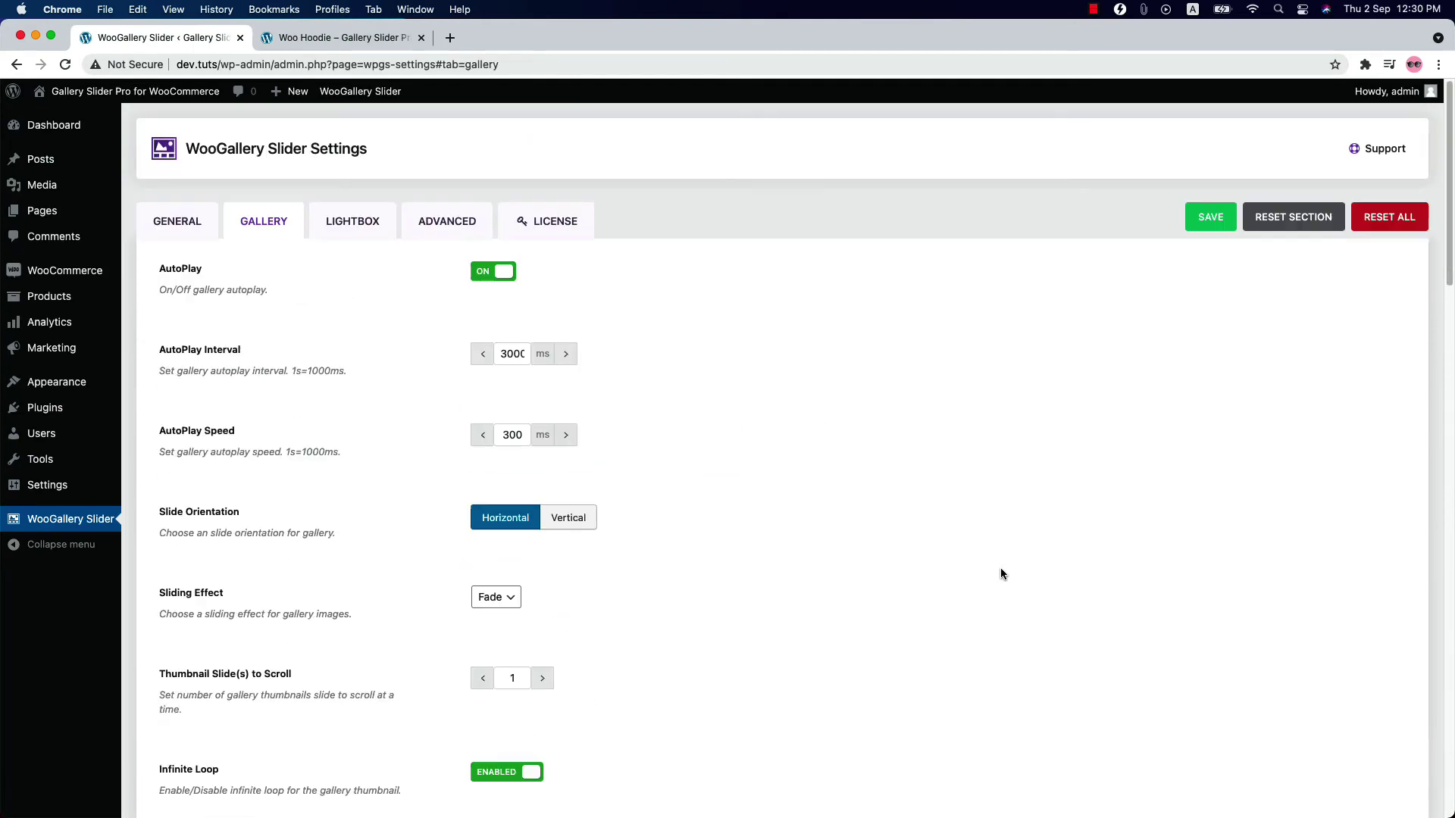
left_click(1211, 220)
Step: Reload the Woo Hoodie product page and advance through the gallery slides to check the grayscale-on-hover mode
left_click(309, 40)
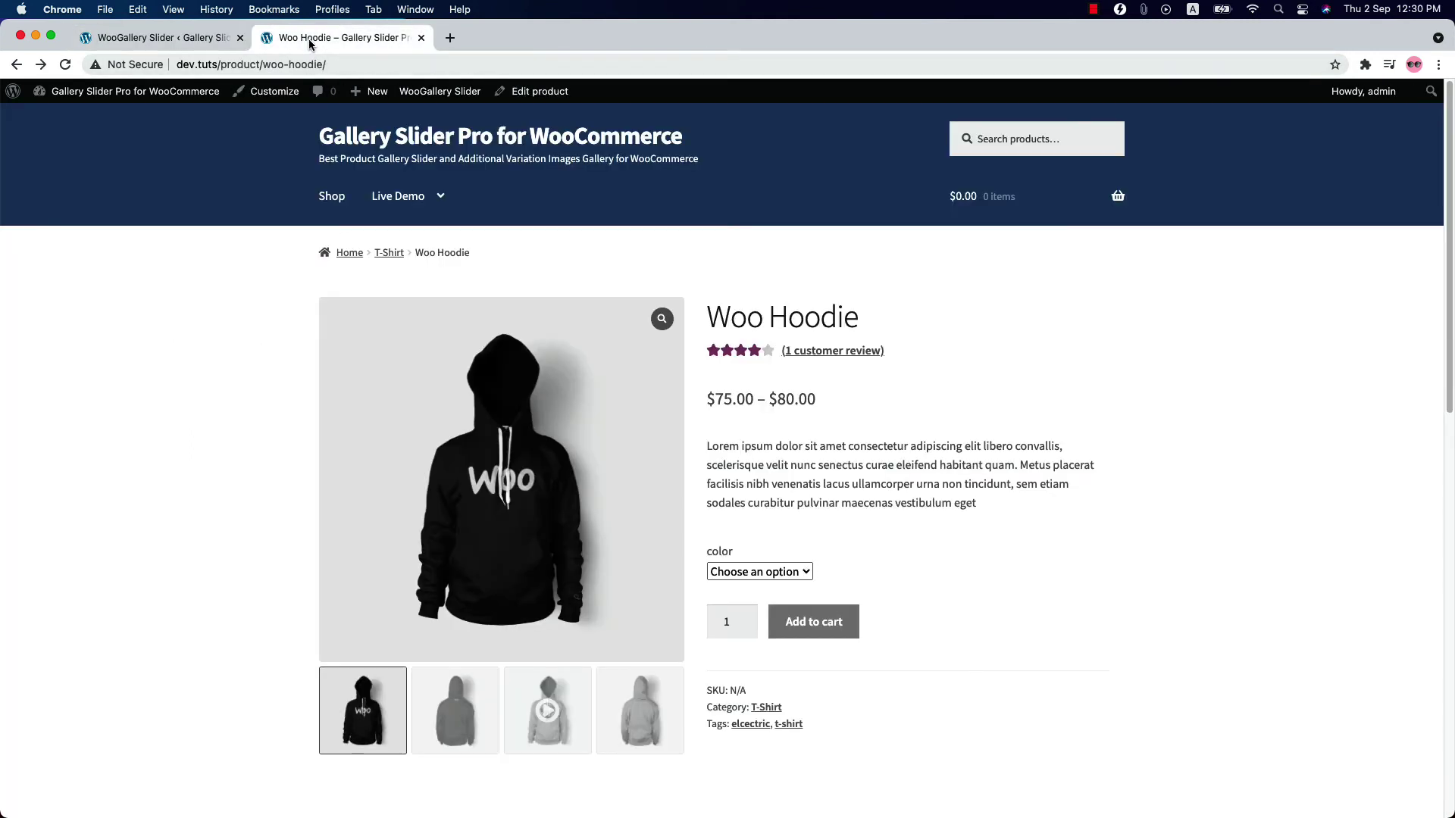
left_click(63, 67)
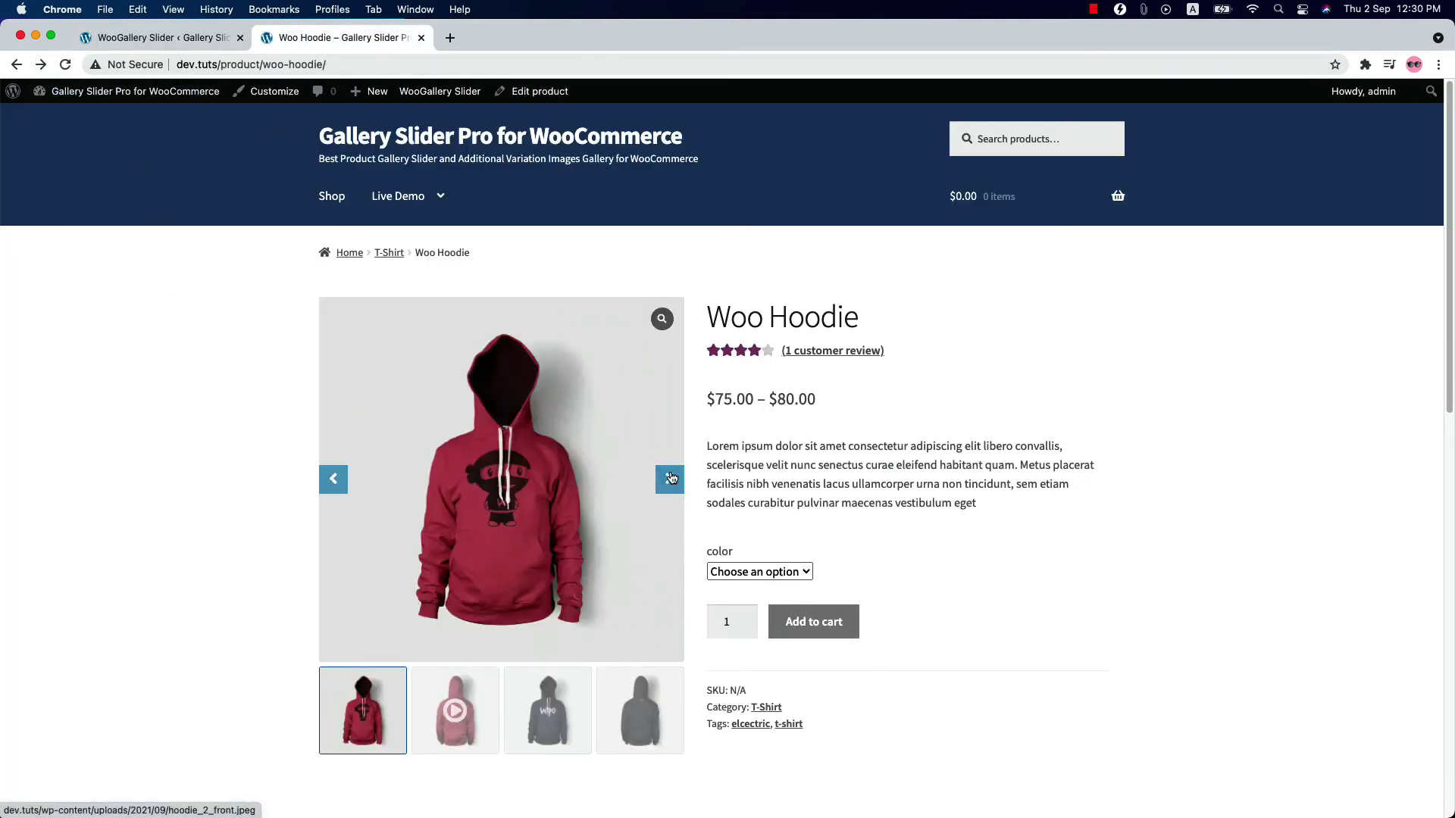
left_click(670, 478)
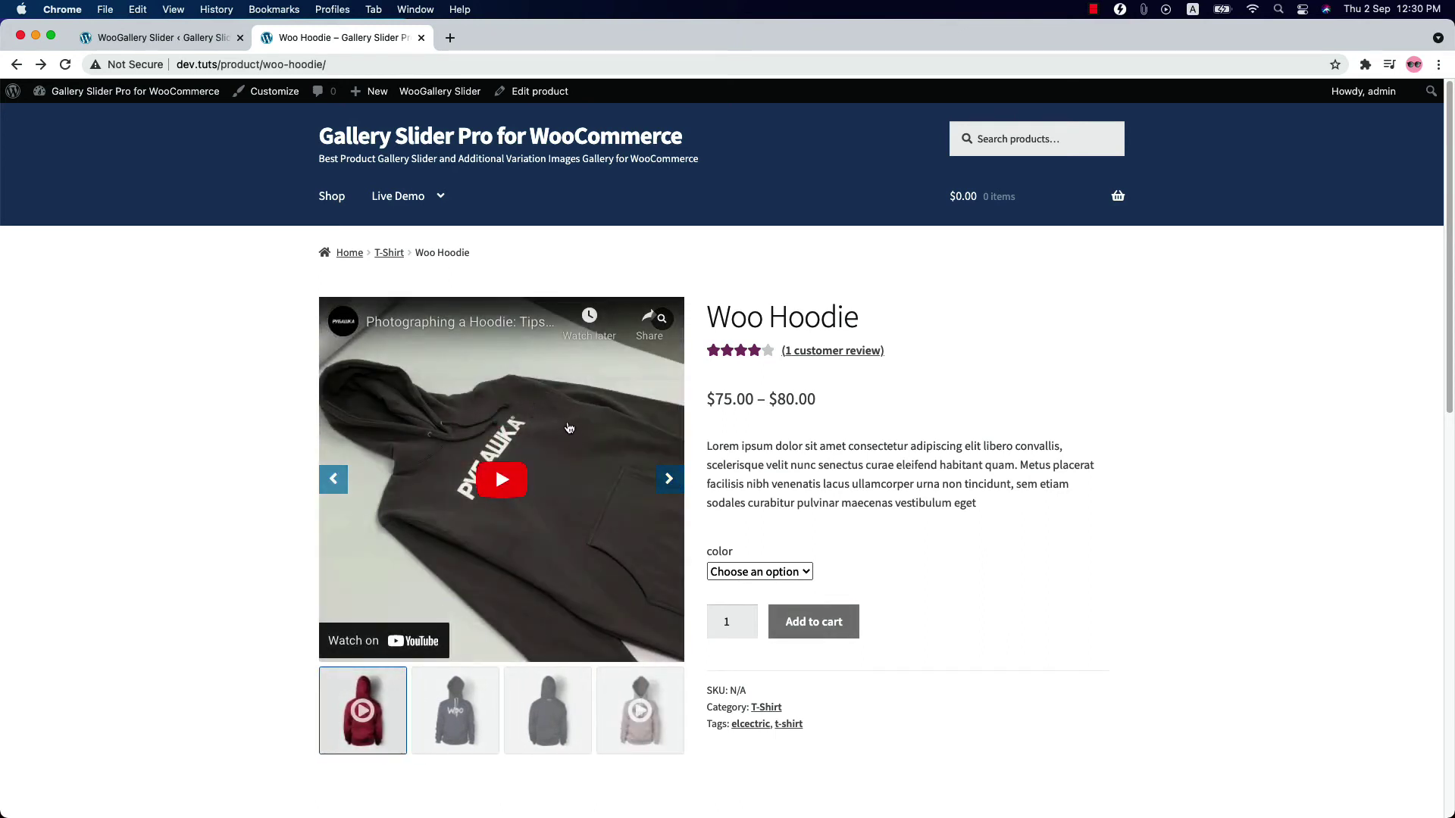
left_click(669, 479)
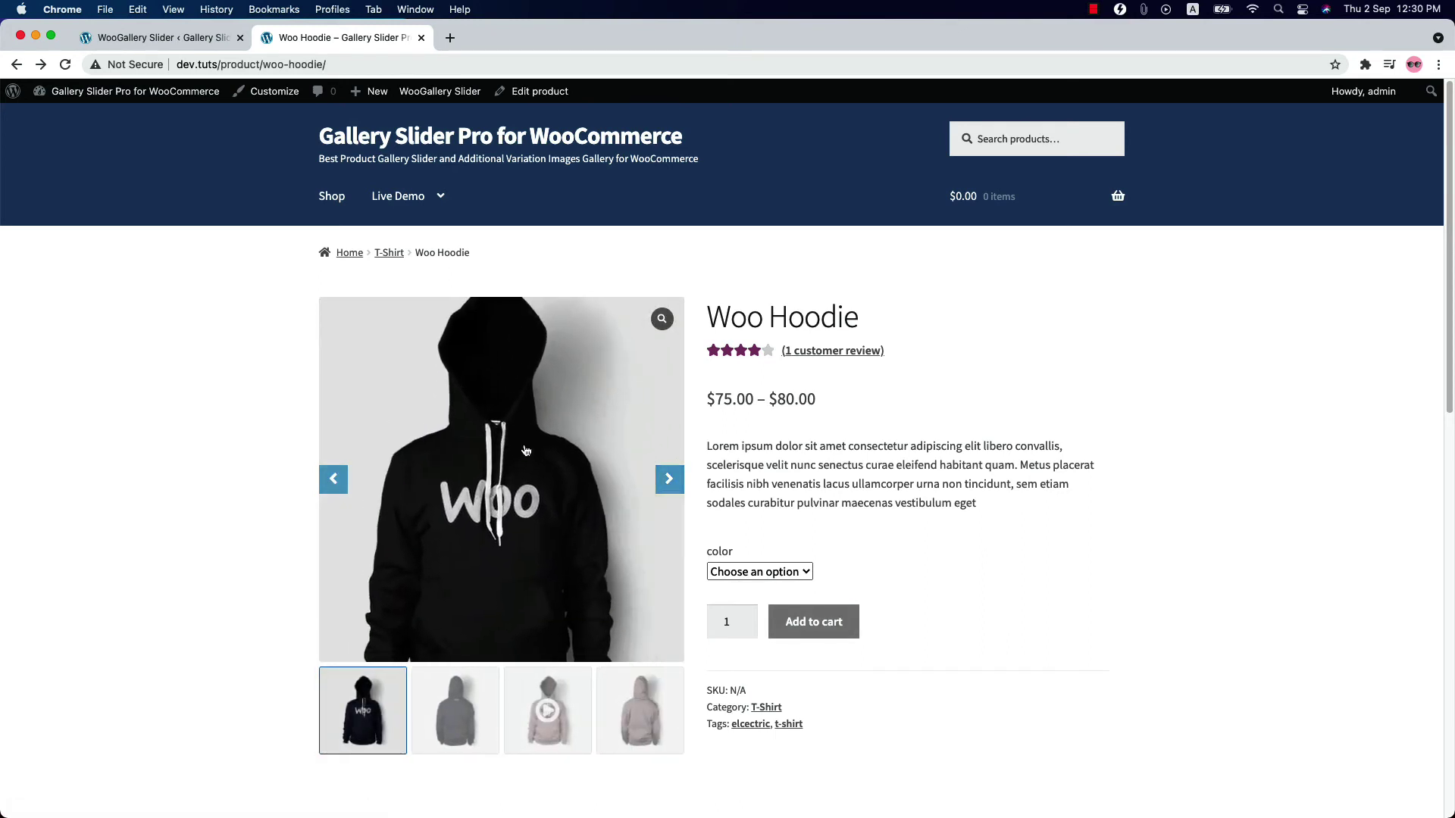
Step: Return to the Gallery settings and set the product Image Mode to Normal
left_click(159, 38)
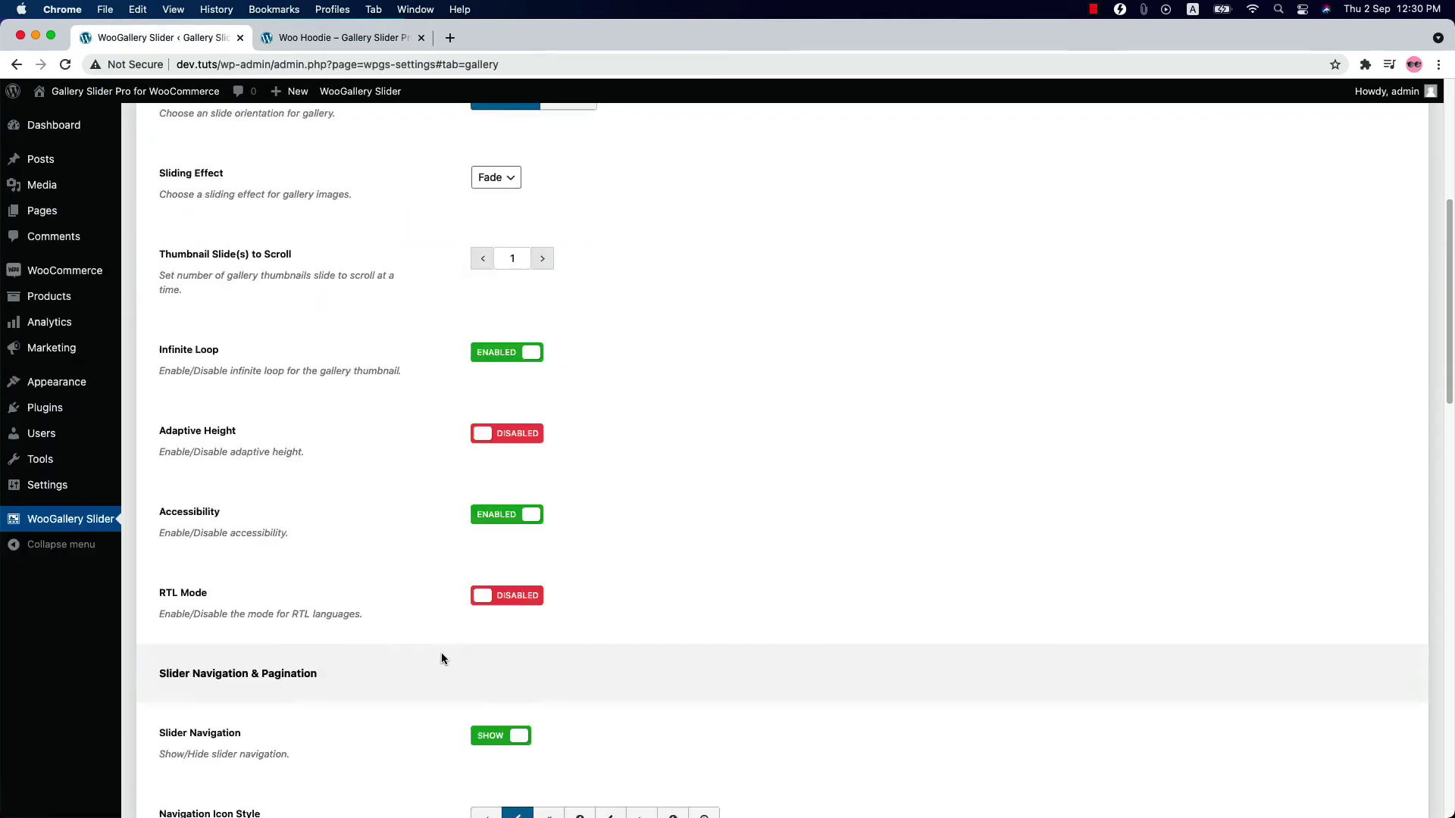
scroll(441, 653, "down", 10)
left_click(530, 559)
left_click(526, 528)
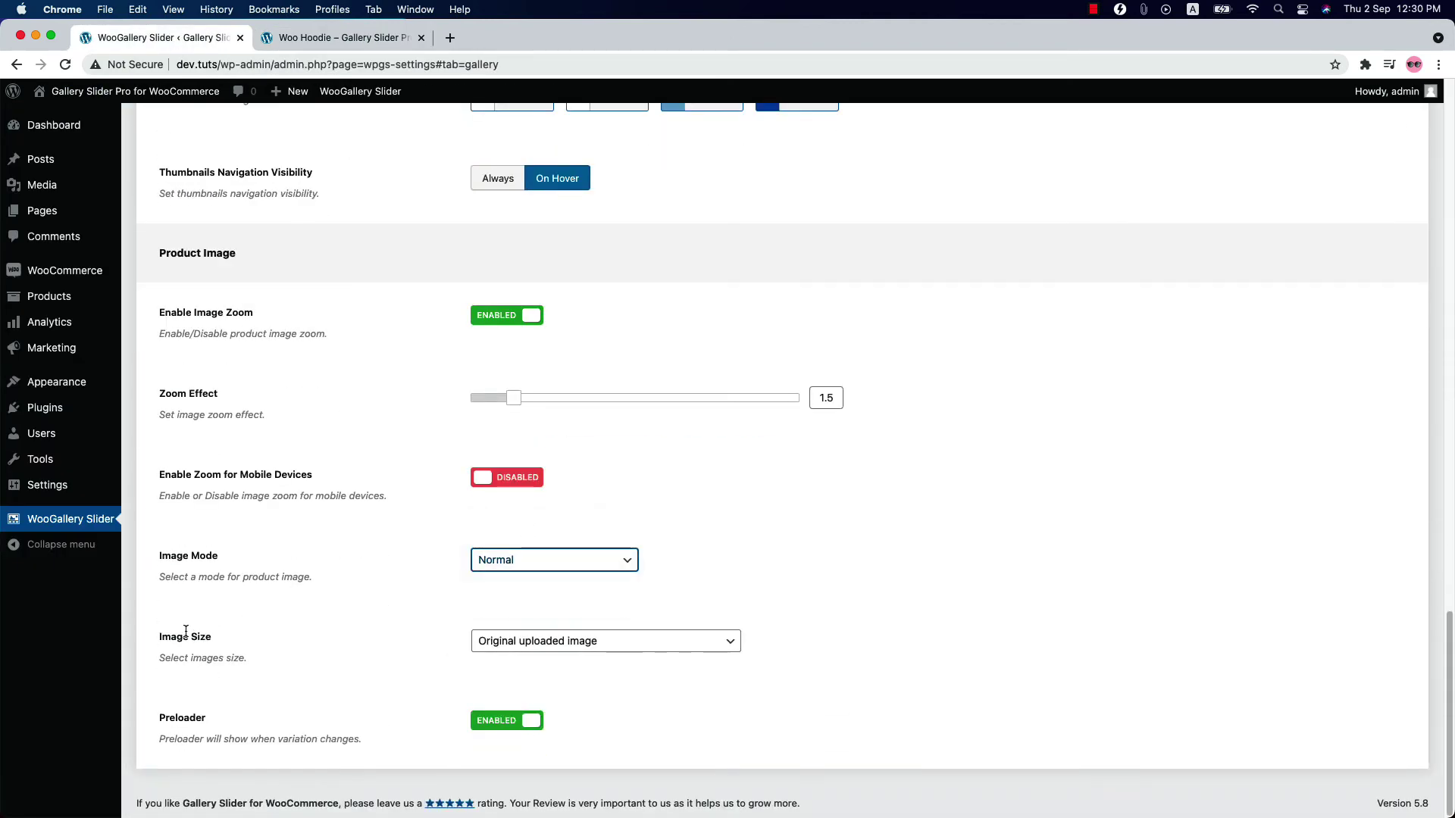
Step: Set the Image Size to Set custom size and look over its width, height and crop options
left_click(546, 641)
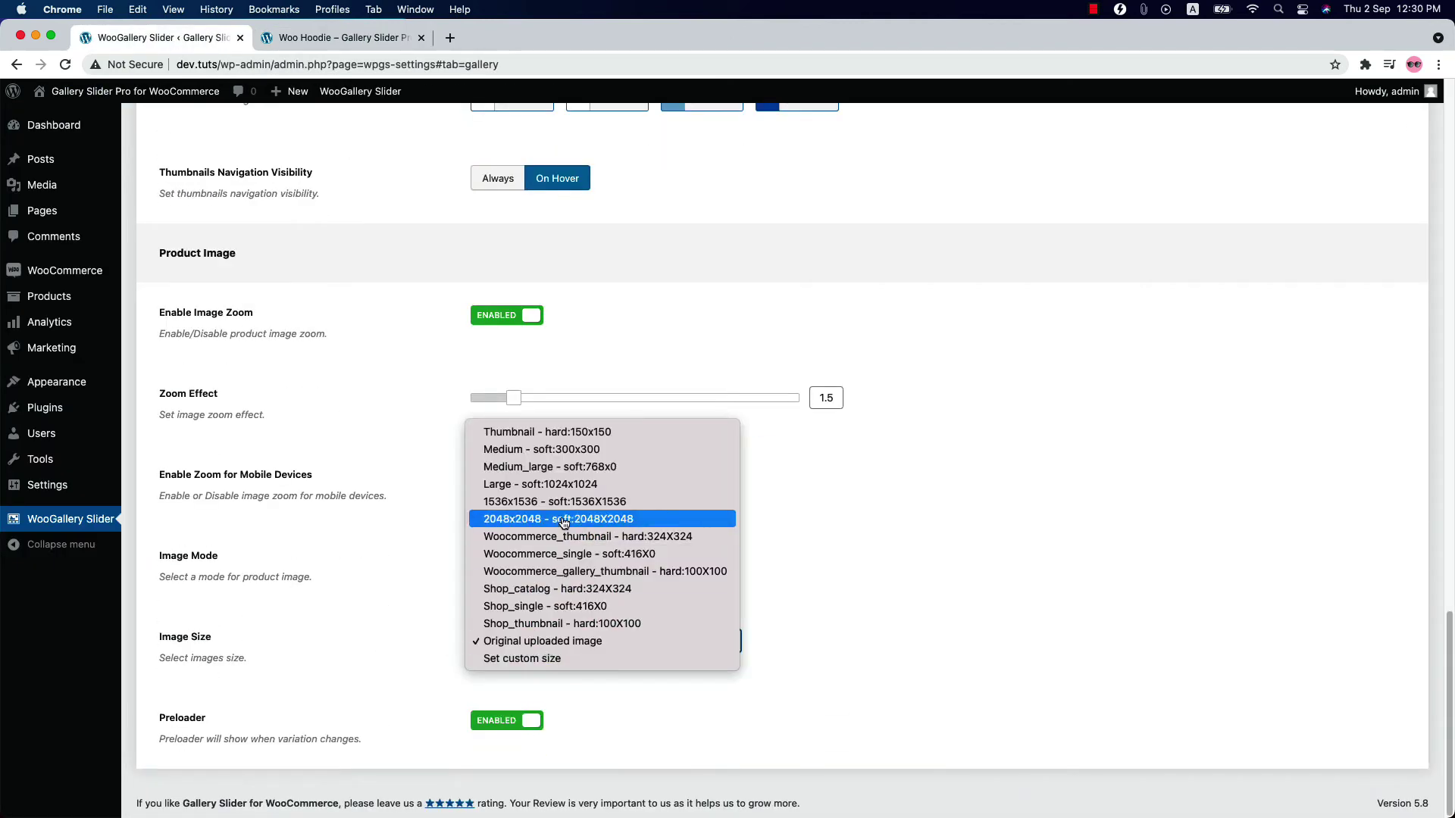
left_click(529, 661)
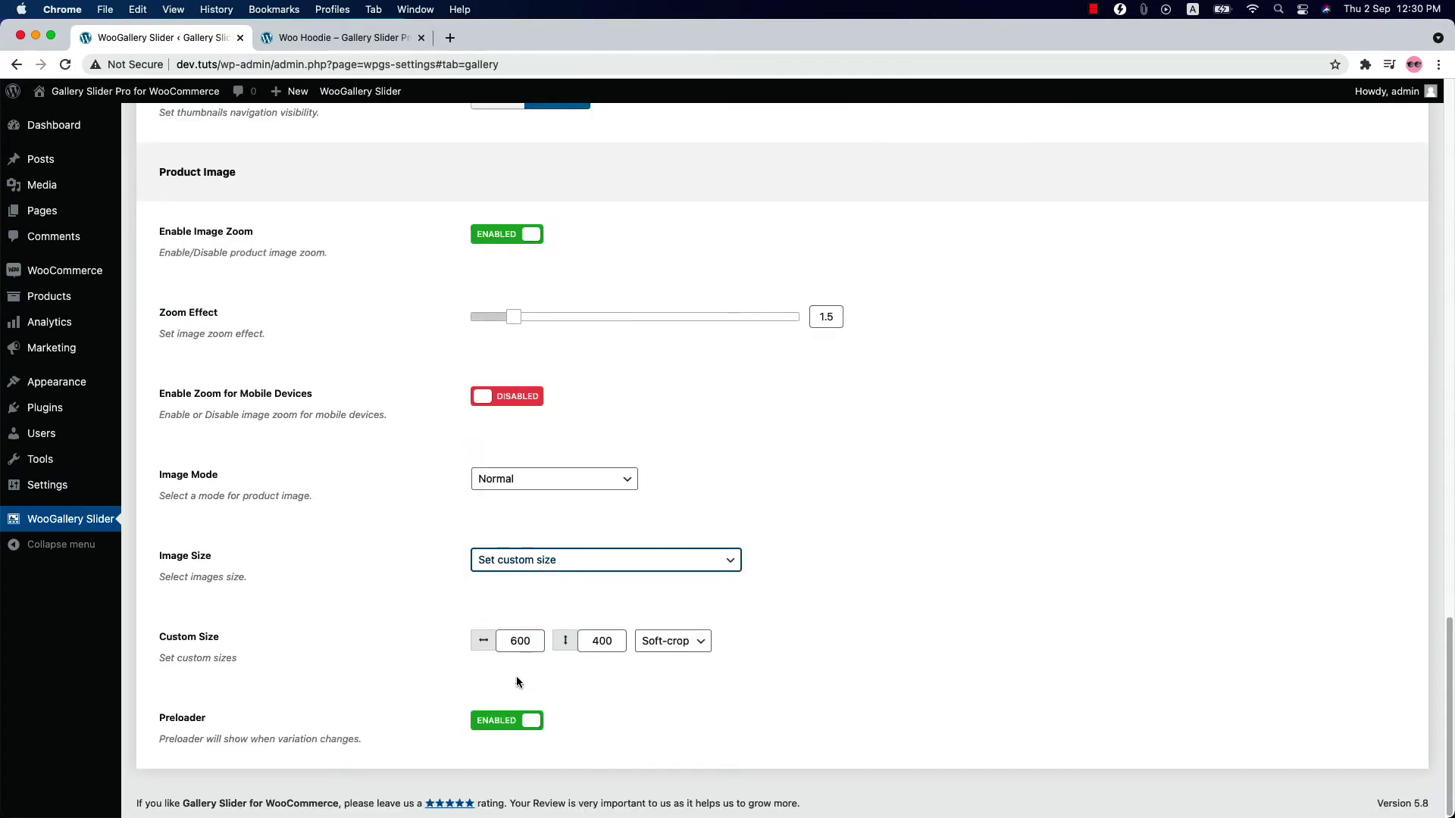
left_click_drag(533, 644, 509, 644)
left_click_drag(611, 644, 592, 643)
left_click(690, 649)
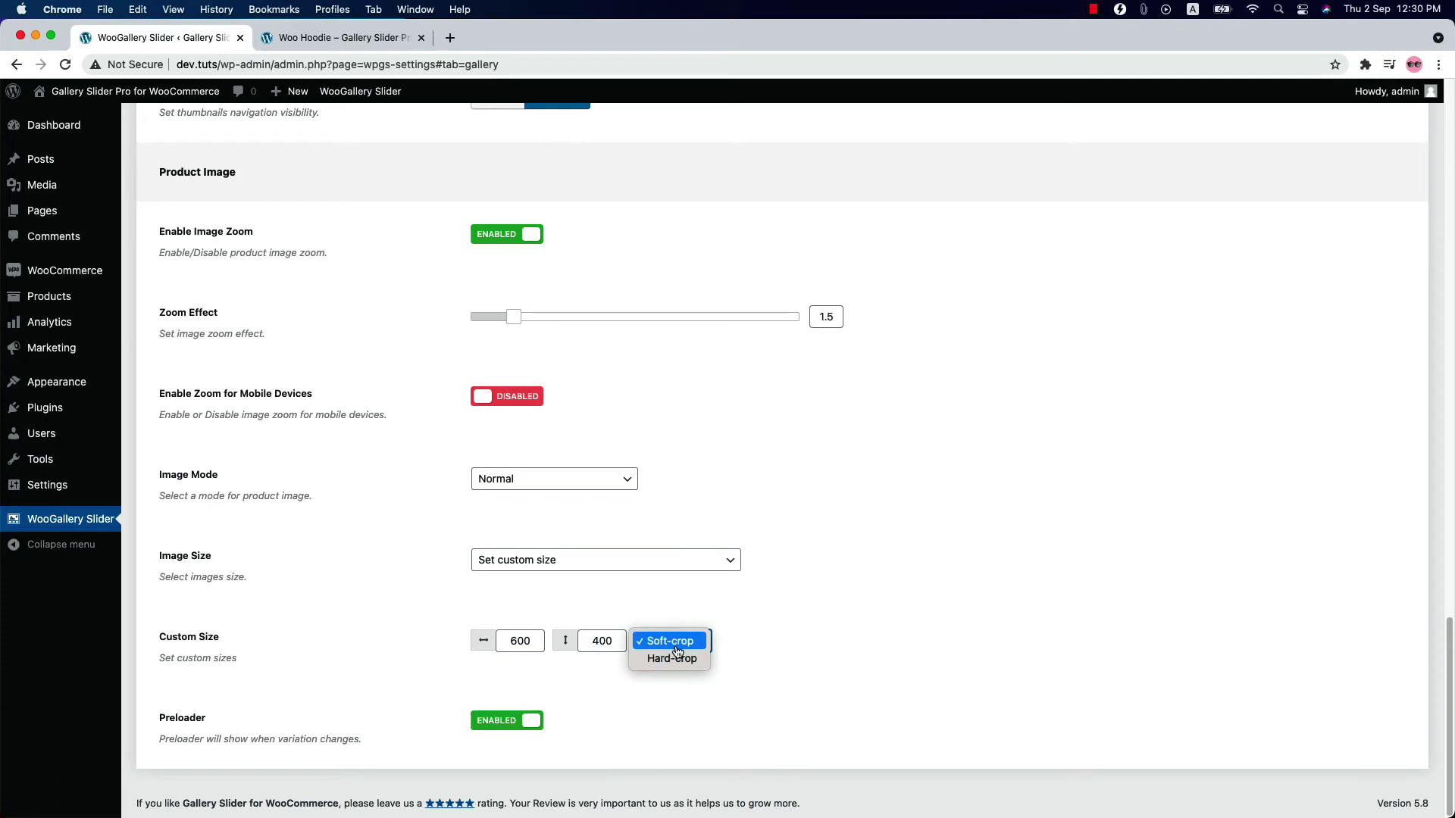
left_click(754, 642)
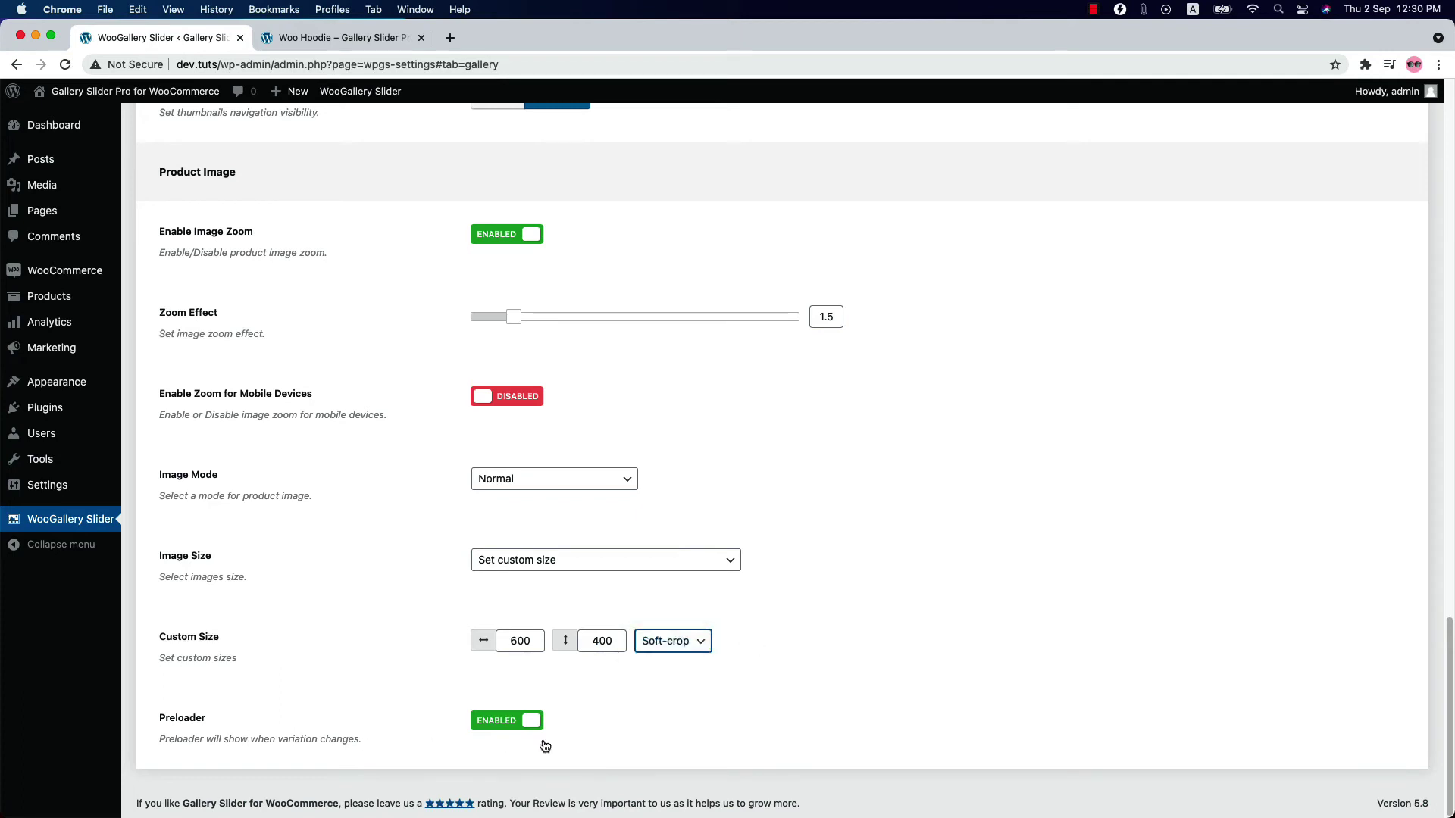
Step: Try disabling the product image preloader and enable it again
left_click(518, 727)
left_click(523, 727)
Step: Open the Lightbox settings and disable the lightbox
scroll(816, 671, "up", 20)
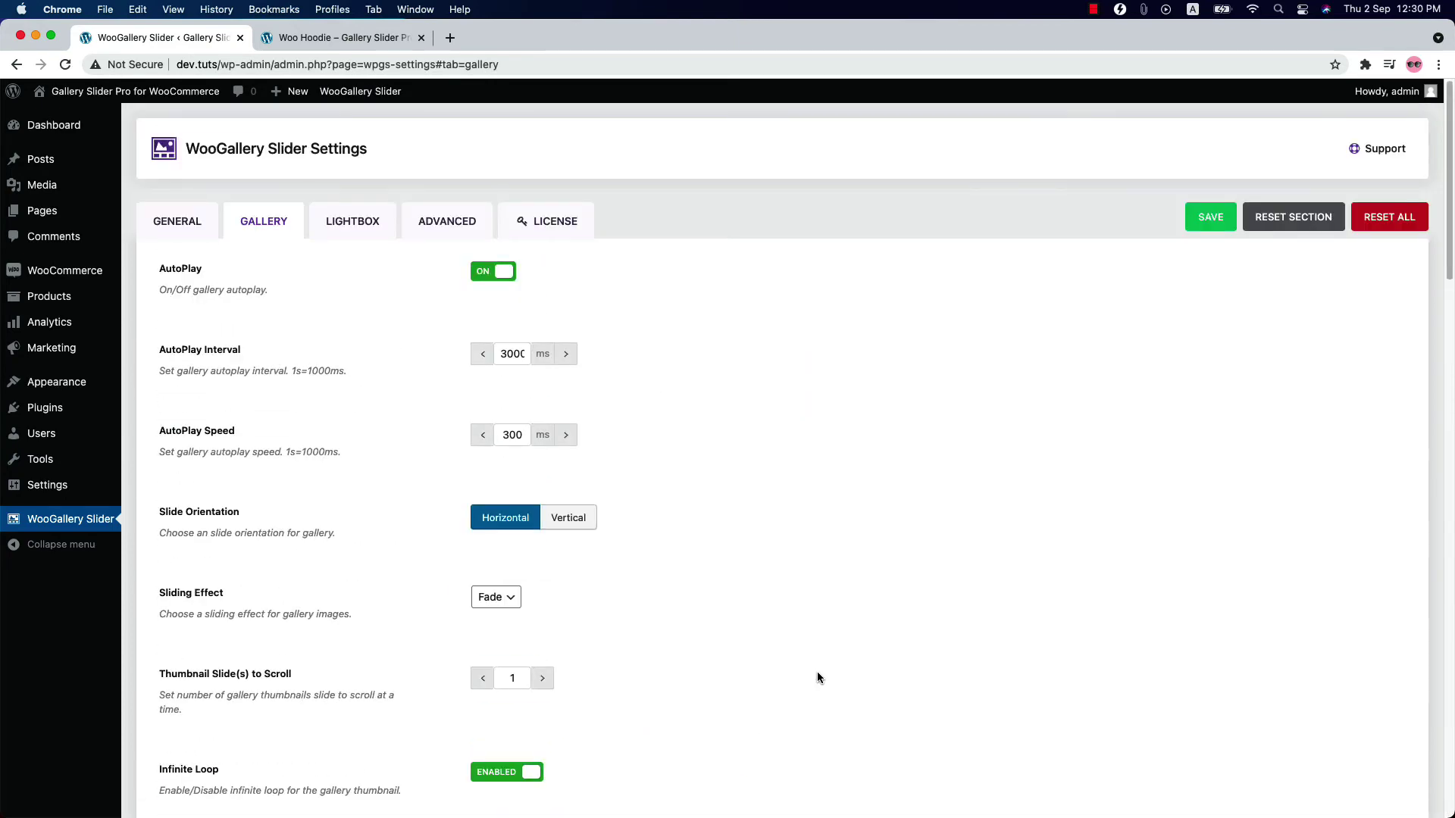
left_click(364, 234)
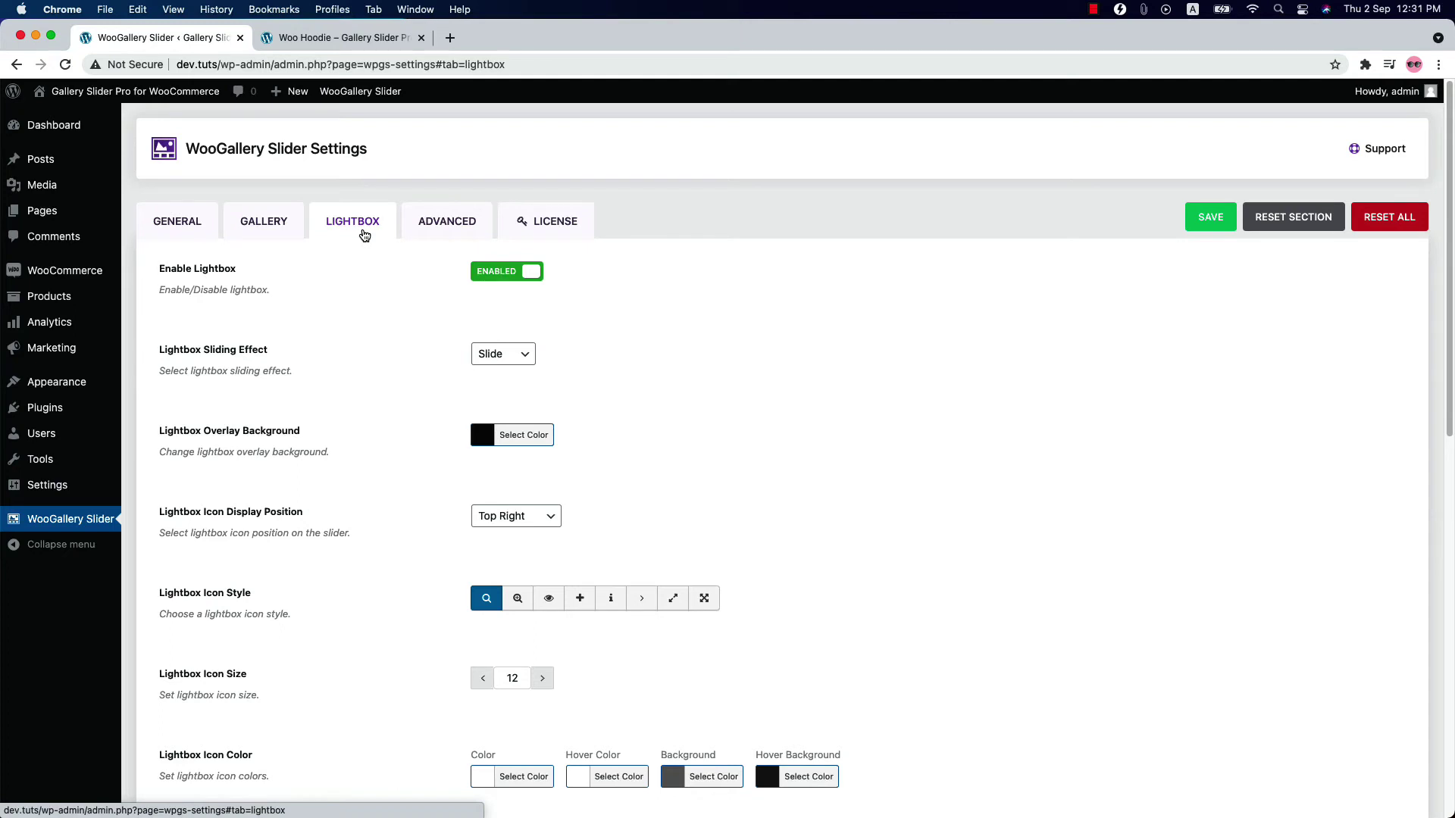
left_click(504, 275)
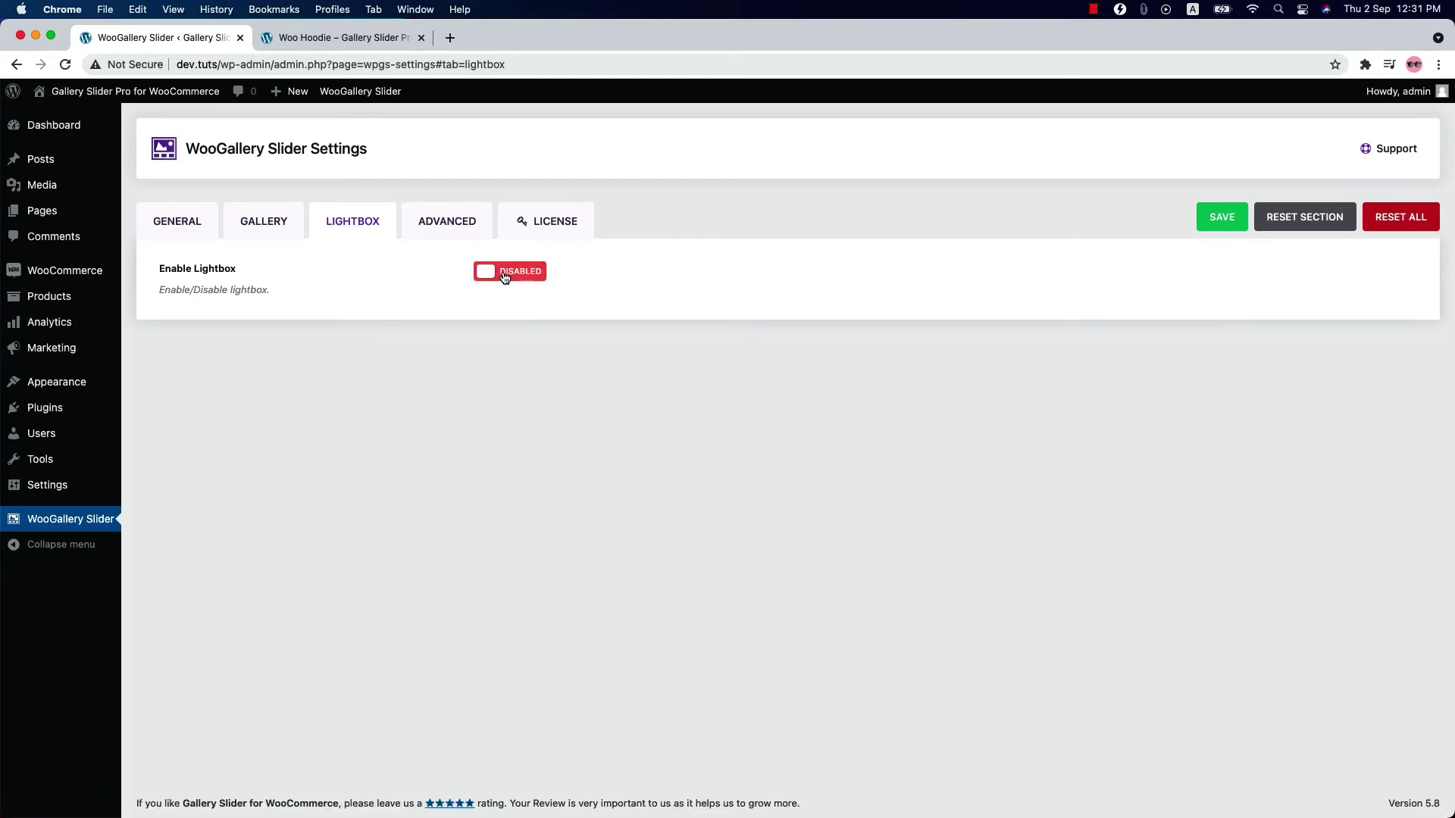
Step: Enable the lightbox again, set the Lightbox Sliding Effect to Fade and save the settings
left_click(505, 275)
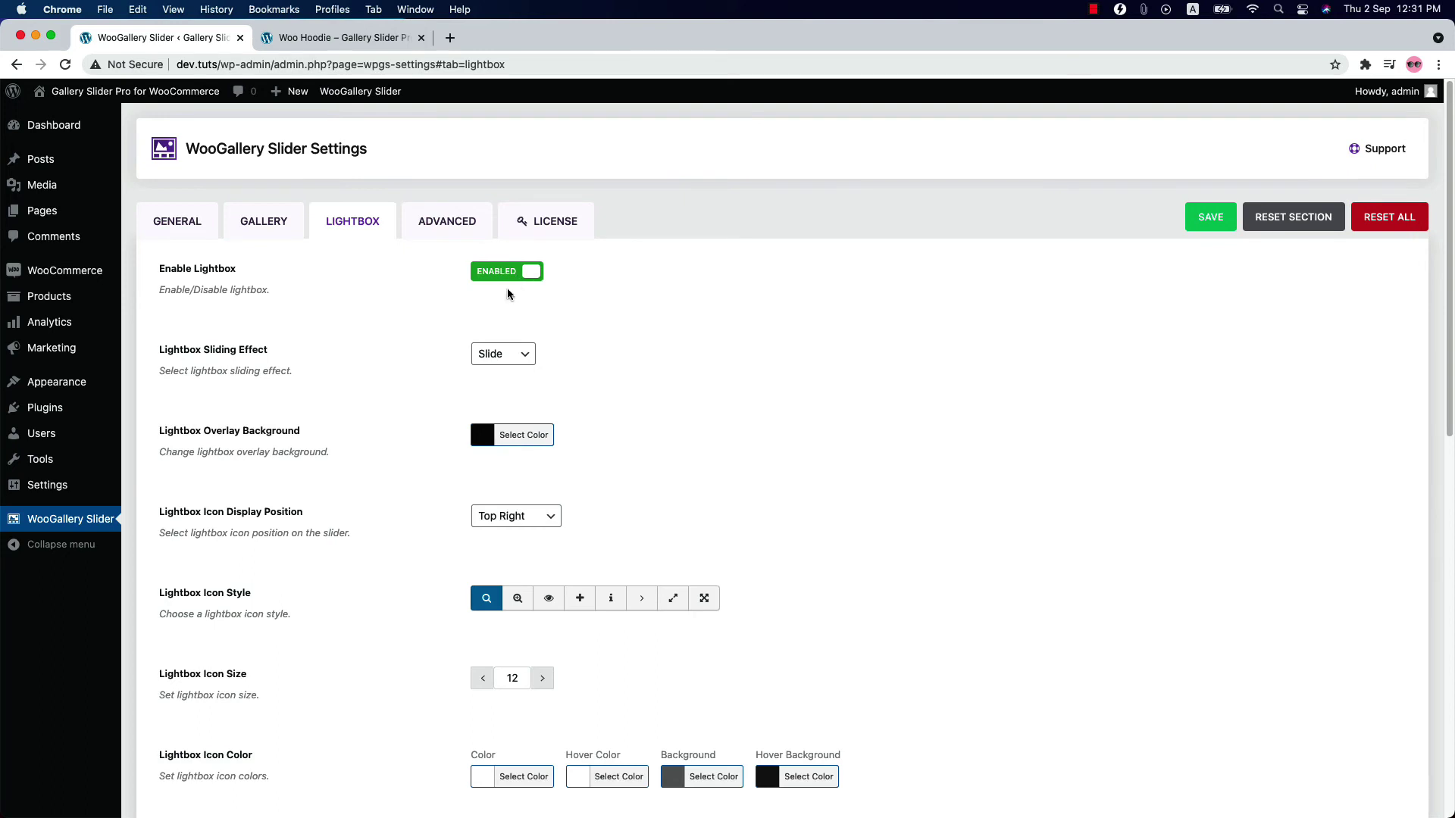
left_click(499, 361)
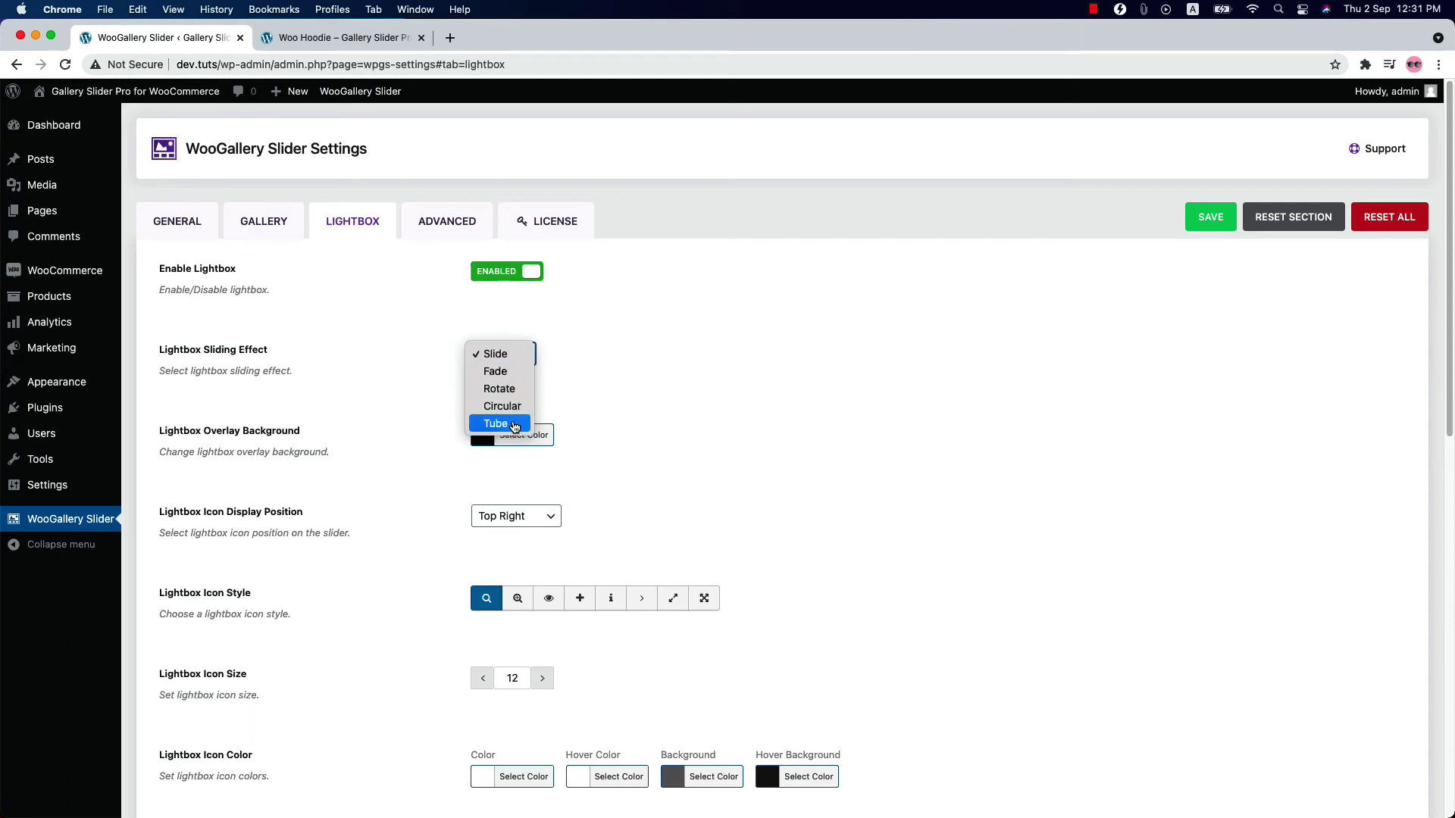
left_click(502, 373)
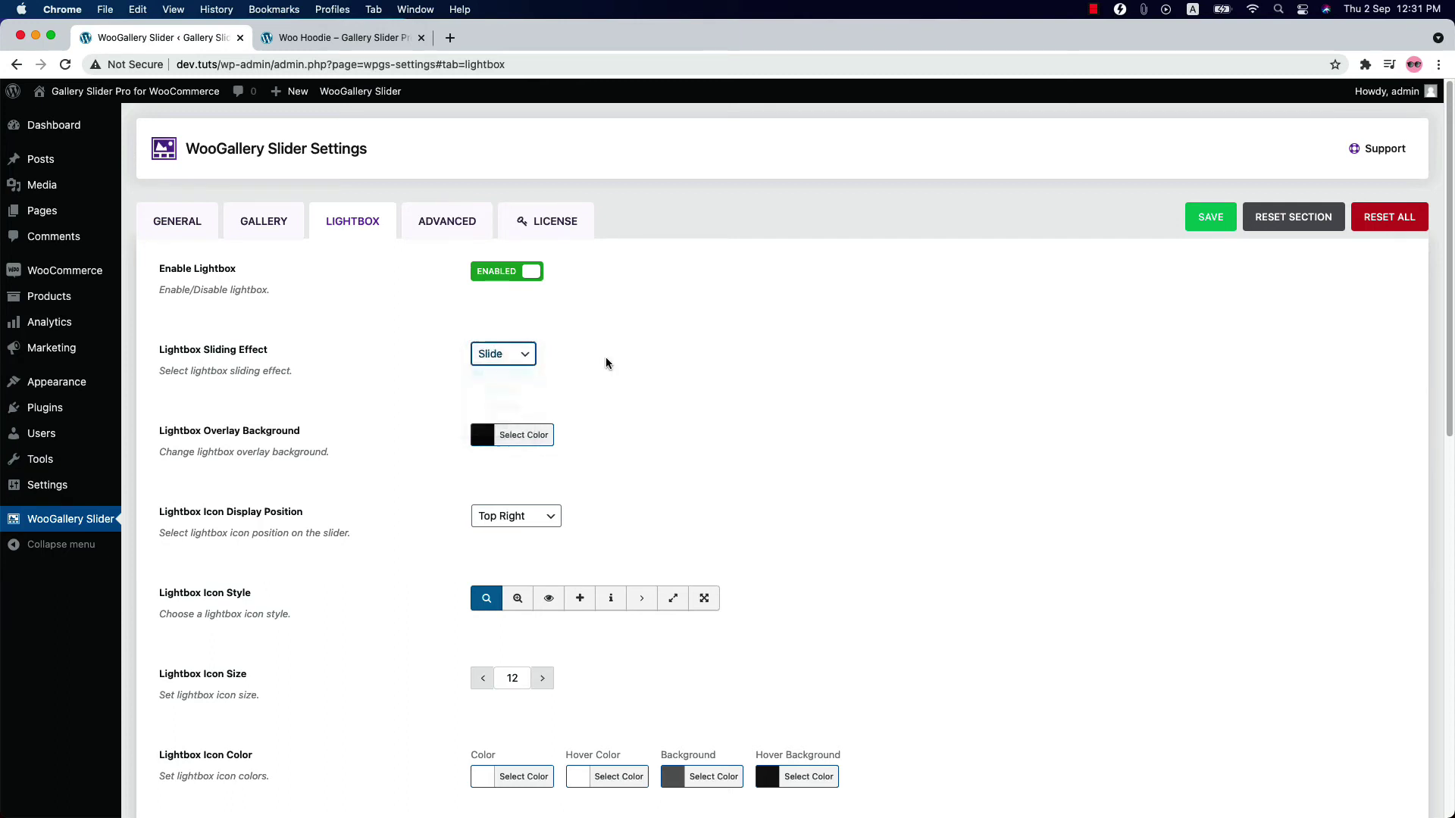
left_click(1210, 220)
Step: Reload the Woo Hoodie product page, open the lightbox and browse back and forth through its images to check the sliding effect
left_click(341, 38)
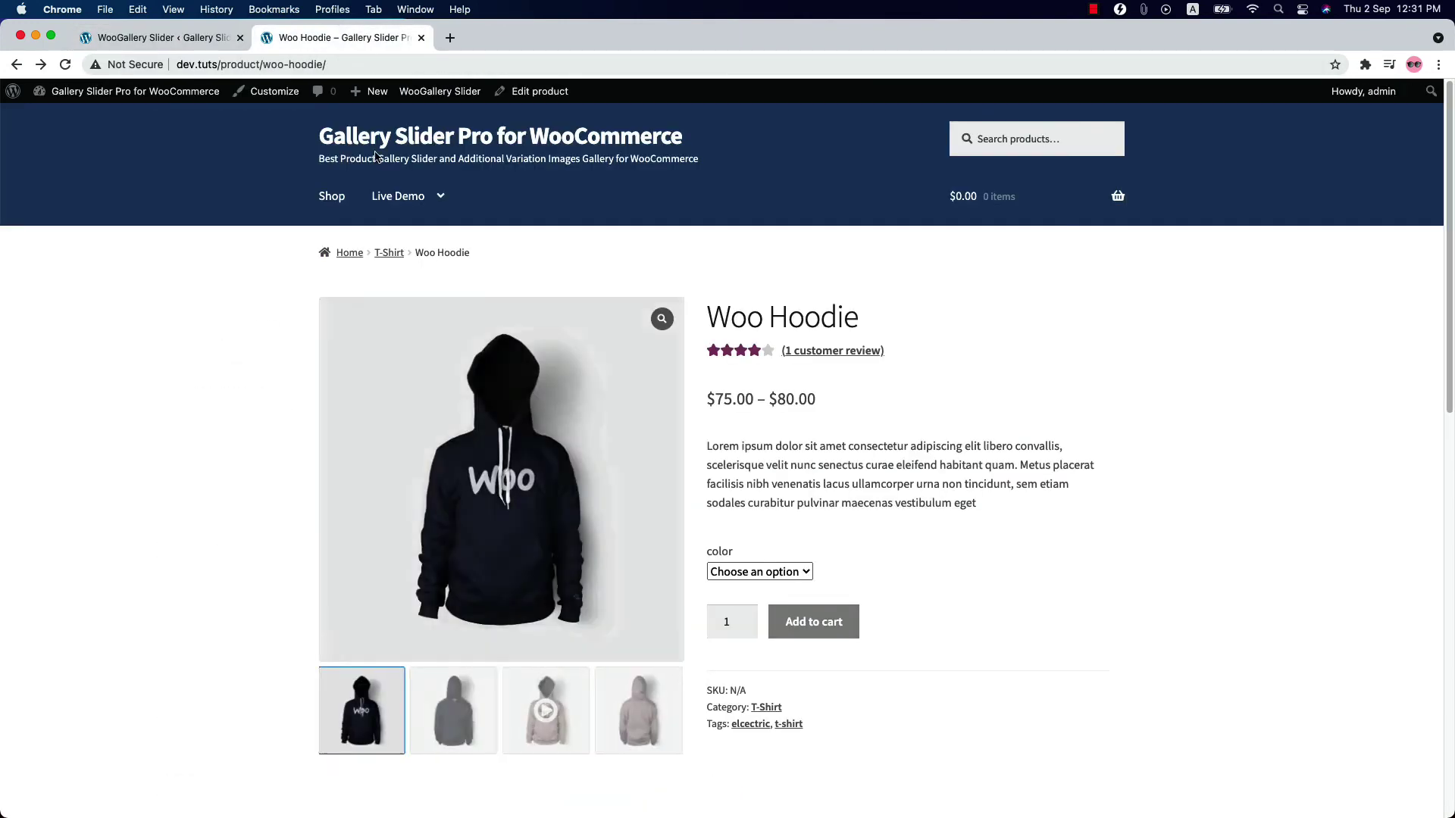
left_click(65, 65)
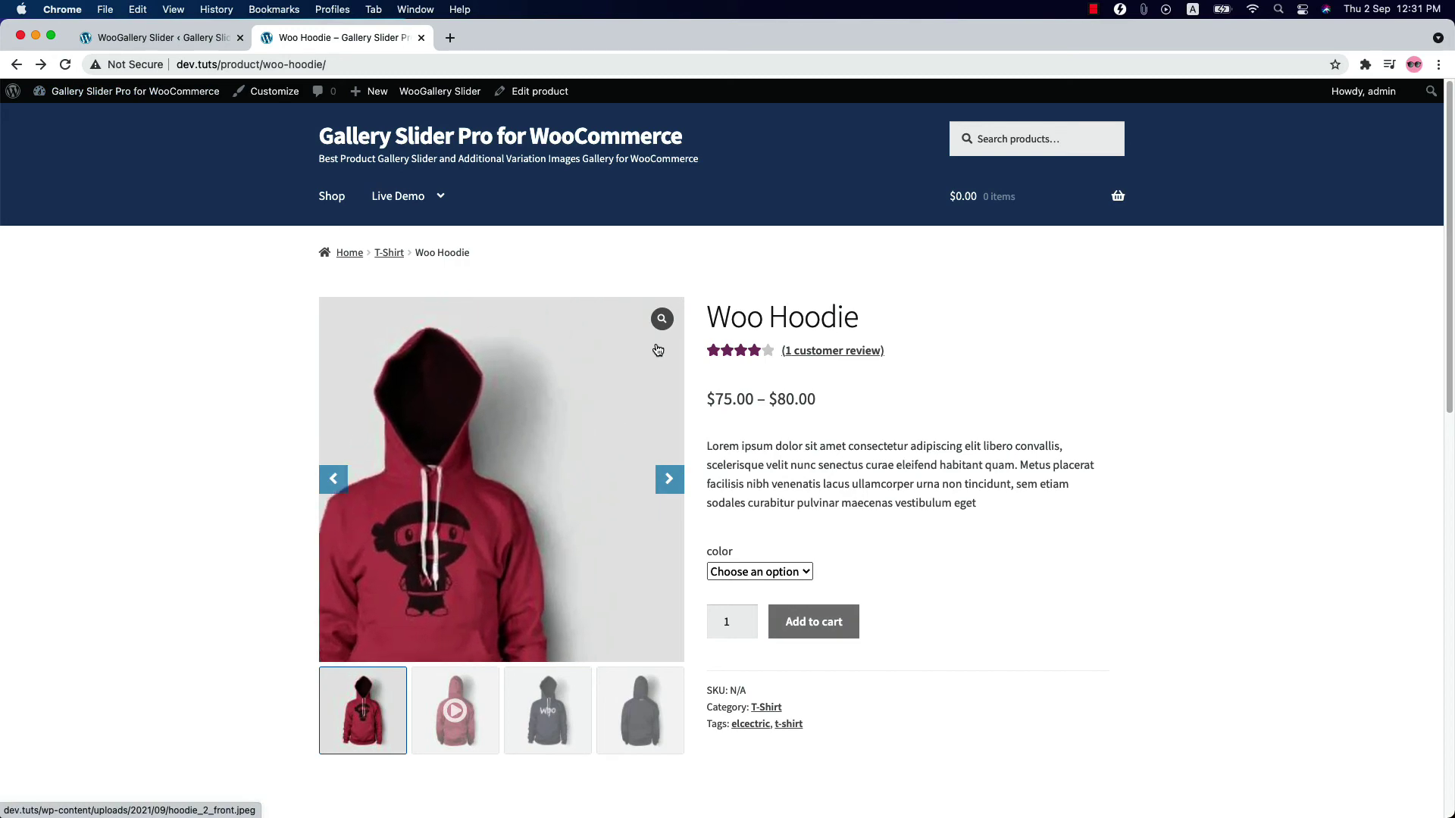
left_click(561, 473)
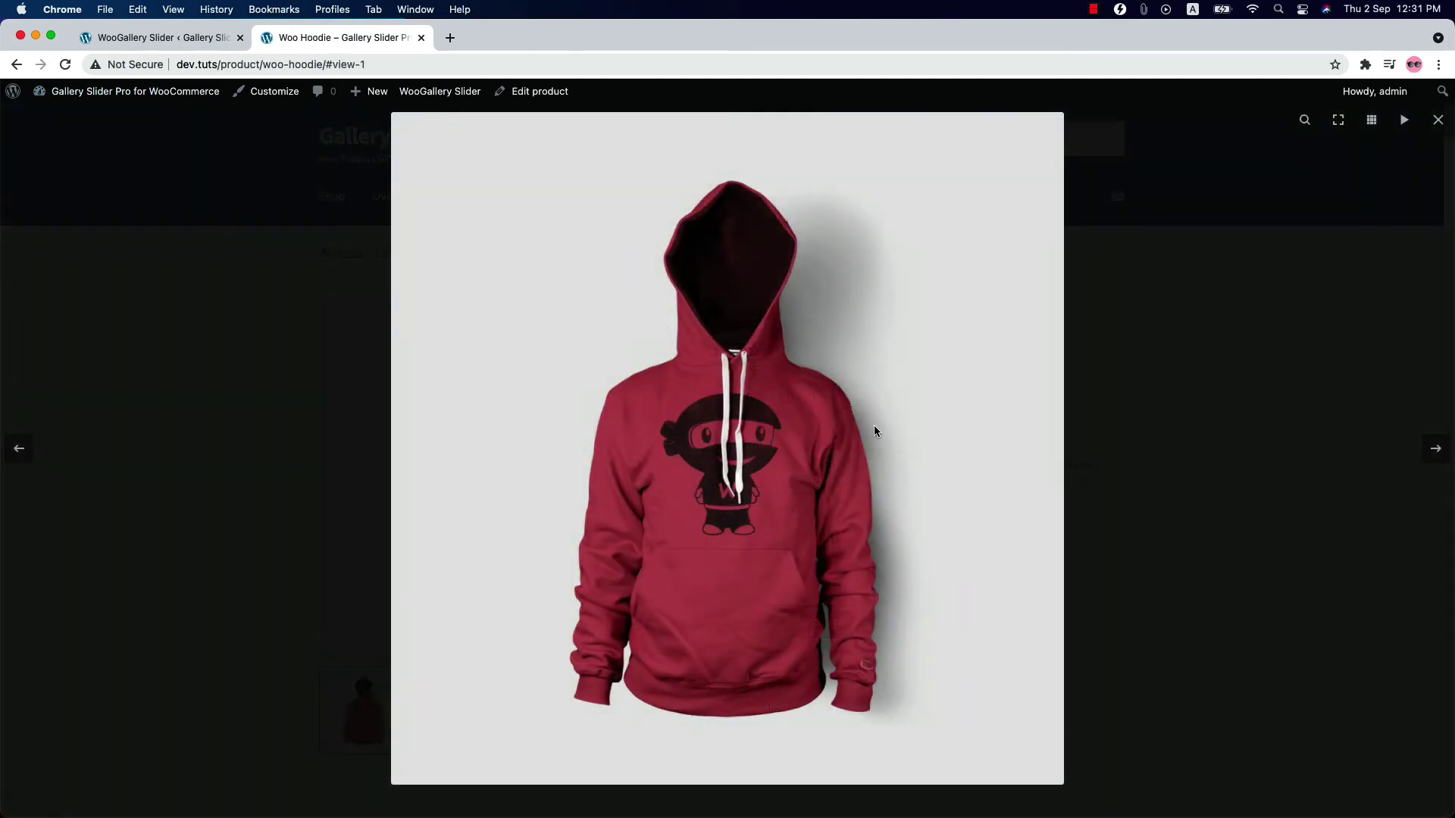
left_click(1423, 450)
left_click(1424, 451)
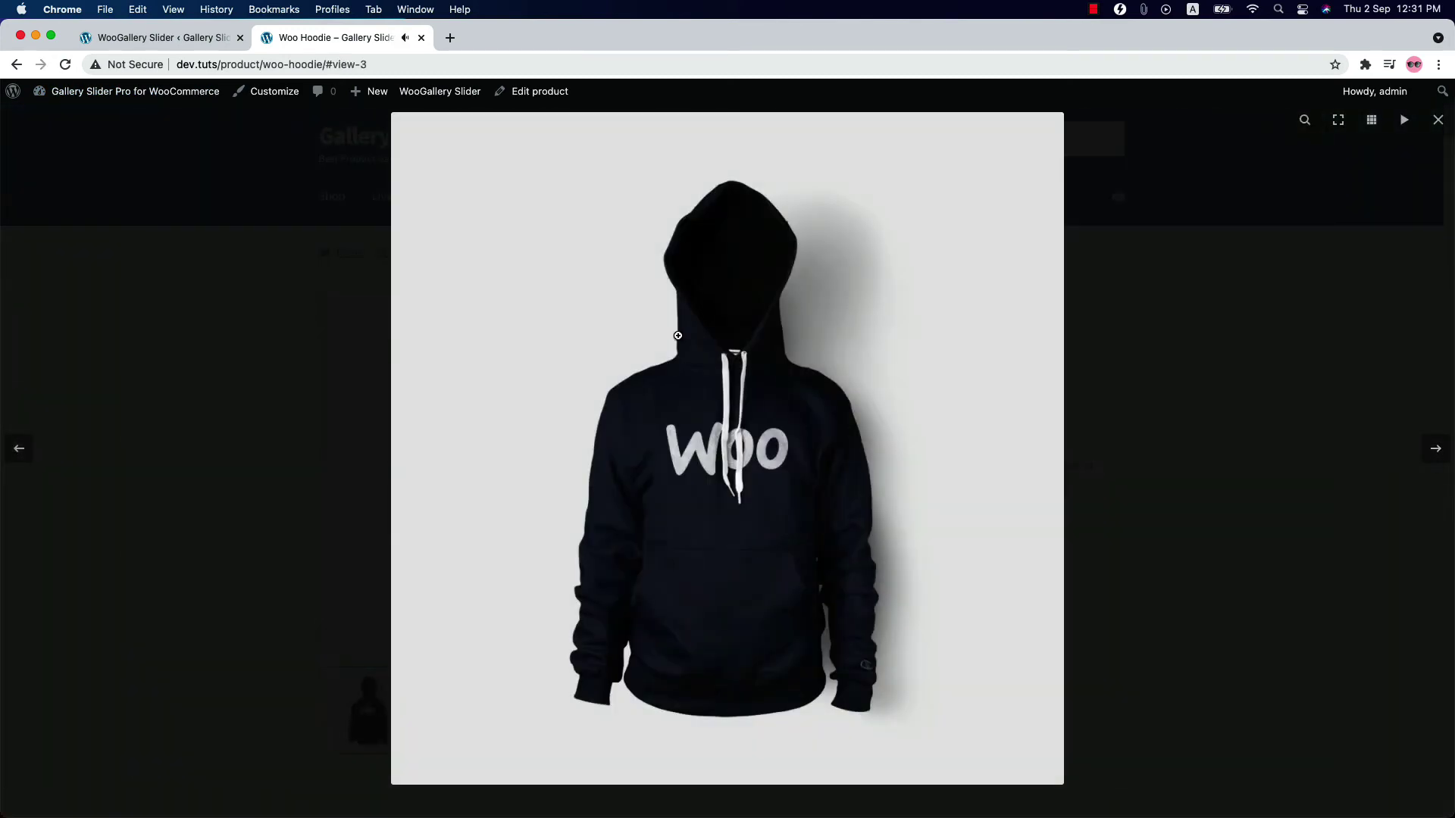
left_click(1424, 451)
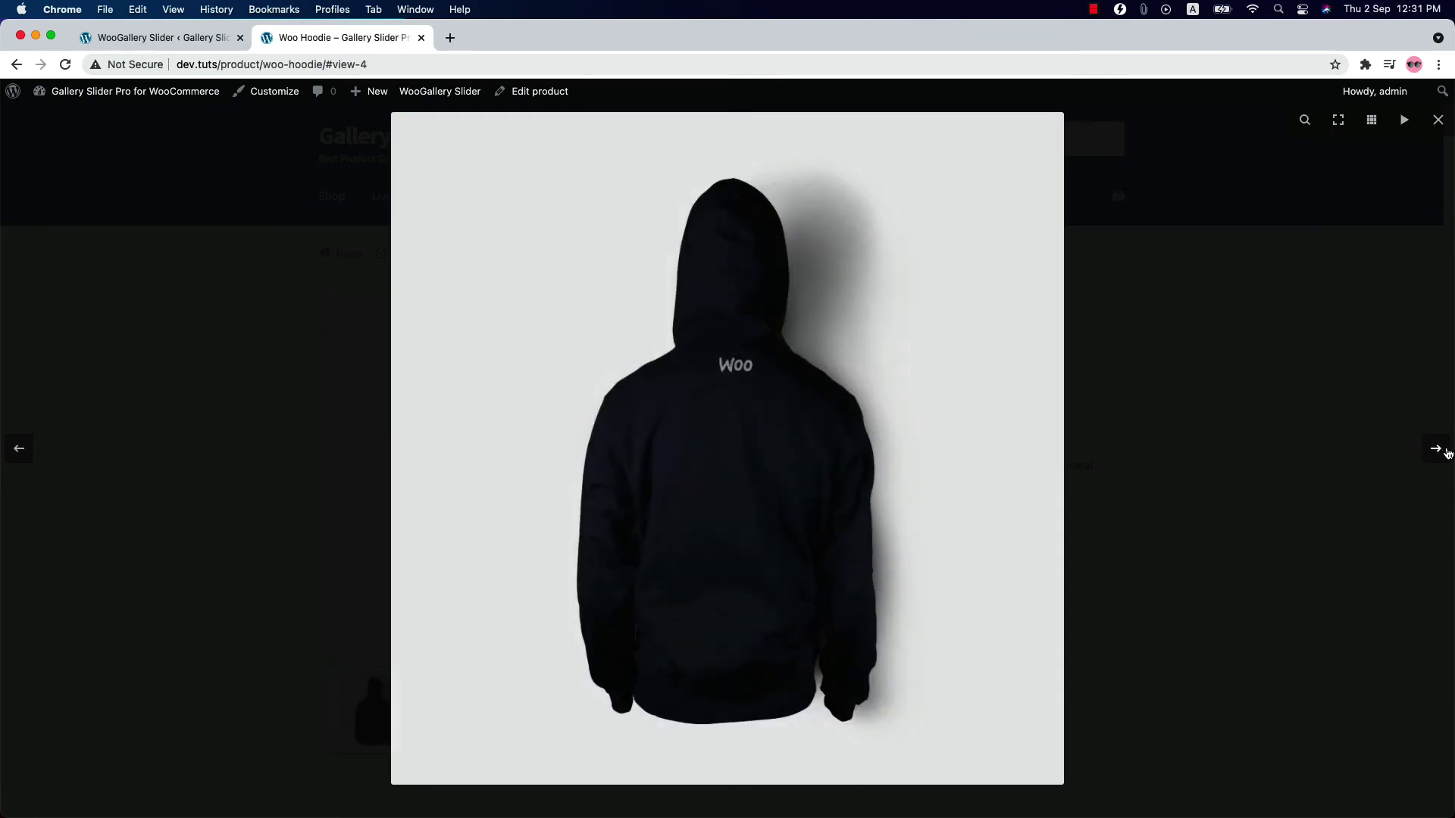
left_click(18, 448)
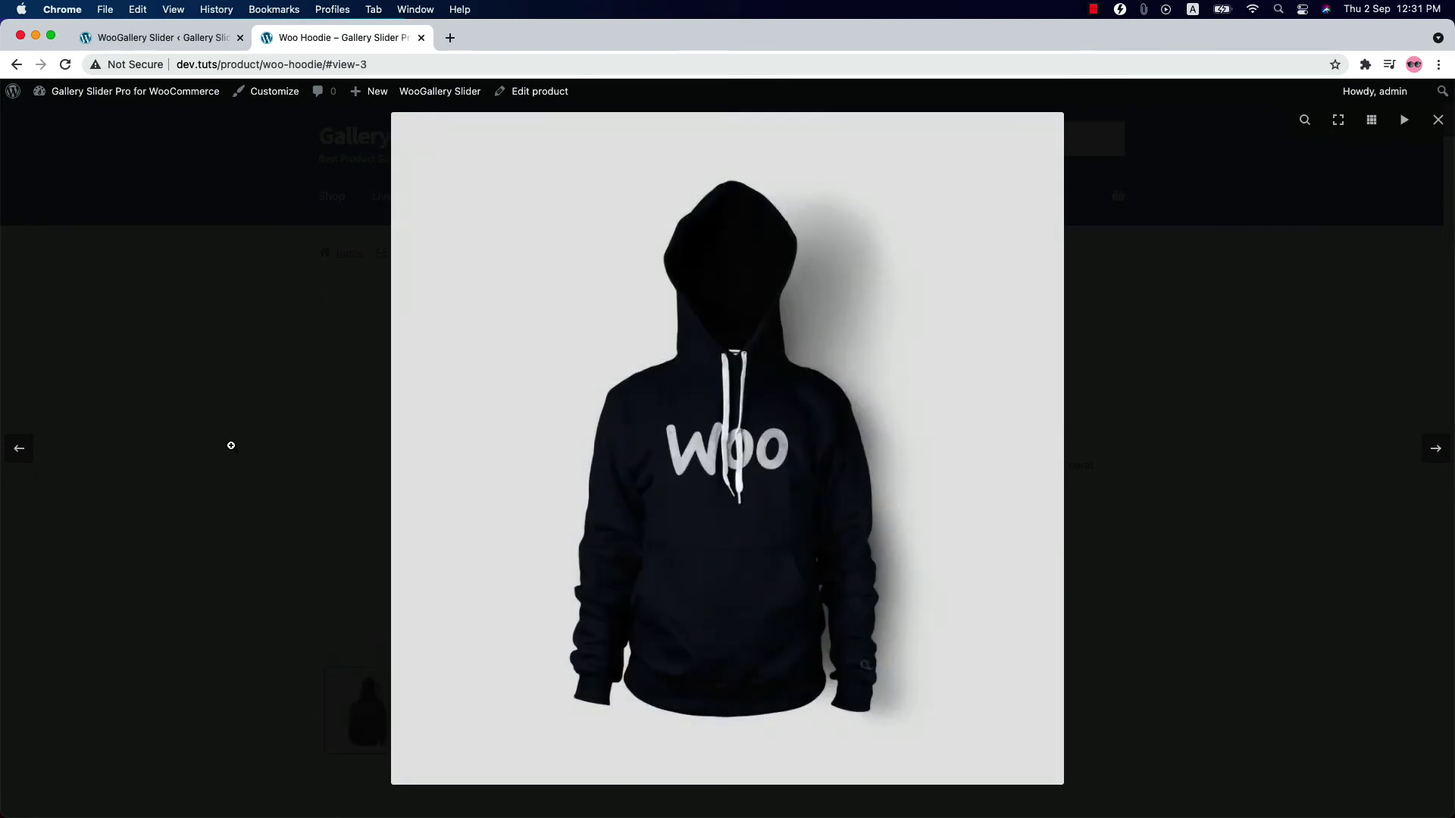
left_click(1434, 448)
Step: Return to the Lightbox settings, try a grey Lightbox Overlay Background and restore the default colour
left_click(194, 37)
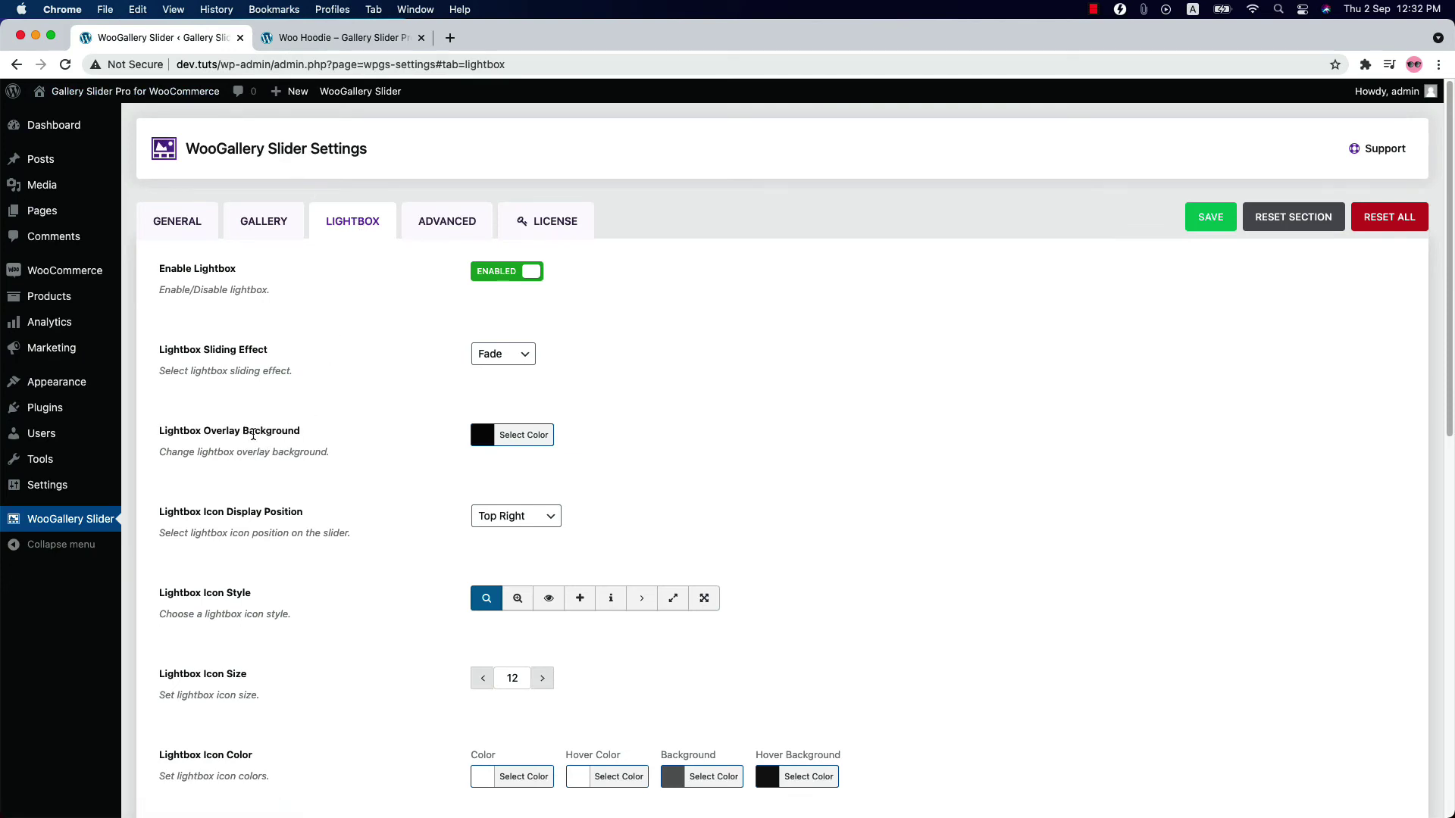
left_click(527, 439)
left_click(510, 516)
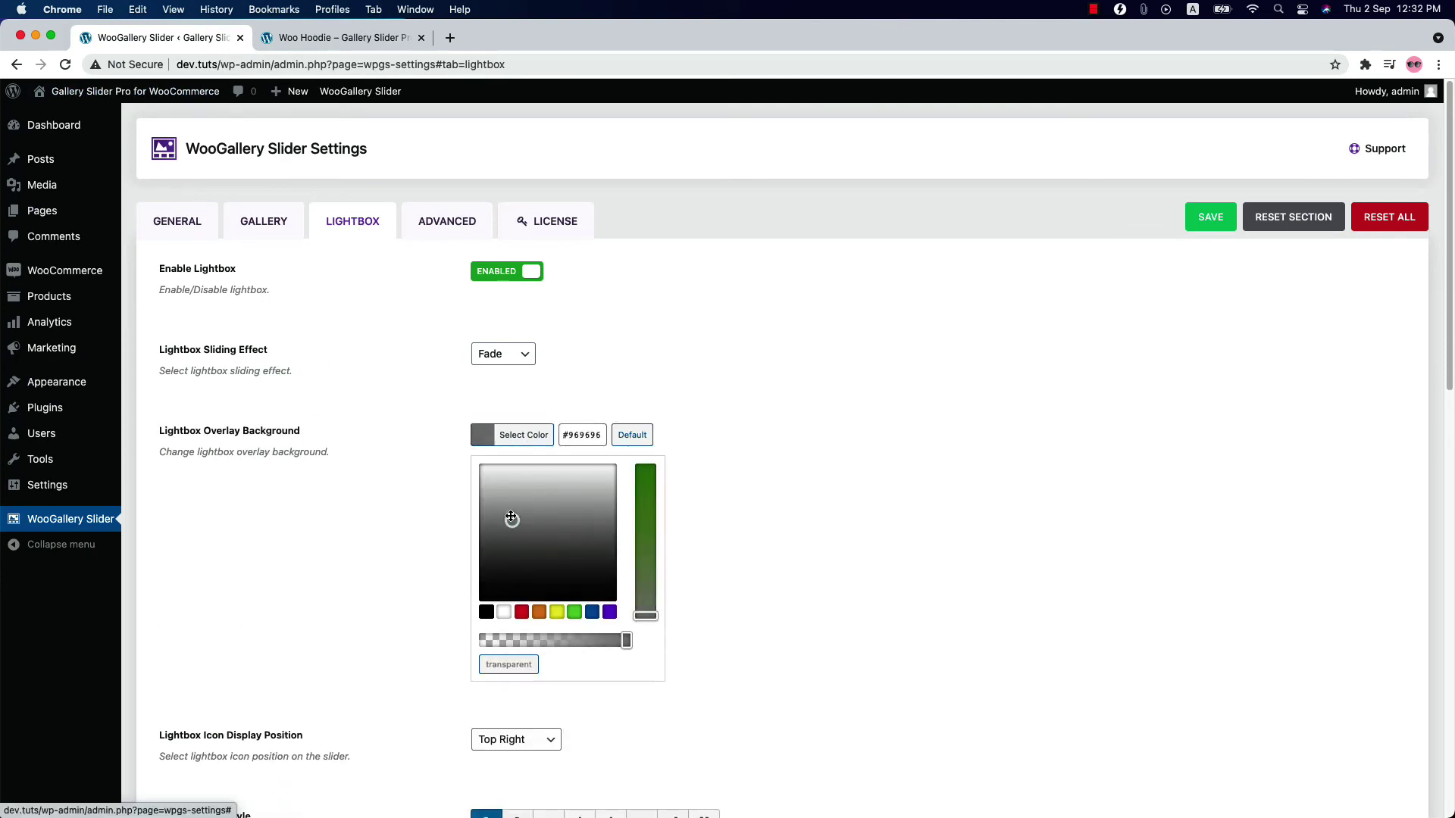
left_click(631, 434)
left_click(524, 447)
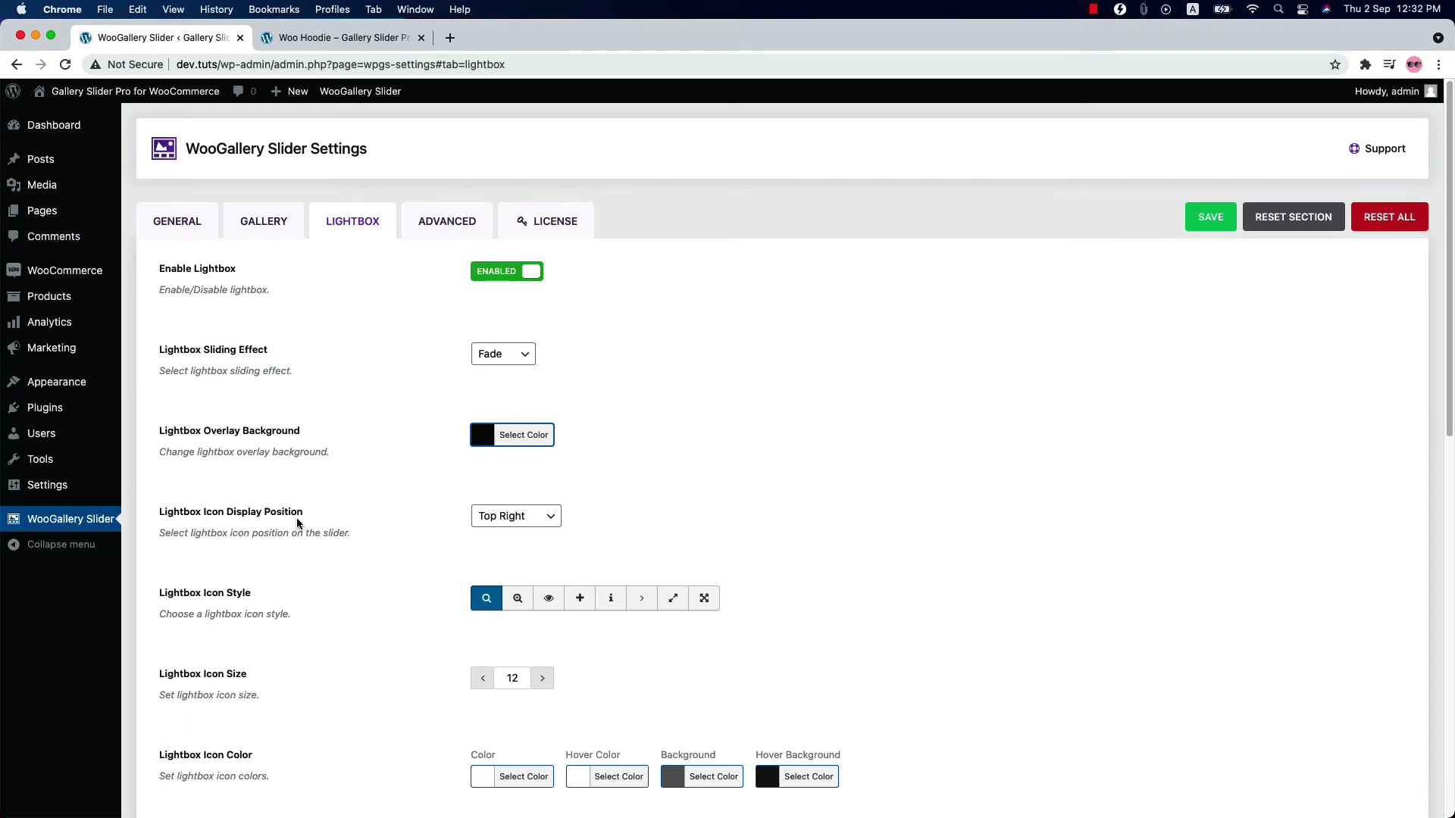
Step: Set the Lightbox Icon Display Position to Top Left, save, and check the icon on the reloaded product page
left_click(515, 519)
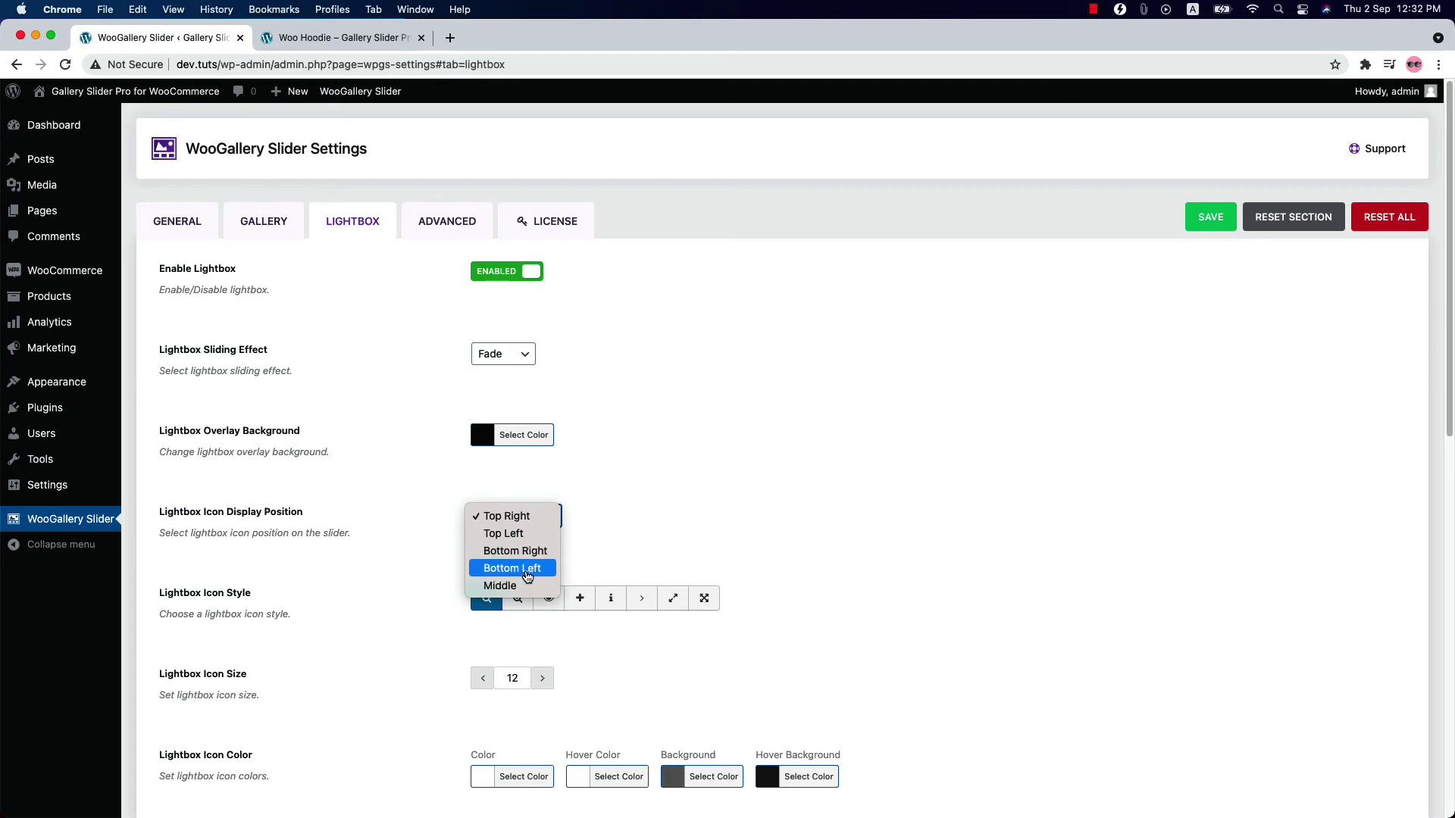
left_click(520, 541)
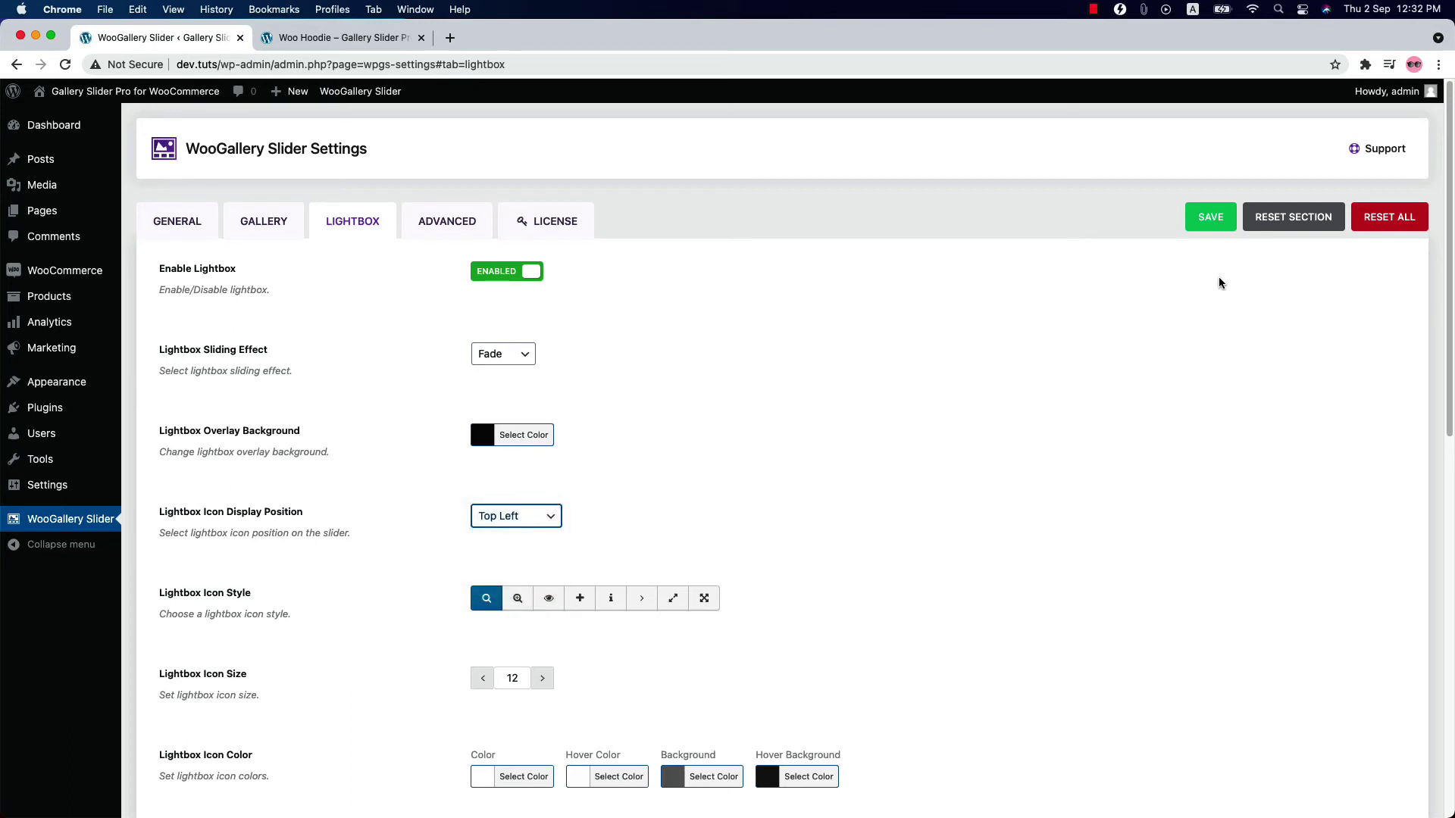
left_click(1210, 218)
left_click(341, 38)
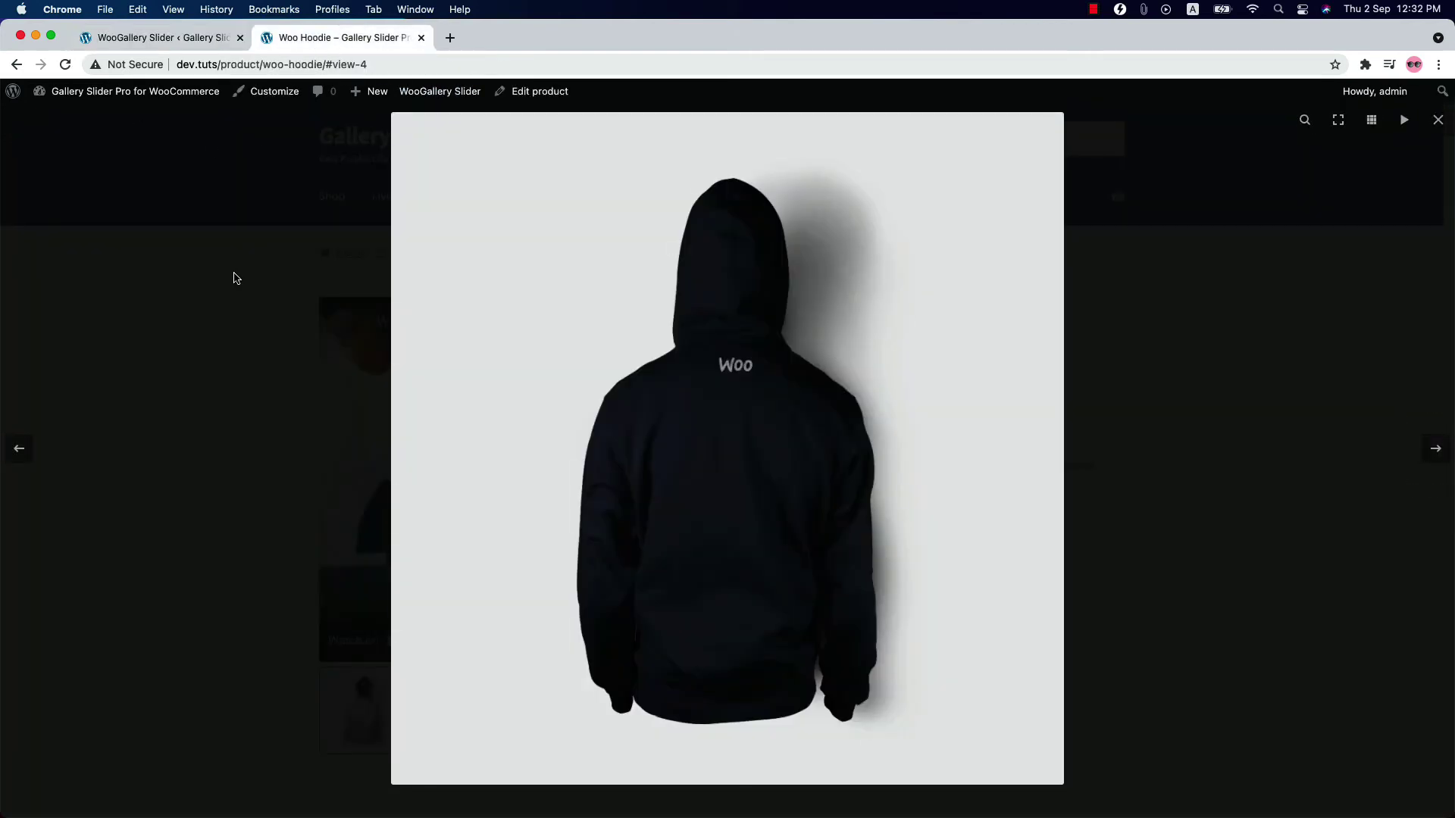
left_click(63, 67)
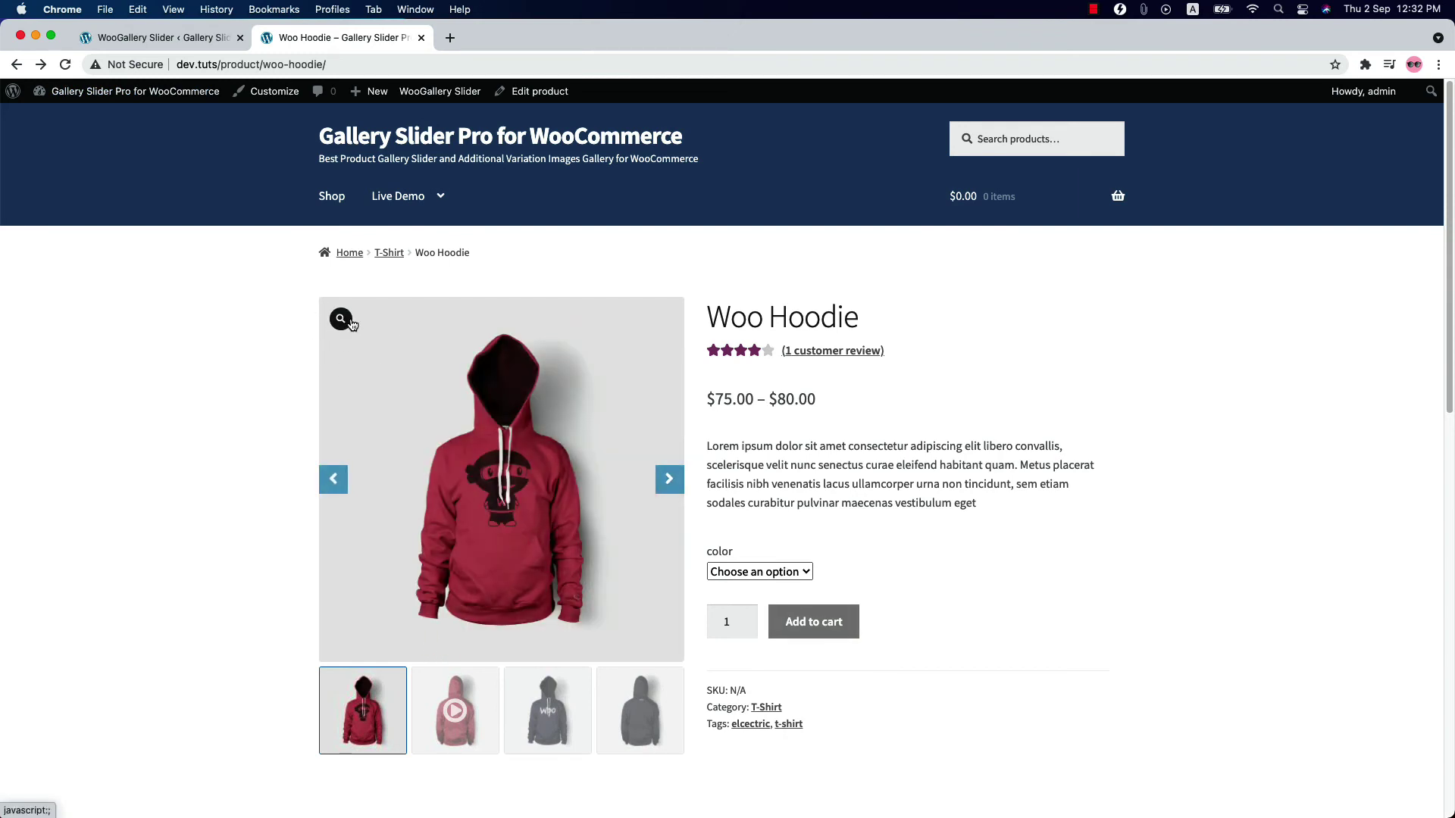
Step: Return to the settings, set the Lightbox Icon Display Position to Top Right and increase the Lightbox Icon Size to 16
key("super+alt+Left")
left_click(517, 523)
left_click(508, 500)
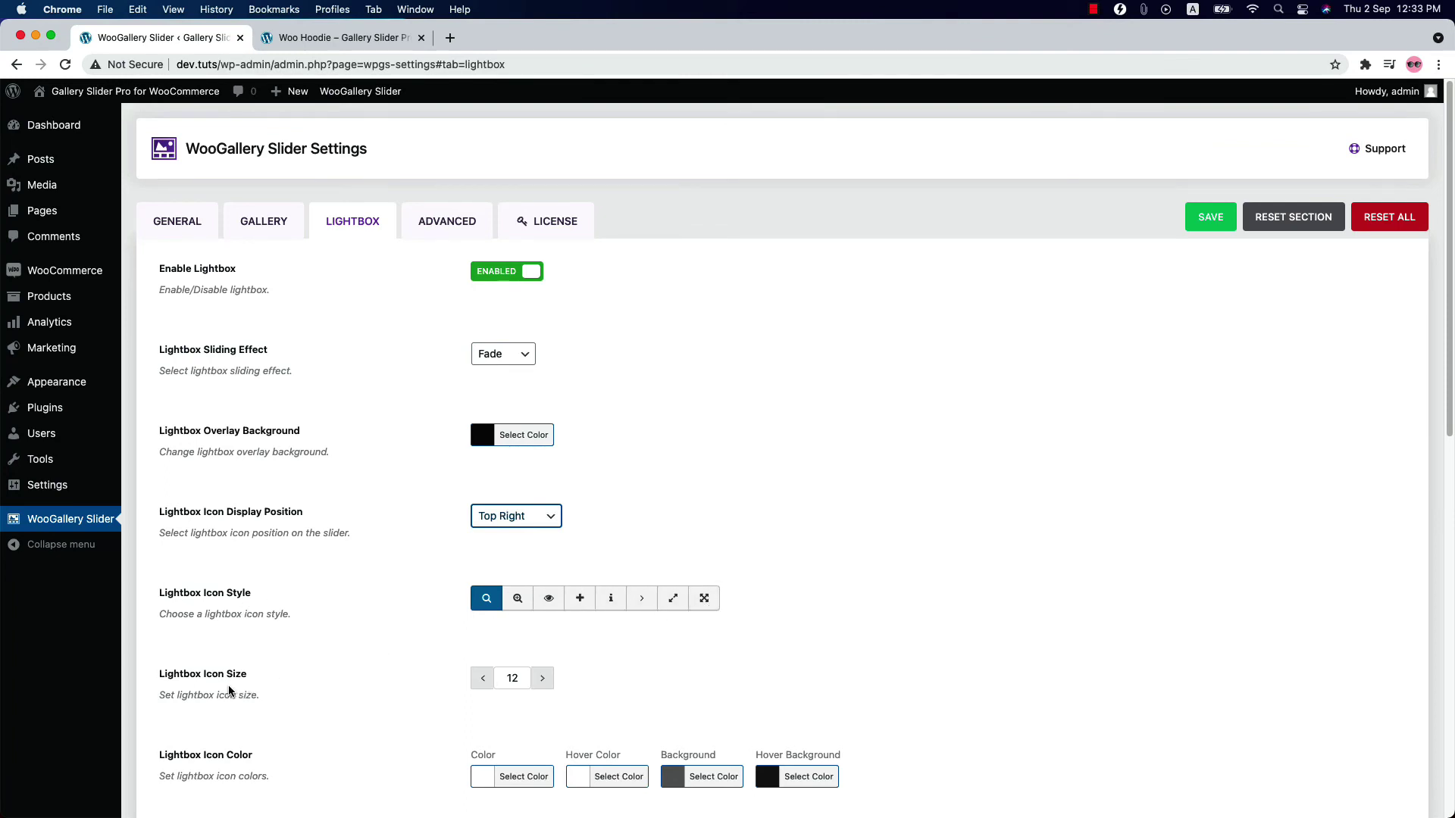
left_click(542, 678)
left_click(542, 678)
left_click(543, 678)
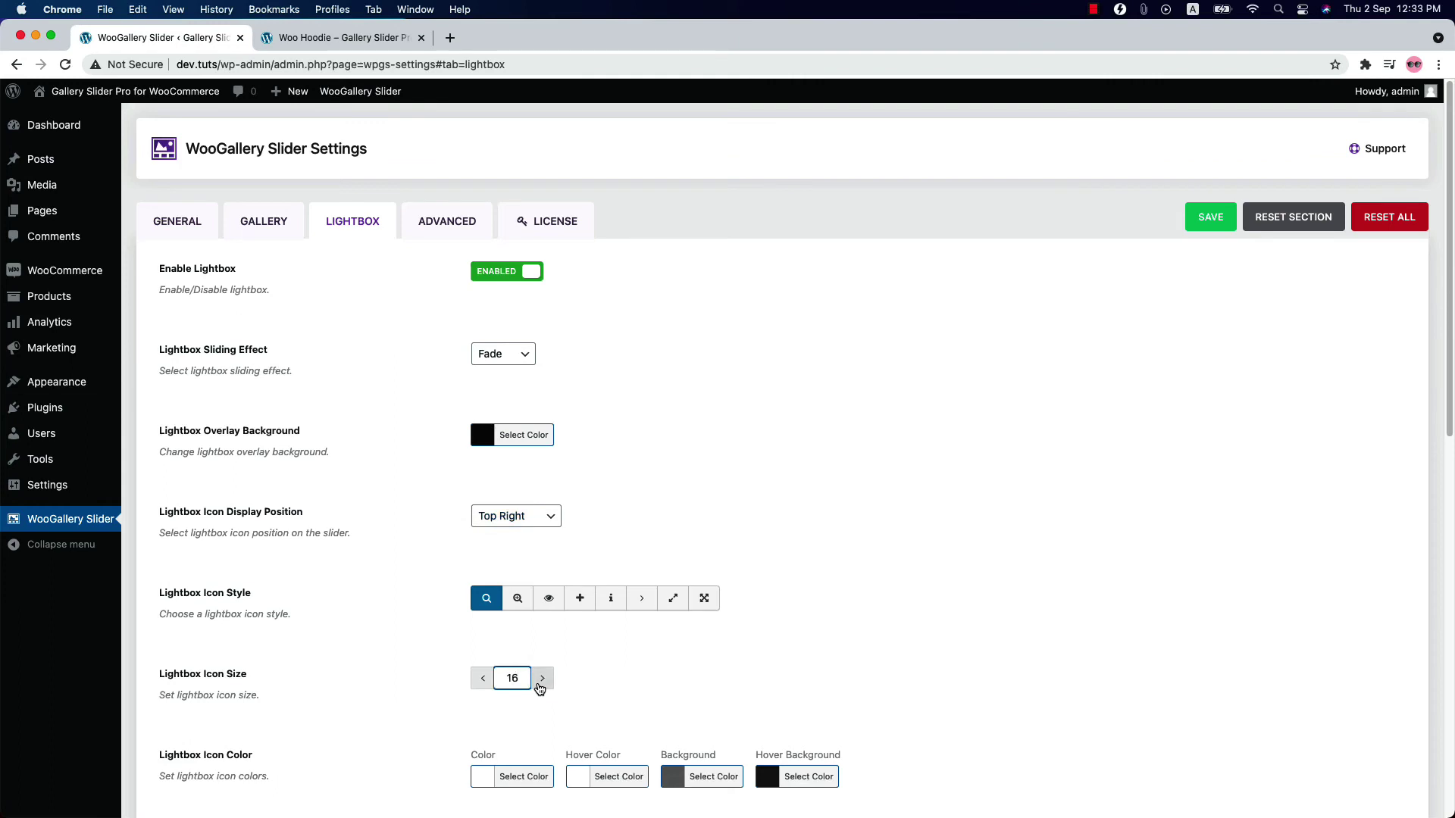
Step: Set the lightbox icon's Background to light orange and its Hover Background to dark orange, and save the settings
scroll(531, 682, "down", 5)
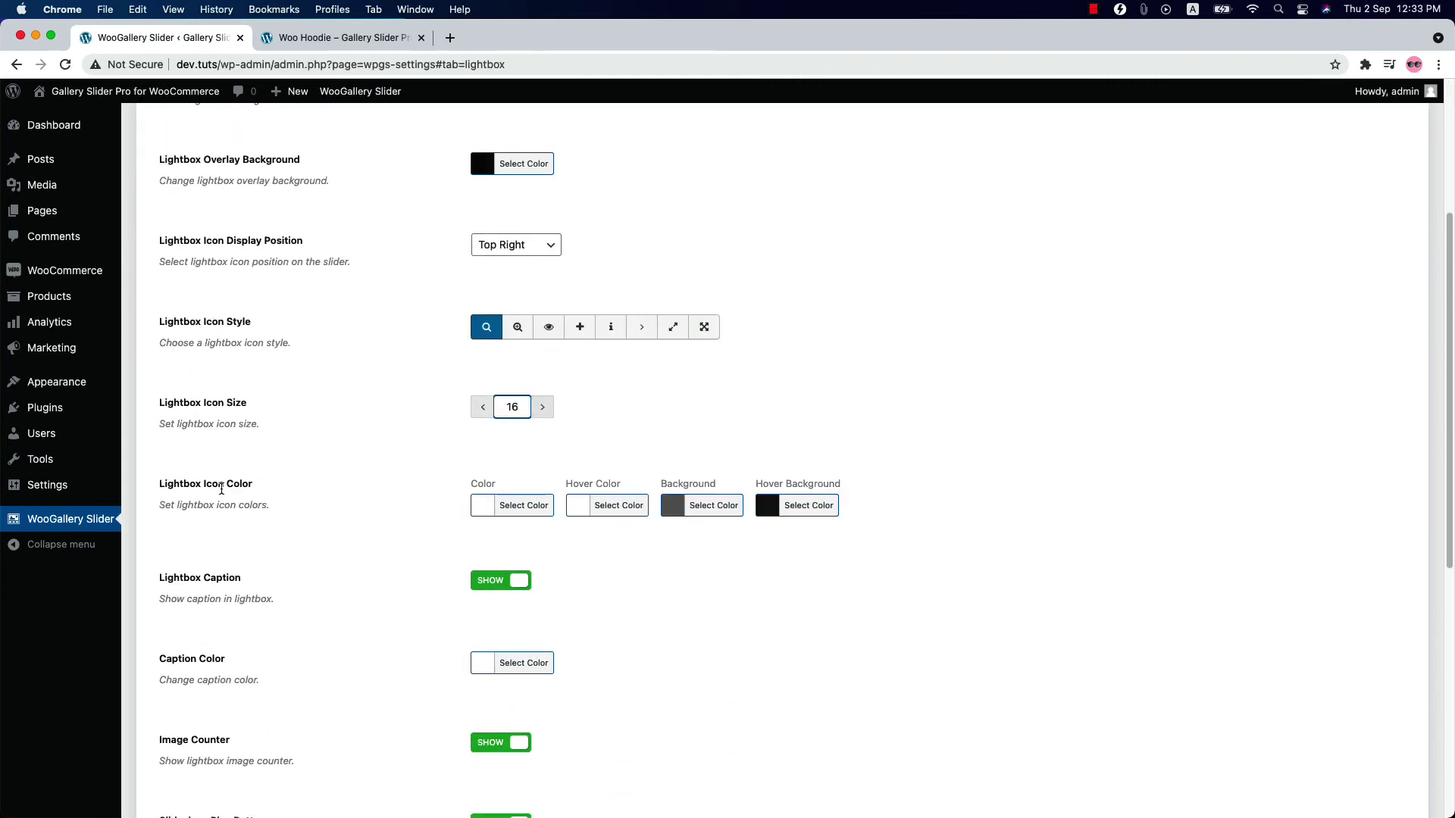
left_click(710, 506)
left_click(729, 682)
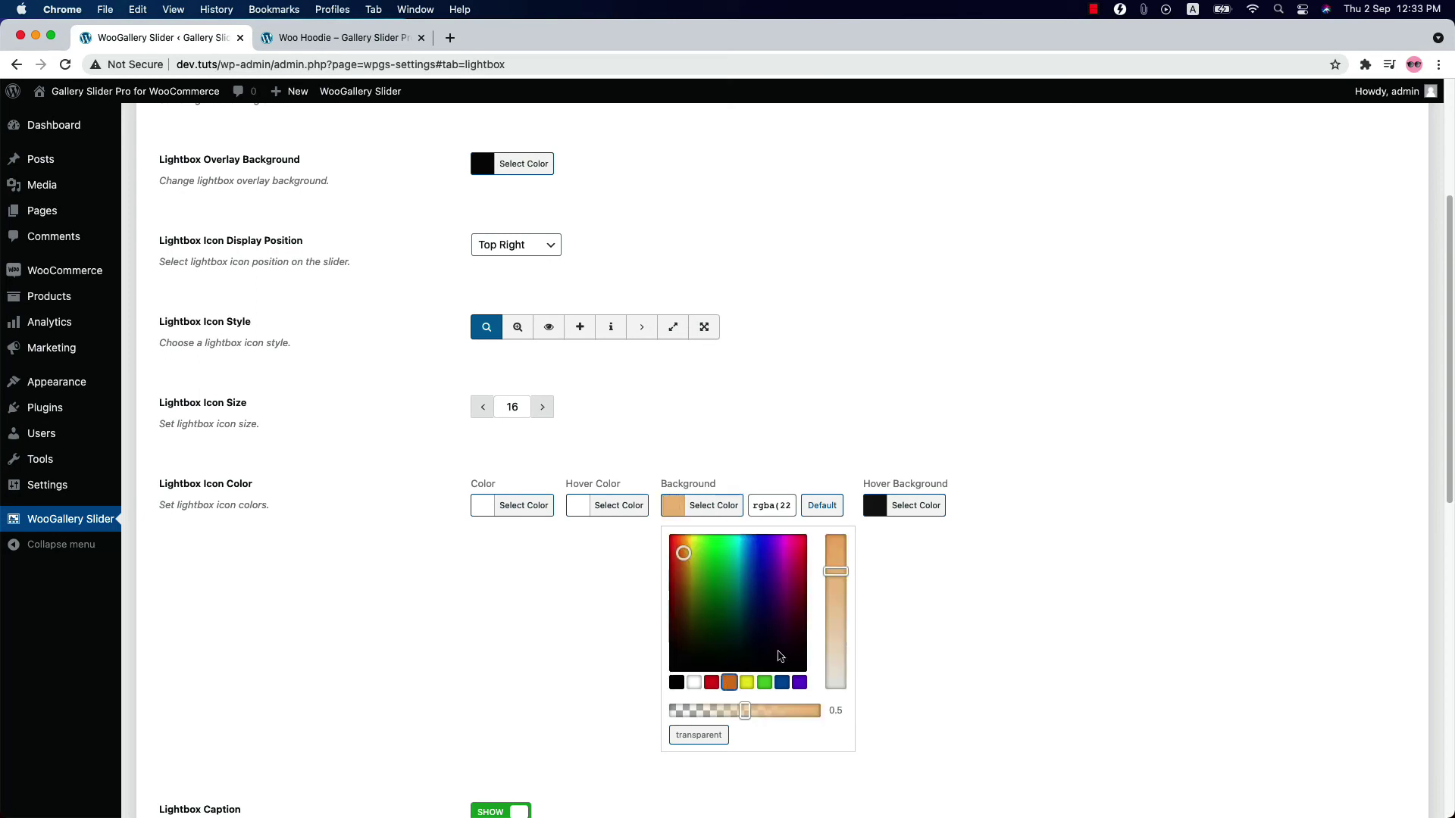
left_click(903, 506)
left_click(824, 682)
left_click(910, 549)
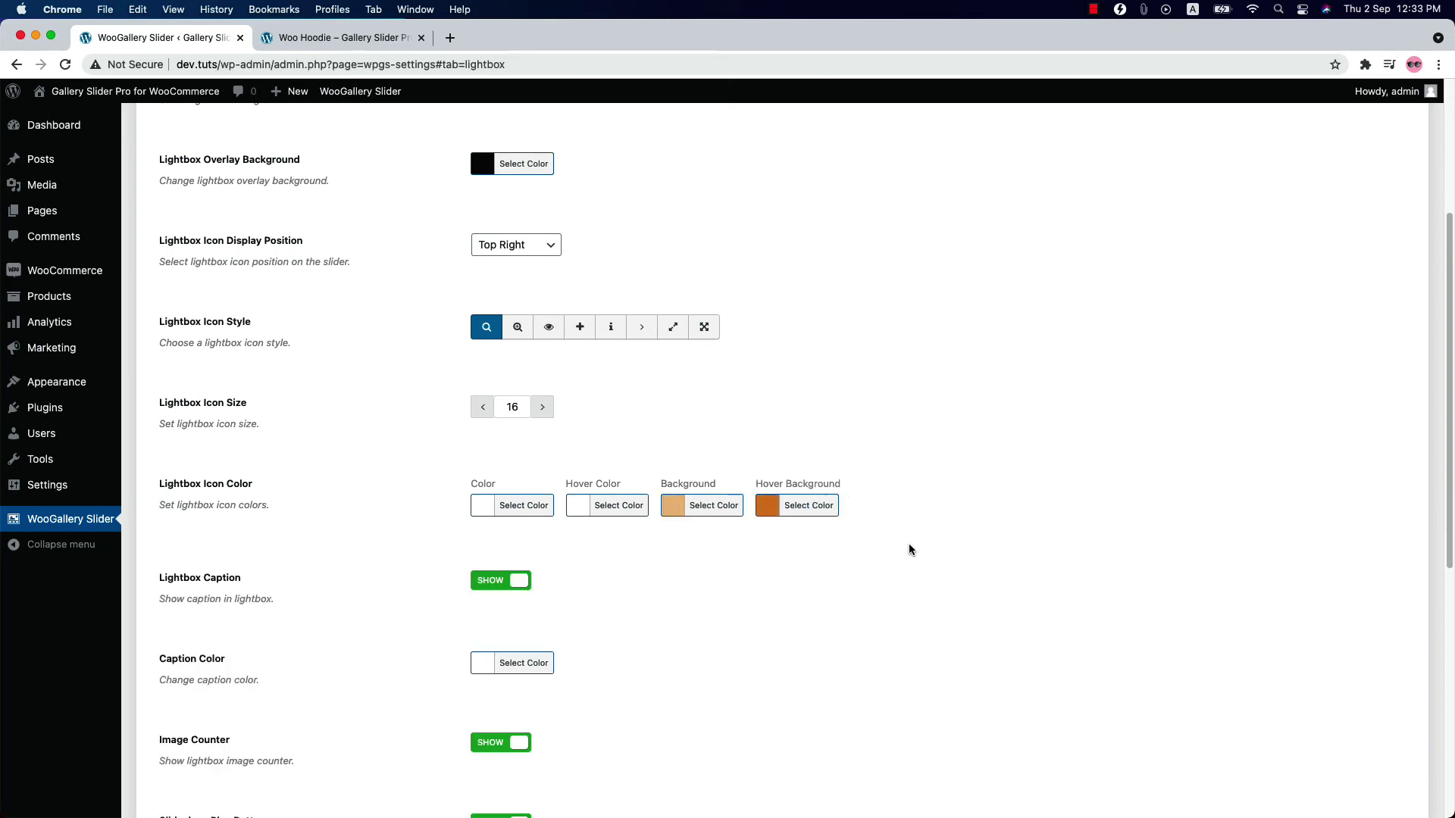
left_click(791, 505)
scroll(1076, 436, "up", 5)
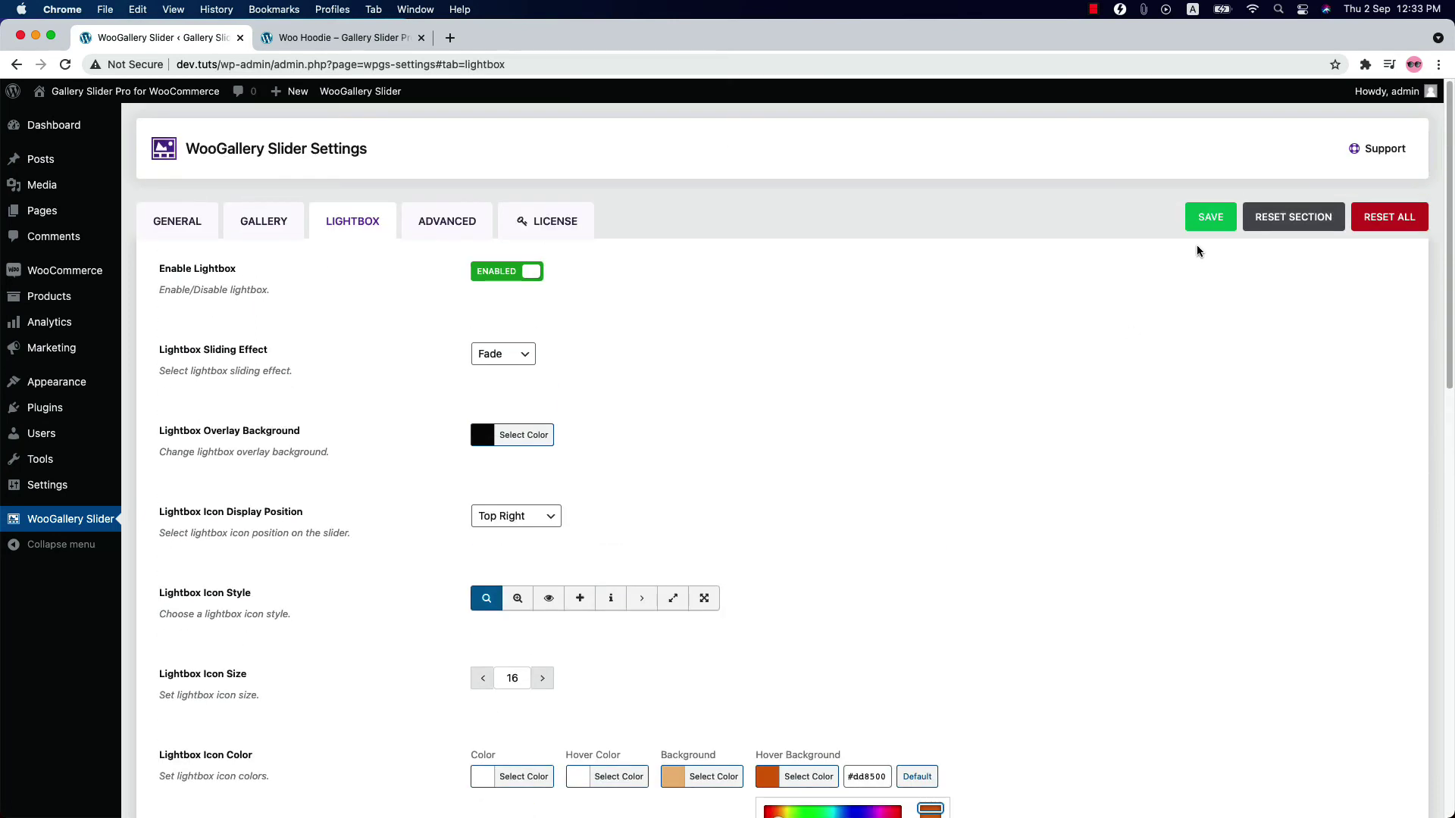
left_click(1210, 217)
Step: Reload the product page, check the restyled lightbox icon, and open and close the lightbox with it
left_click(341, 37)
left_click(65, 63)
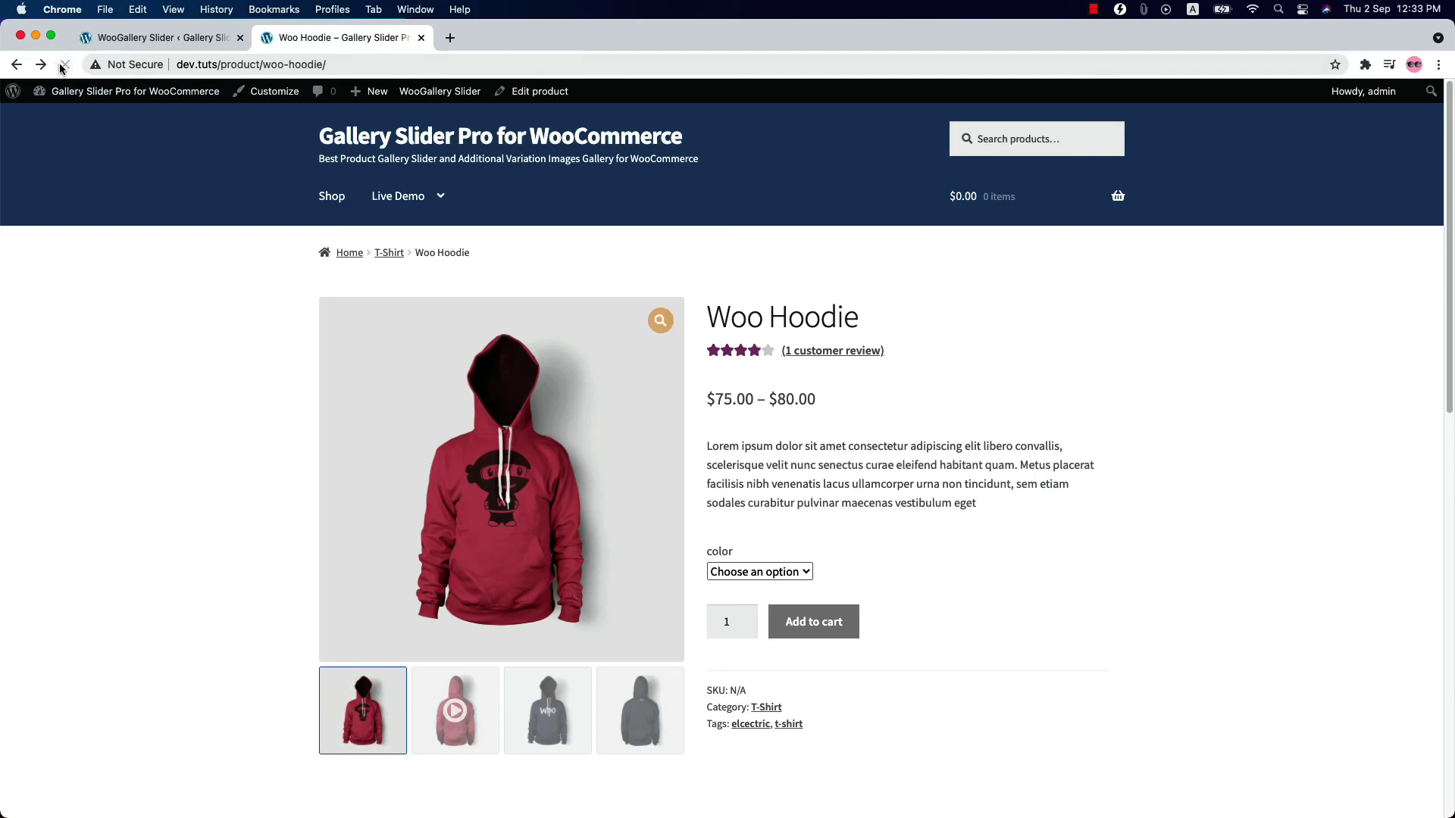
left_click(660, 327)
left_click(1436, 119)
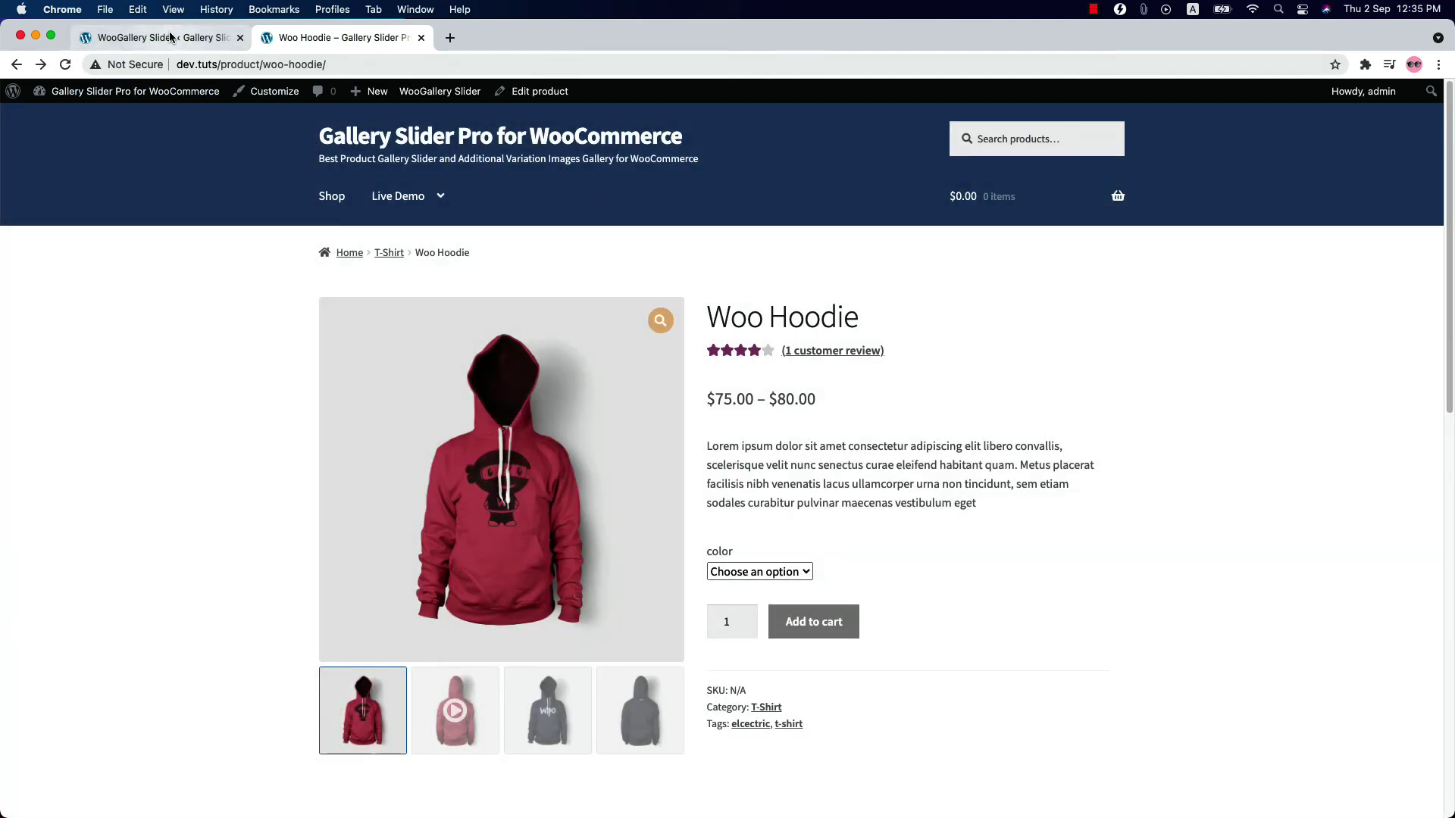
Step: Return to the Lightbox settings, try hiding the Lightbox Caption and show it again
left_click(170, 37)
scroll(338, 549, "down", 6)
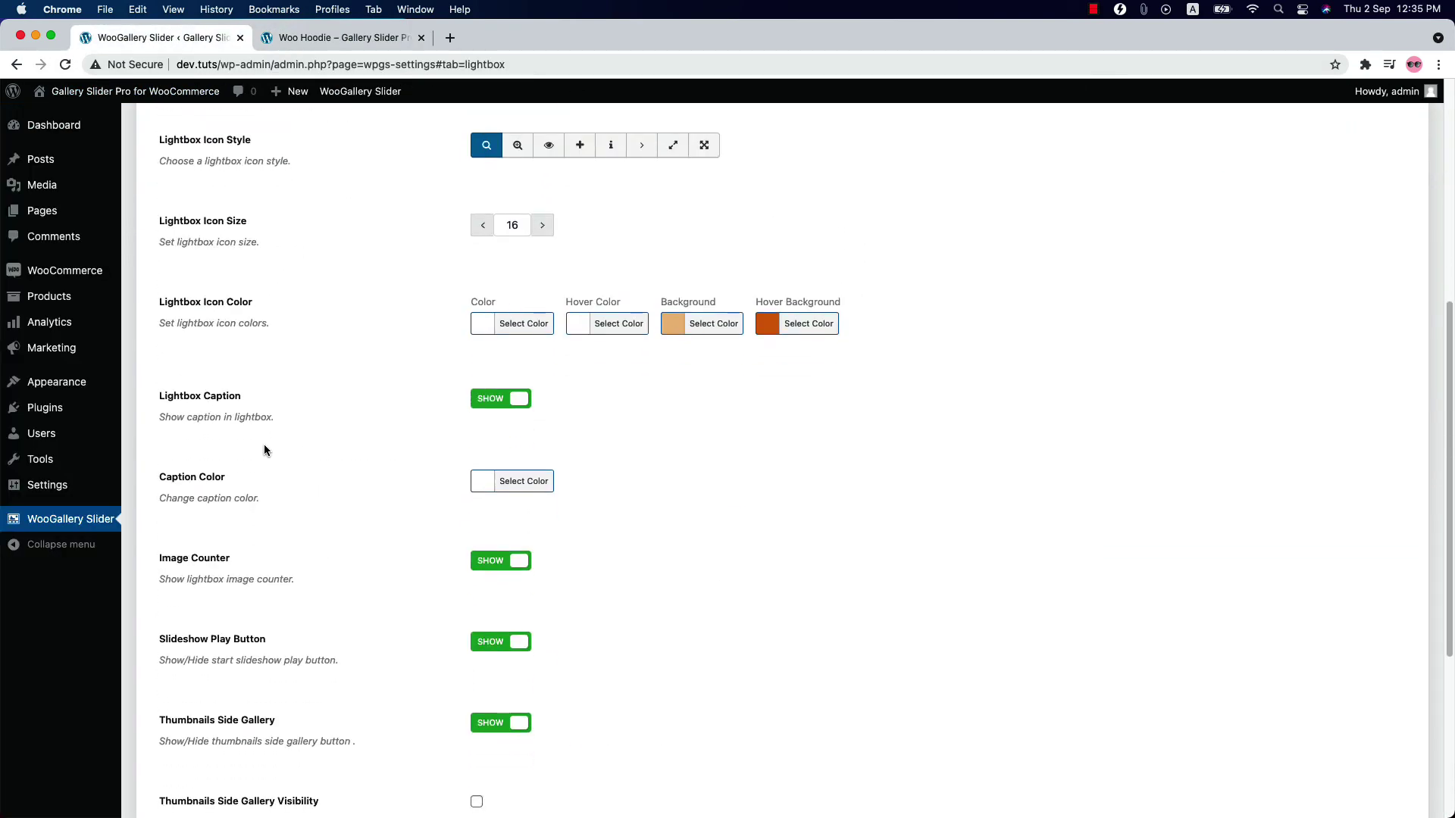
left_click(489, 400)
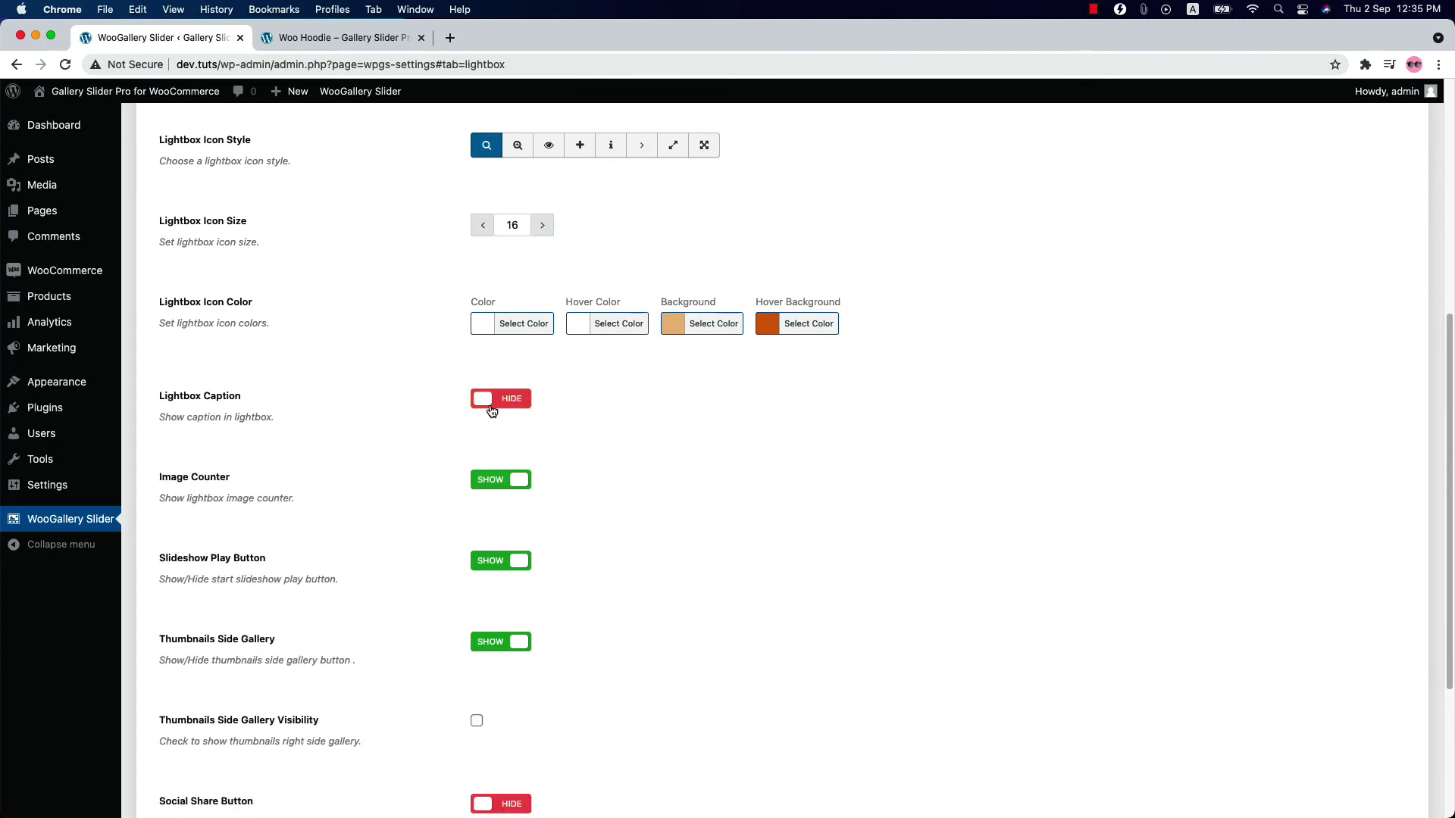
left_click(488, 400)
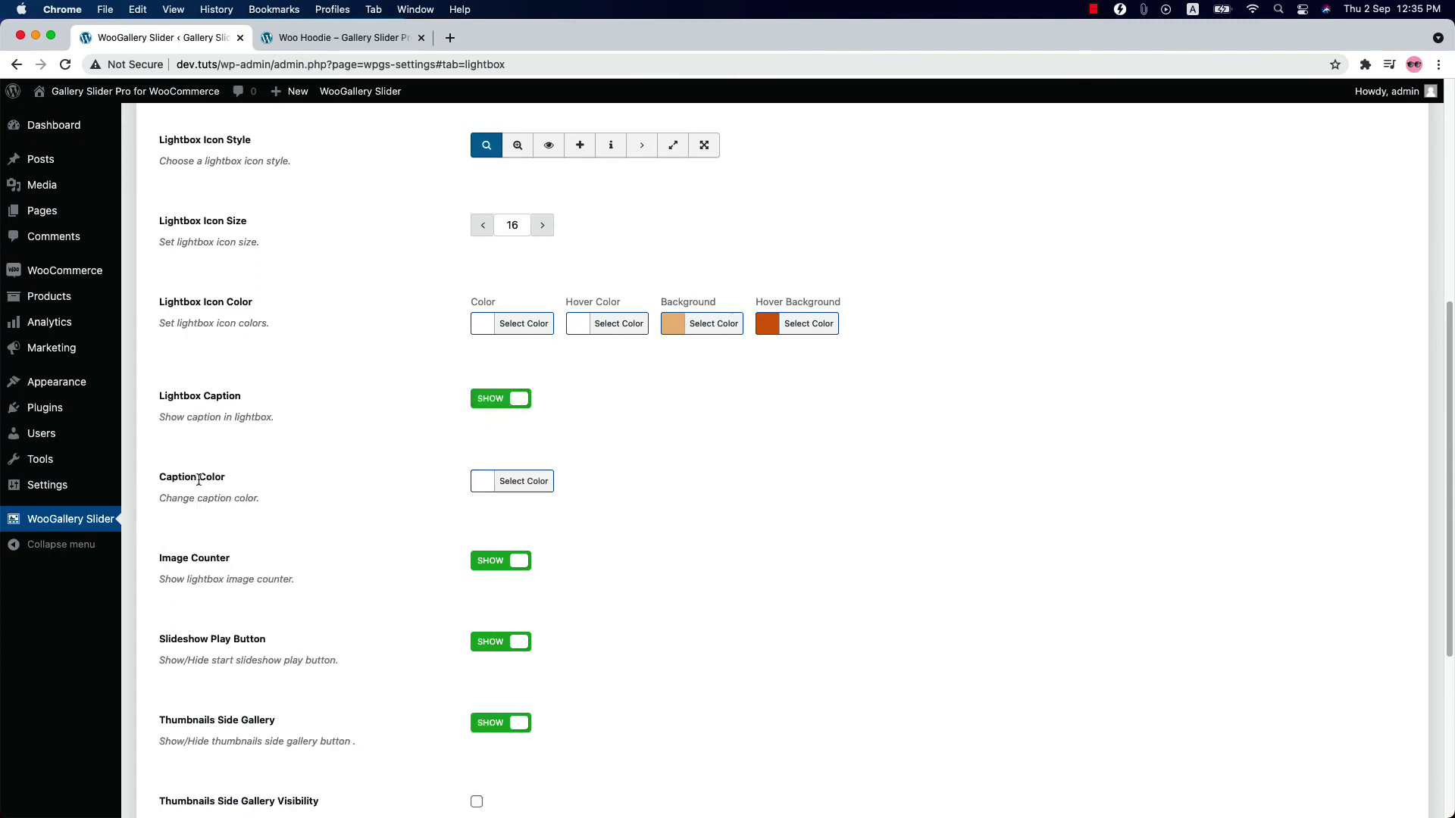
Step: Set the lightbox Caption Color to red and save the settings
left_click(542, 481)
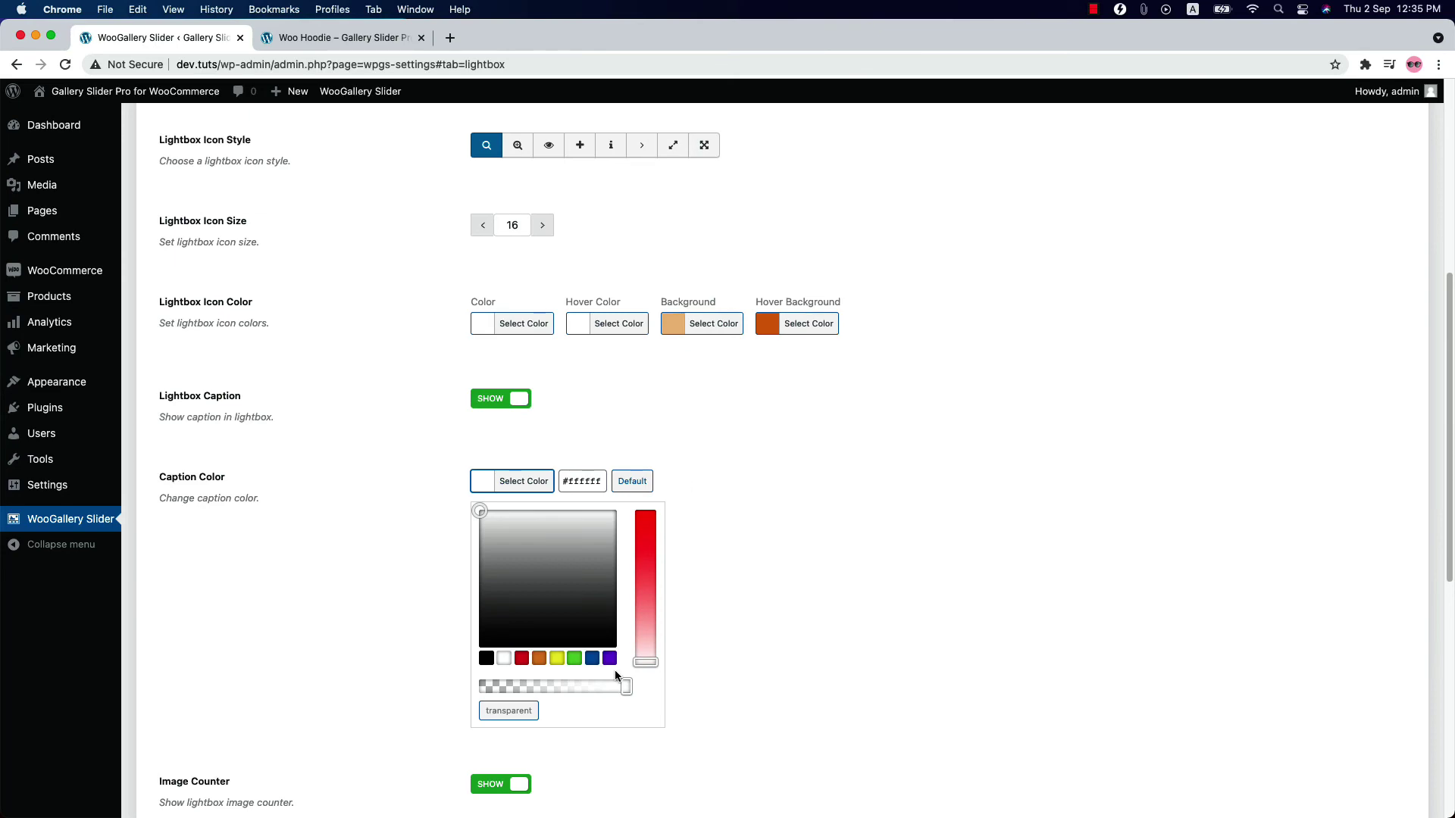
left_click(522, 658)
scroll(997, 479, "up", 10)
key("super+s")
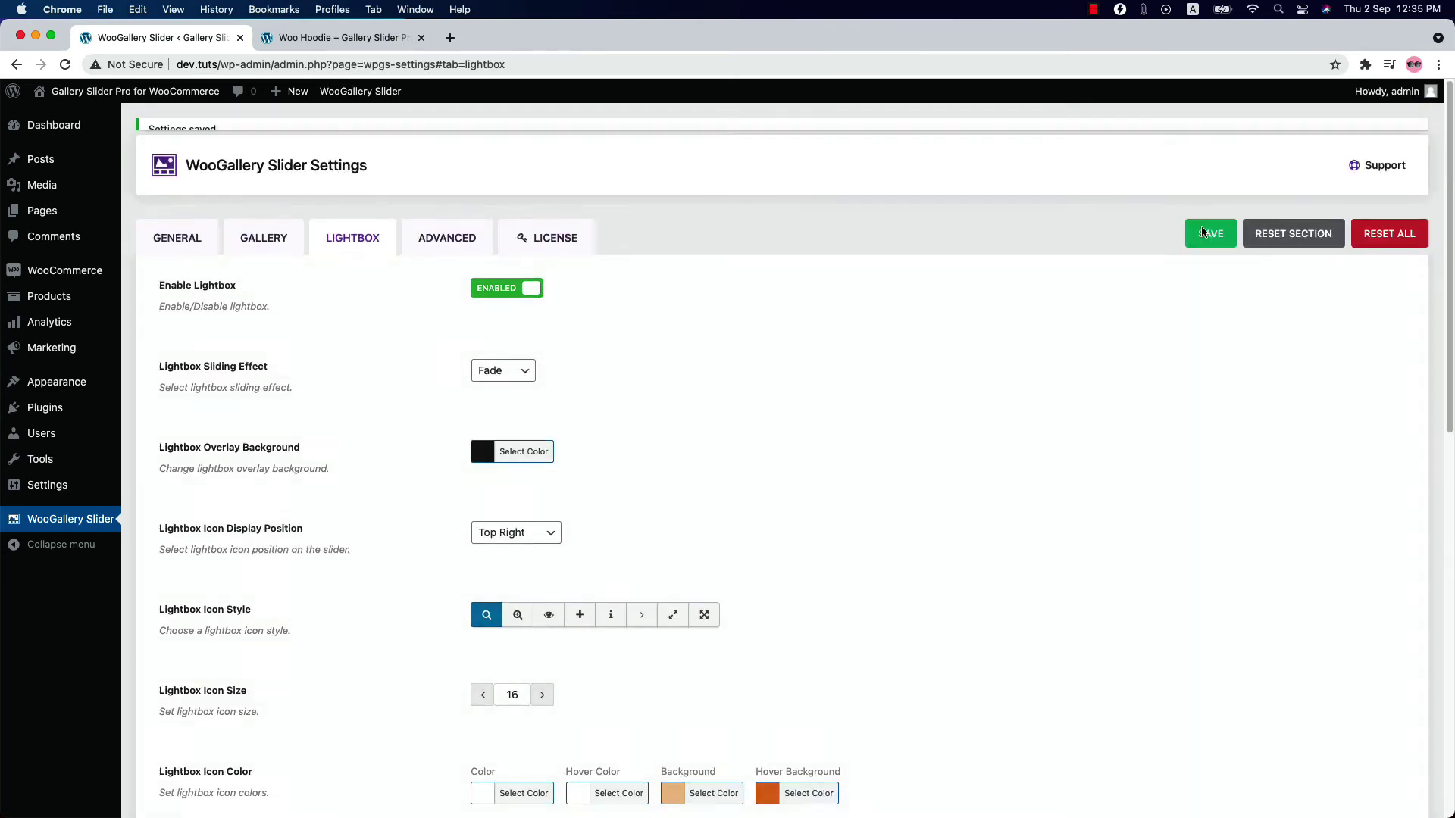
Step: Reload the product page and open the lightbox to check the caption colour
left_click(344, 38)
key("super+r")
left_click(361, 376)
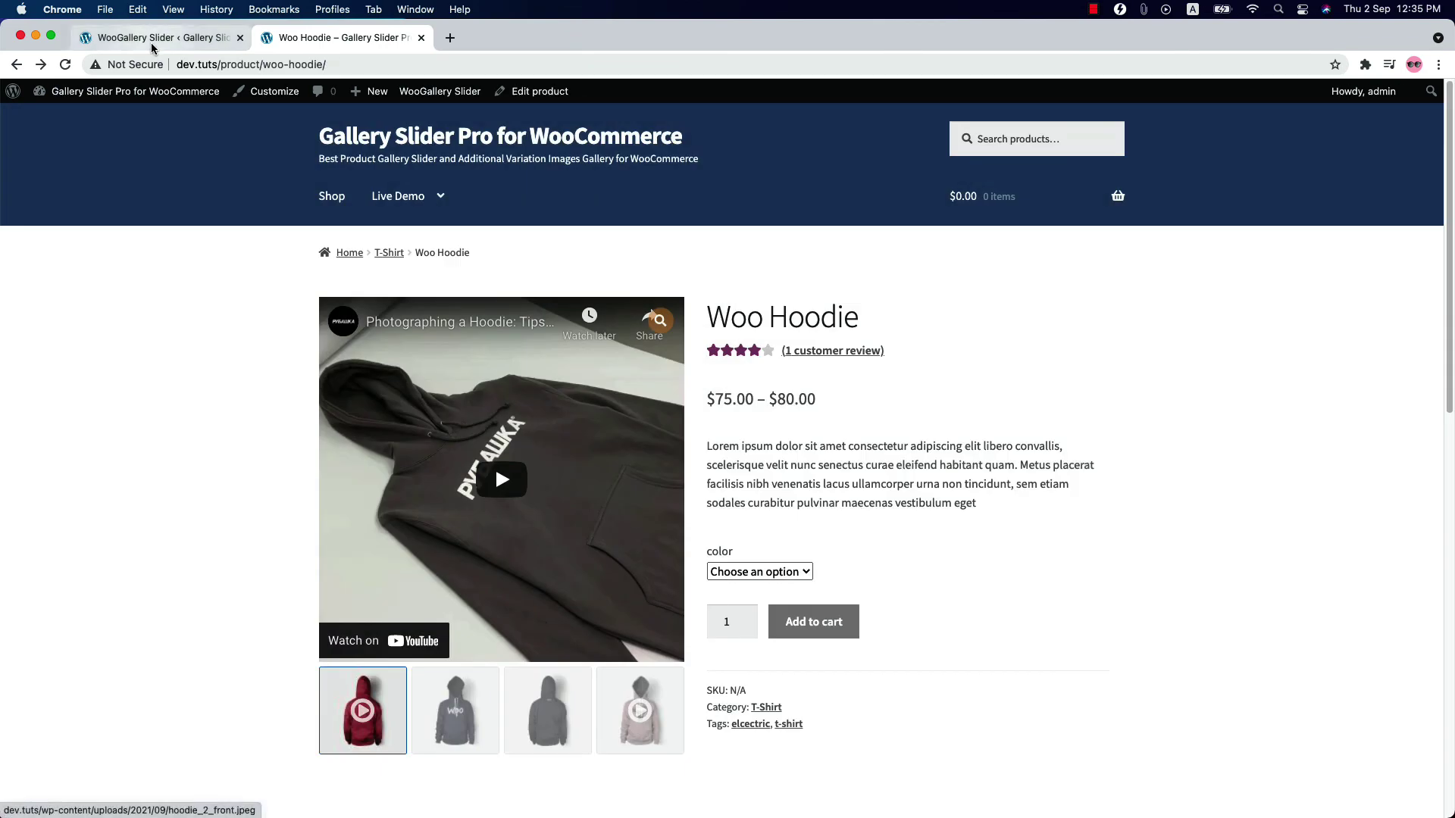
Step: Return to the Lightbox settings and try hiding the Image Counter and the Slideshow Play Button, showing each again
left_click(170, 41)
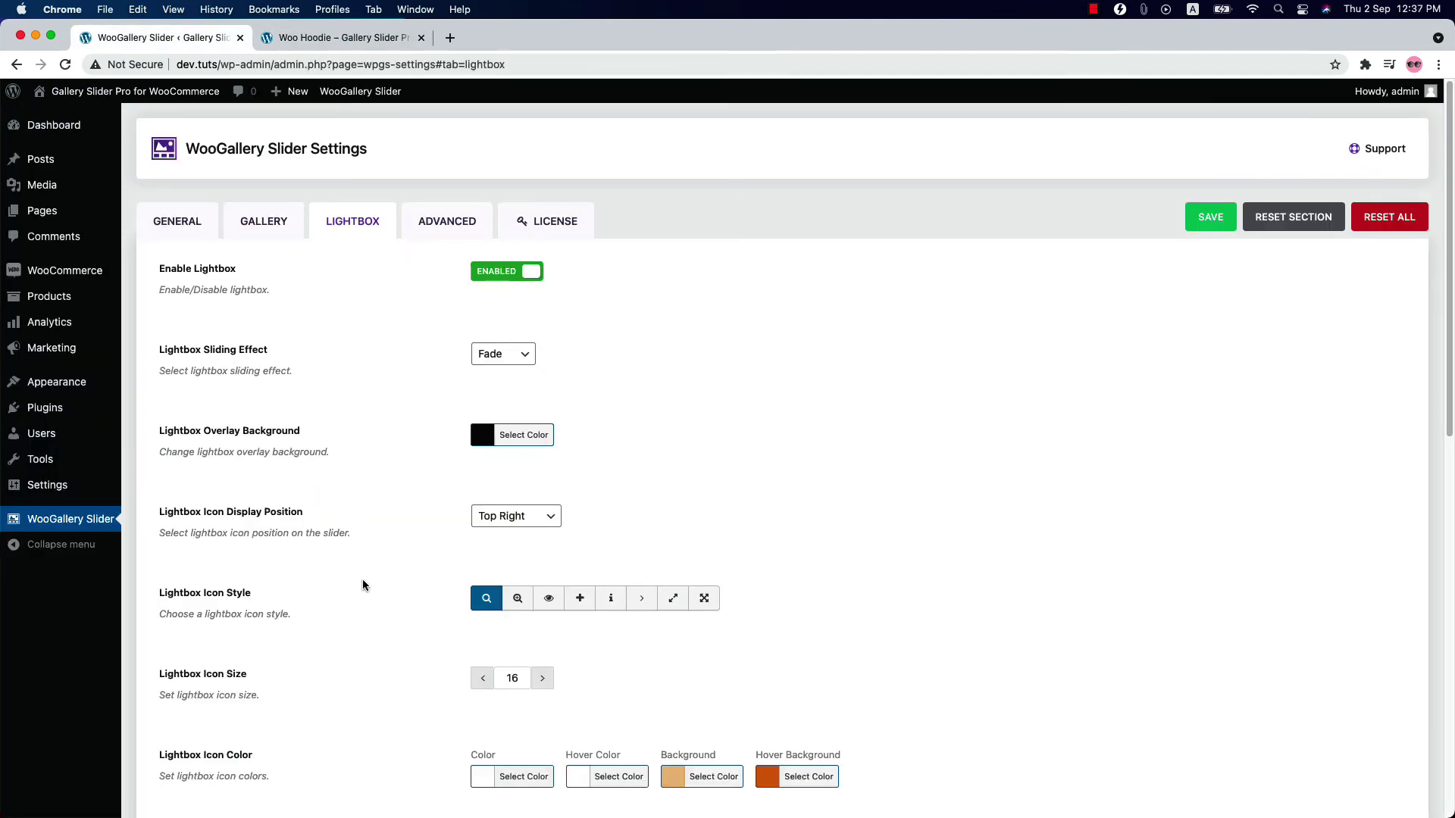
scroll(370, 680, "down", 6)
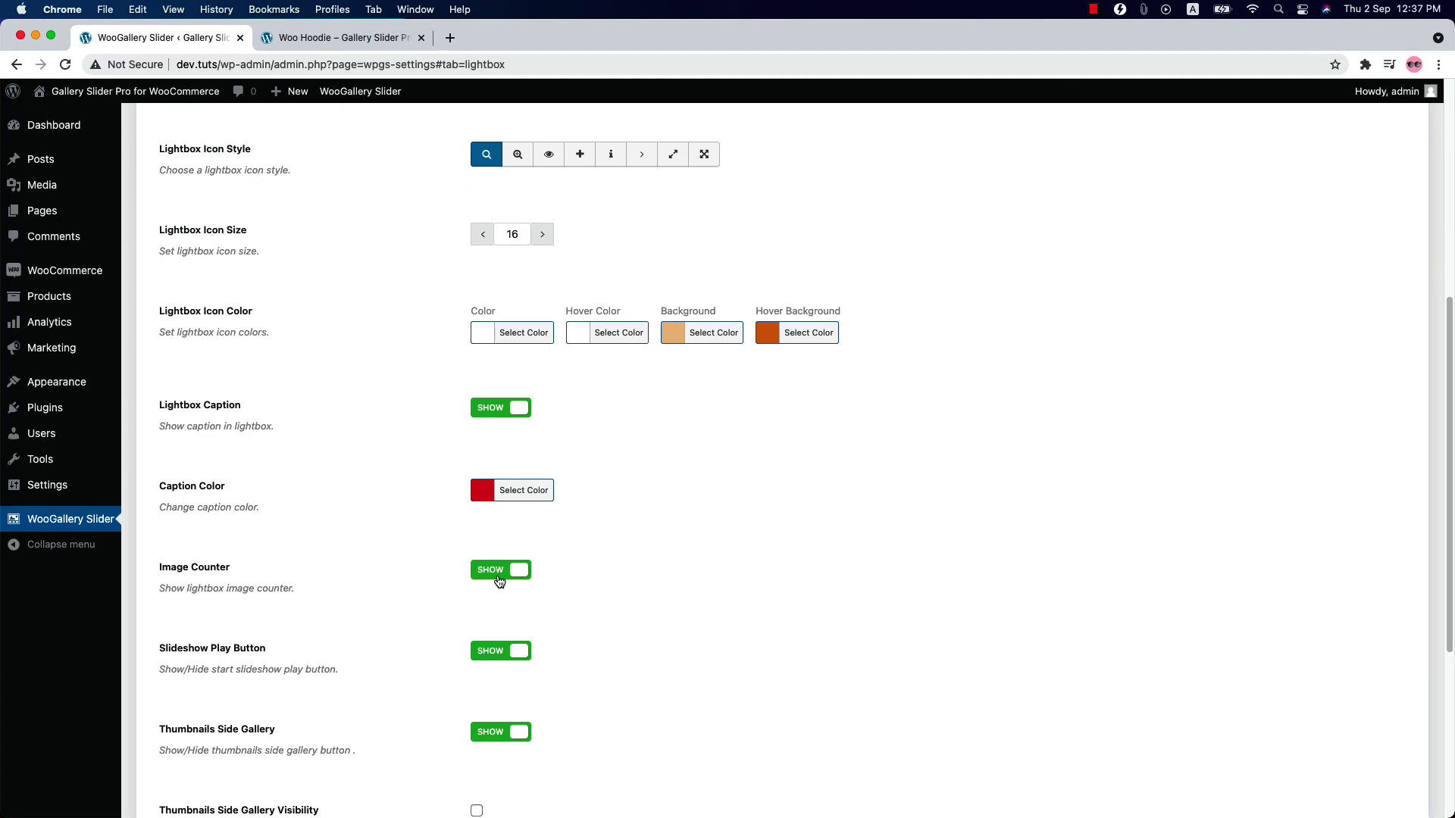
left_click(499, 580)
left_click(499, 581)
left_click(494, 661)
left_click(494, 660)
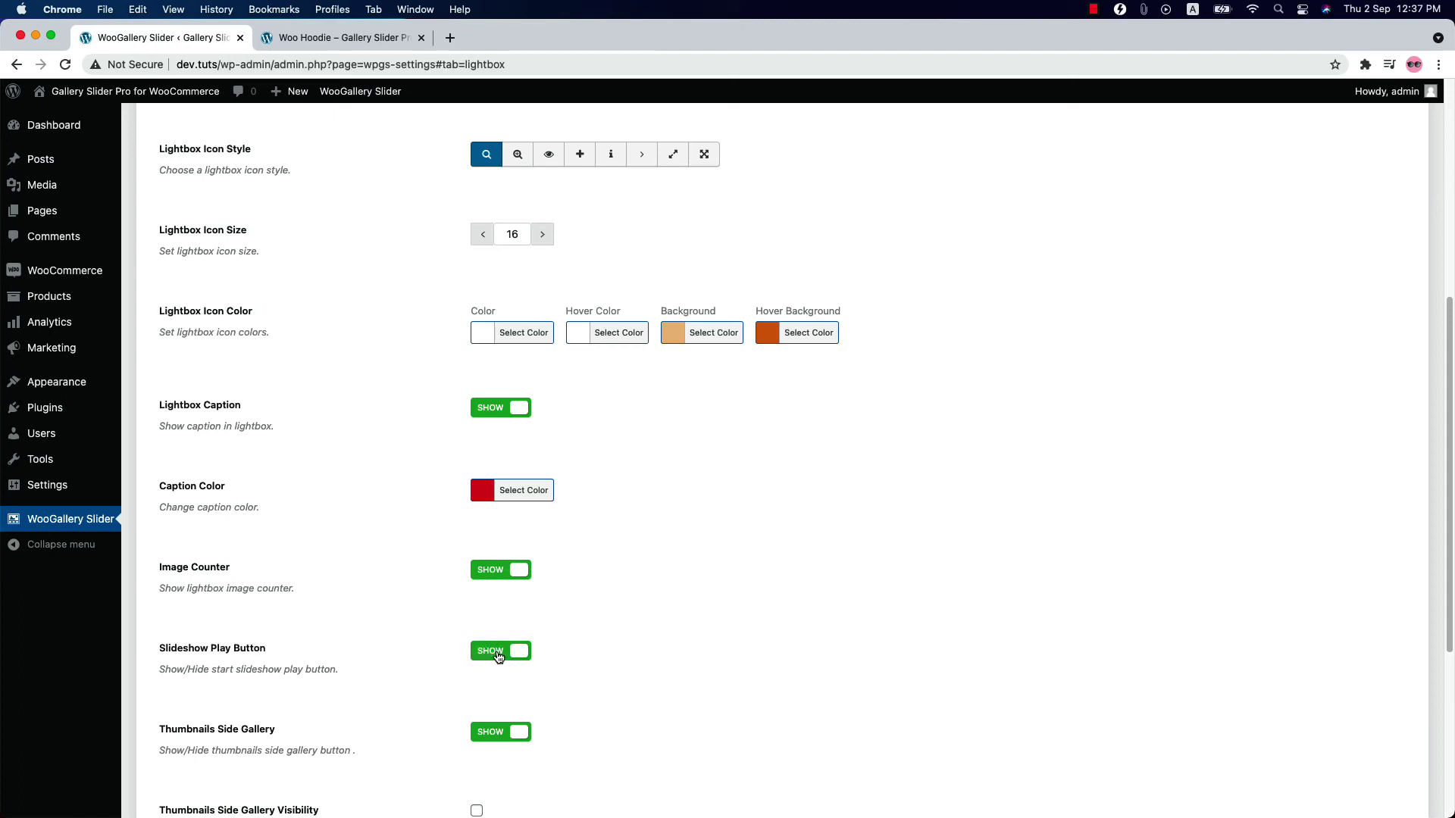
Step: Start and pause the slideshow in the product page's lightbox to check the play button
left_click(345, 38)
left_click(1401, 123)
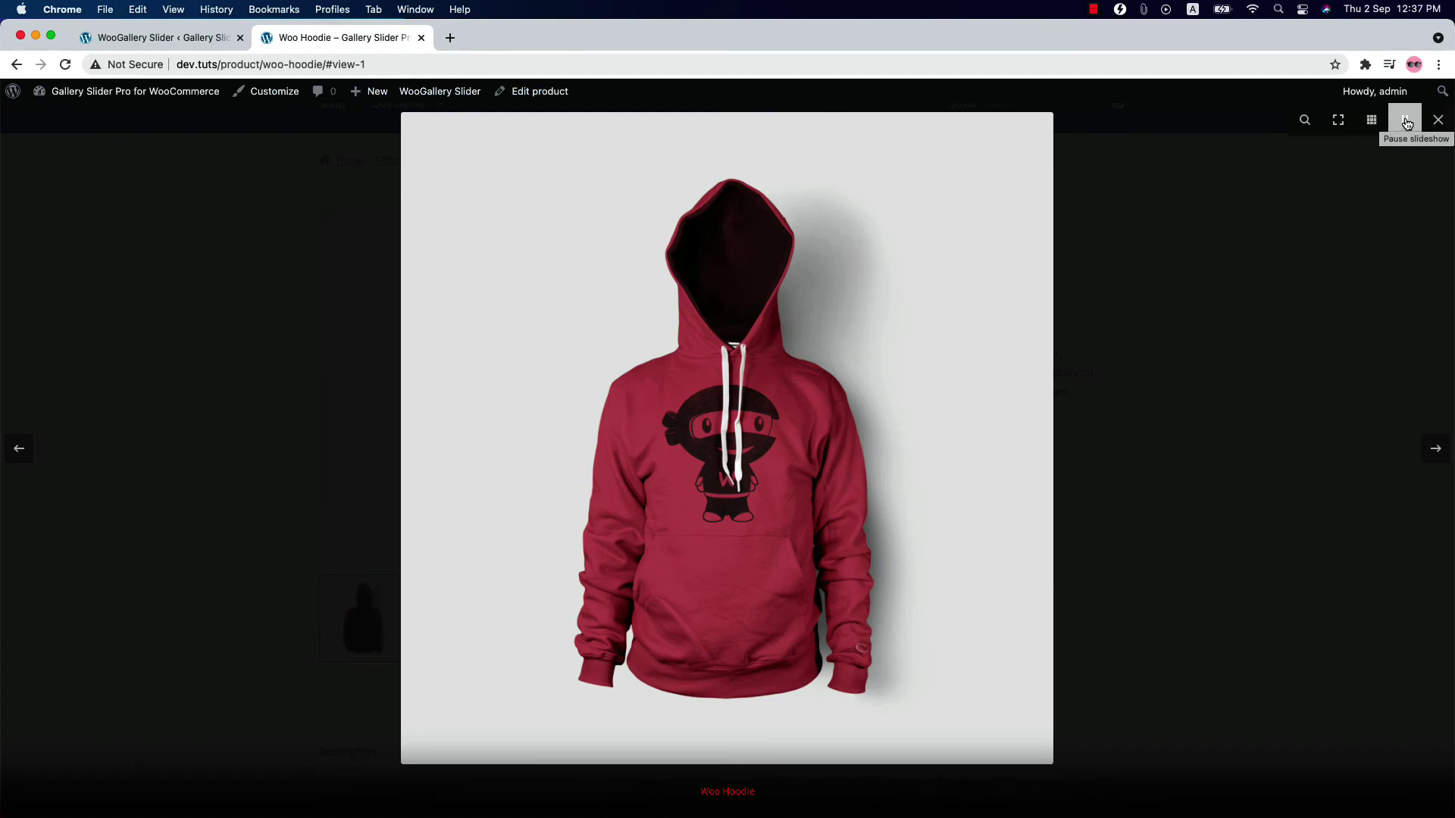
left_click(1406, 129)
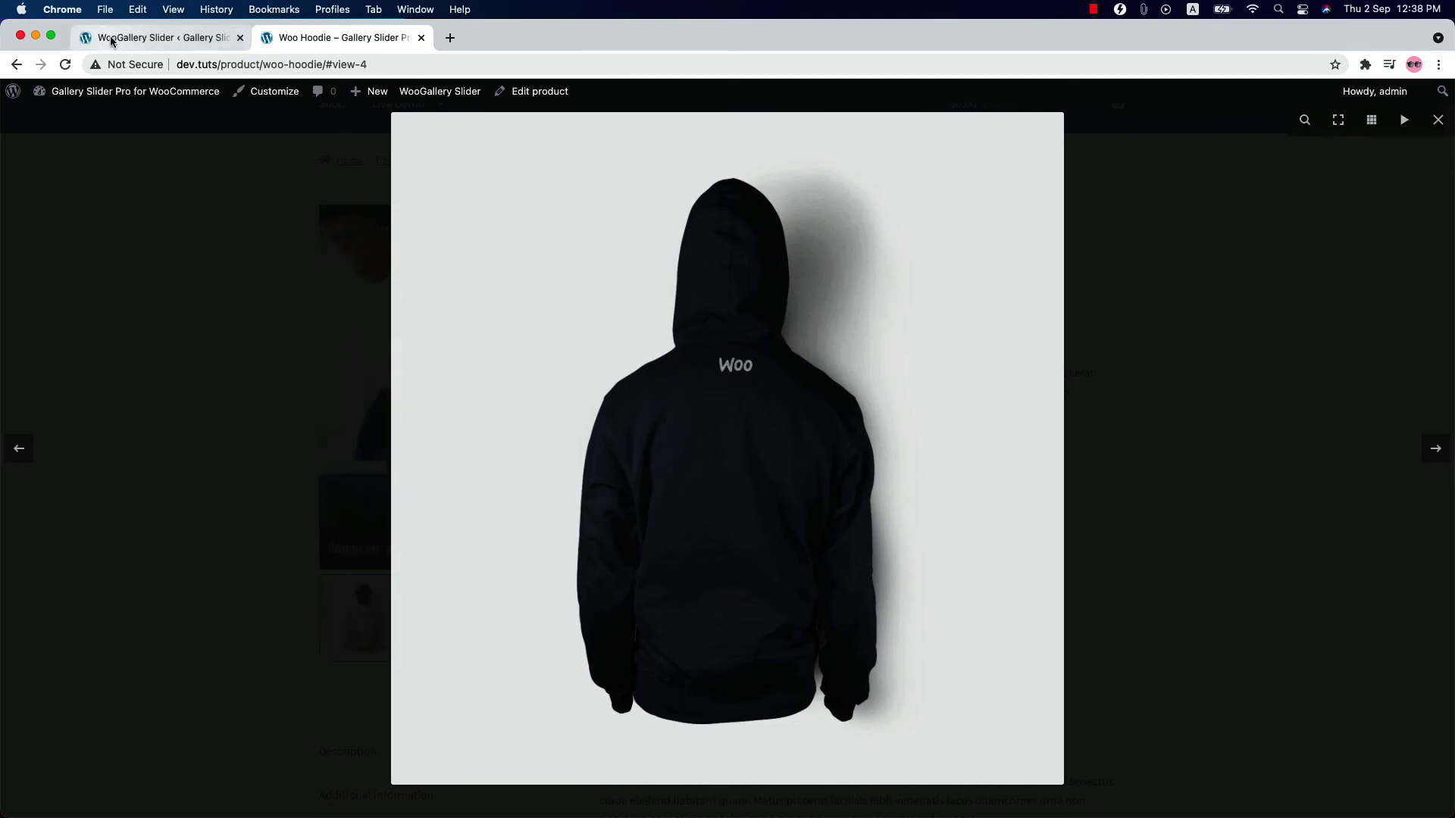
Step: Return to the Lightbox settings and try hiding the Thumbnails Side Gallery button, showing it again
left_click(159, 38)
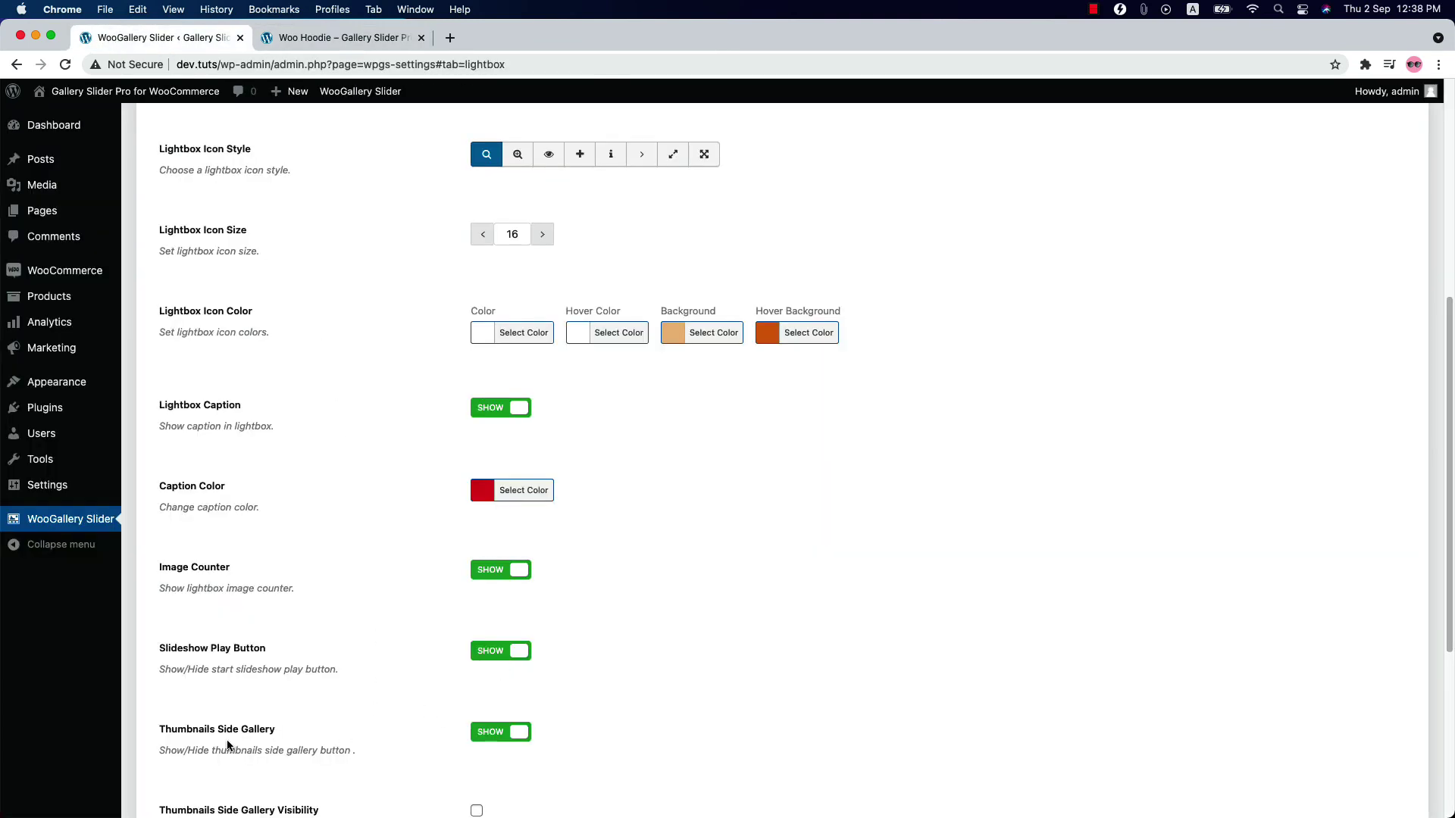
left_click(491, 735)
left_click(491, 735)
Step: Open the thumbnails side gallery in the product page's lightbox, browse several product images through it, and close it
left_click(350, 40)
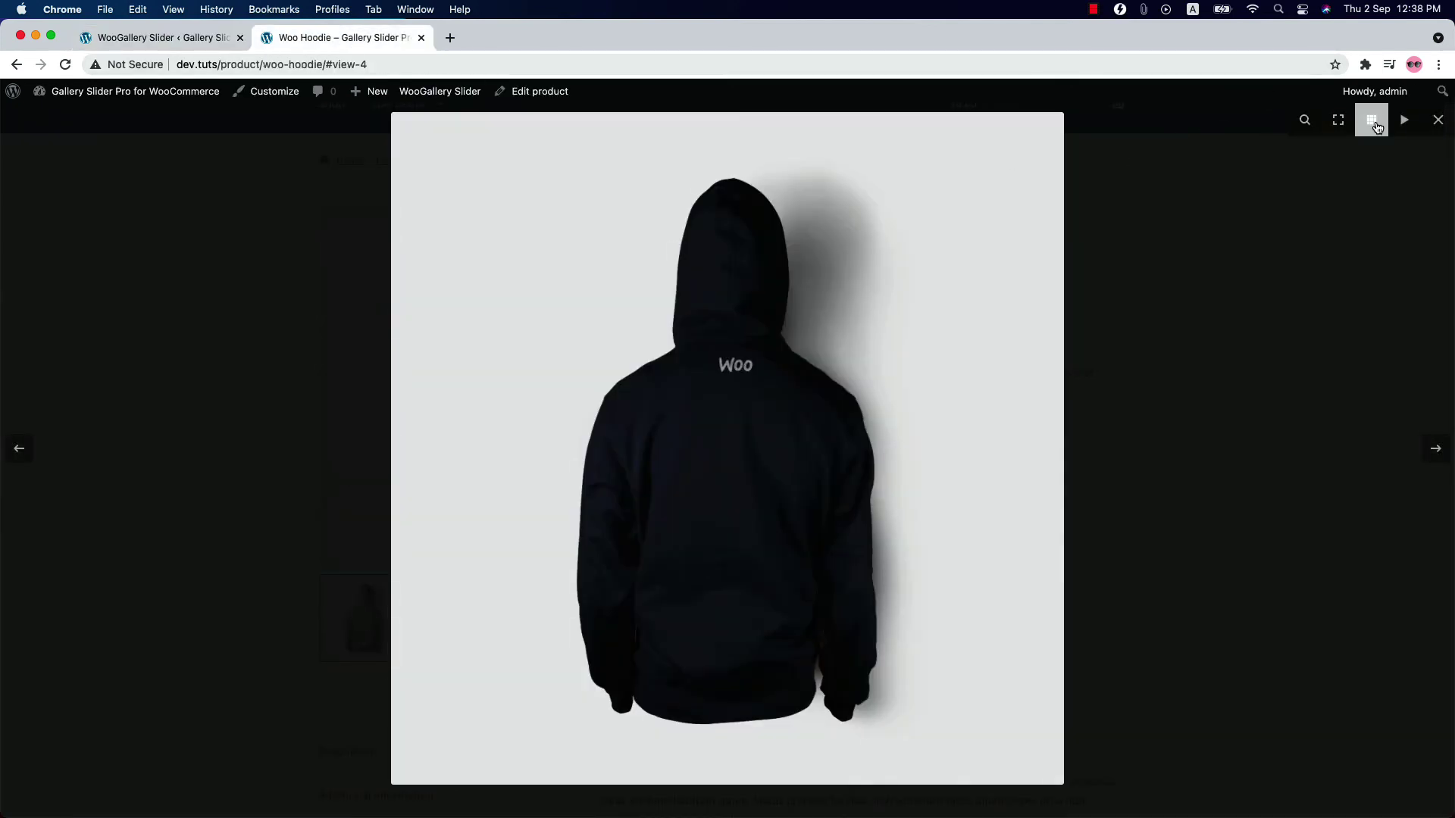
left_click(1371, 121)
left_click(1413, 290)
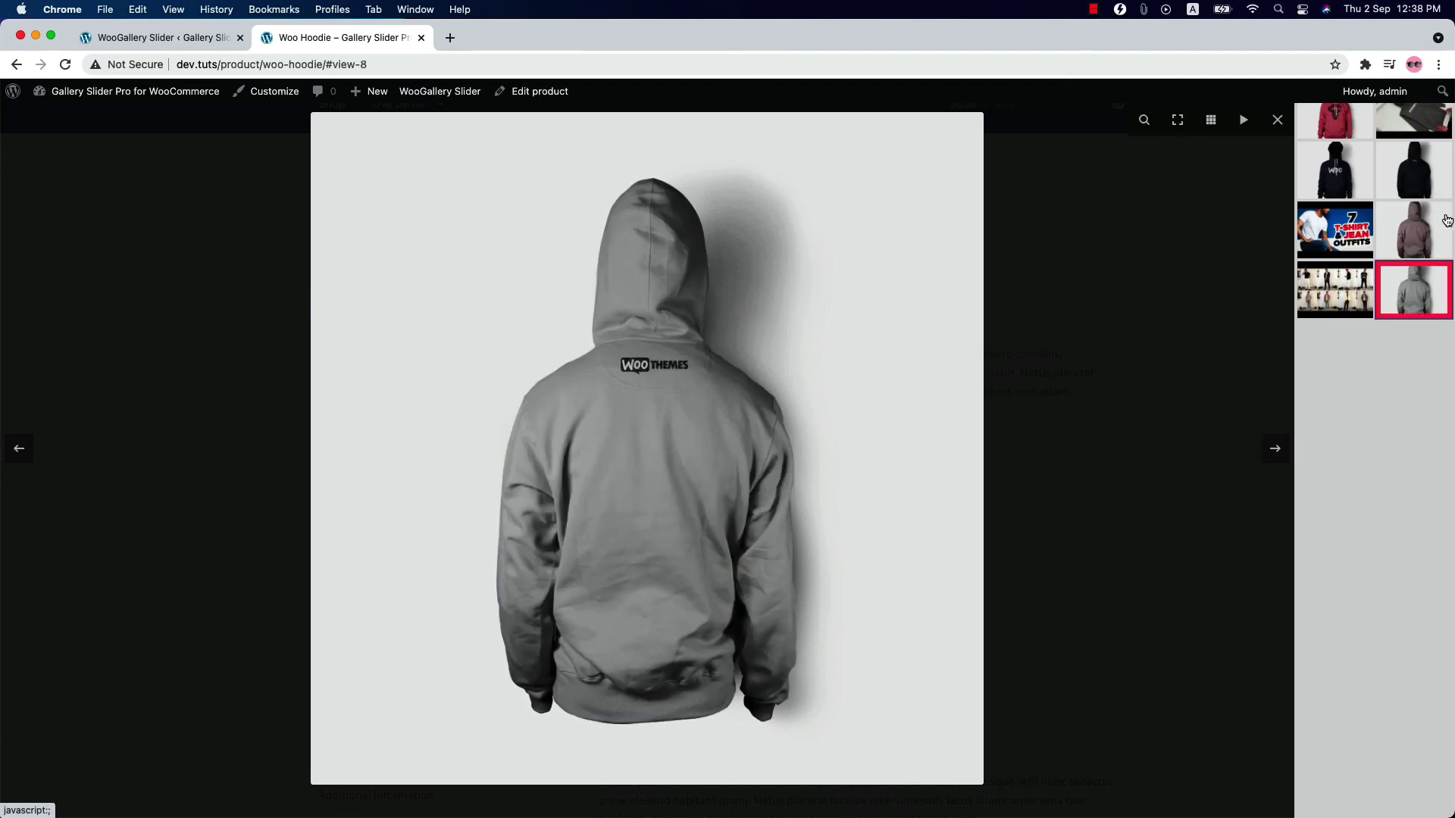
left_click(1347, 165)
left_click(1335, 123)
left_click(1414, 171)
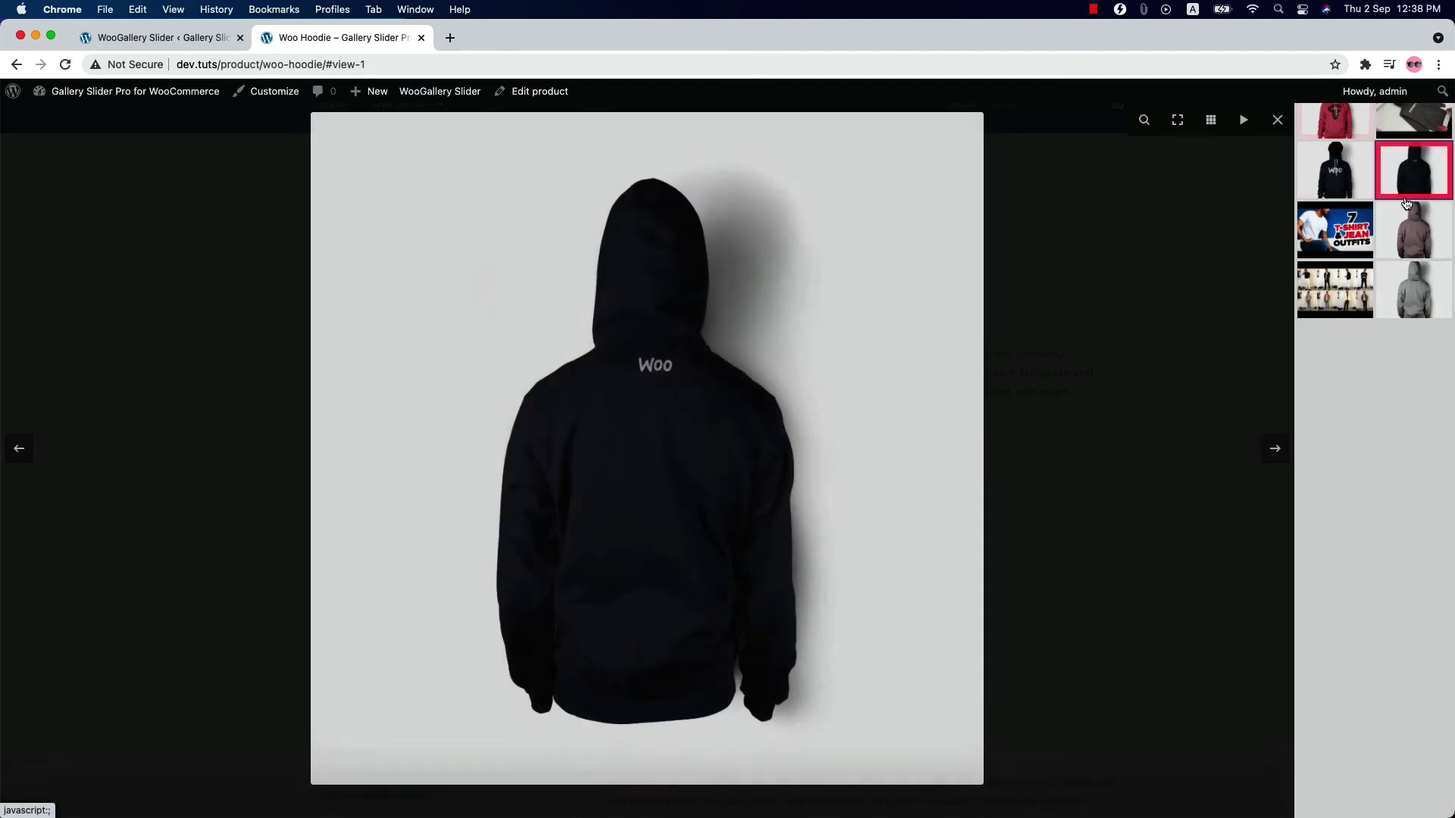
left_click(1395, 246)
left_click(1403, 284)
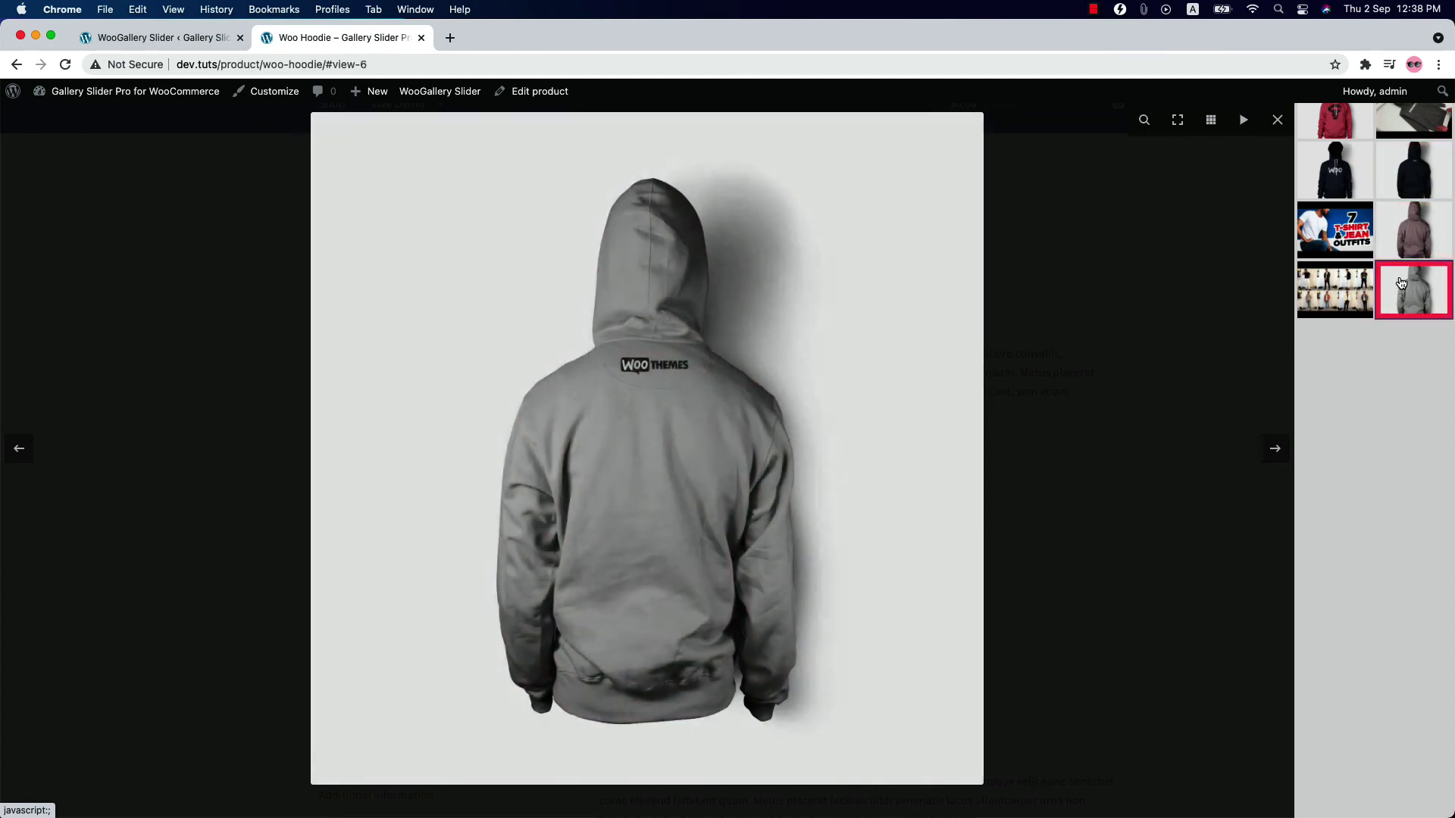
left_click(1211, 121)
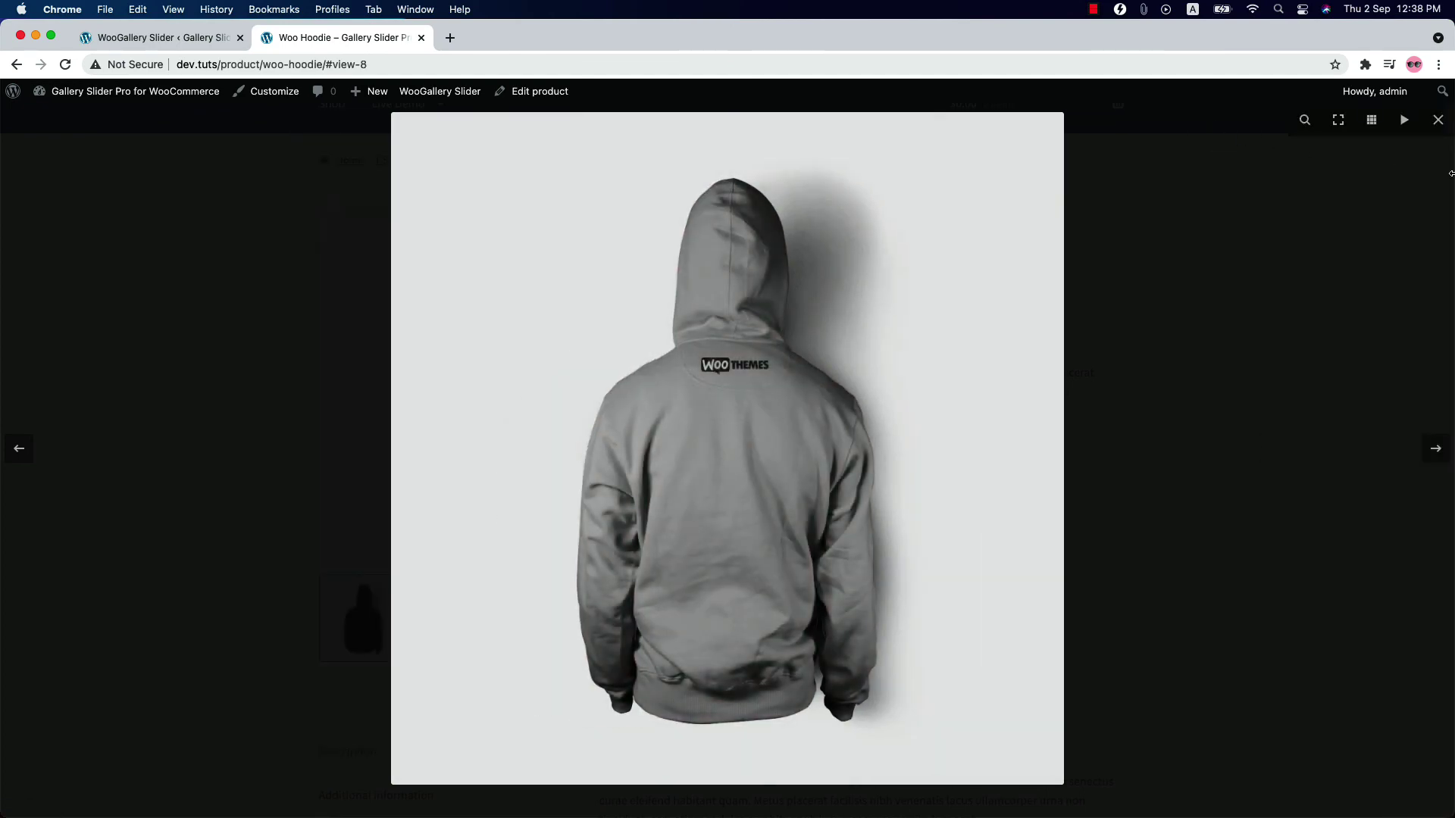
Step: Try enabling Thumbnails Side Gallery Visibility in the Lightbox settings and open the side thumbnails in the product page's lightbox
left_click(160, 37)
scroll(424, 485, "down", 3)
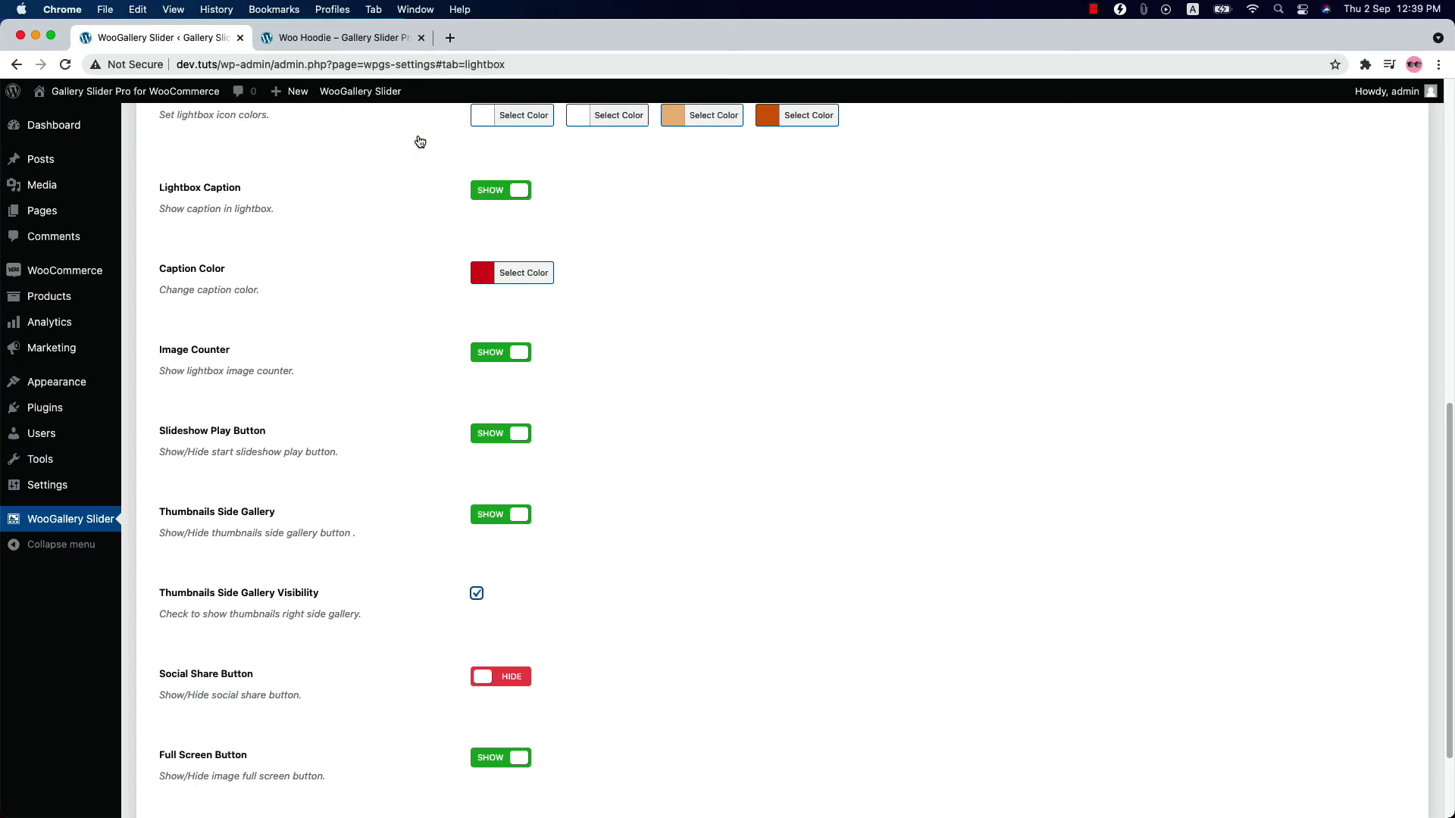
left_click(341, 37)
left_click(1366, 121)
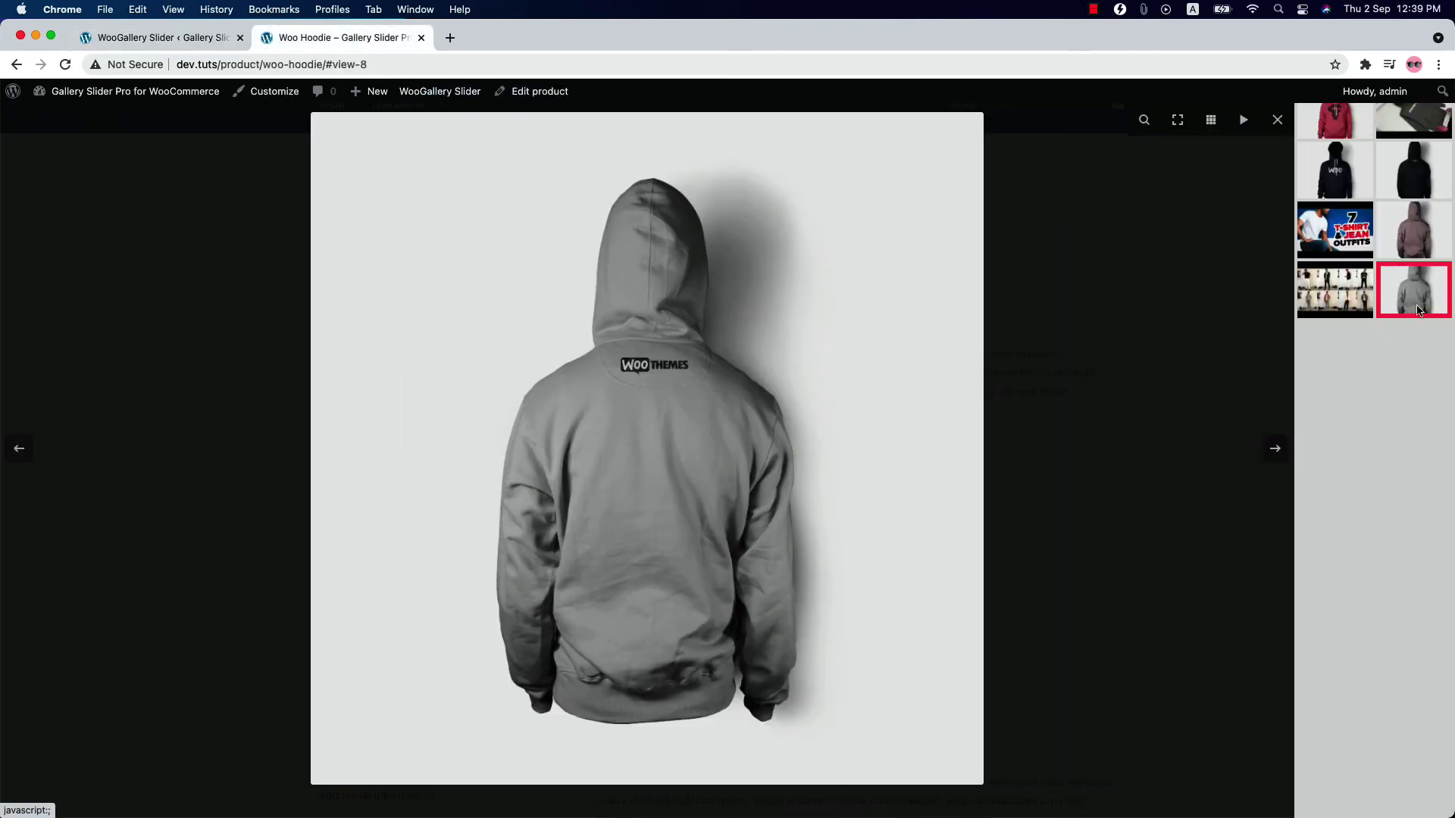
Step: Turn Thumbnails Side Gallery Visibility off, set the Social Share Button to Show, and save the Lightbox settings
left_click(199, 41)
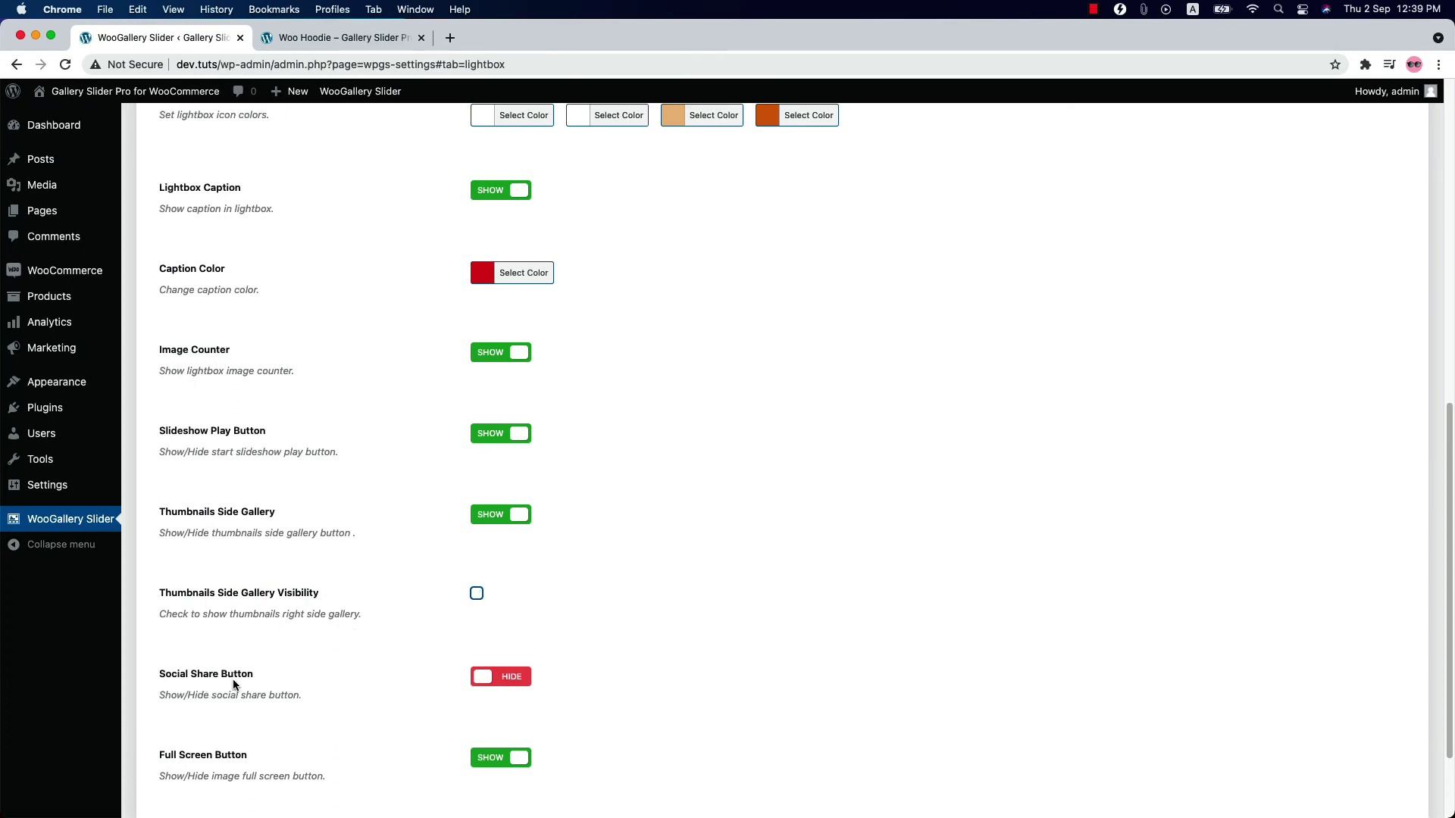
left_click(513, 681)
scroll(868, 662, "up", 15)
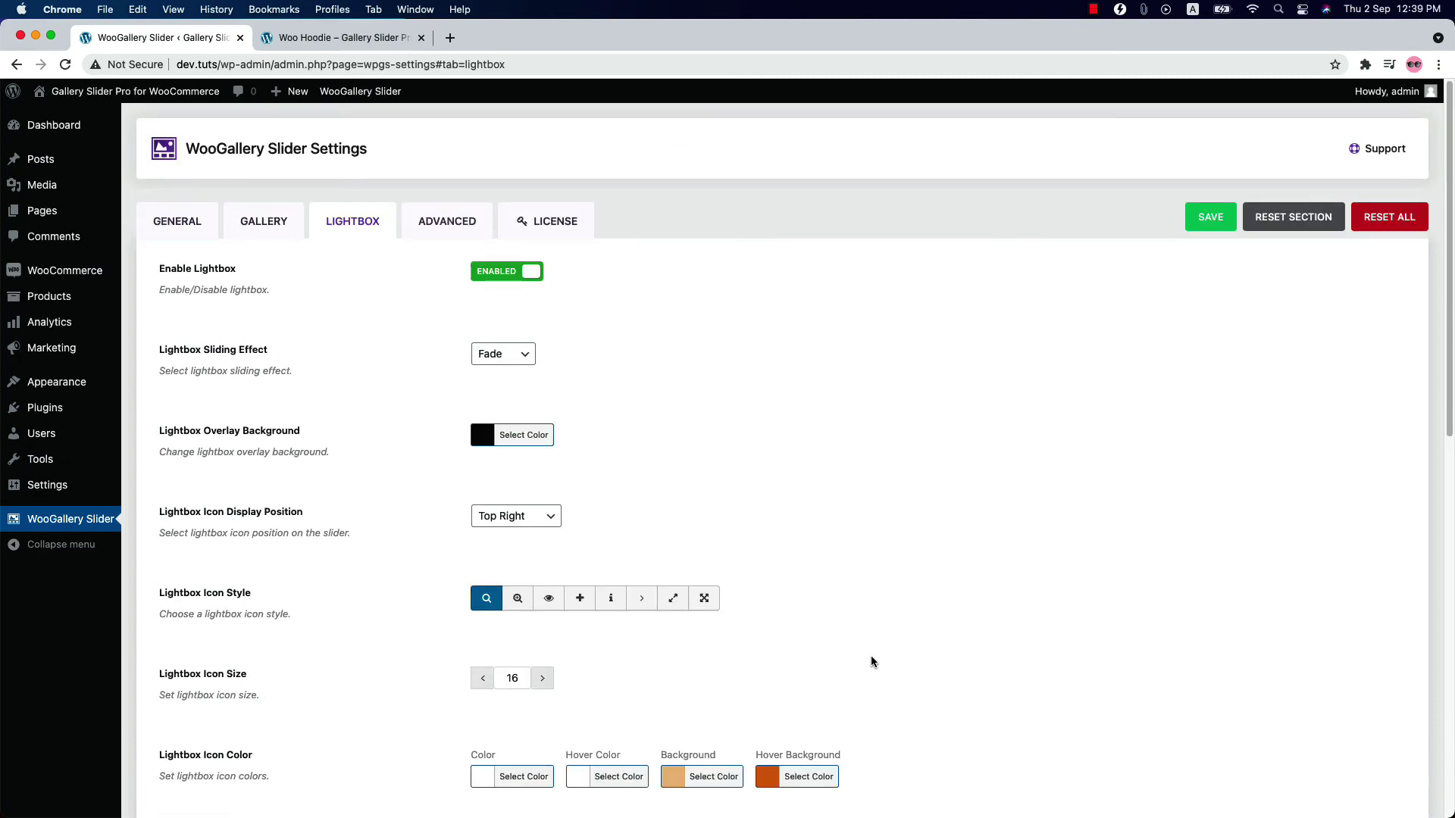
left_click(1198, 239)
Step: Reload the product page, open the lightbox's Share dialog and select the image link in it
key("ctrl+Tab")
key("super+r")
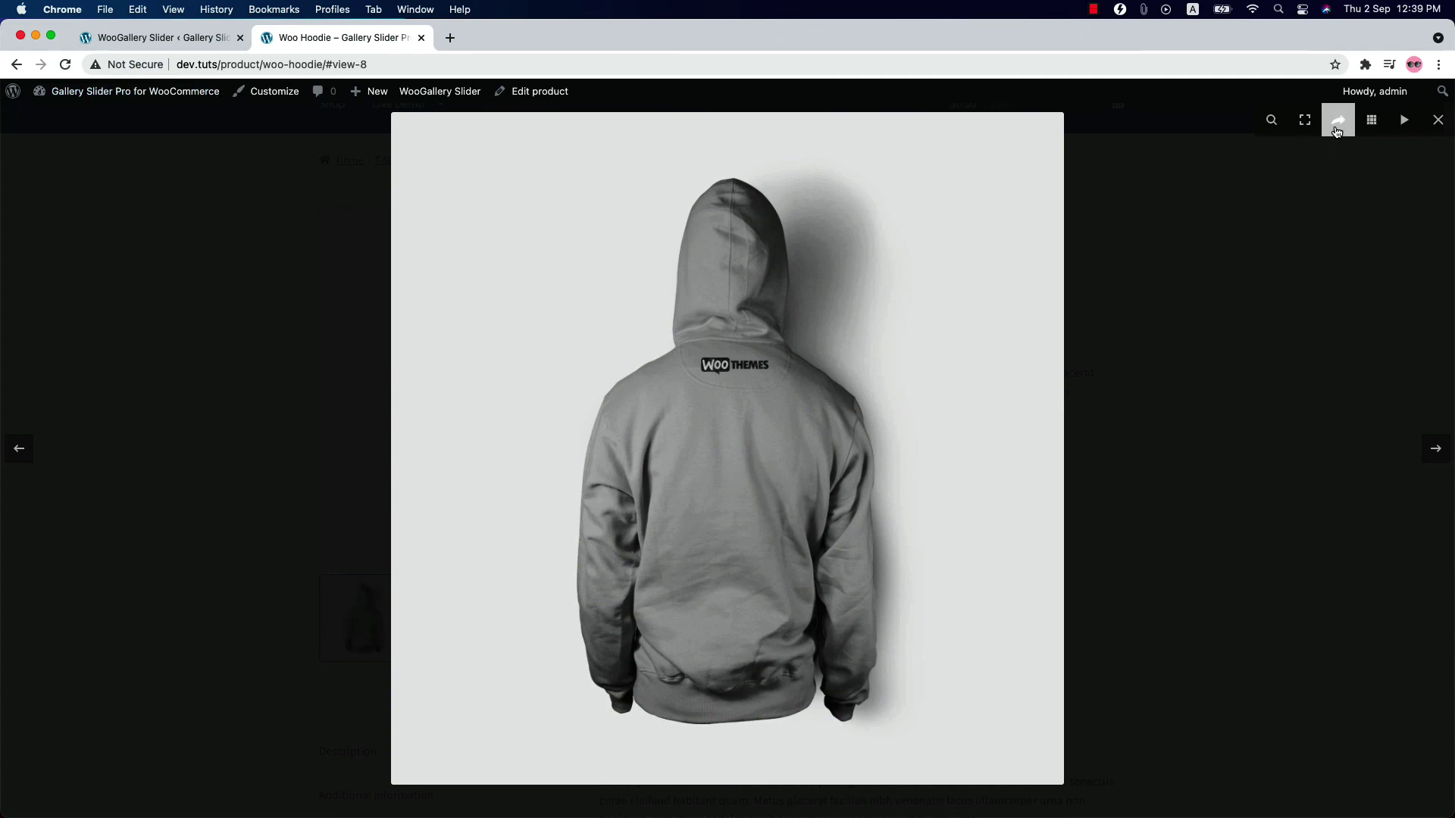
left_click(1339, 121)
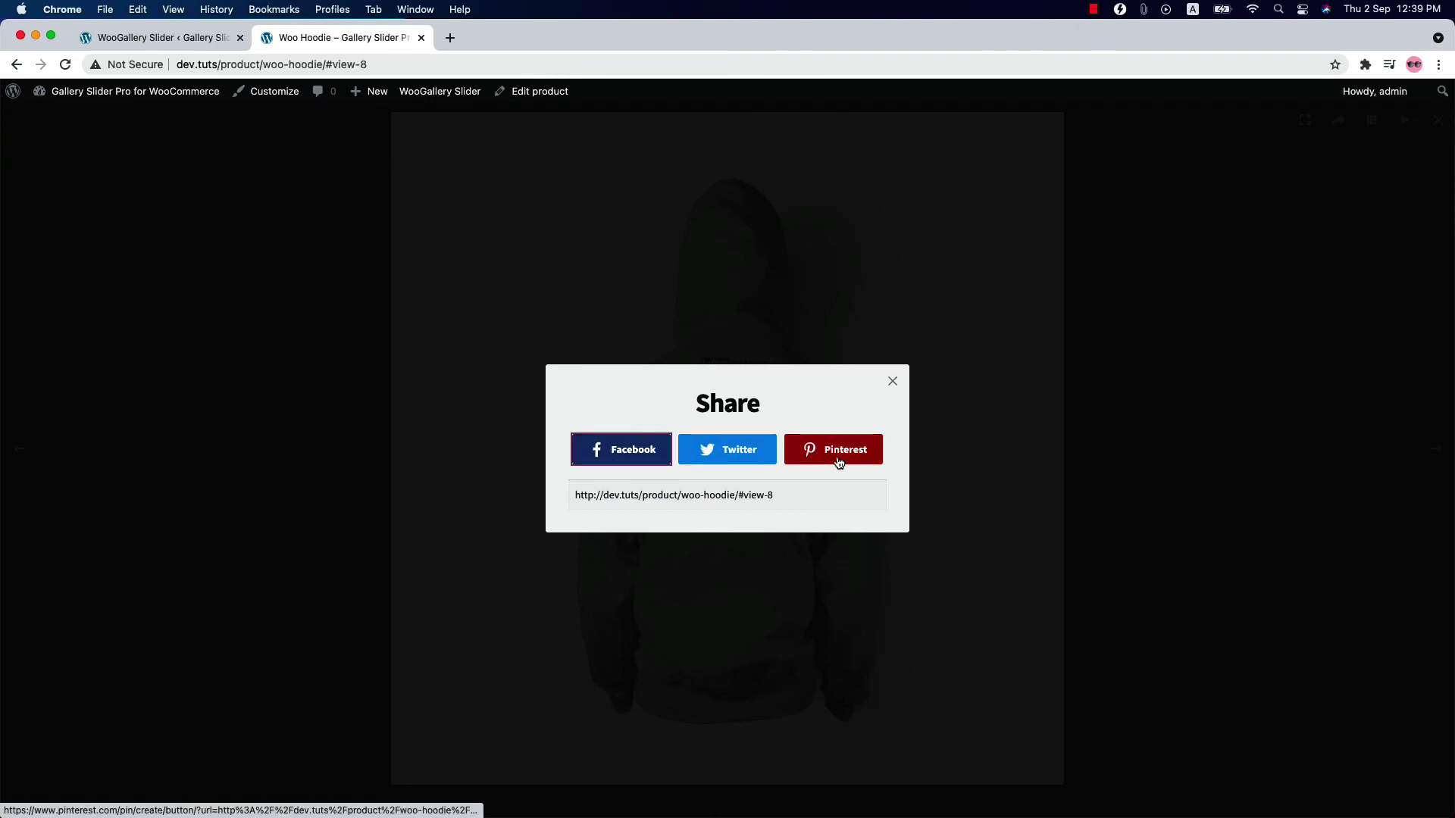
left_click(813, 490)
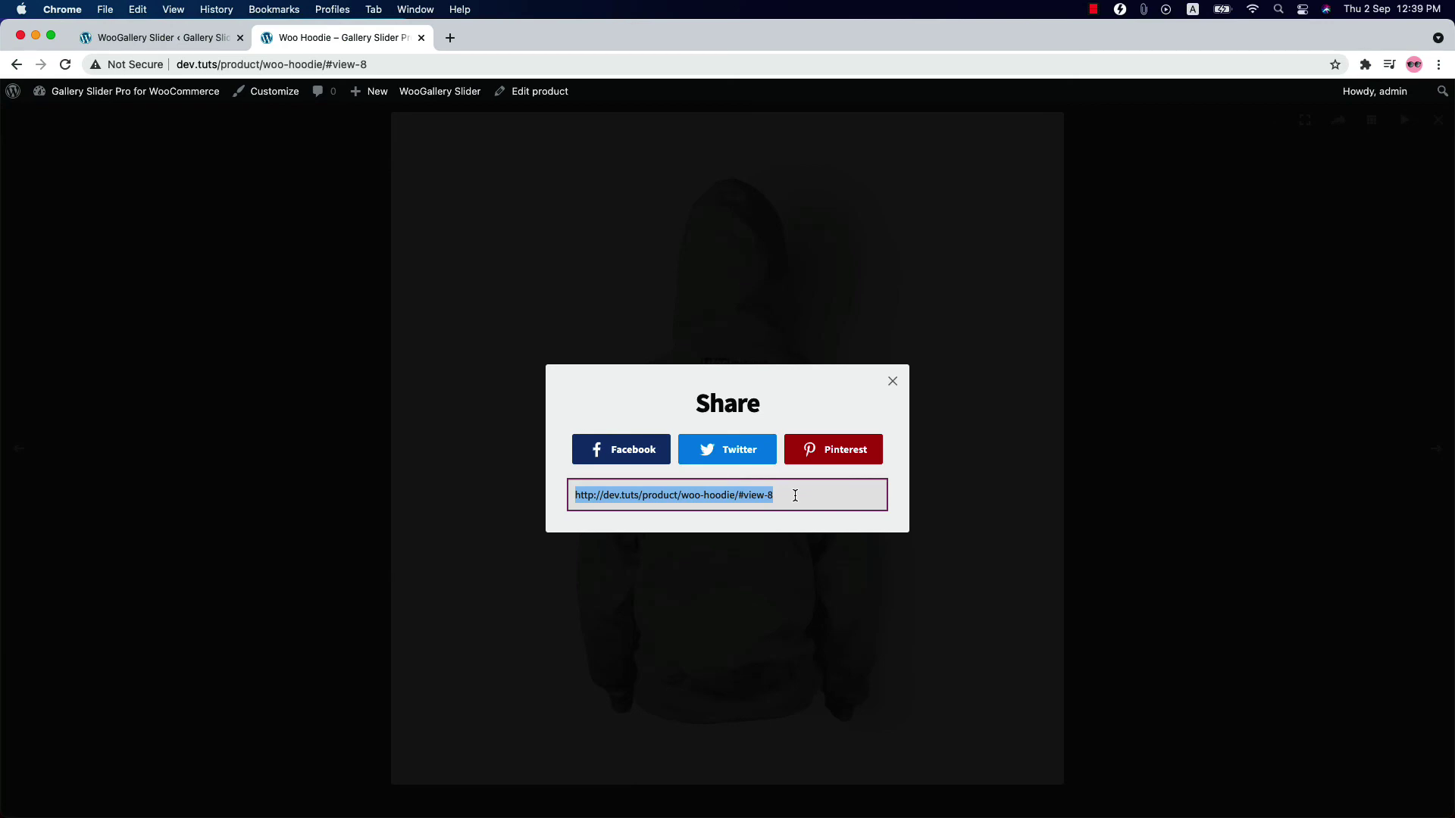
Step: Return to the Lightbox settings and try hiding the Full Screen Button, showing it again
left_click(182, 37)
scroll(480, 414, "down", 10)
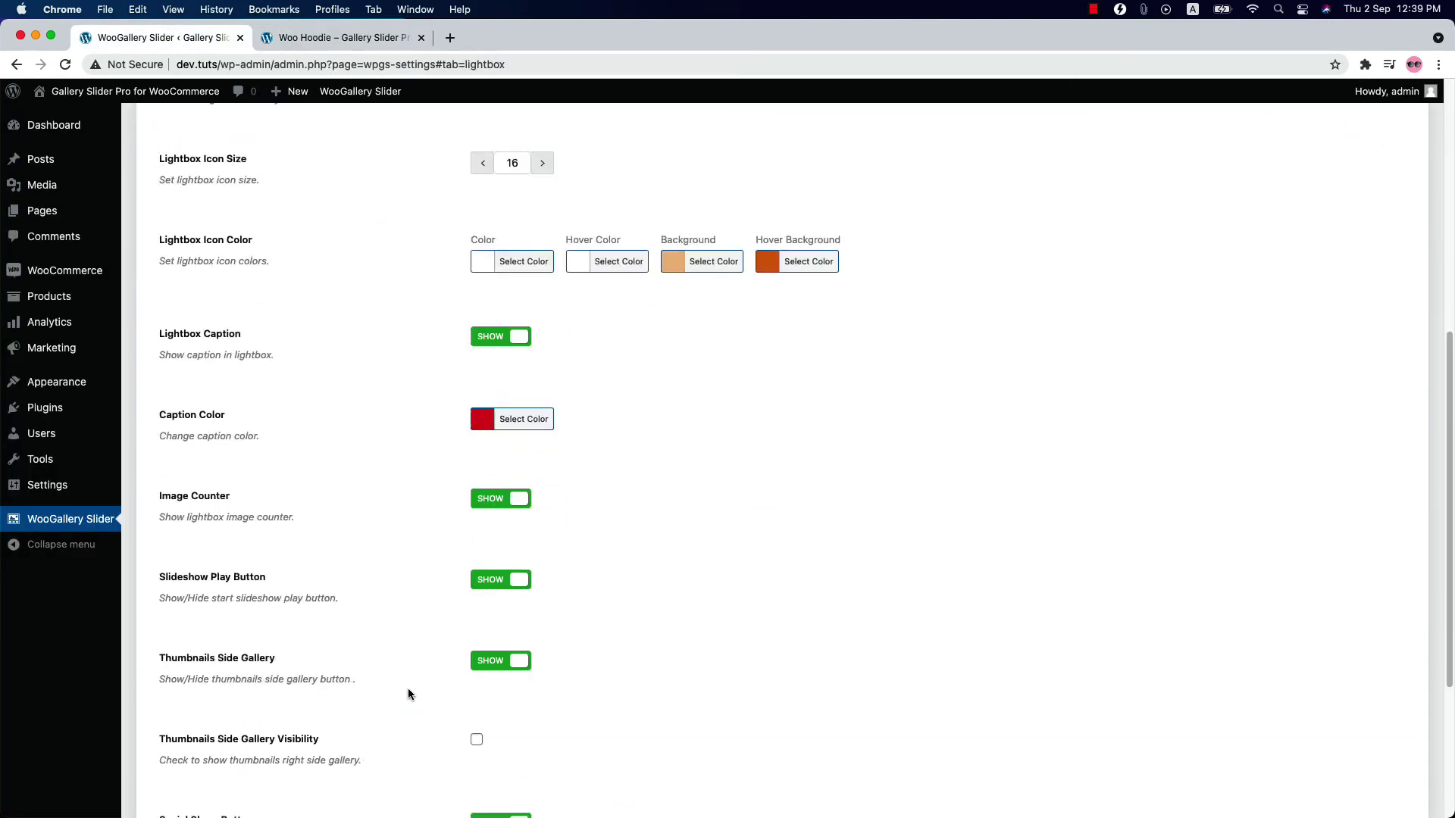
left_click(489, 643)
left_click(488, 643)
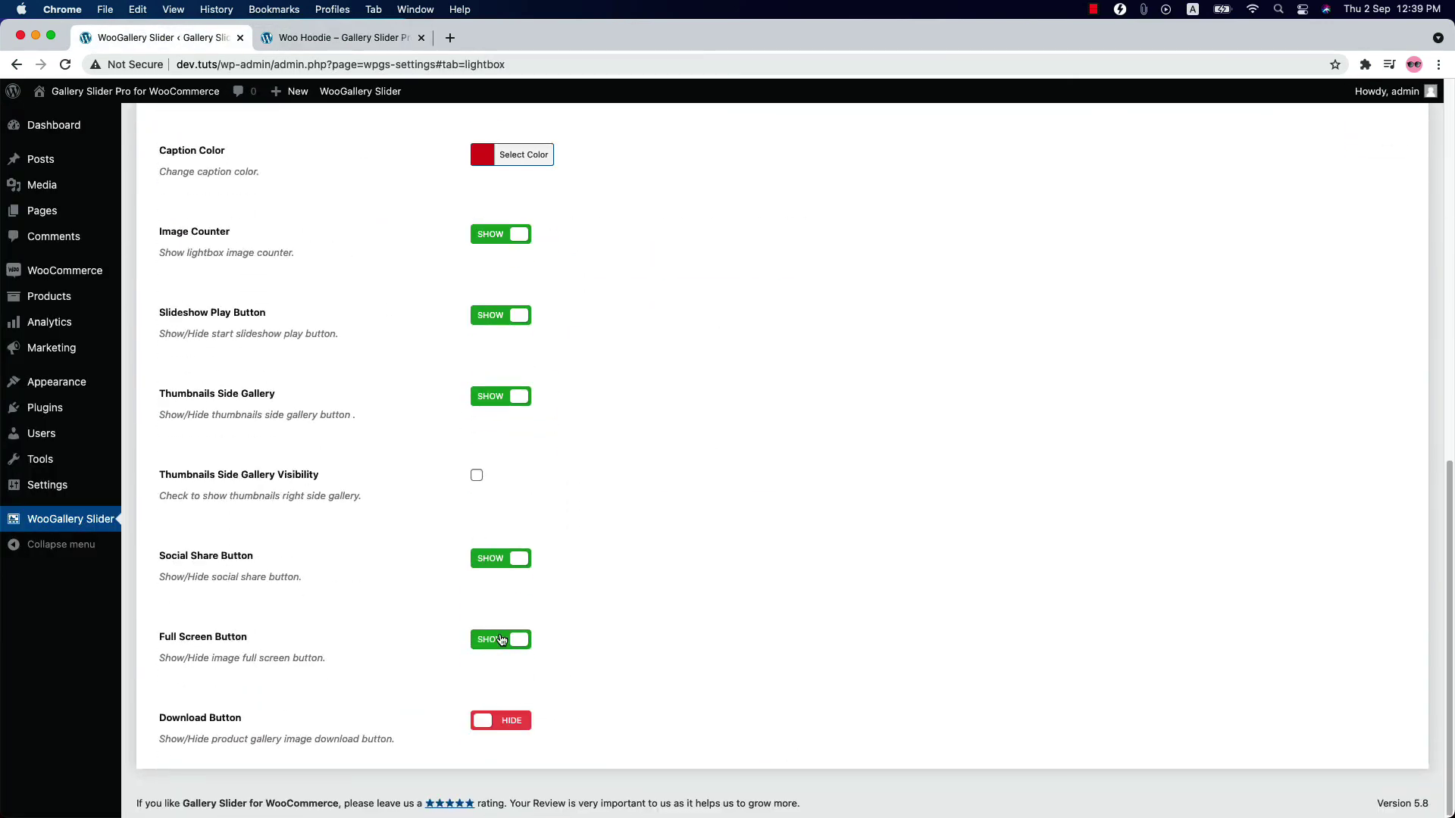
Step: Enter and leave full screen in the product page's lightbox to check the full screen button
left_click(337, 37)
left_click(1289, 143)
left_click(1303, 122)
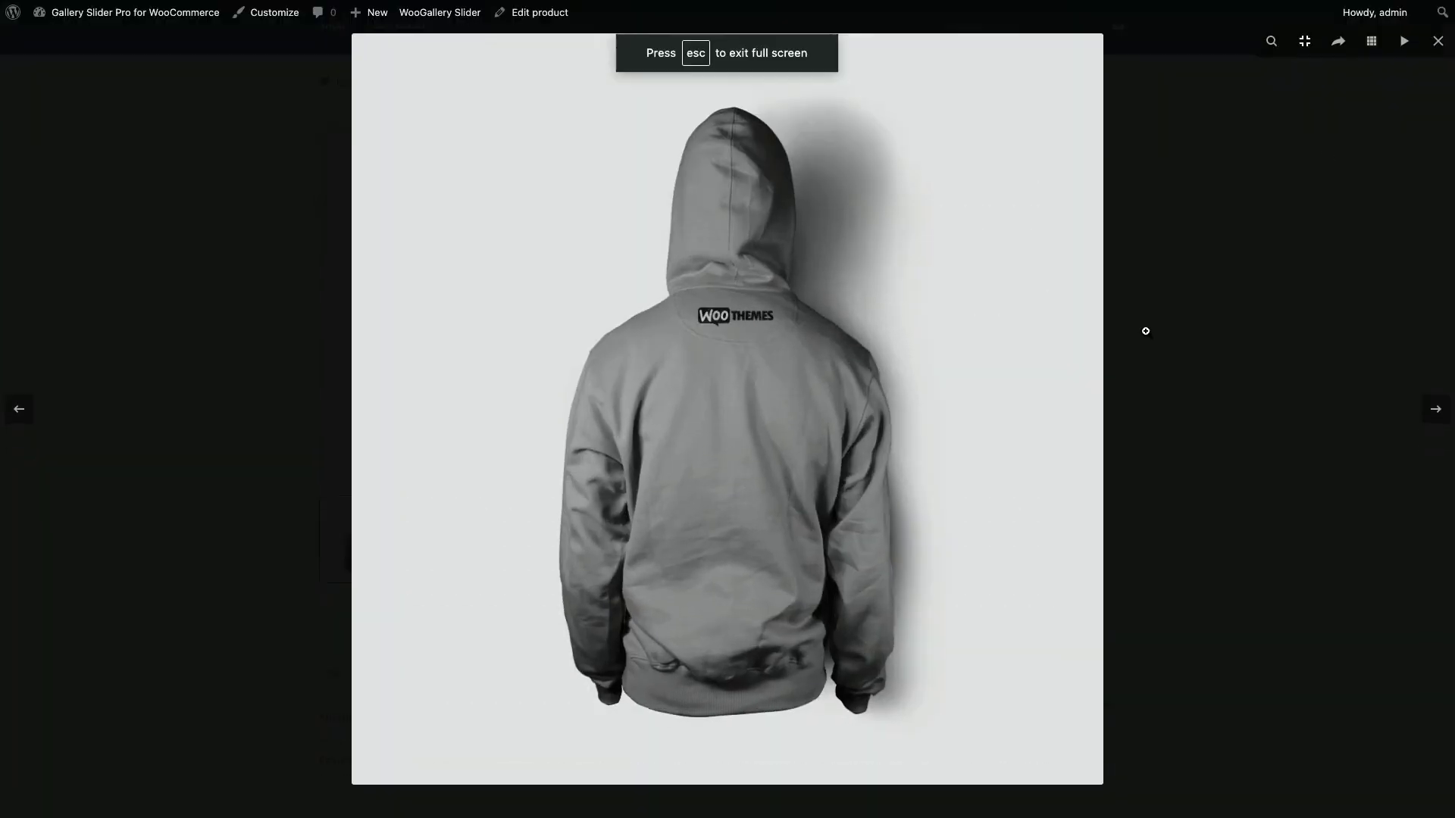
left_click(1304, 41)
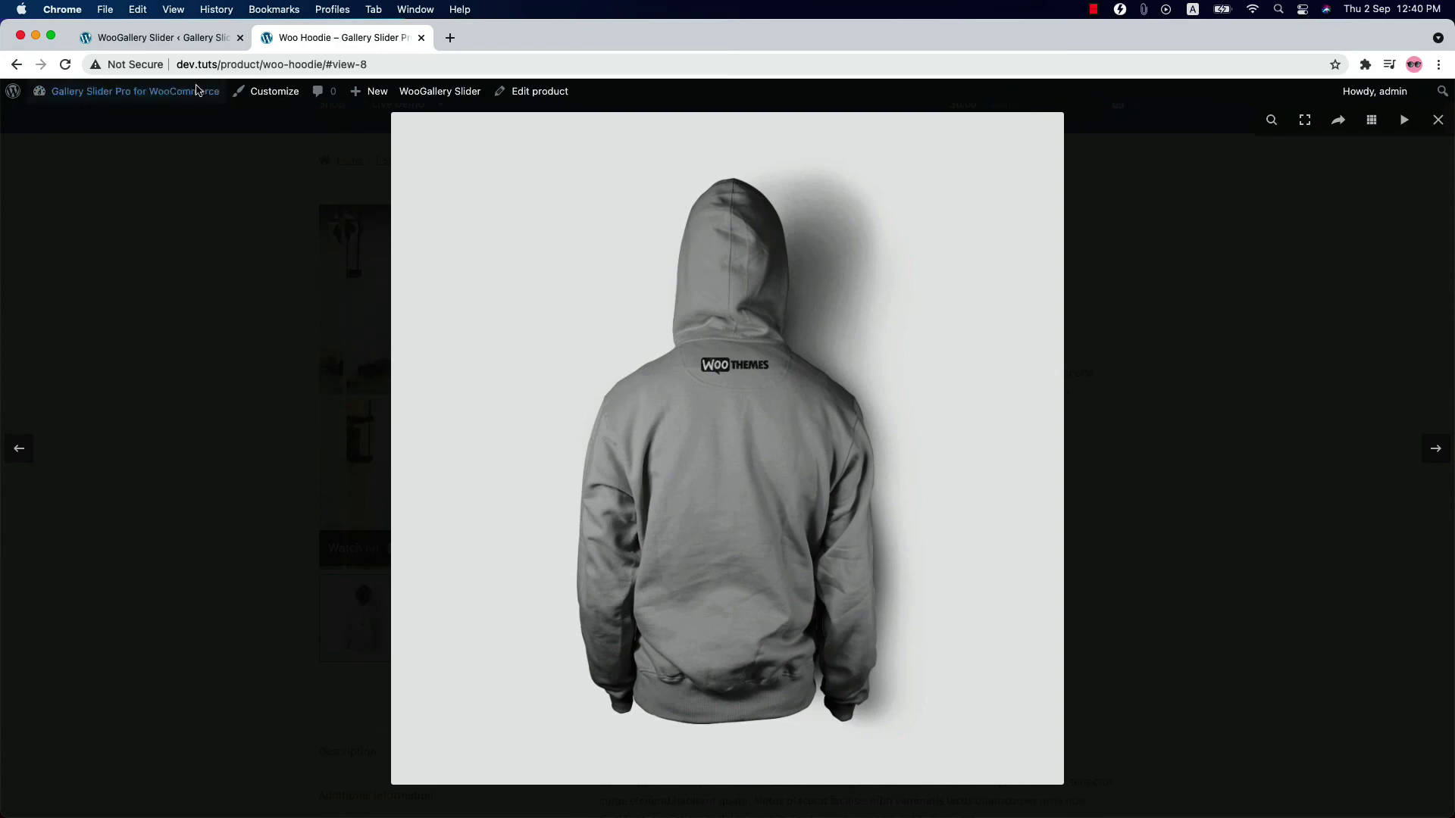
Step: Set the Download Button to Show in the Lightbox settings and save the changes
left_click(144, 43)
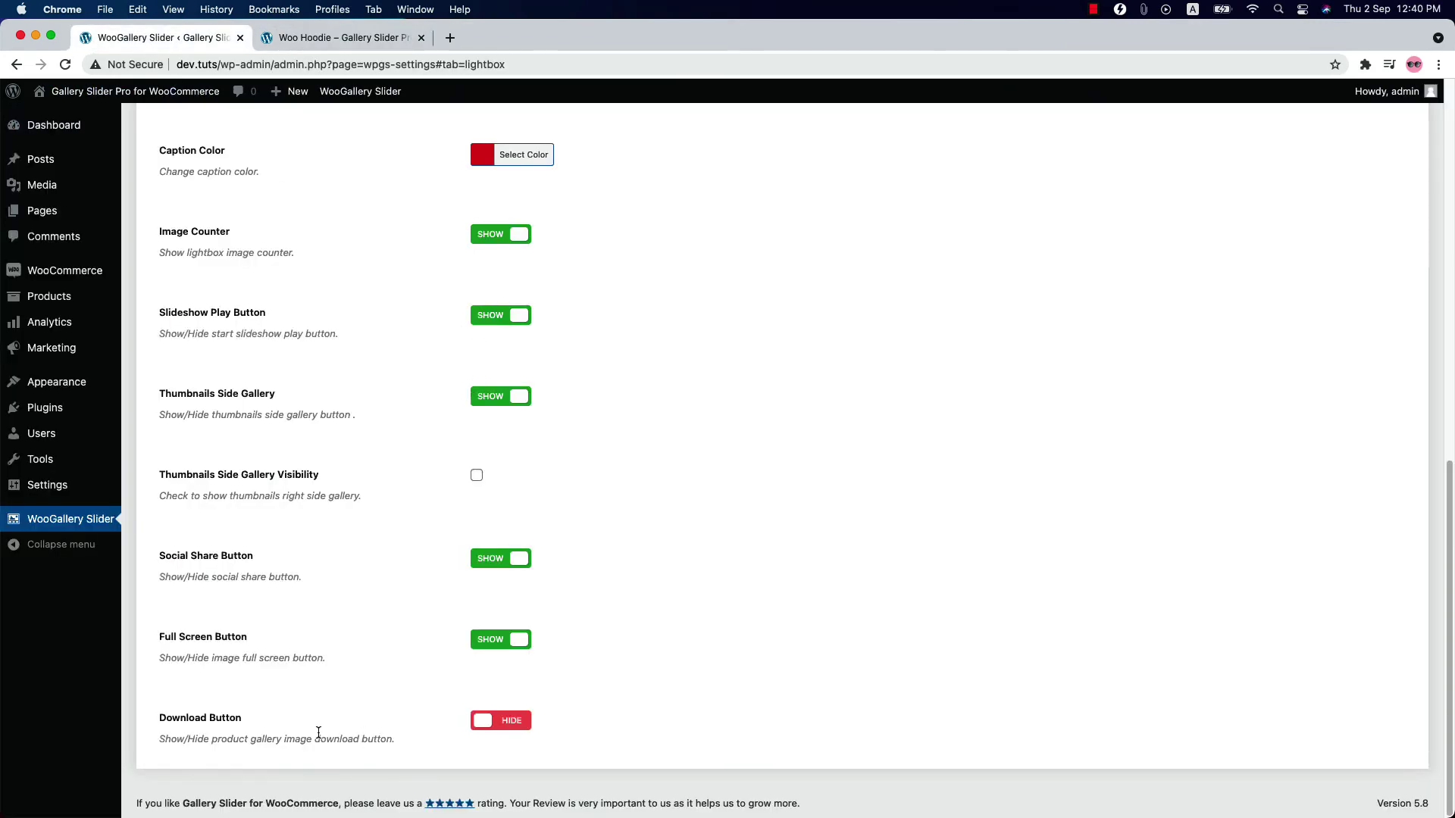
left_click(507, 724)
scroll(857, 671, "up", 10)
scroll(857, 671, "up", 3)
left_click(1194, 217)
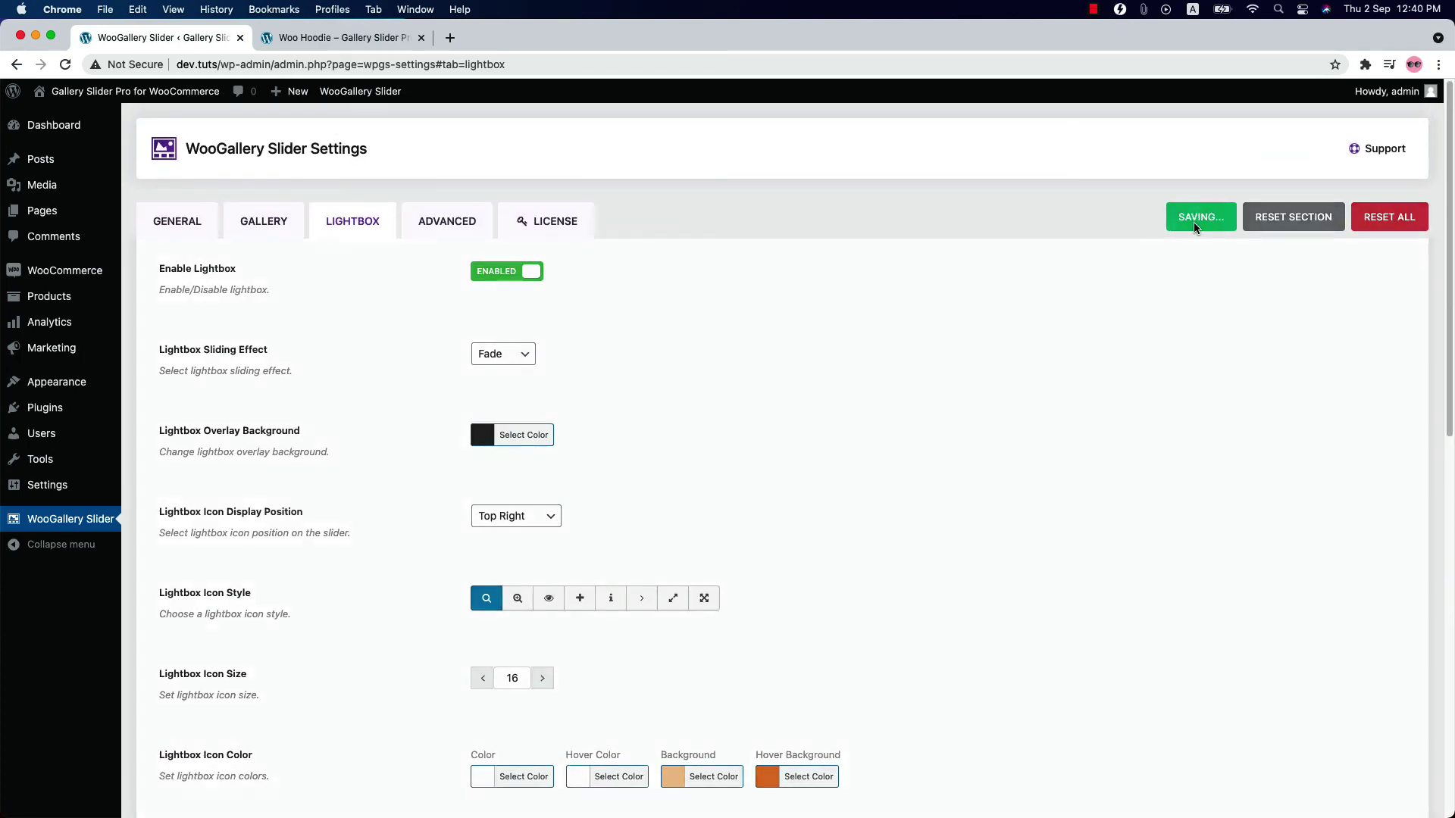
Step: Reload the product page and check the lightbox's download button by starting an image download and cancelling the save dialog
left_click(341, 37)
left_click(66, 64)
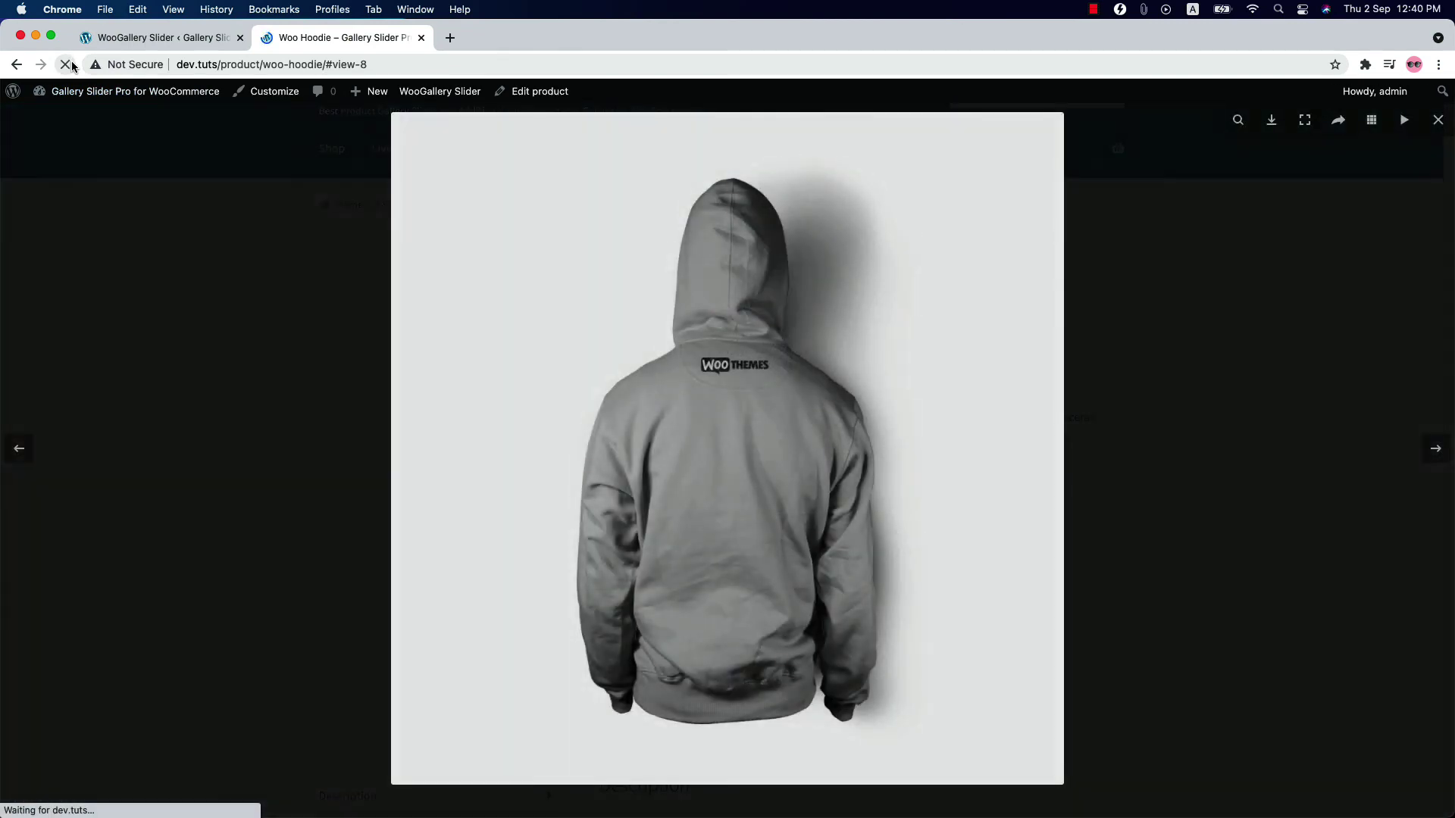
left_click(1272, 122)
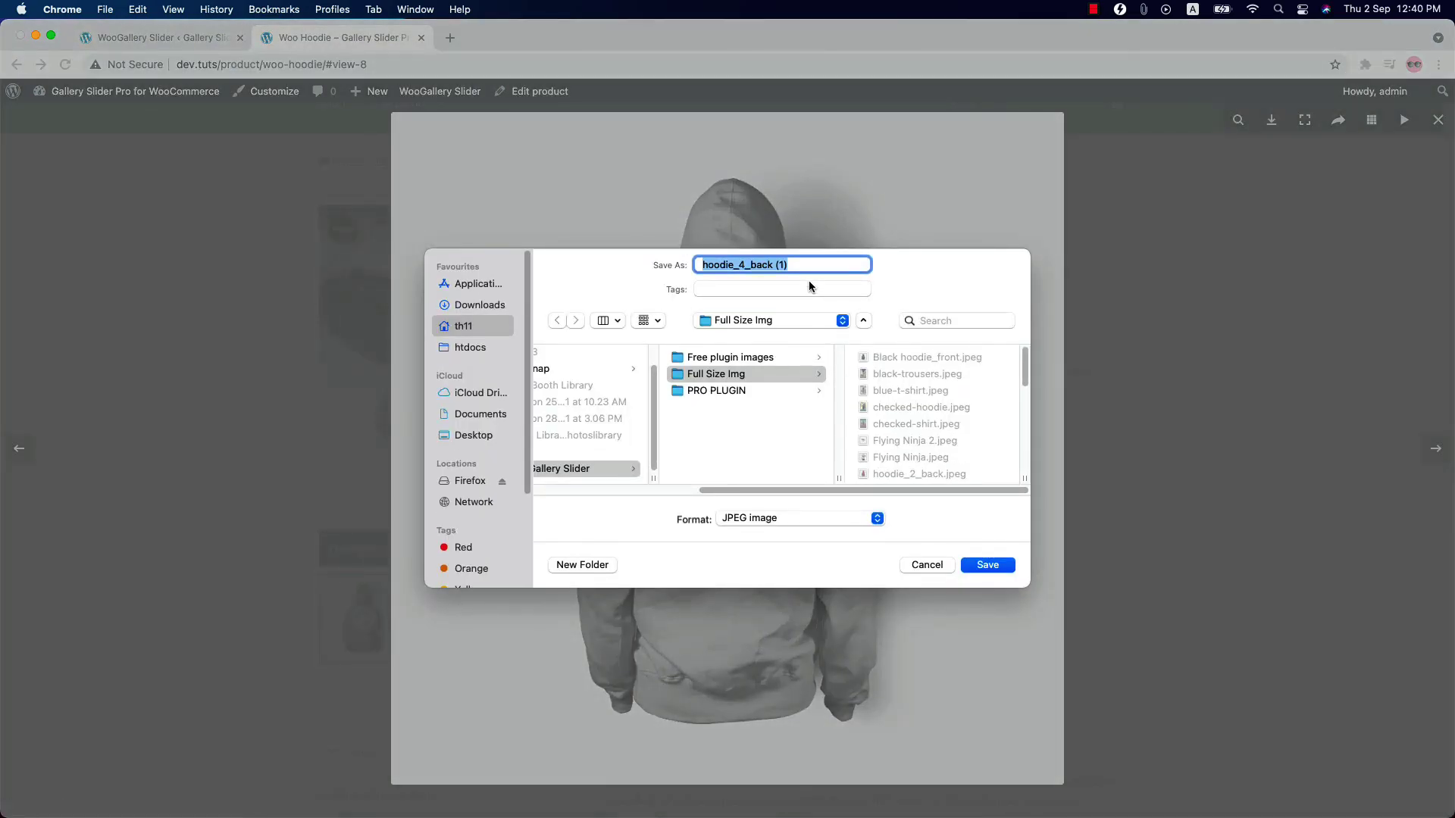
left_click(923, 567)
Step: Return to the plugin settings and review the Lightbox, Advanced and License sections
left_click(203, 44)
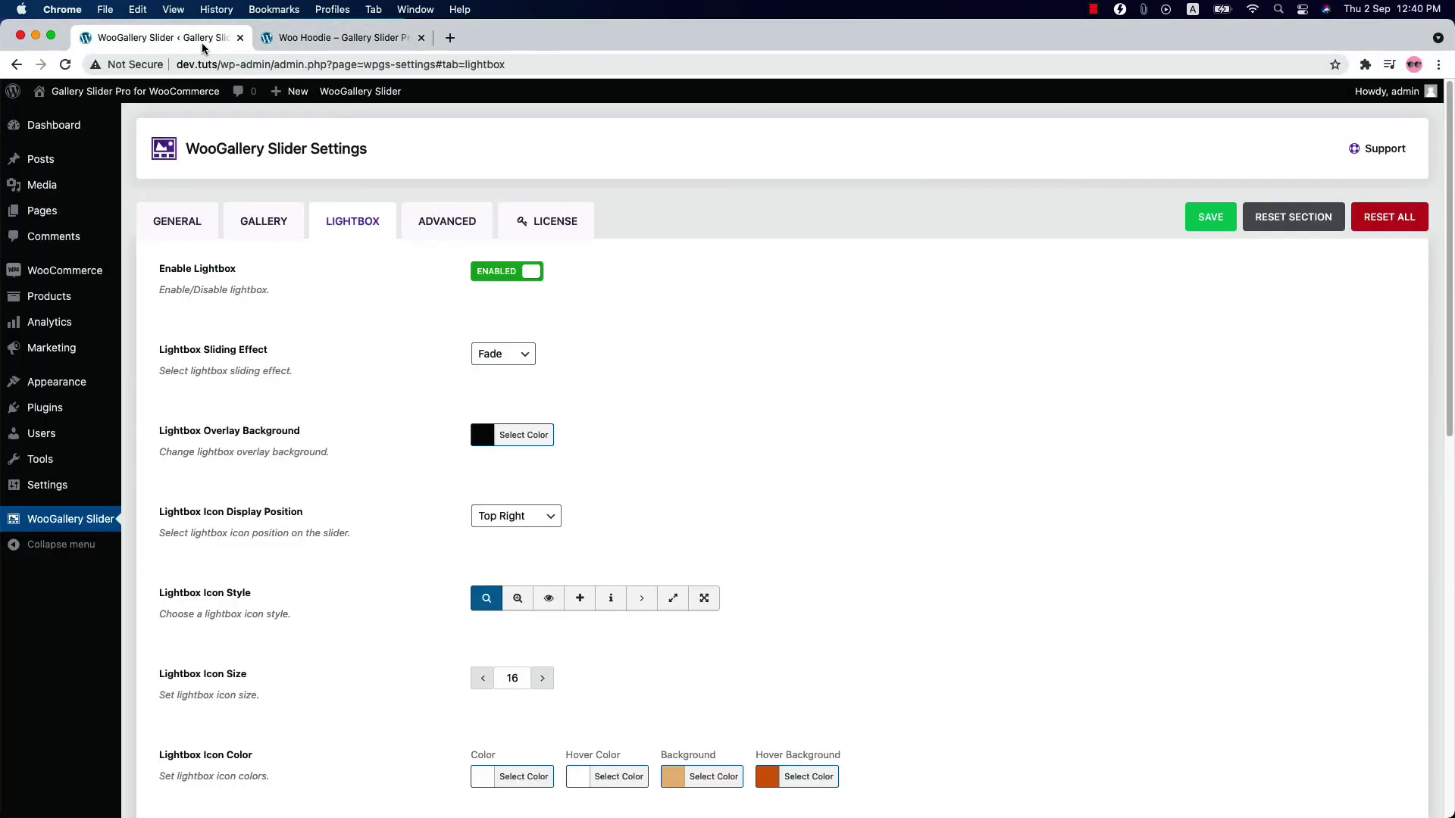
scroll(471, 644, "down", 15)
scroll(411, 779, "up", 15)
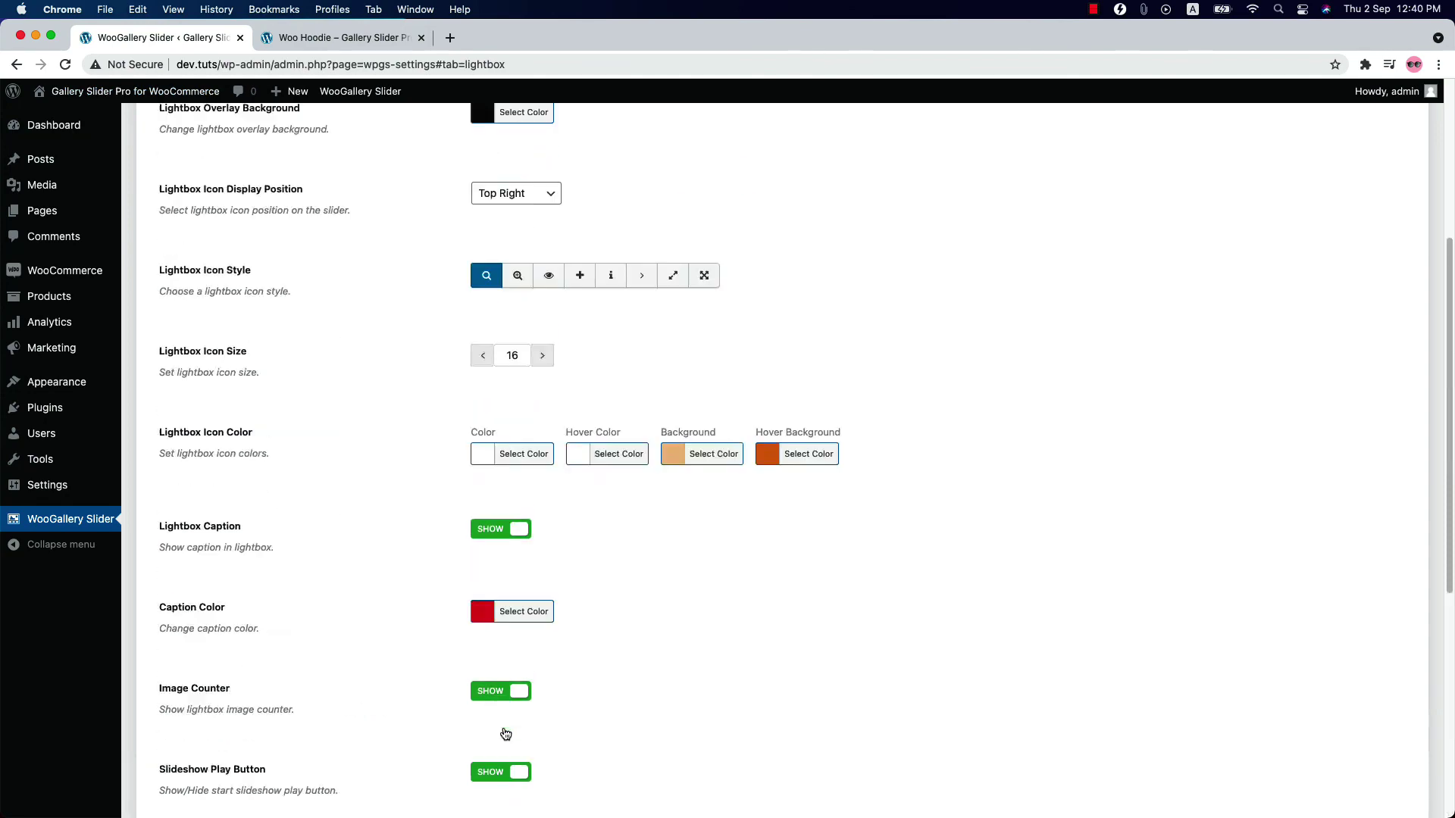
left_click(435, 226)
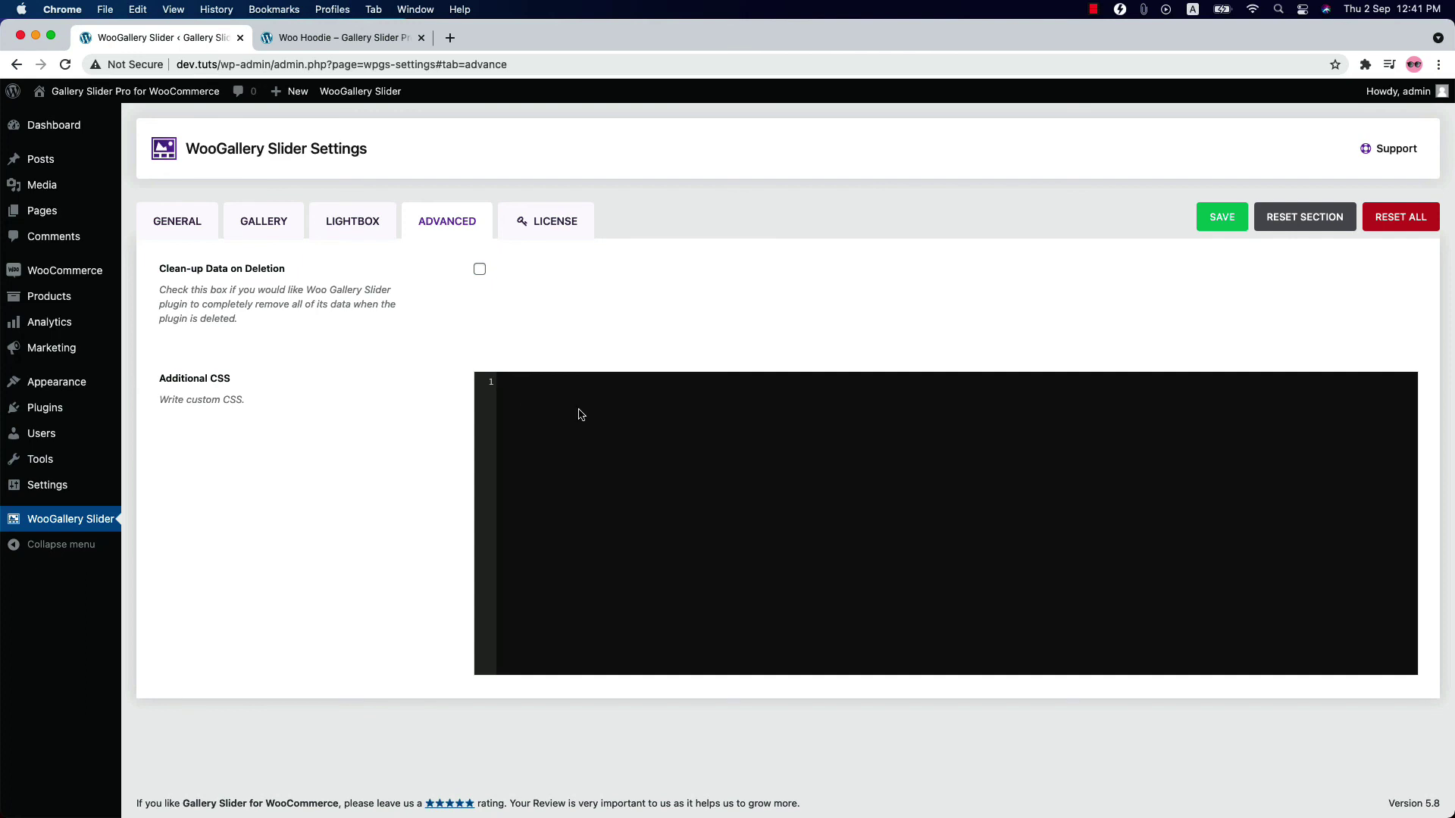
left_click(555, 228)
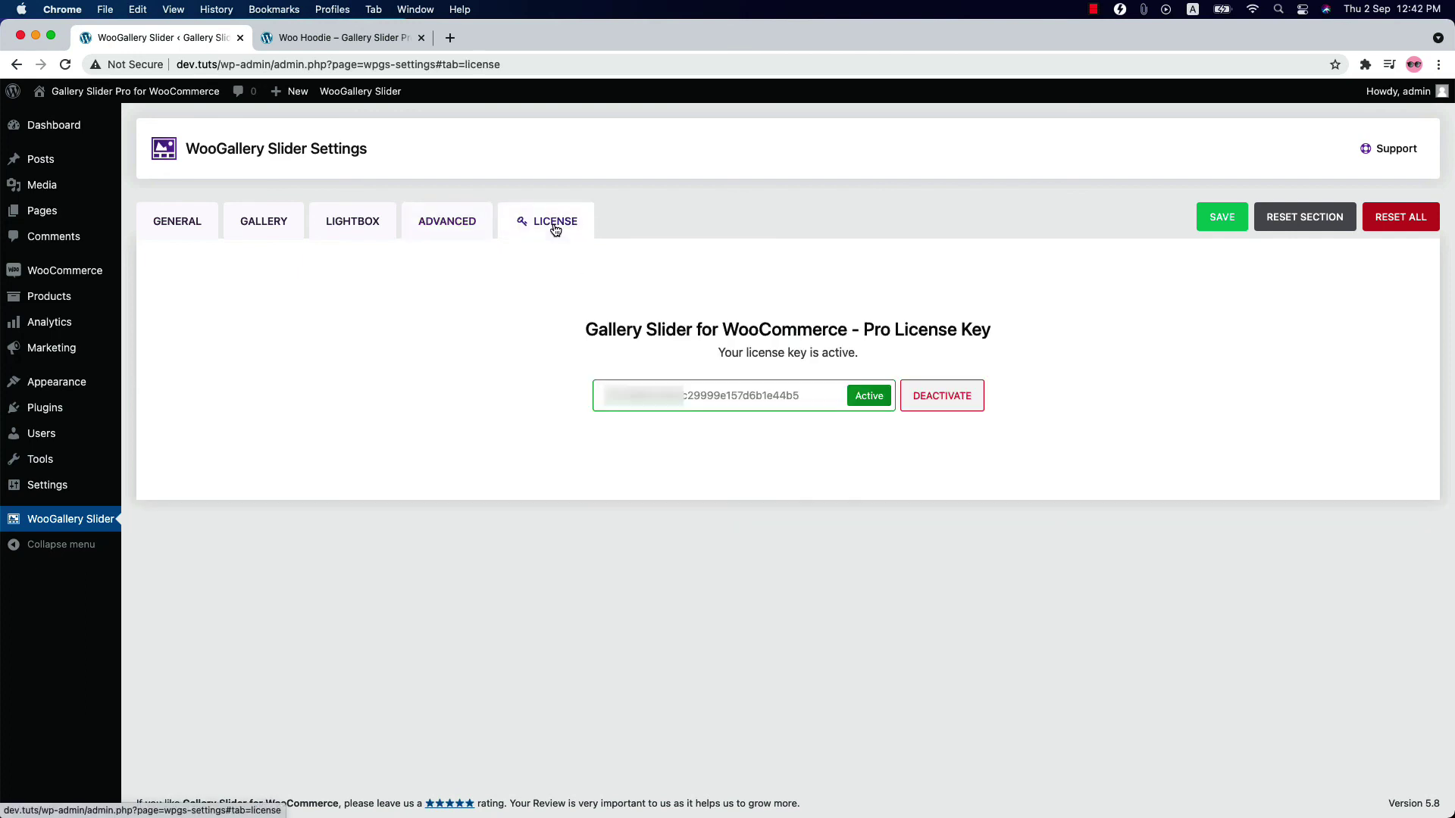